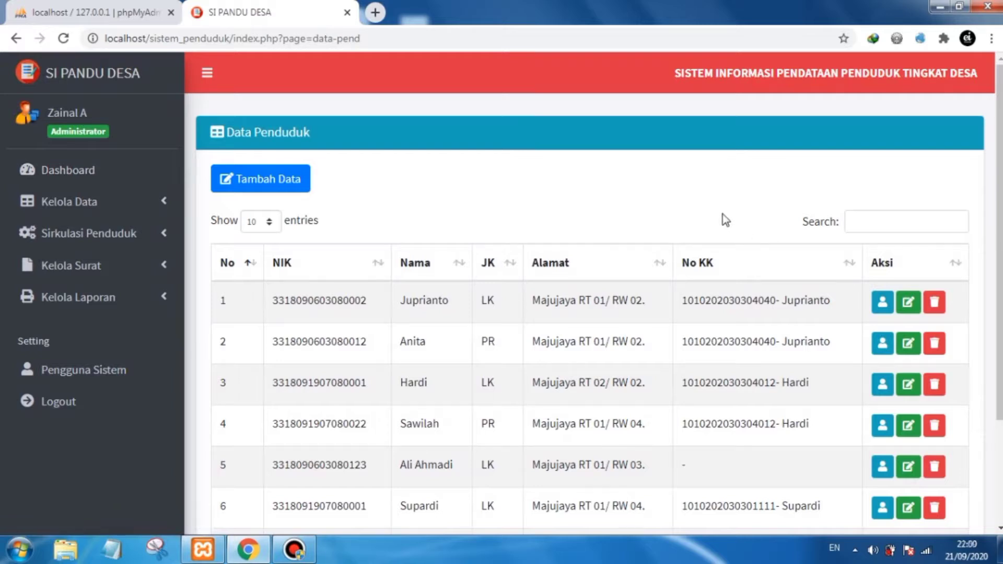
# - Open the system users list and highlight the level of each user account
pyautogui.click(103, 373)
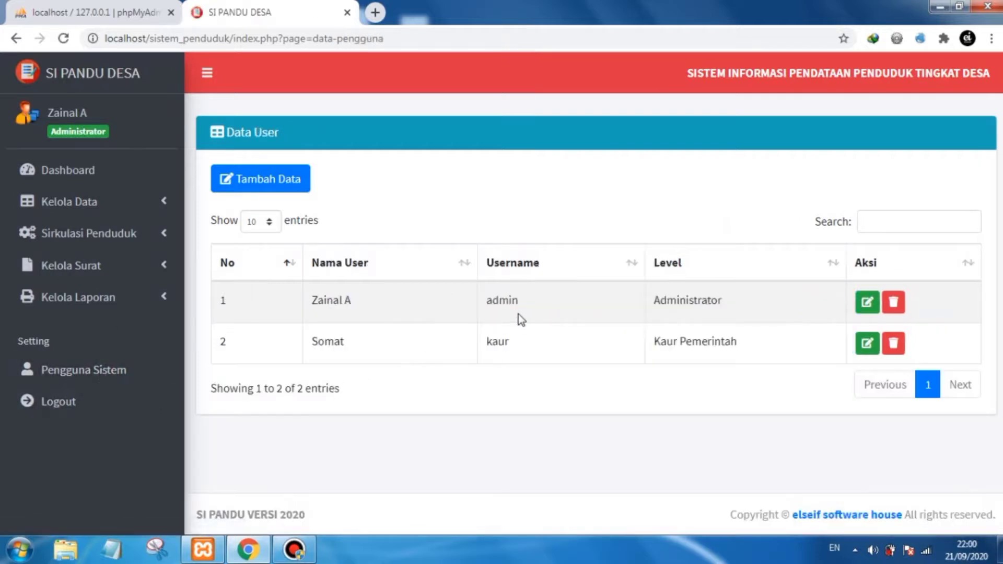
pyautogui.doubleClick(683, 307)
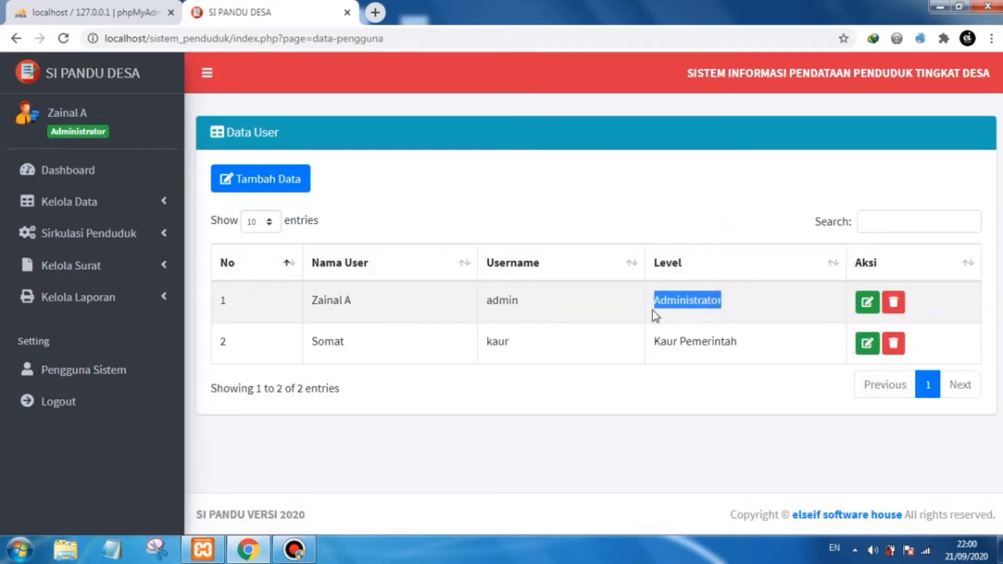
pyautogui.click(655, 403)
pyautogui.moveTo(750, 346); pyautogui.dragTo(656, 354)
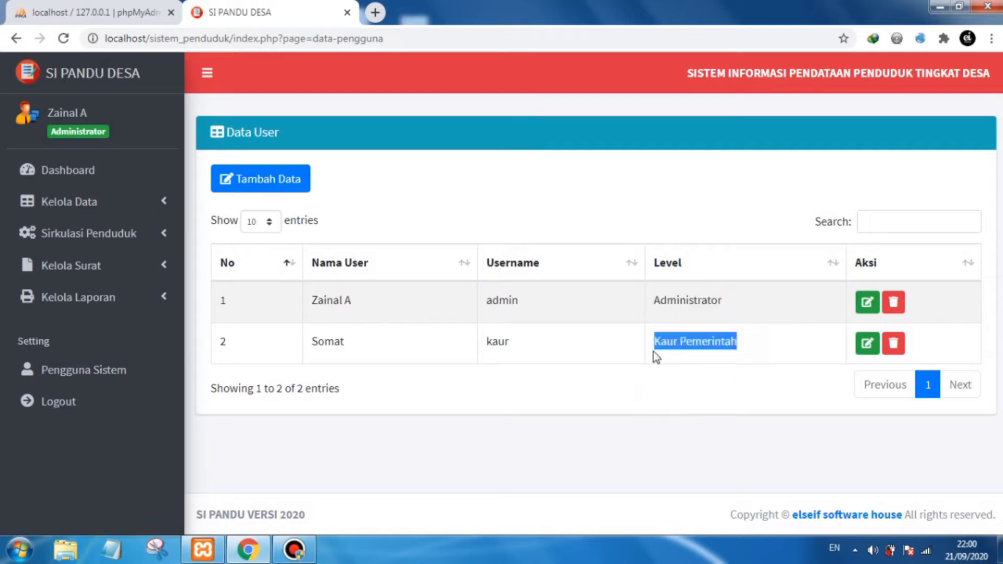
pyautogui.click(677, 398)
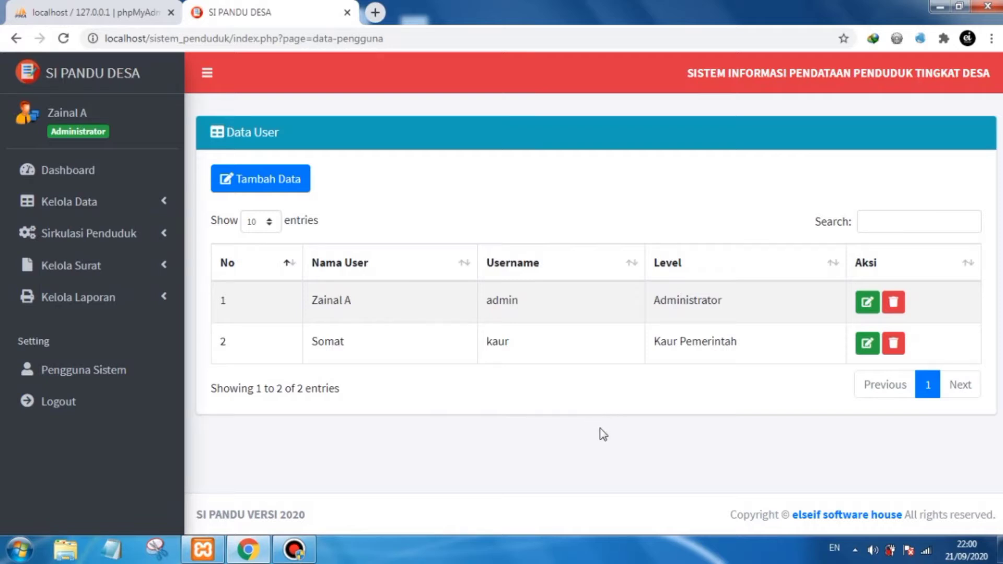
# - Log out, confirming the prompt, then sign back in with username admin and the account password
pyautogui.click(121, 404)
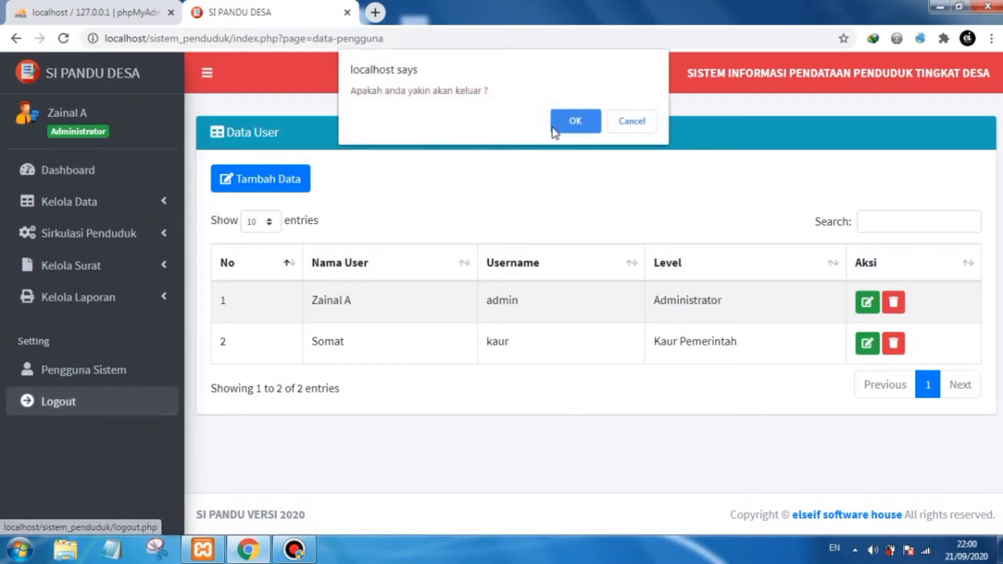
pyautogui.click(563, 126)
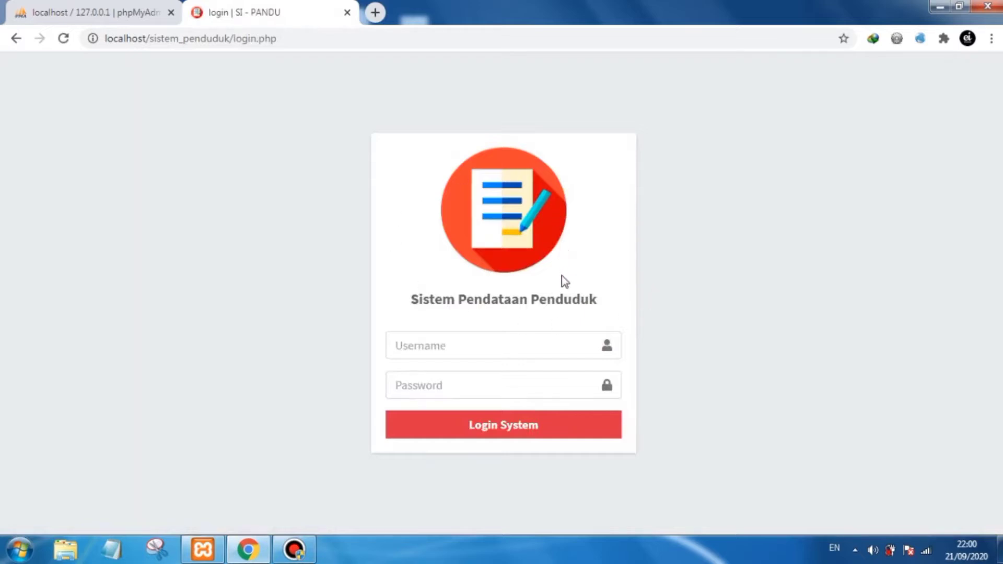
pyautogui.click(514, 344)
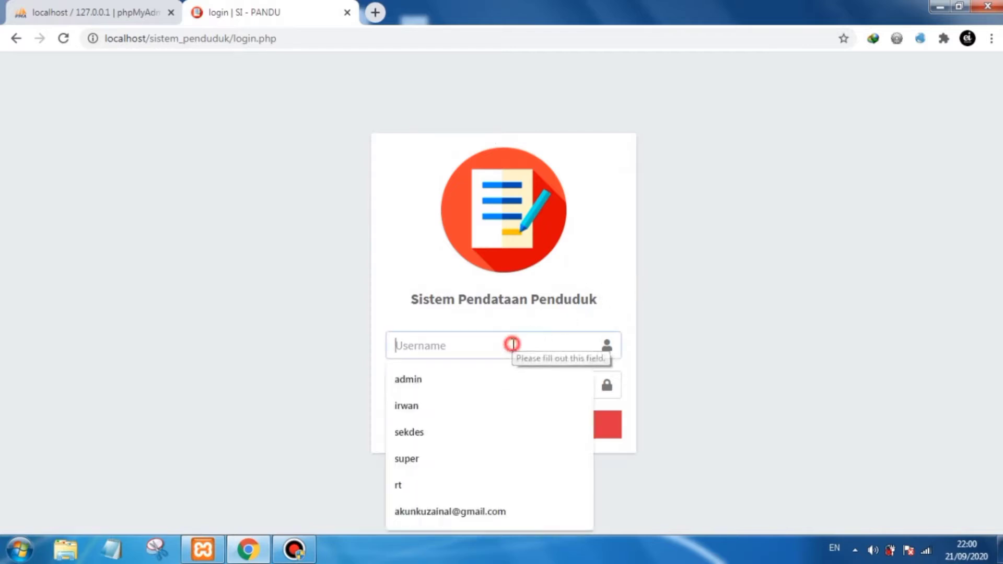
pyautogui.click(452, 376)
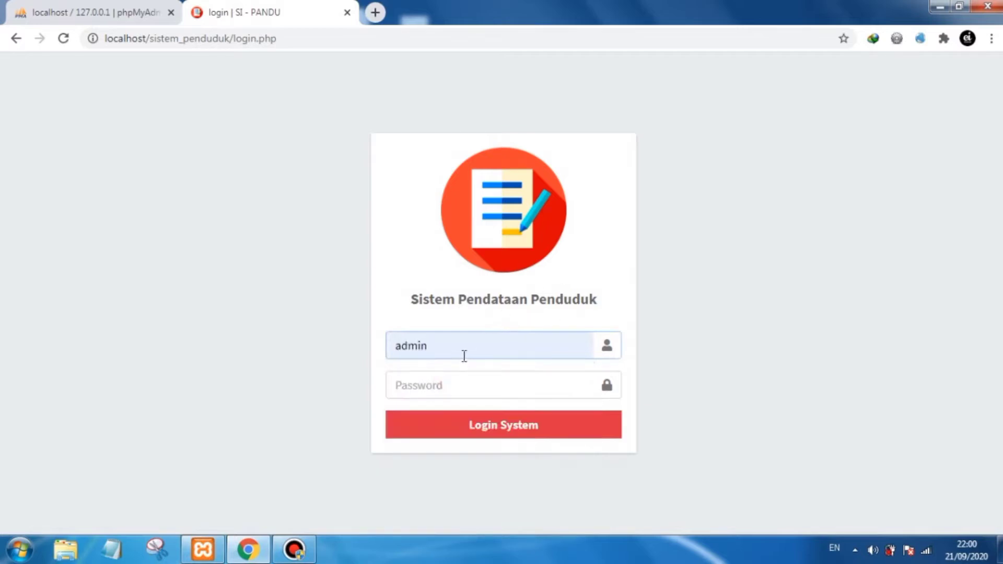
pyautogui.click(444, 385)
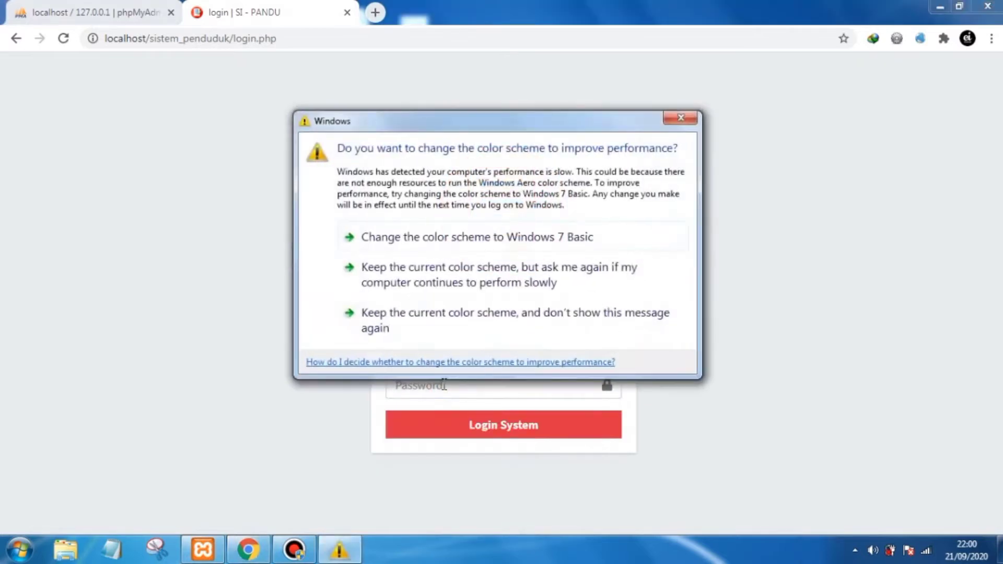
pyautogui.click(679, 118)
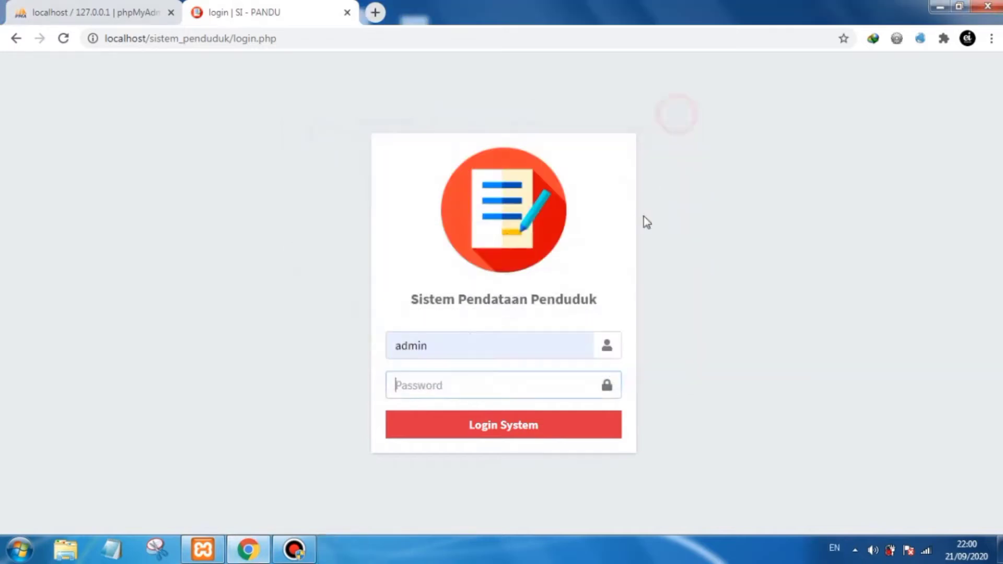
pyautogui.write('a')
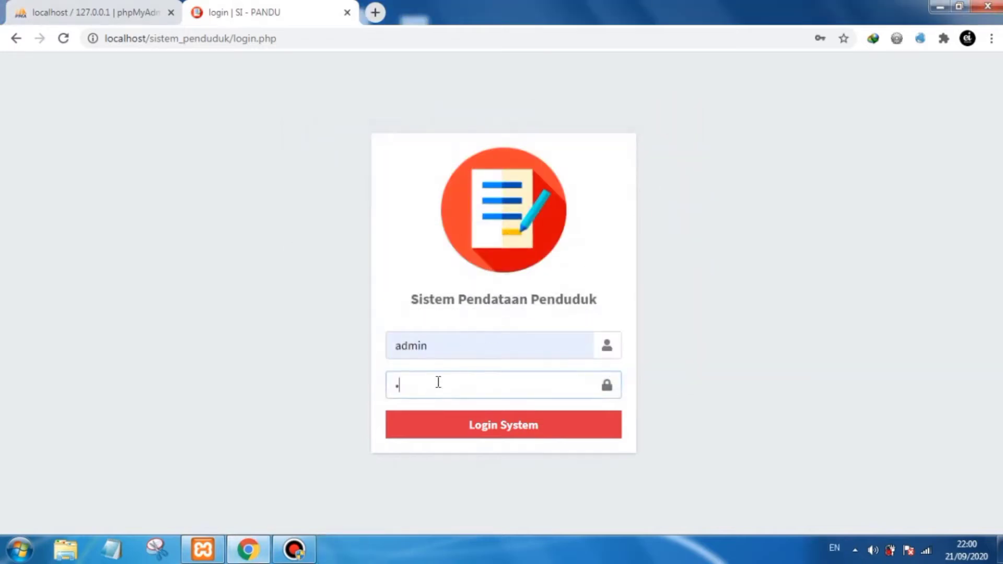
pyautogui.click(493, 431)
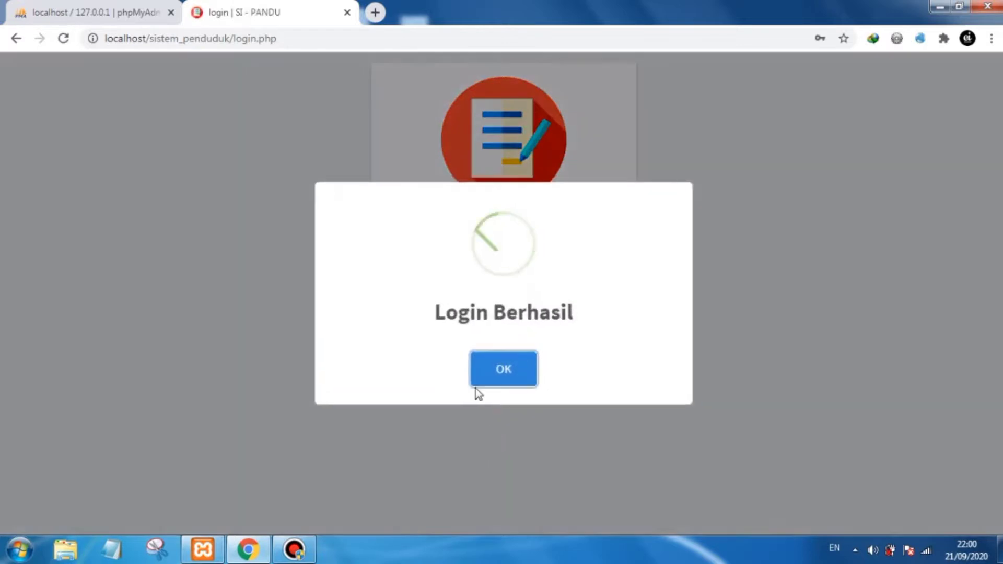
pyautogui.click(501, 368)
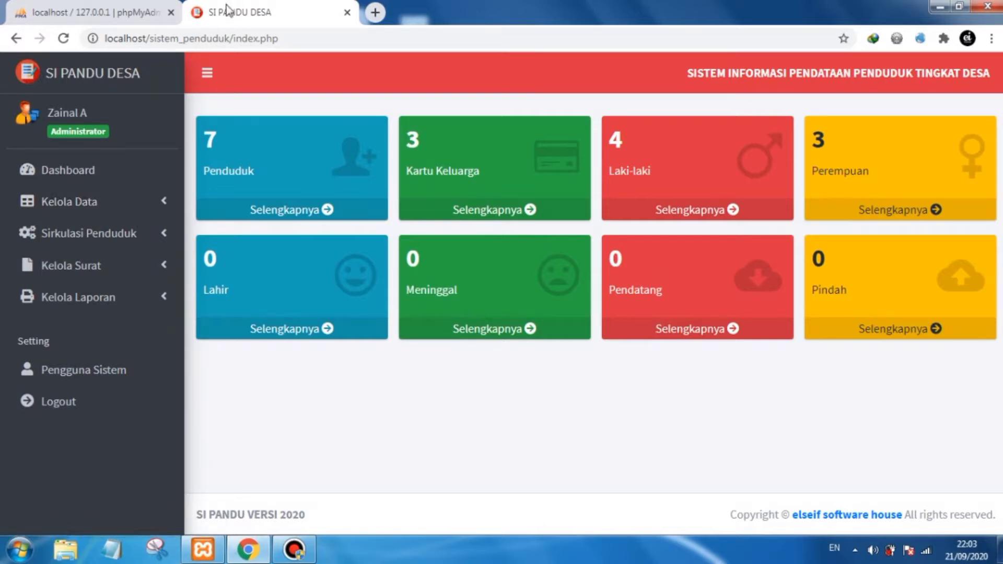
# - Expand and collapse each sidebar menu group to review the data, circulation, letter and report submenus
pyautogui.click(144, 209)
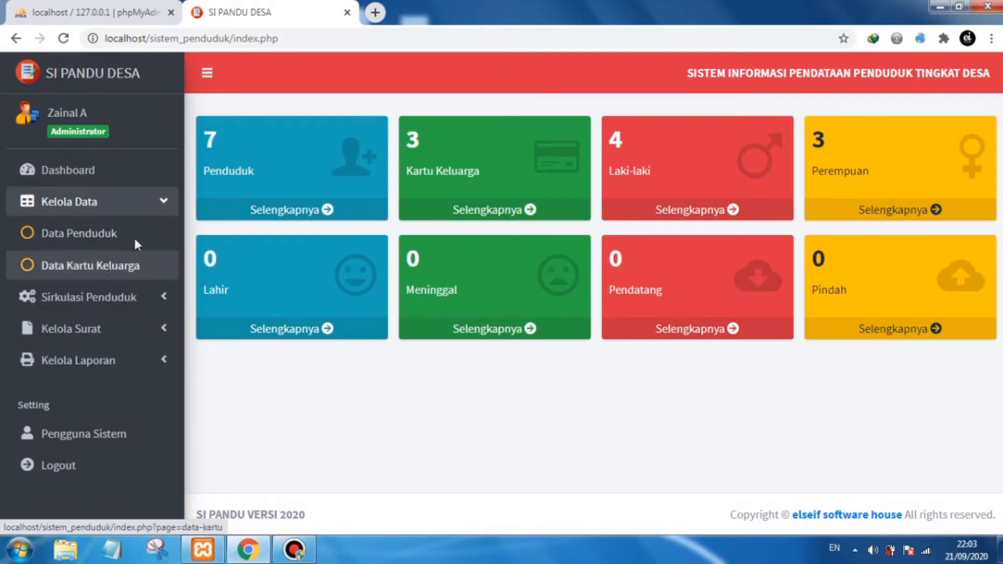
pyautogui.click(157, 206)
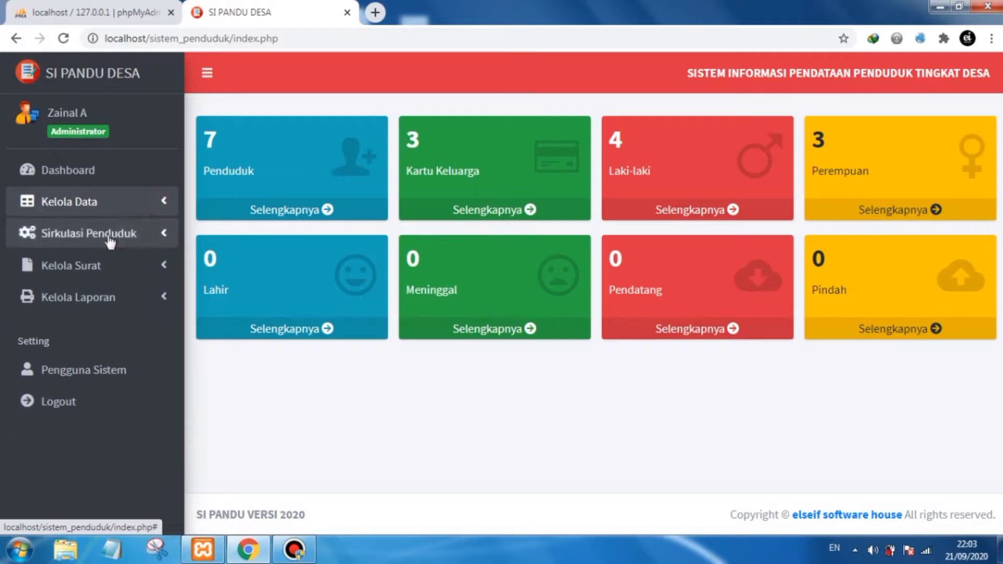
pyautogui.click(110, 238)
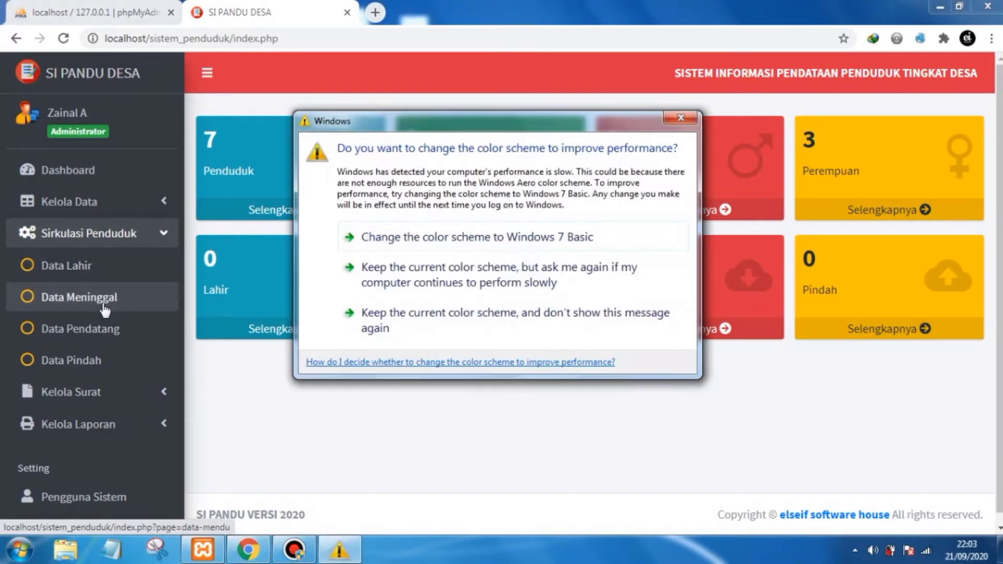
pyautogui.click(681, 117)
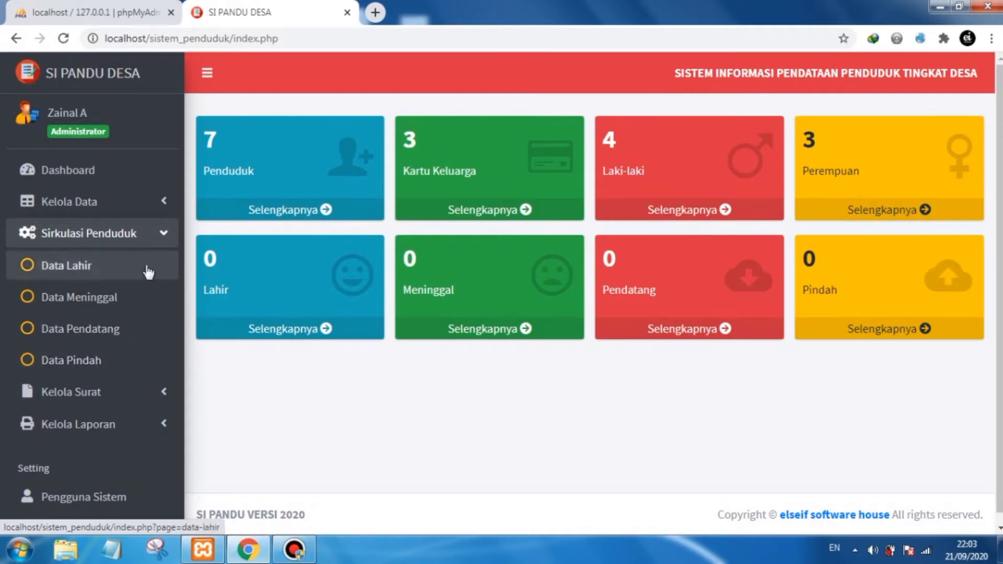
pyautogui.click(152, 236)
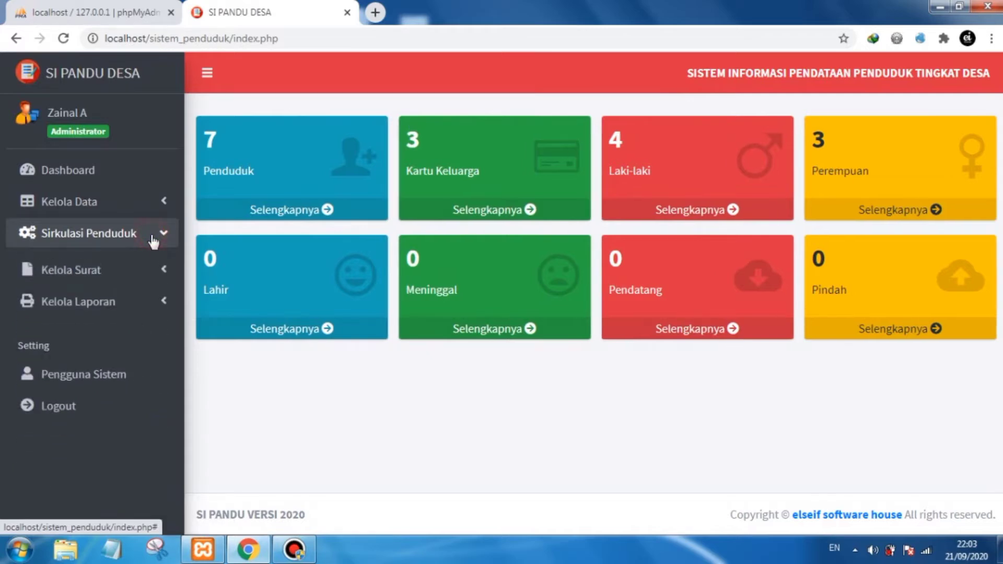
pyautogui.click(141, 273)
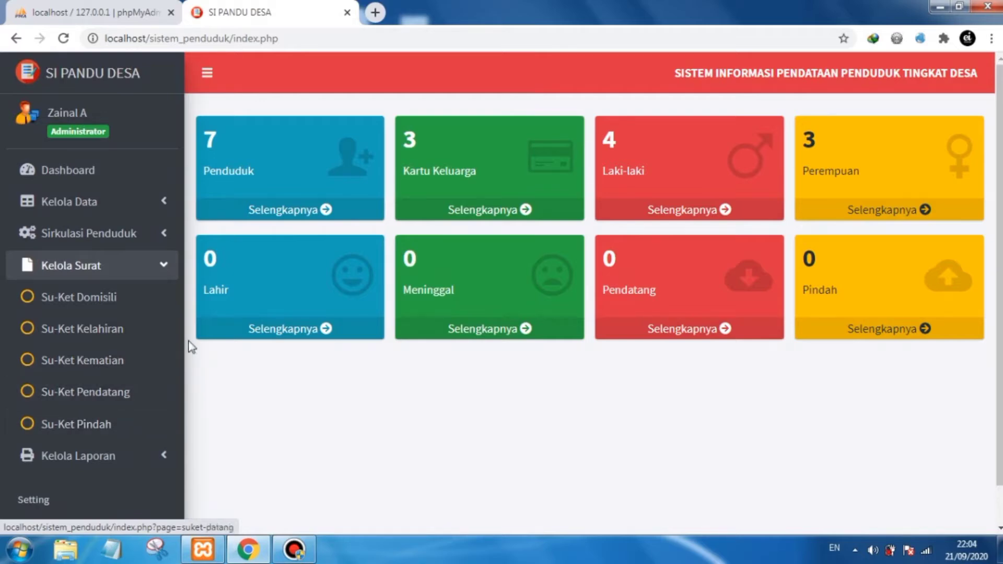
pyautogui.click(164, 265)
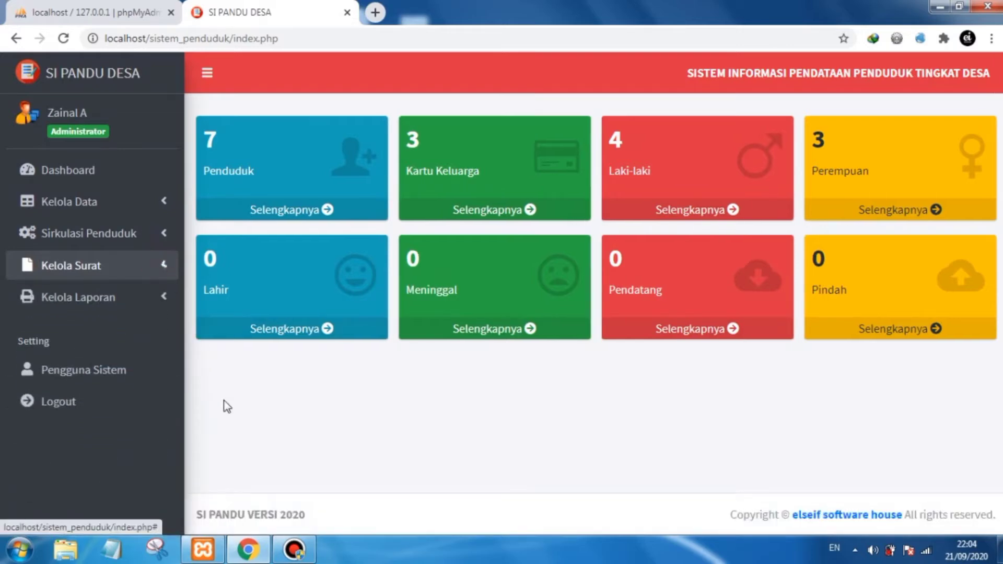
pyautogui.click(146, 309)
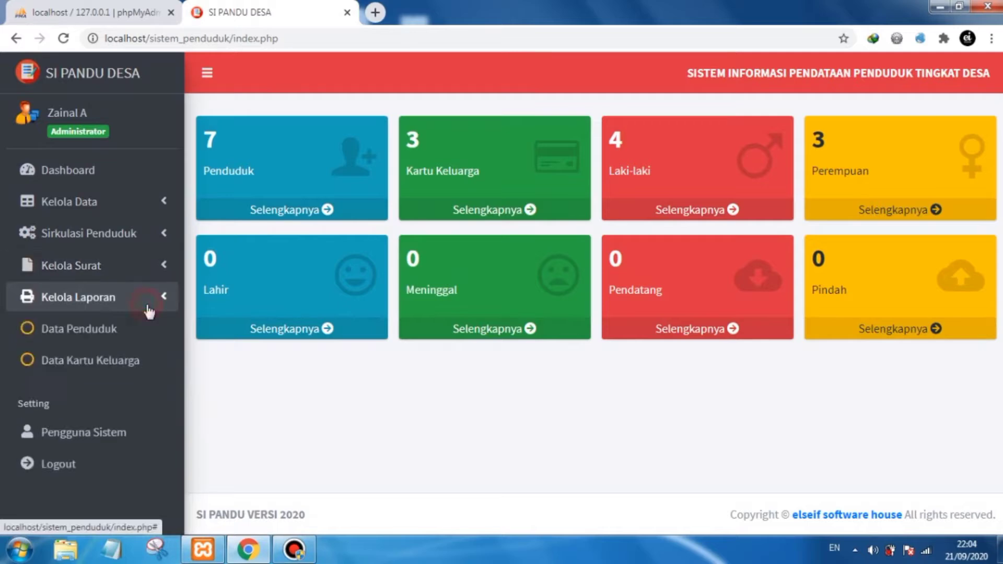
pyautogui.scroll(-1, 142, 321)
pyautogui.scroll(-1, 142, 322)
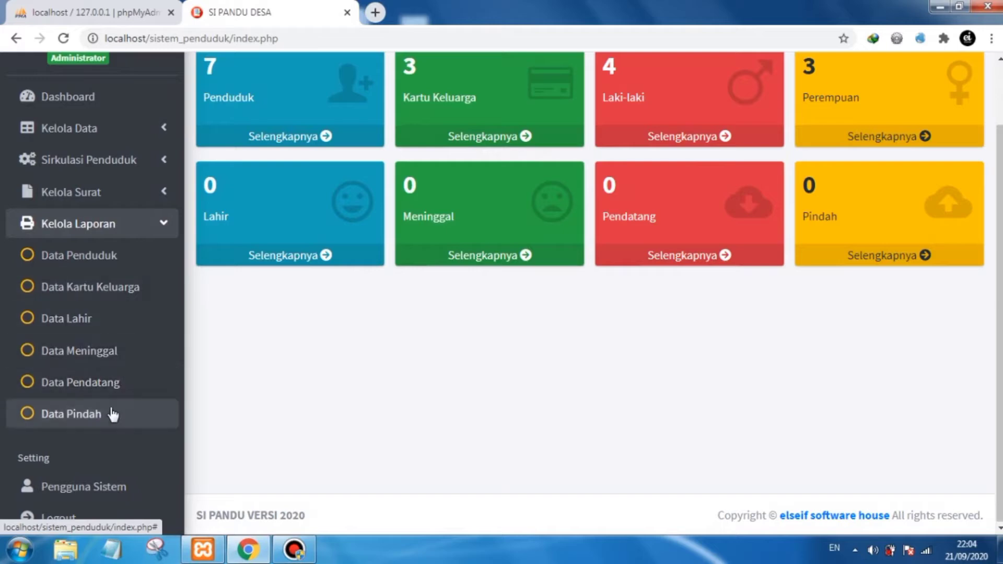
pyautogui.click(156, 228)
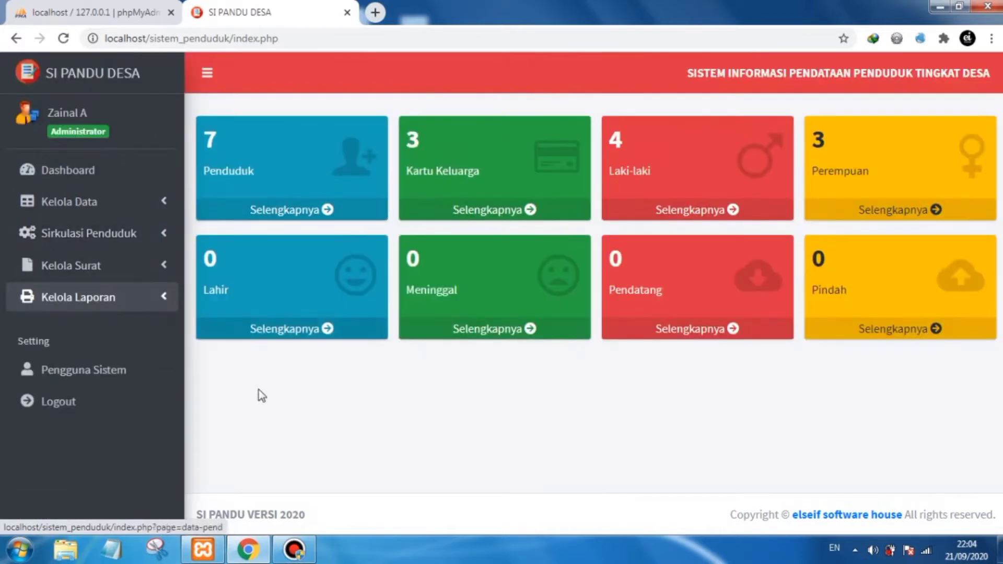
pyautogui.click(300, 409)
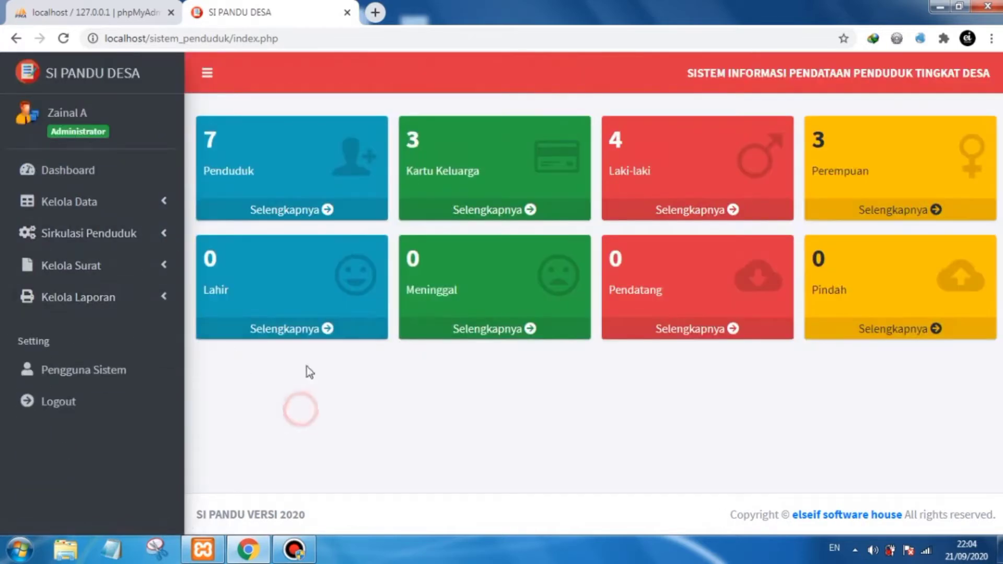
# - Open the system users list again and examine the user levels
pyautogui.click(152, 365)
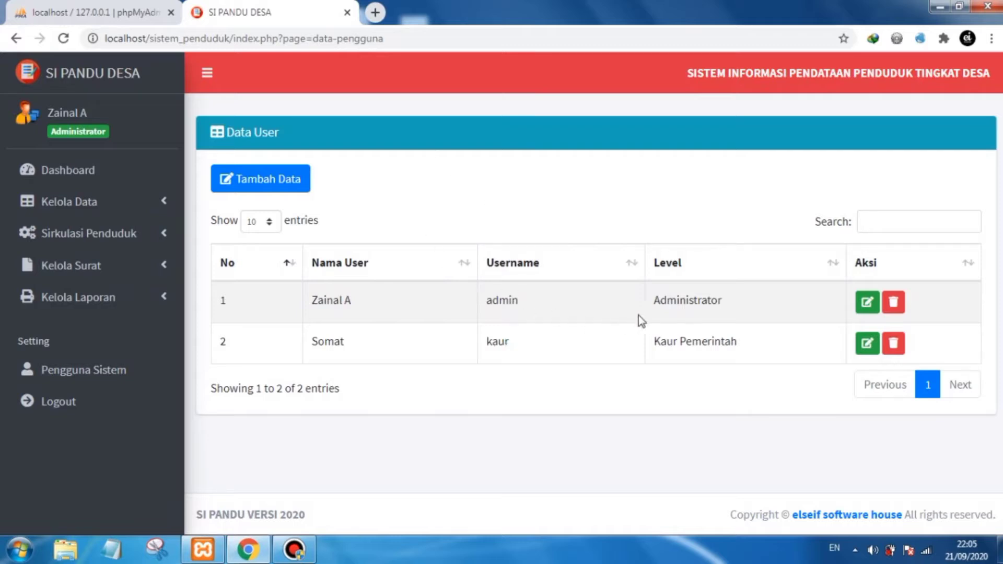
pyautogui.moveTo(726, 304); pyautogui.dragTo(654, 308)
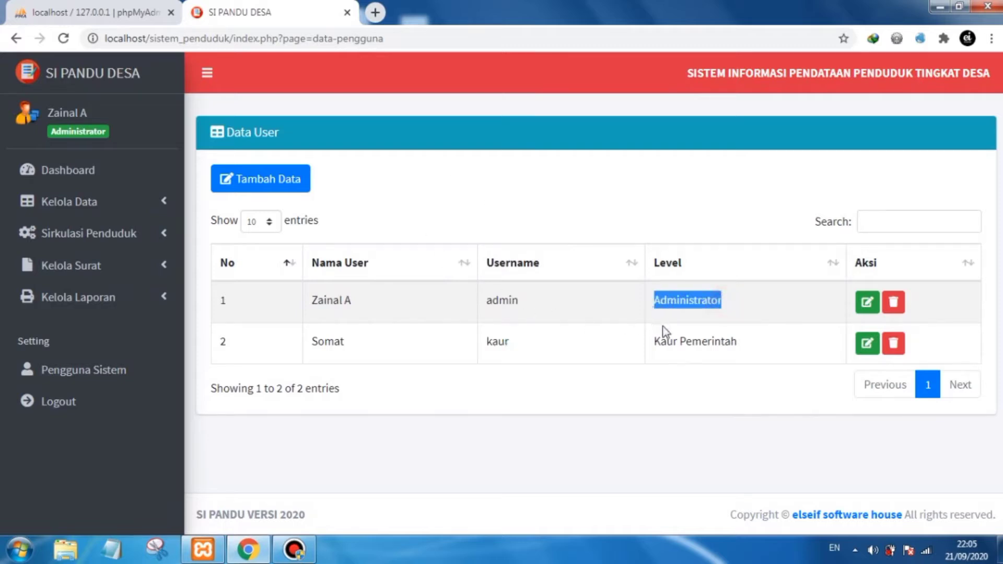
pyautogui.moveTo(733, 343); pyautogui.dragTo(659, 343)
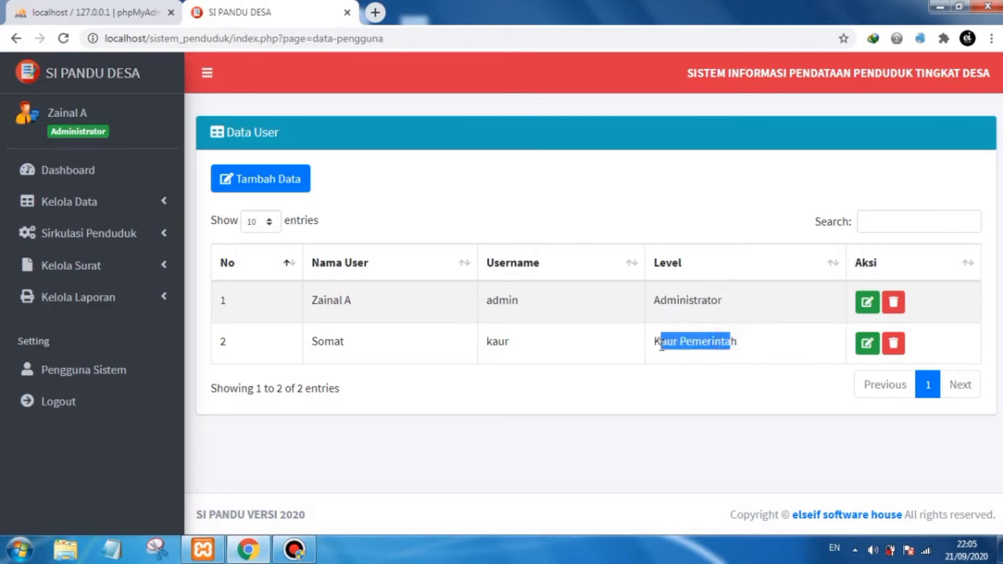
pyautogui.click(660, 383)
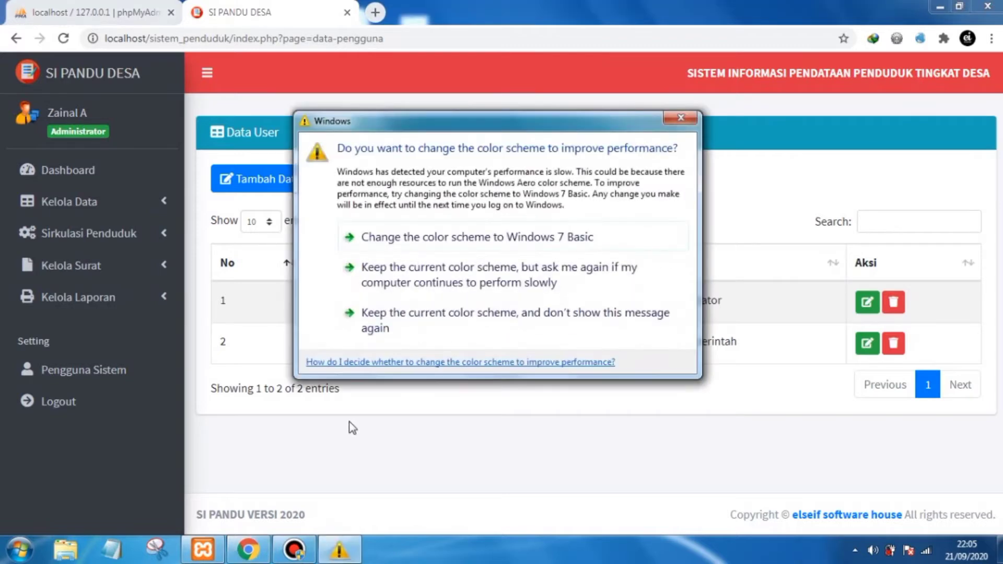
pyautogui.click(673, 122)
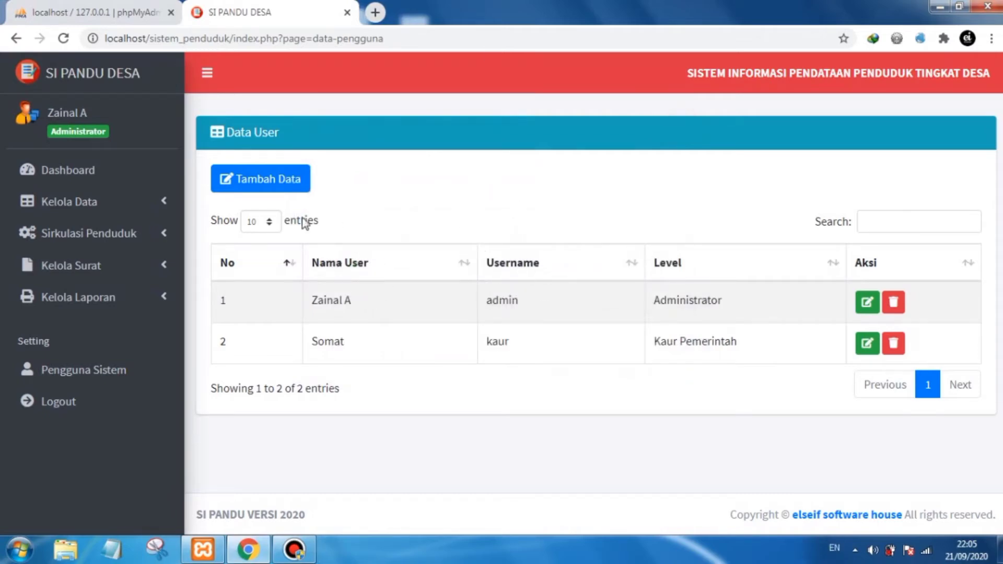
# - Open the resident data list under data management and scroll through its entries
pyautogui.click(153, 209)
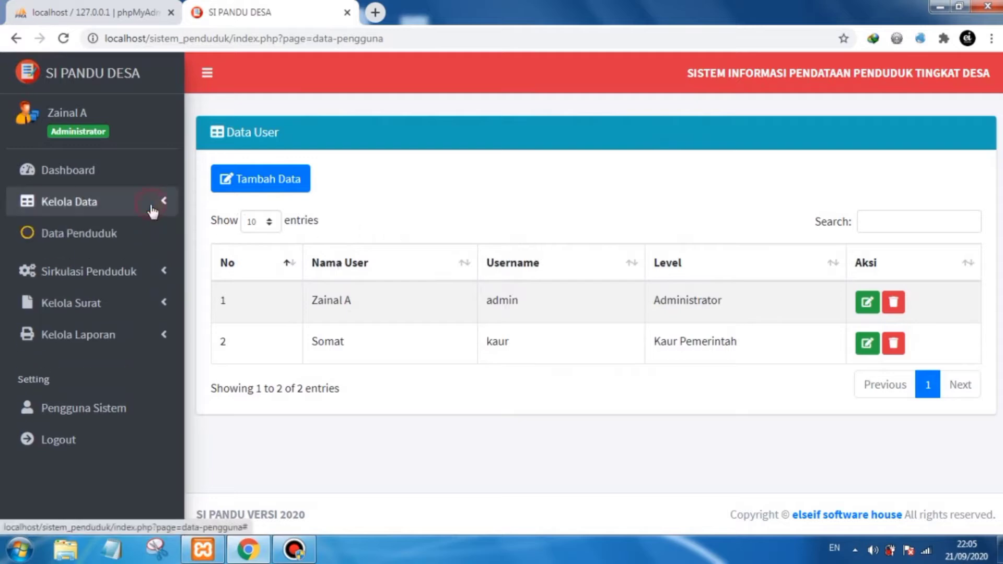
pyautogui.click(124, 230)
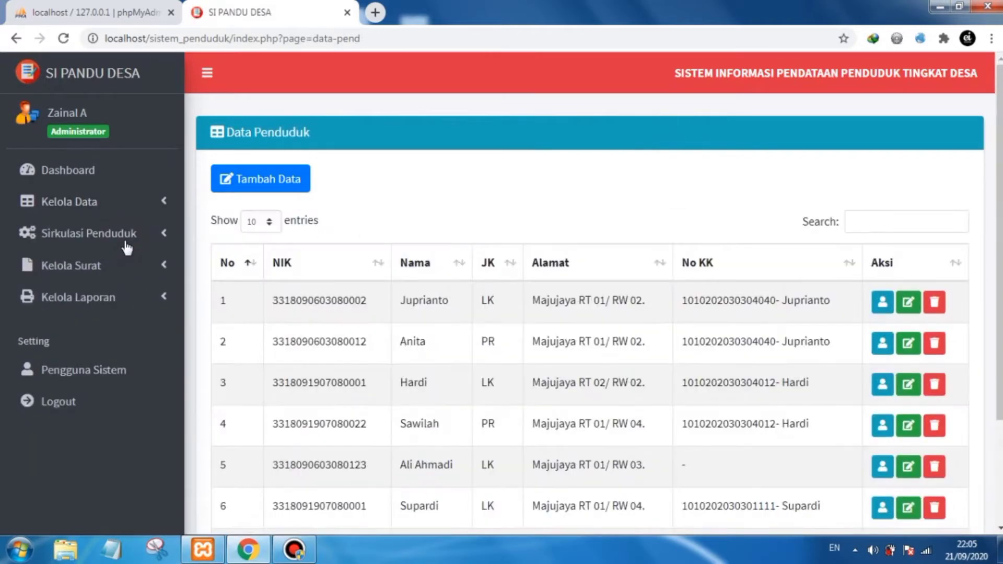
pyautogui.moveTo(1000, 195); pyautogui.dragTo(999, 248)
pyautogui.scroll(2, 590, 293)
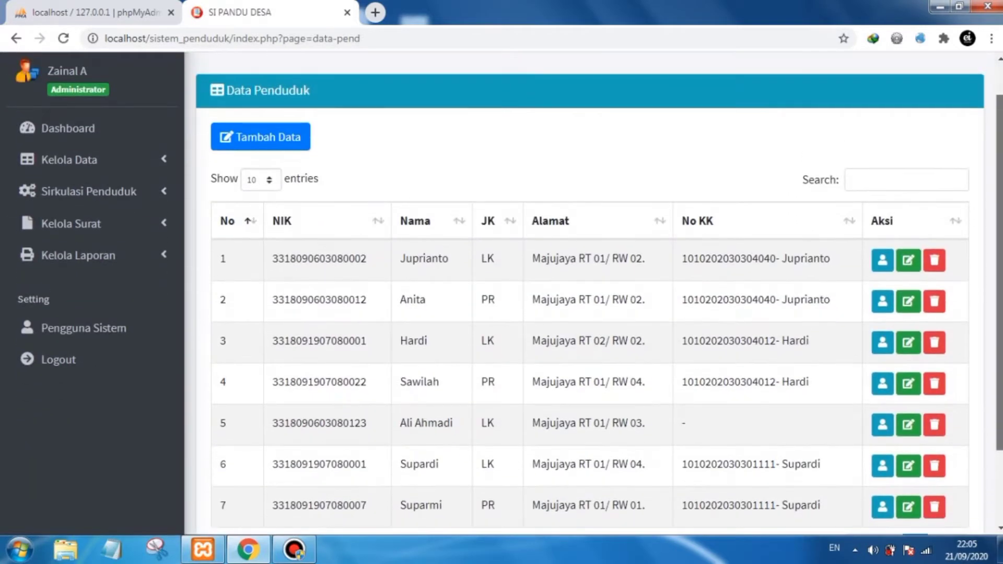
pyautogui.scroll(-3, 590, 293)
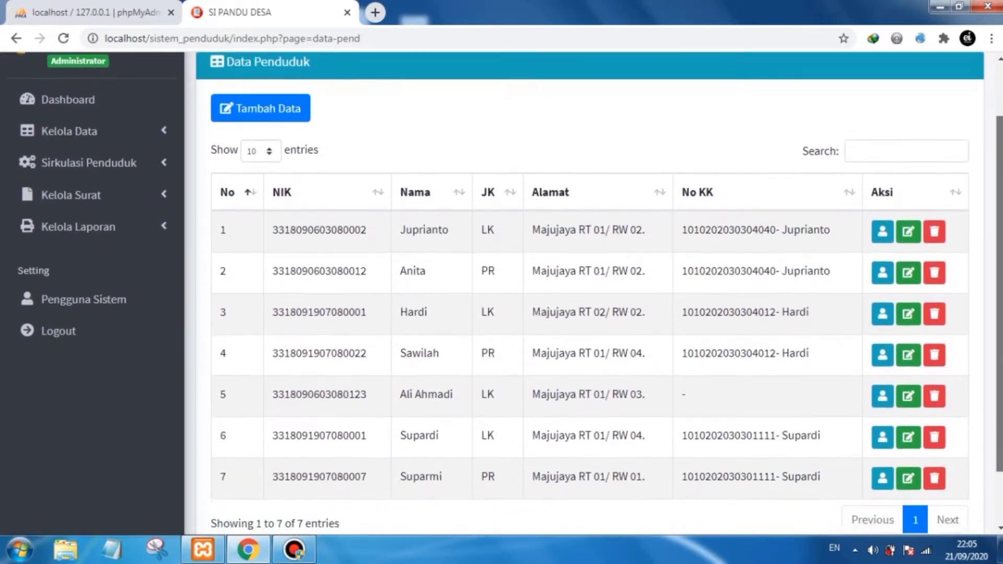
pyautogui.moveTo(998, 196); pyautogui.dragTo(1001, 162)
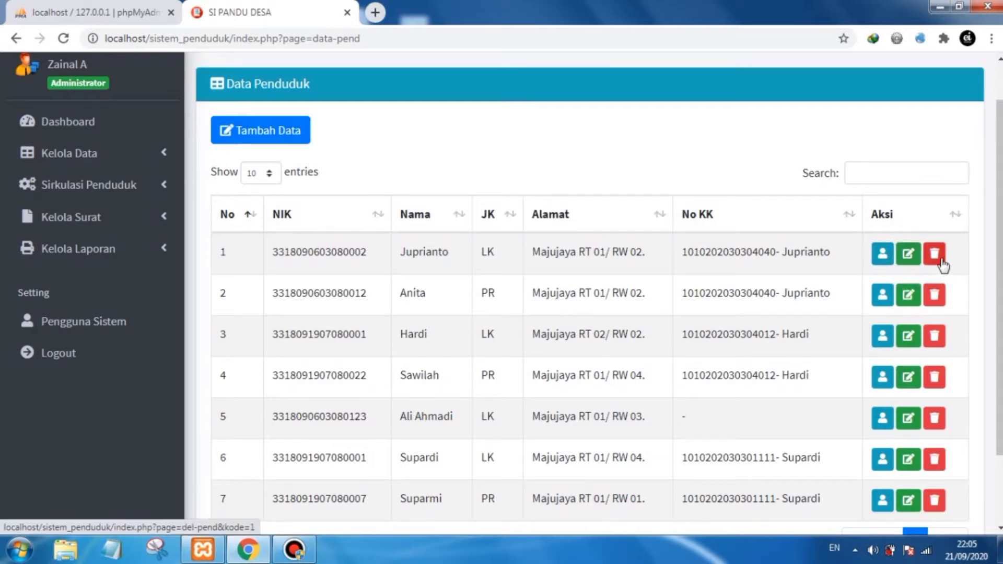
pyautogui.scroll(-1, 1000, 246)
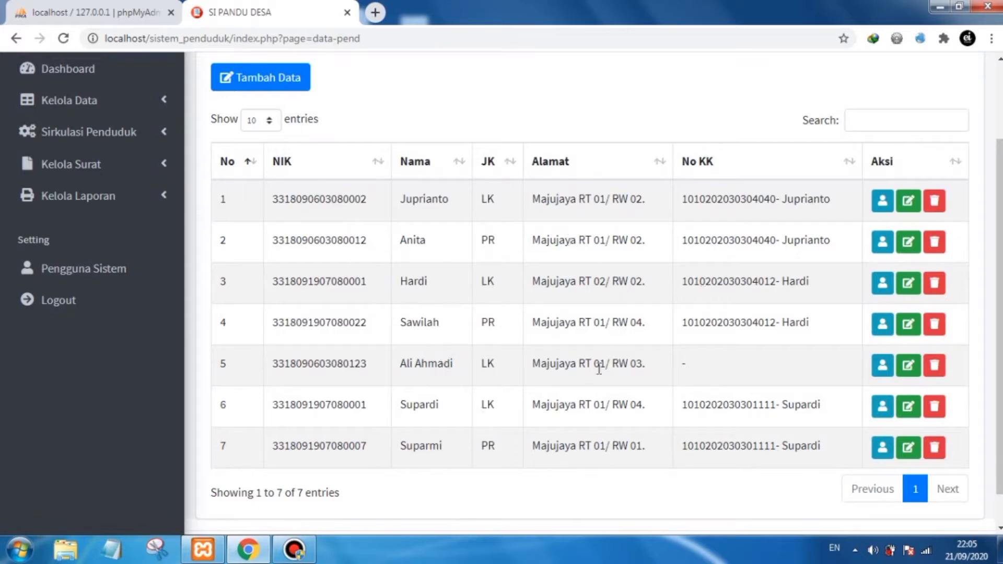
# - Examine the resident entries in the data list, highlighting names in the table
pyautogui.doubleClick(223, 365)
pyautogui.moveTo(458, 363); pyautogui.dragTo(400, 363)
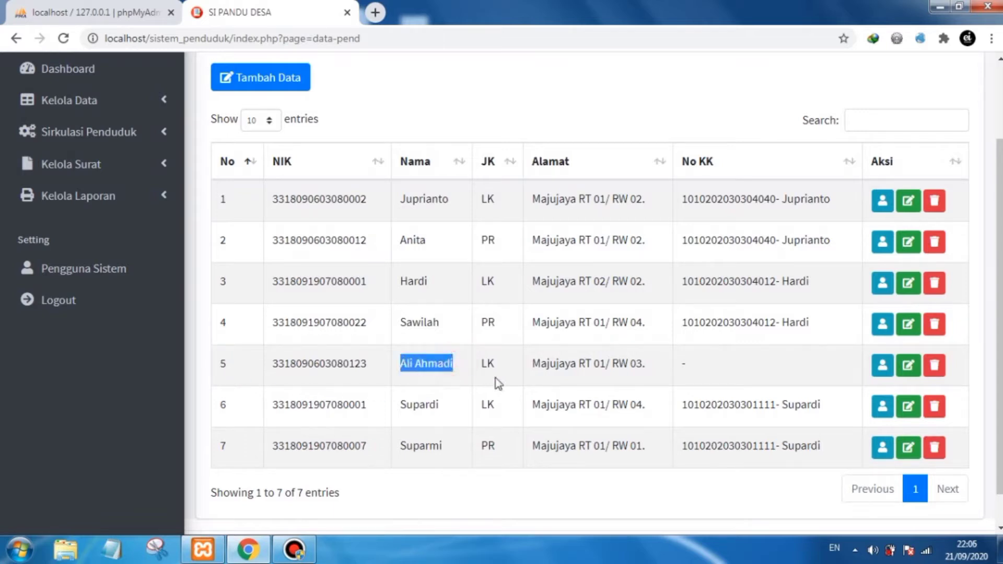
pyautogui.click(699, 367)
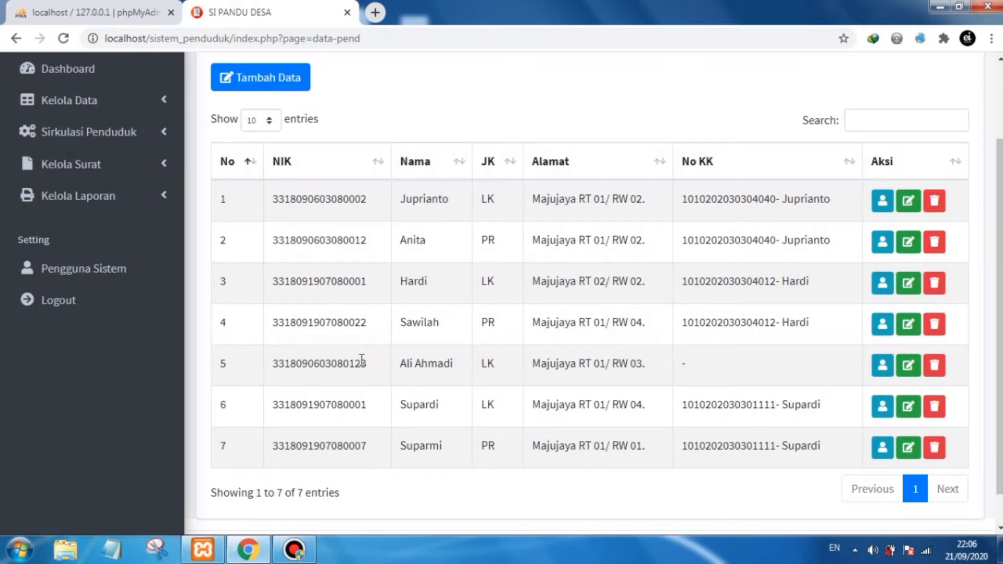
pyautogui.tripleClick(459, 368)
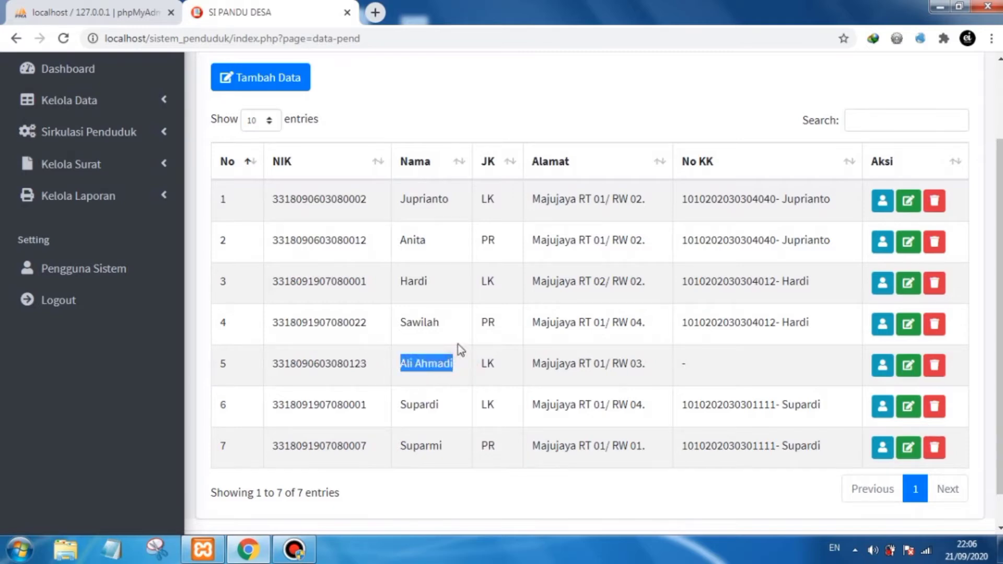
pyautogui.click(452, 121)
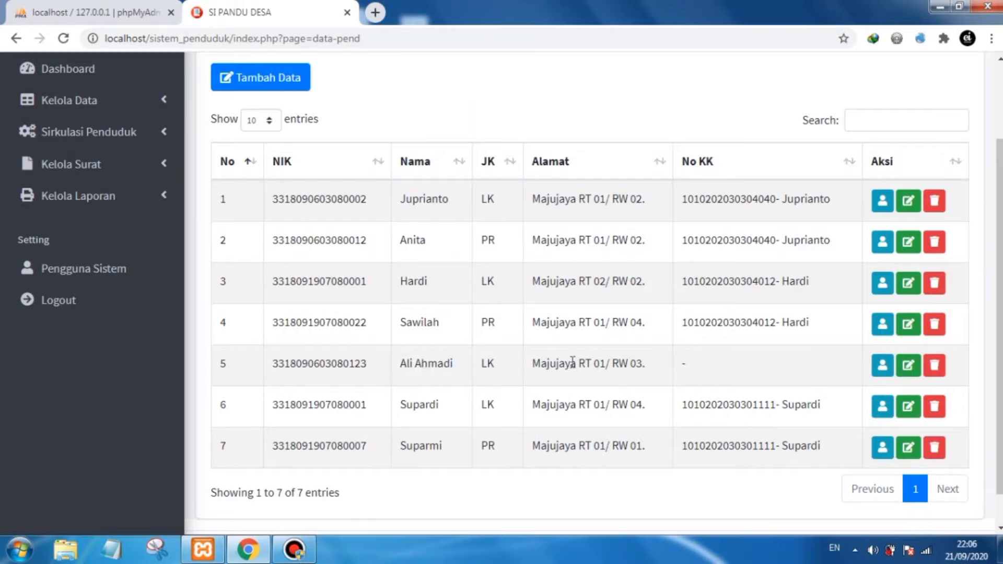
pyautogui.scroll(2, 994, 334)
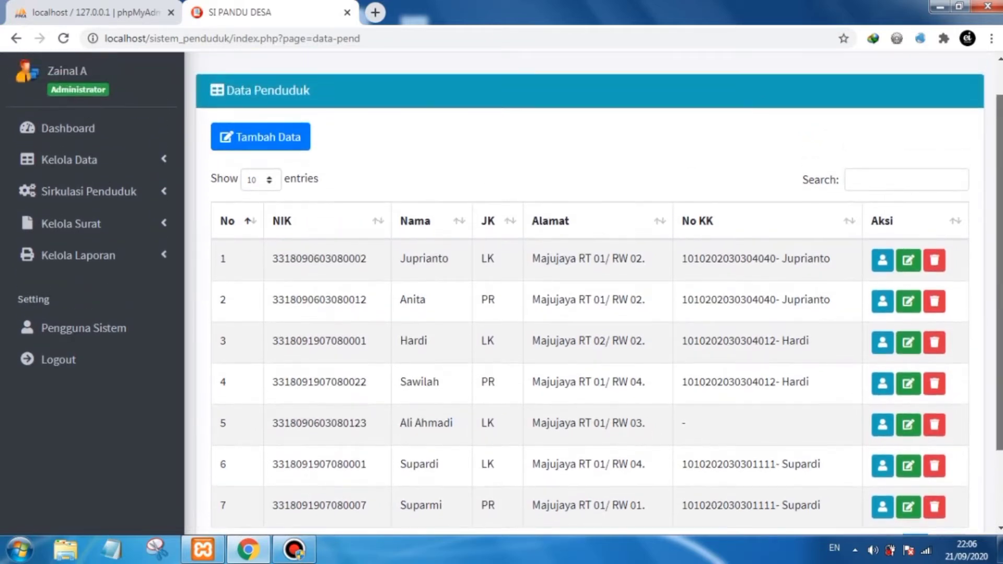
pyautogui.moveTo(999, 335); pyautogui.dragTo(998, 330)
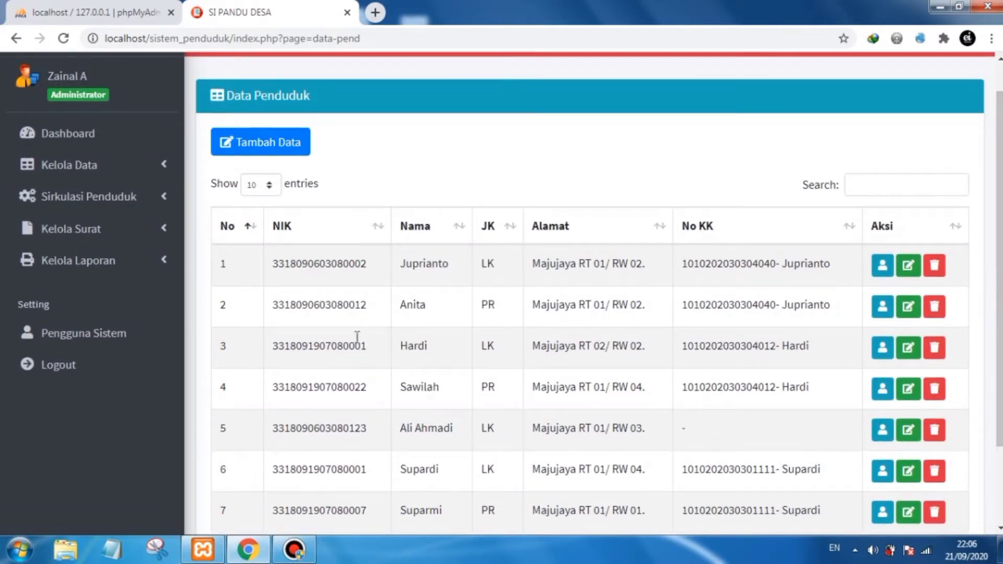
# - Copy the first resident's NIK and open the form for adding a new resident
pyautogui.moveTo(371, 263); pyautogui.dragTo(275, 270)
pyautogui.hotkey('ctrl', 'c')
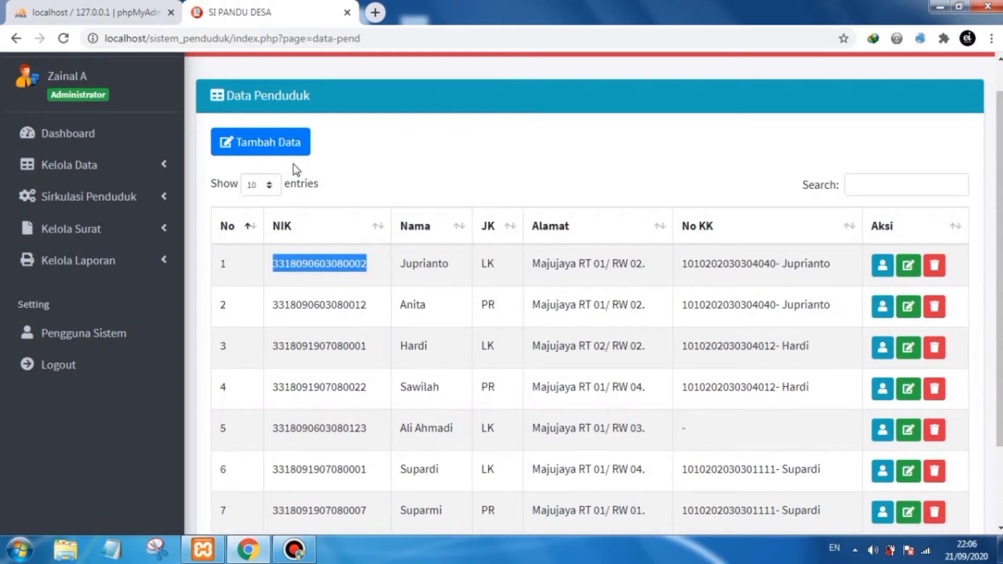
pyautogui.click(385, 160)
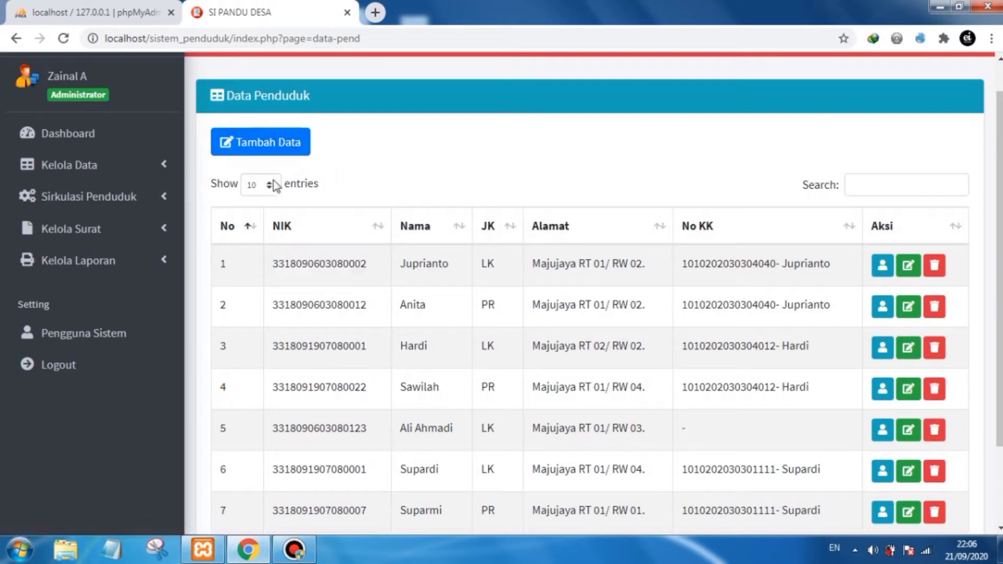
pyautogui.click(286, 143)
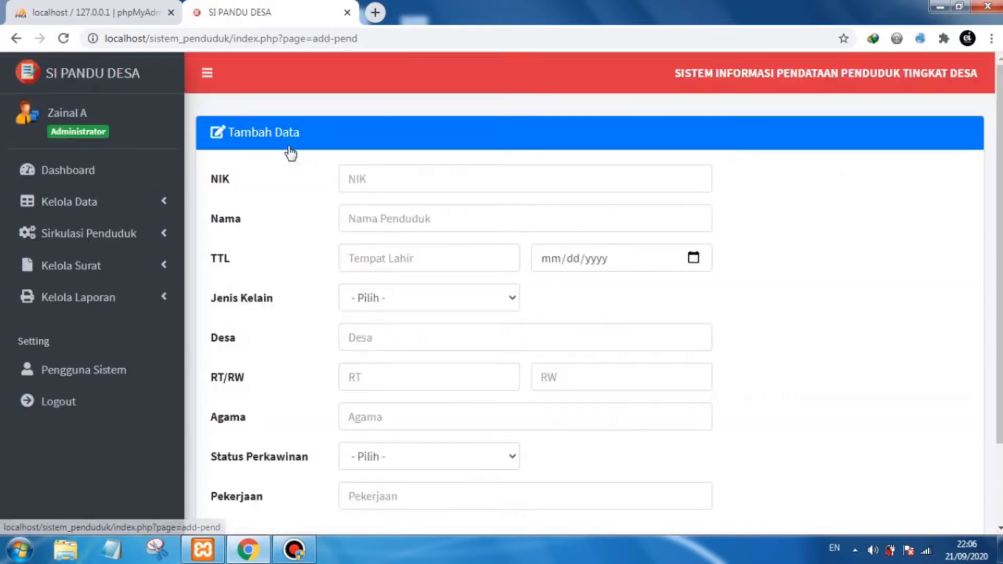
# - Enter the new resident's NIK by pasting the copied one and changing its last two digits to 45
pyautogui.click(414, 178)
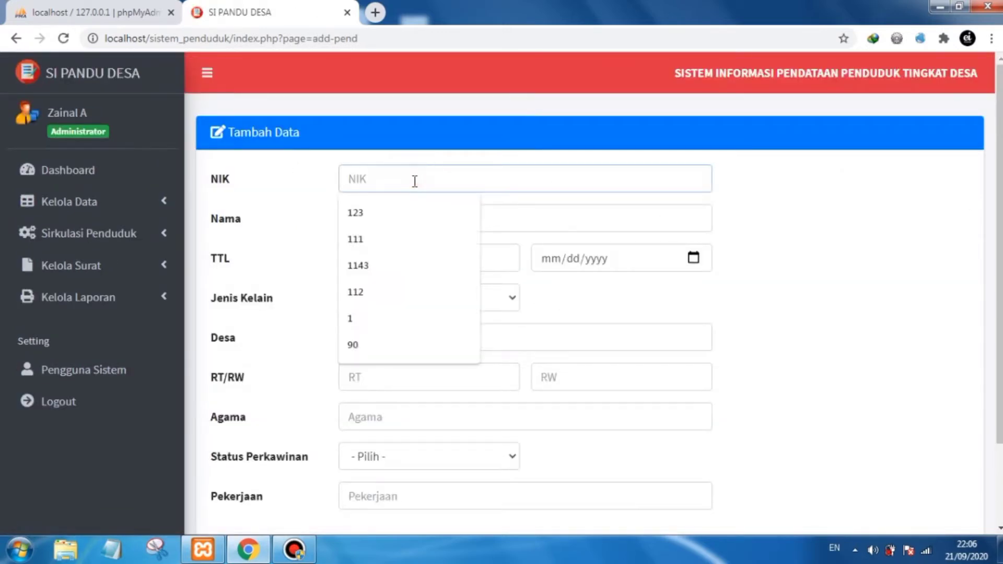
pyautogui.hotkey('ctrl', 'v')
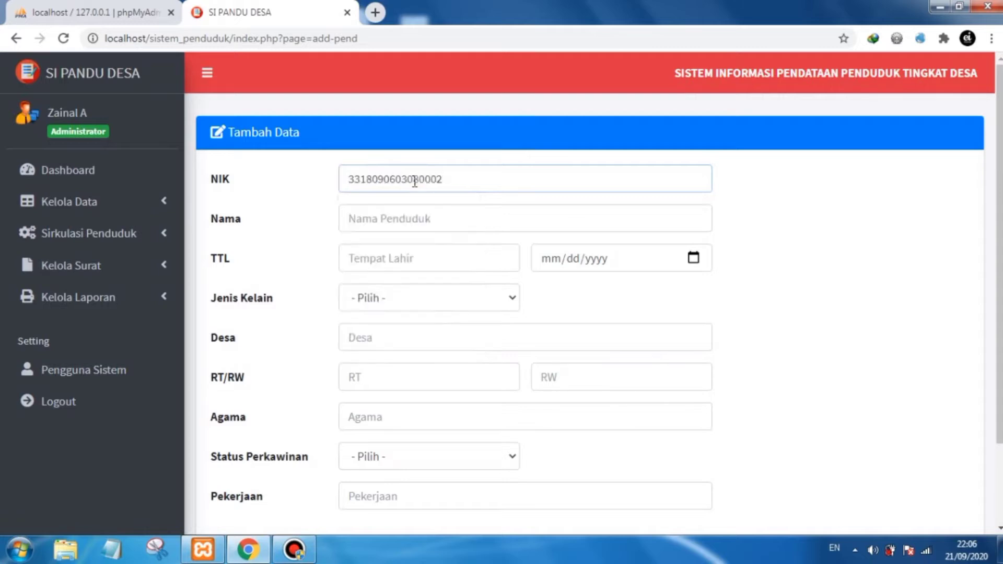
pyautogui.press('BackSpace')
pyautogui.press('BackSpace')
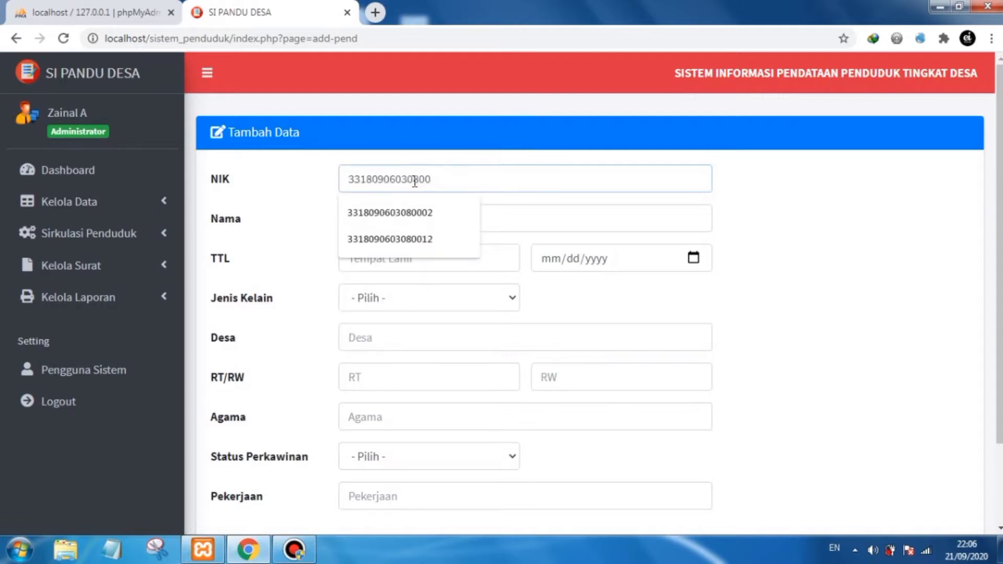
pyautogui.write('45')
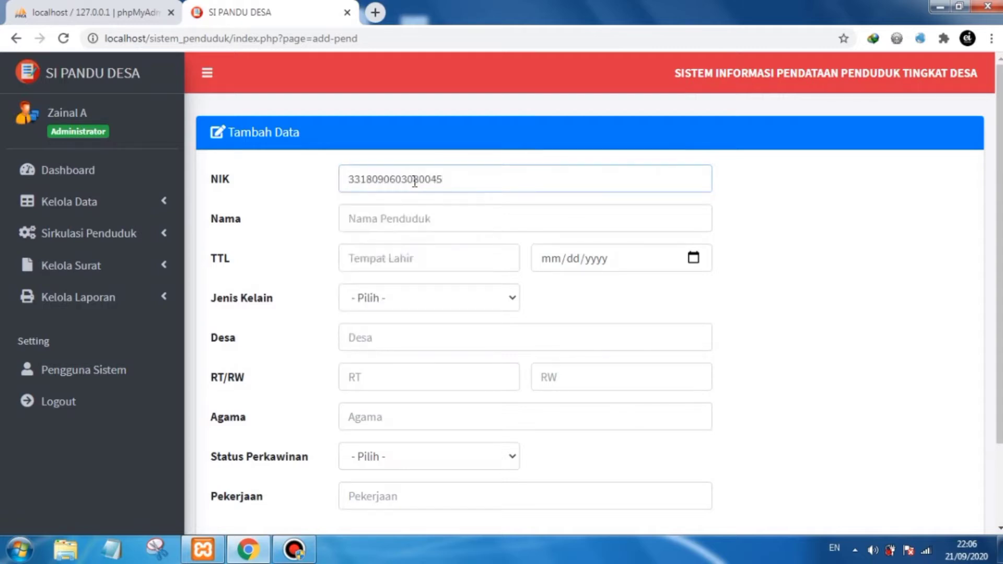
pyautogui.click(778, 241)
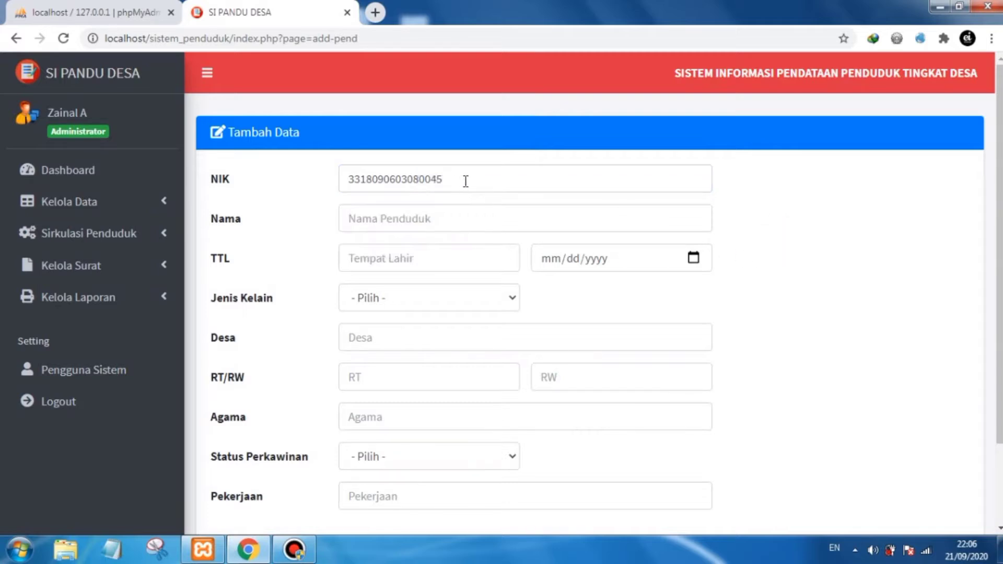
# - Enter the resident's full name and dismiss the Windows color-scheme performance prompt
pyautogui.click(455, 216)
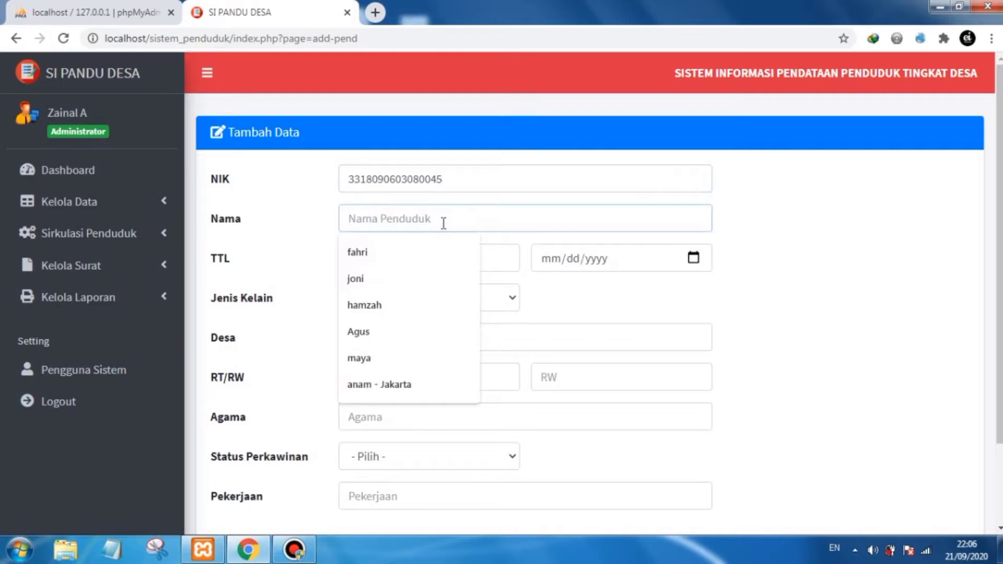
pyautogui.write('Ban')
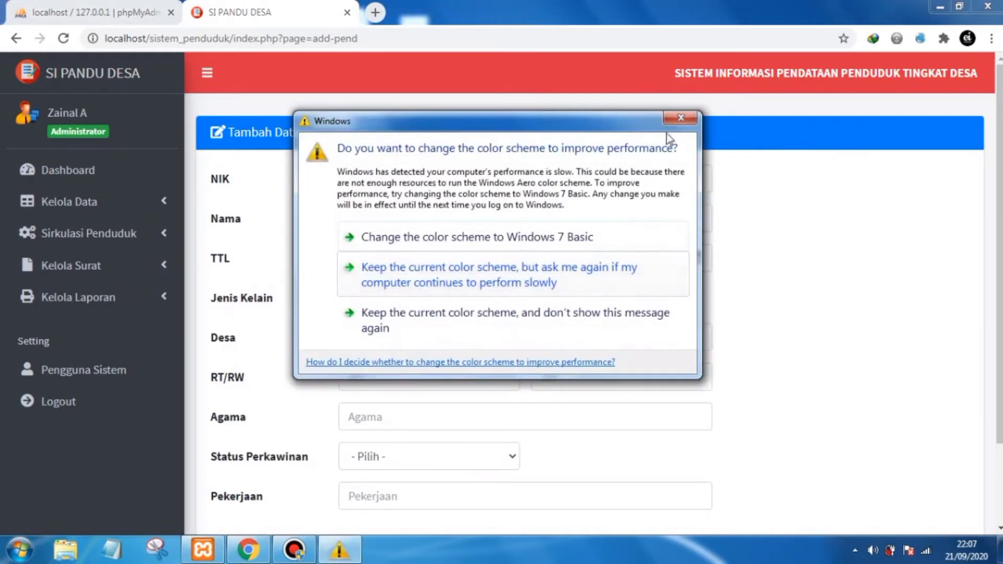
pyautogui.click(681, 121)
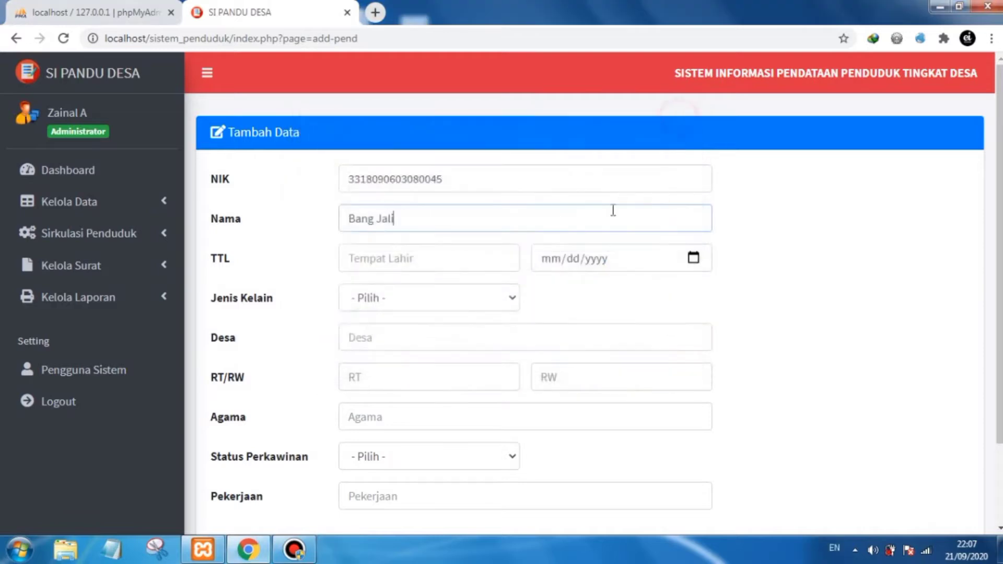
# - Set the birthplace to Semarang and pick the birth date from the calendar
pyautogui.click(425, 259)
pyautogui.write('Semarang')
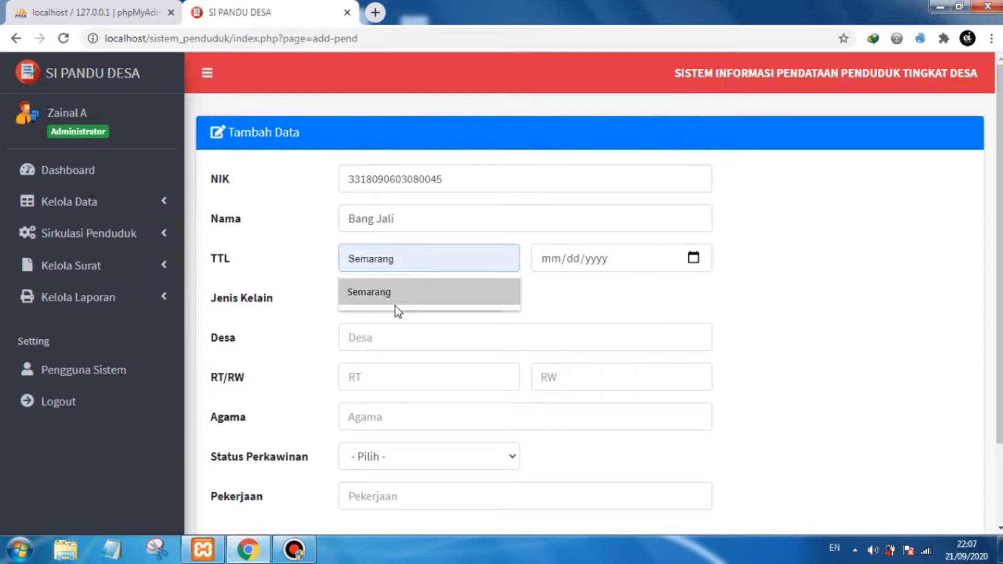
pyautogui.click(398, 293)
pyautogui.click(694, 259)
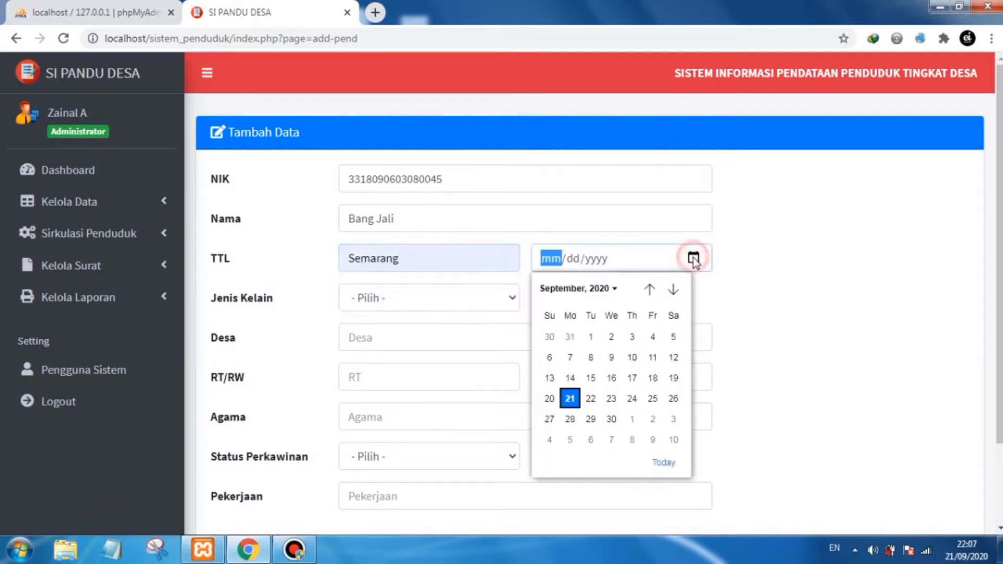
pyautogui.click(591, 336)
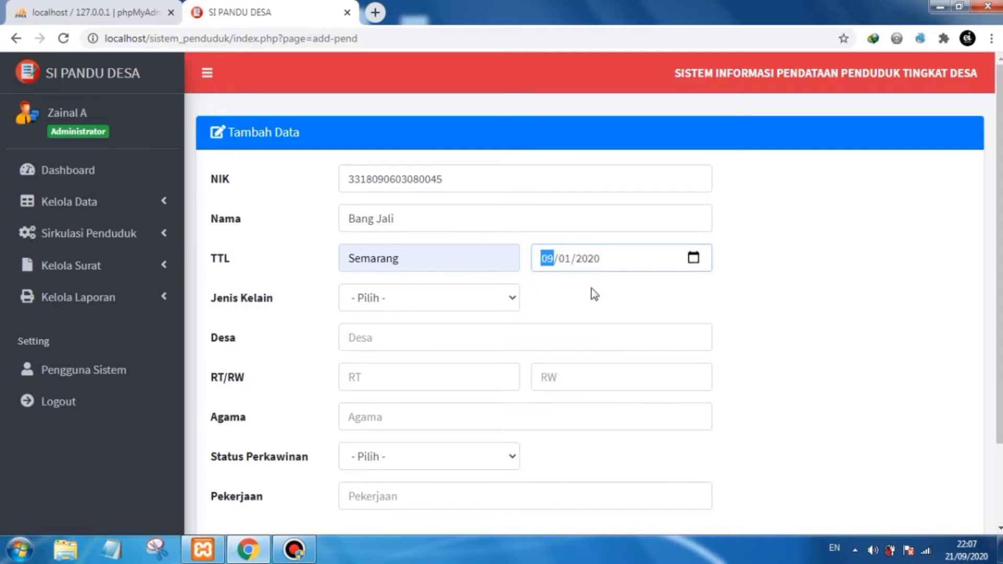
# - Set the gender to LK and the village (Desa) to Majujaya
pyautogui.click(470, 297)
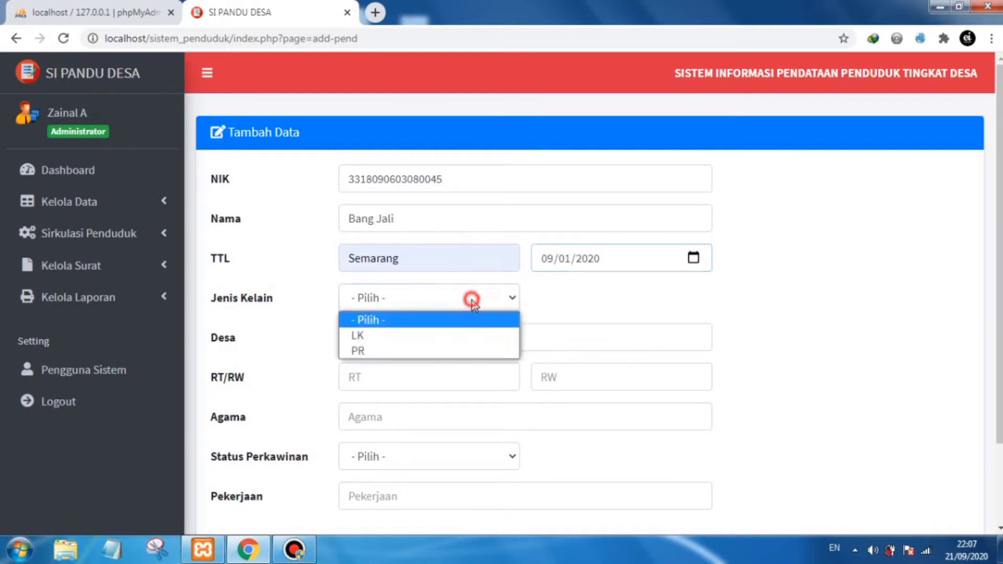
pyautogui.click(389, 336)
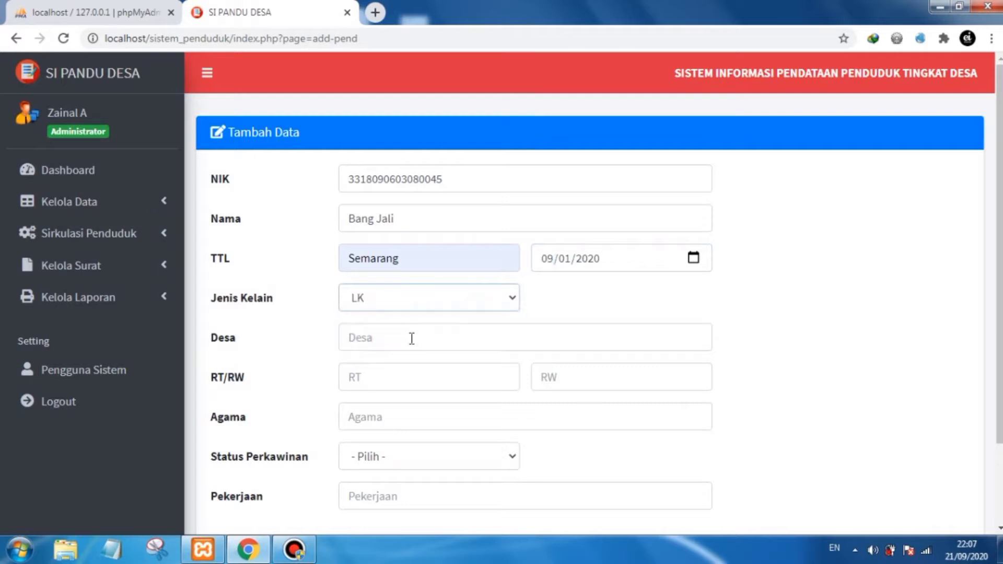
pyautogui.click(408, 340)
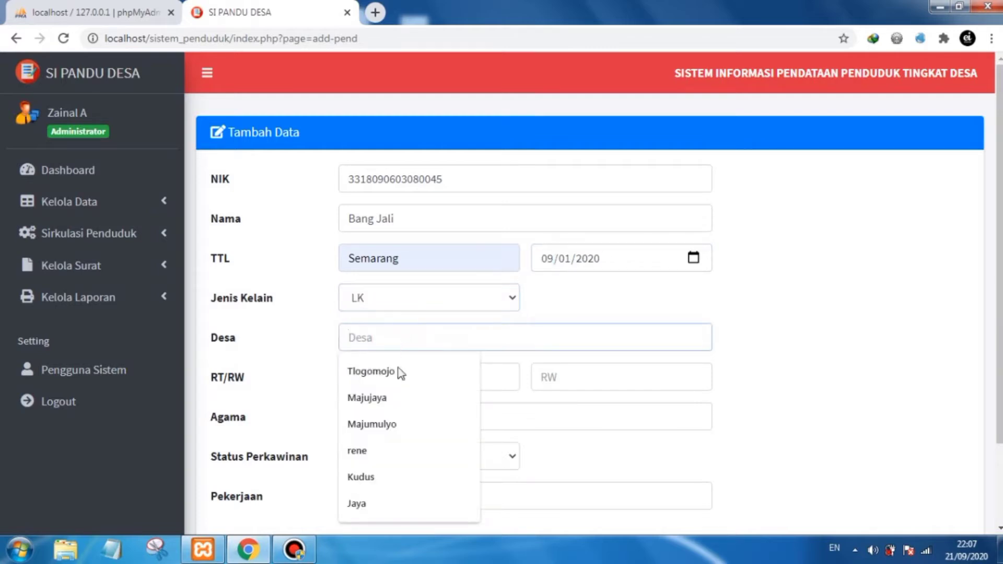
pyautogui.click(391, 401)
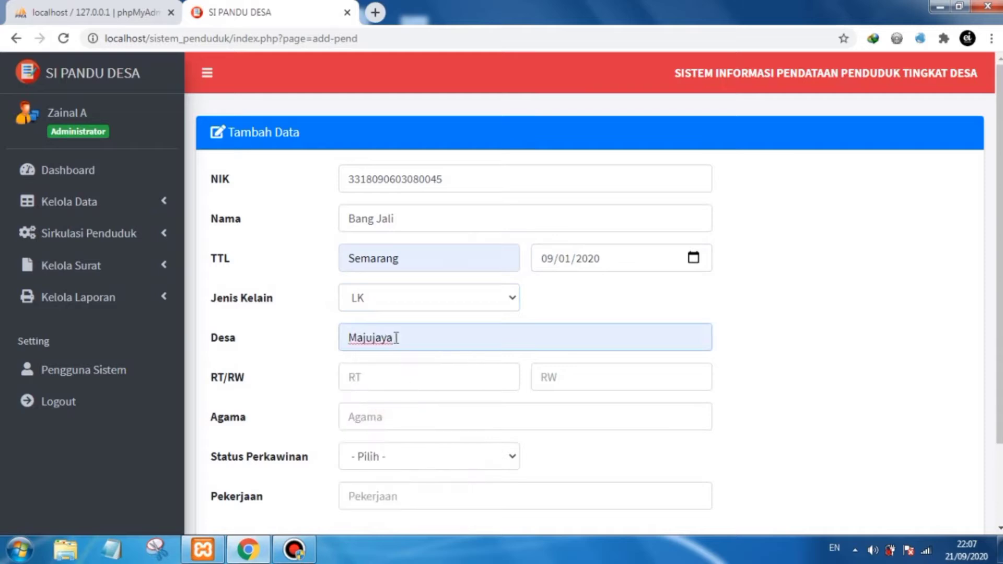
pyautogui.moveTo(393, 337); pyautogui.dragTo(367, 337)
pyautogui.press('BackSpace')
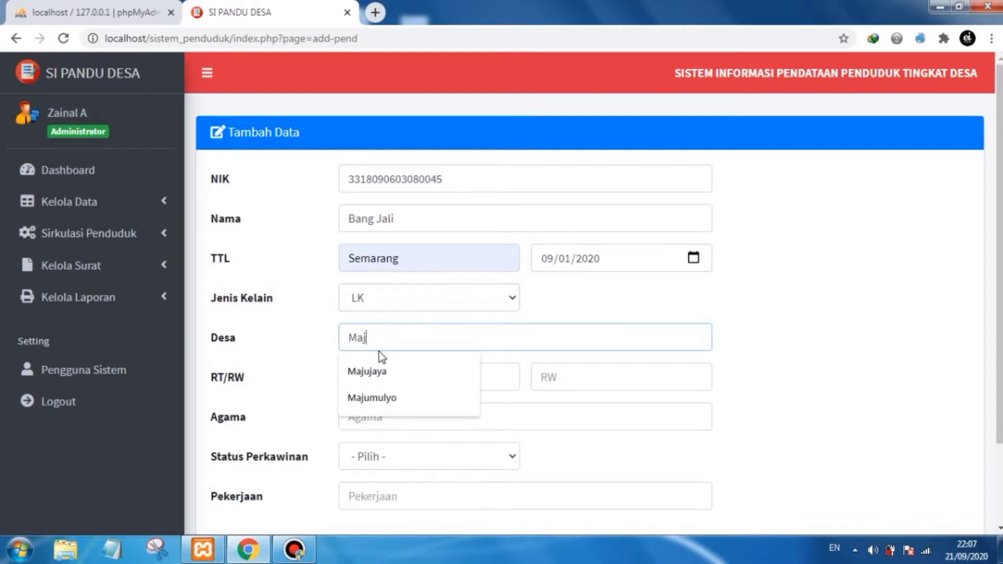
pyautogui.write('ujaya')
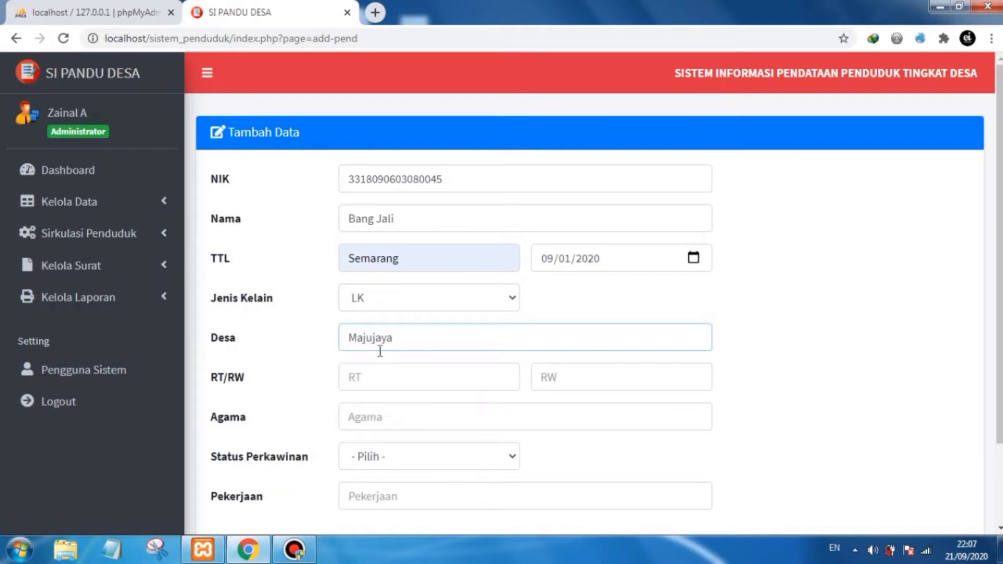
pyautogui.click(400, 372)
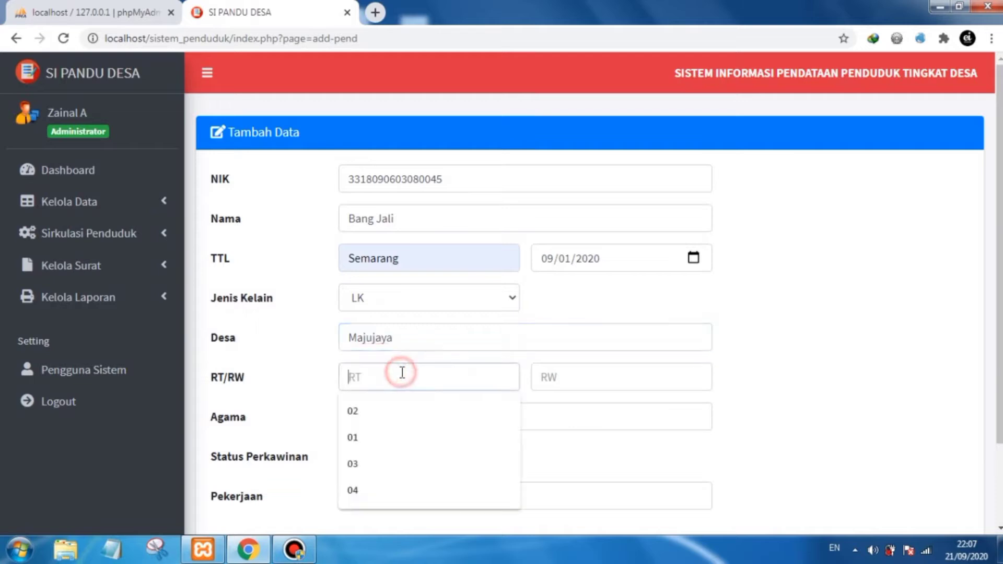
# - Enter RT 01 and RW 02, then set the religion to Islam
pyautogui.write('01')
pyautogui.click(567, 377)
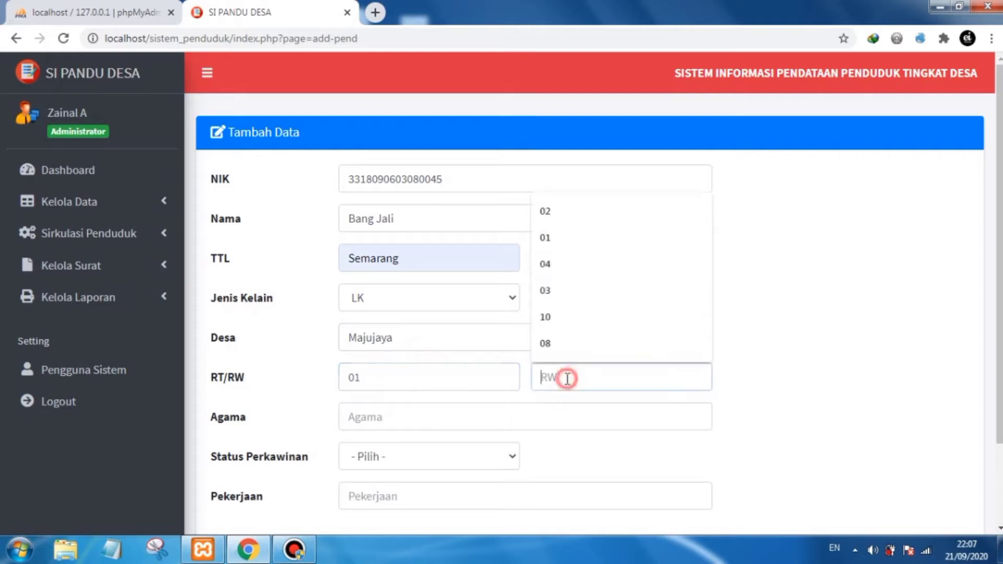
pyautogui.write('02')
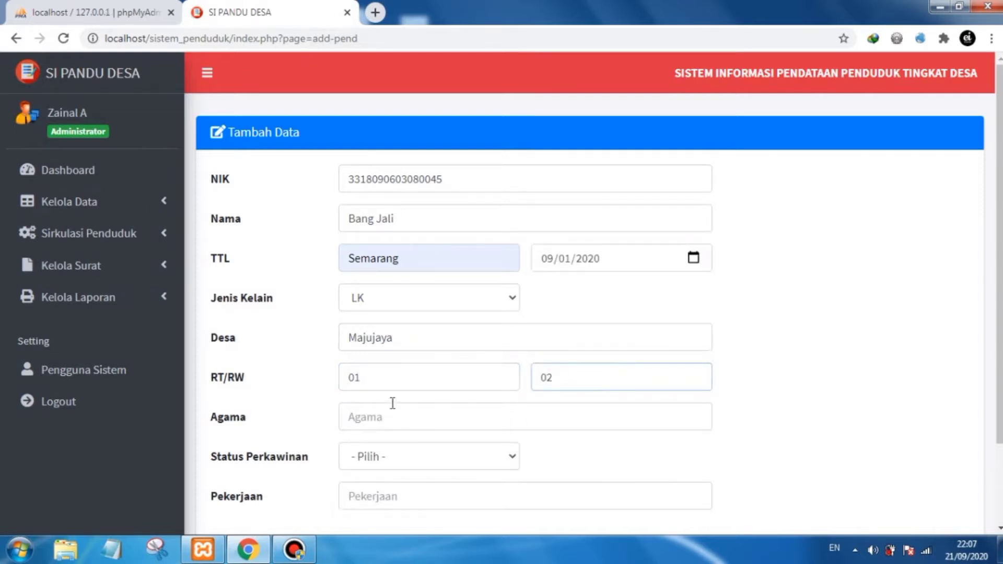
pyautogui.scroll(-2, 394, 403)
pyautogui.click(399, 343)
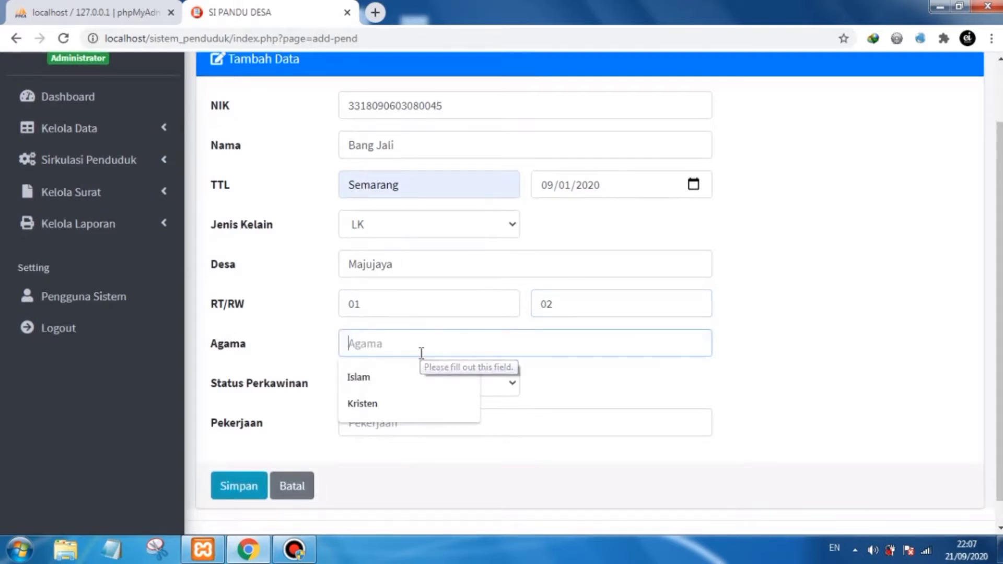
pyautogui.write('Islam')
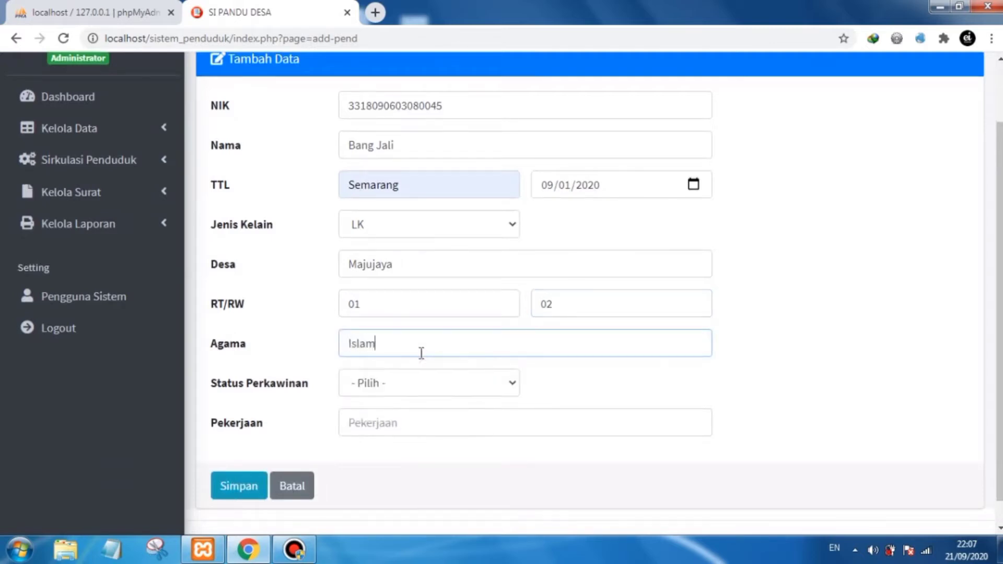
# - Set the marital status (Status Perkawinan) to Sudah
pyautogui.click(459, 383)
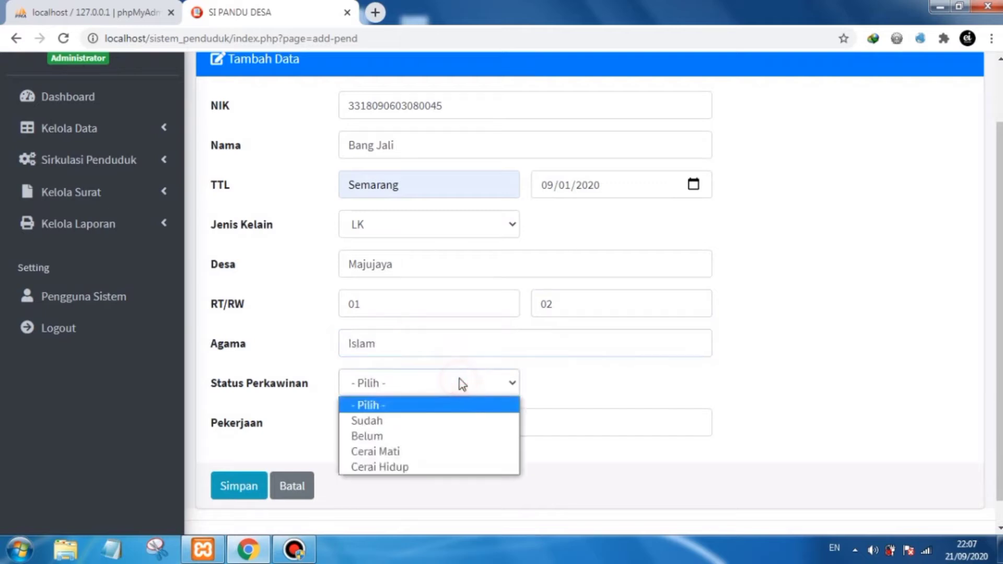
pyautogui.click(452, 425)
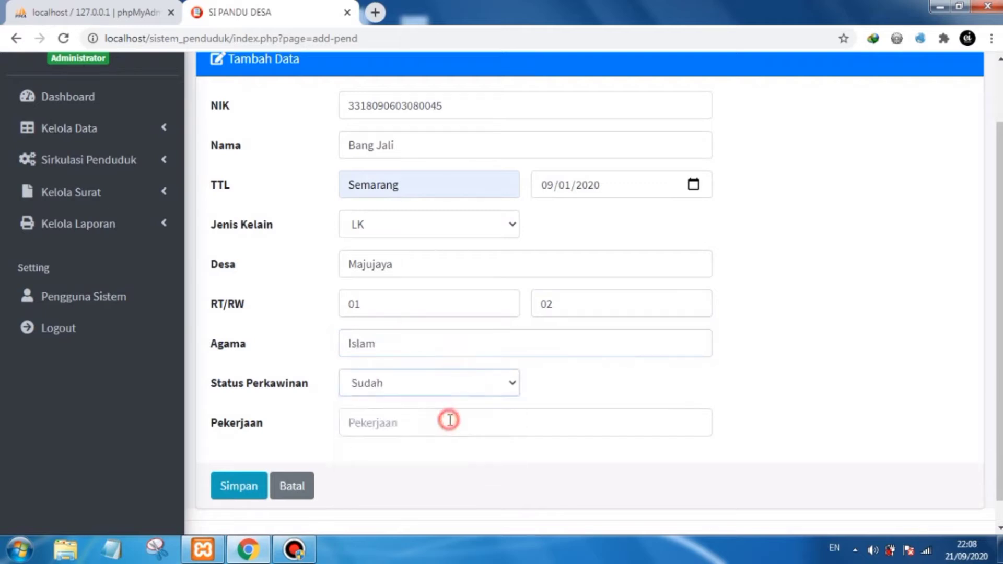
pyautogui.click(420, 377)
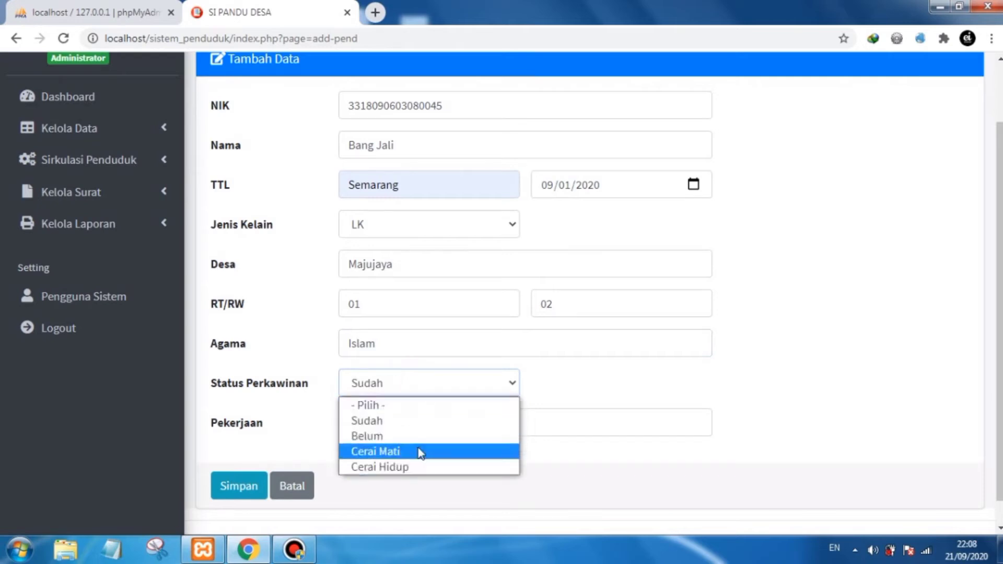
pyautogui.click(456, 381)
pyautogui.click(449, 381)
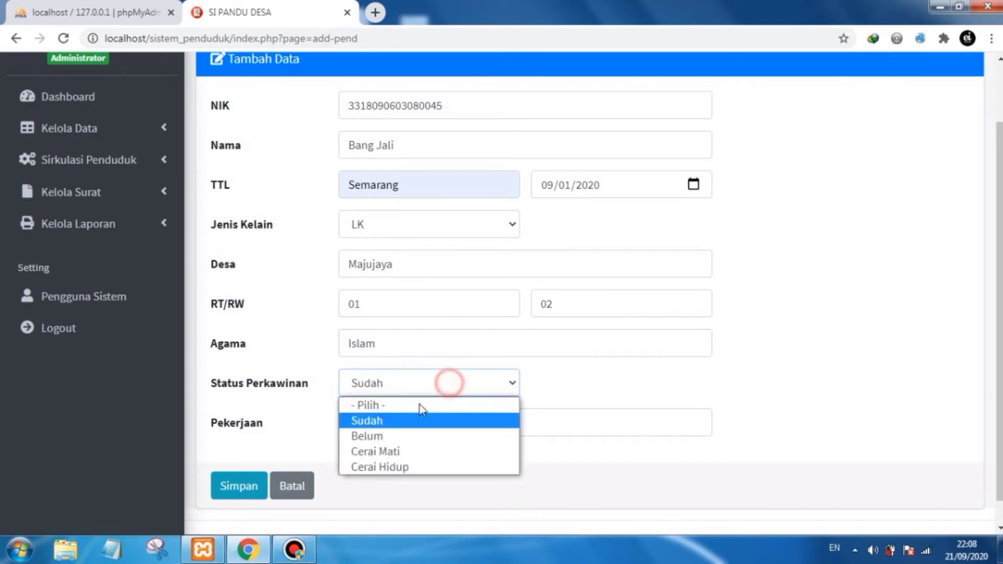
pyautogui.click(402, 423)
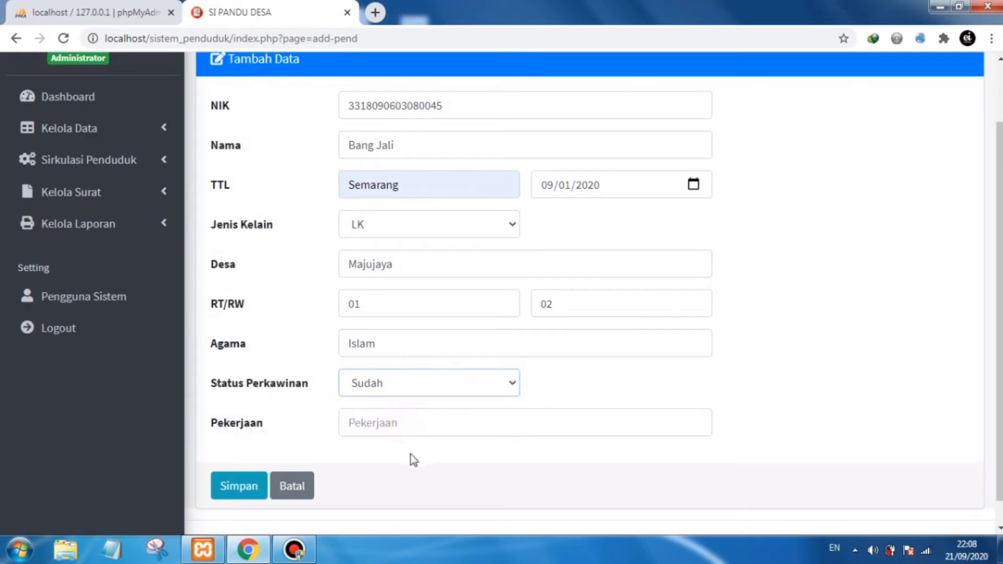
# - Enter PNS as the occupation (Pekerjaan)
pyautogui.click(415, 424)
pyautogui.write('PNS')
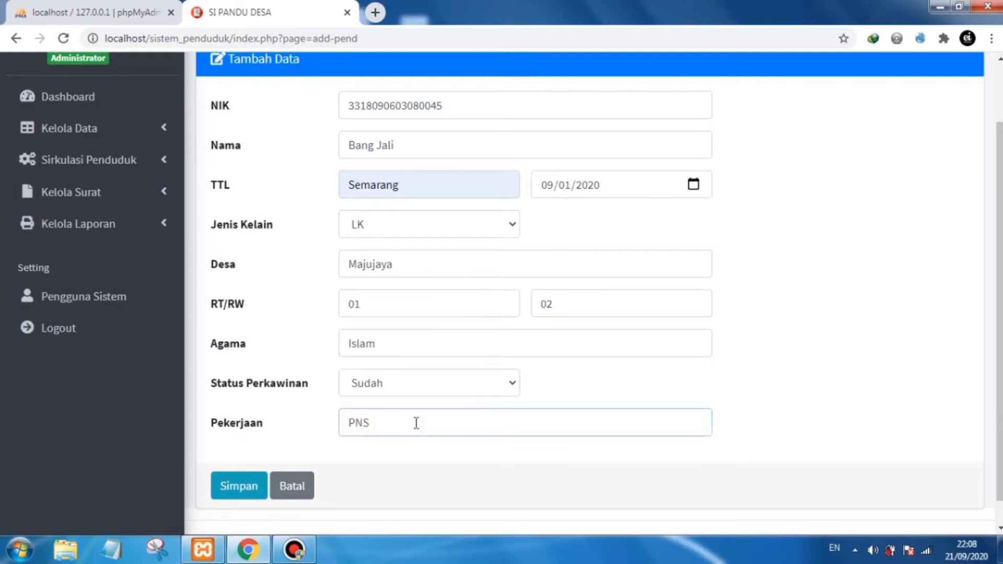
pyautogui.click(433, 463)
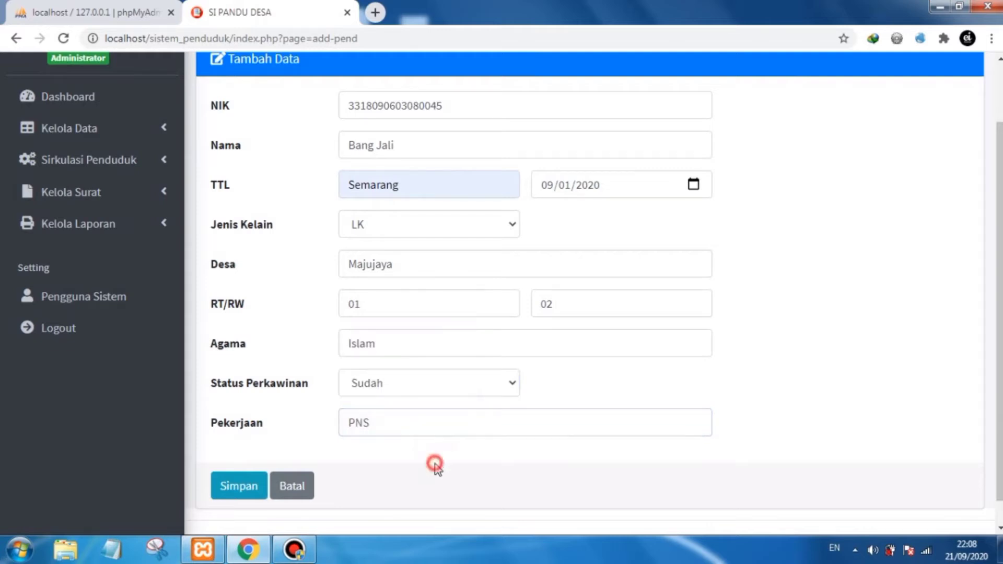
# - Save the new resident record and acknowledge the success message
pyautogui.scroll(-1, 368, 313)
pyautogui.scroll(1, 373, 321)
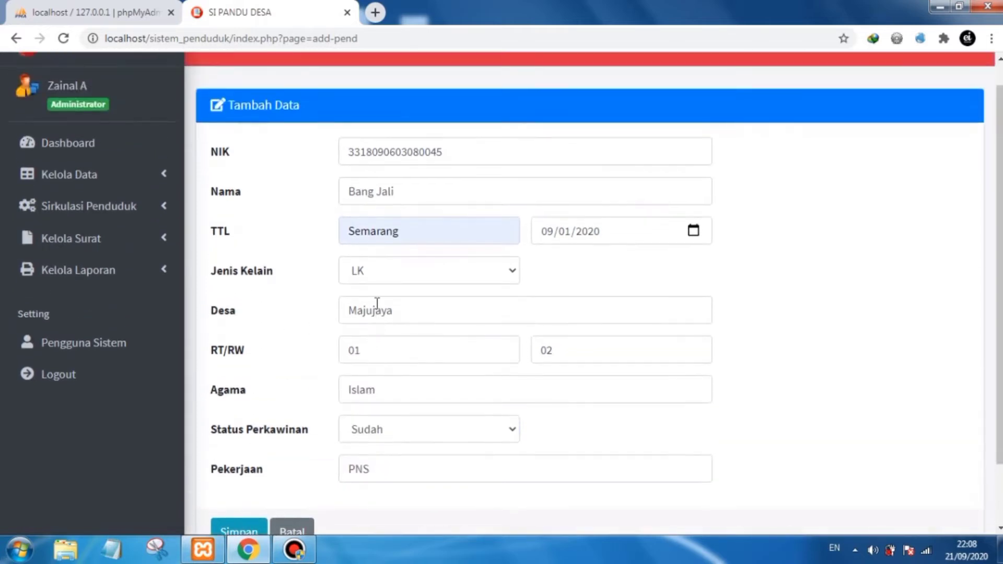
pyautogui.scroll(-1, 440, 273)
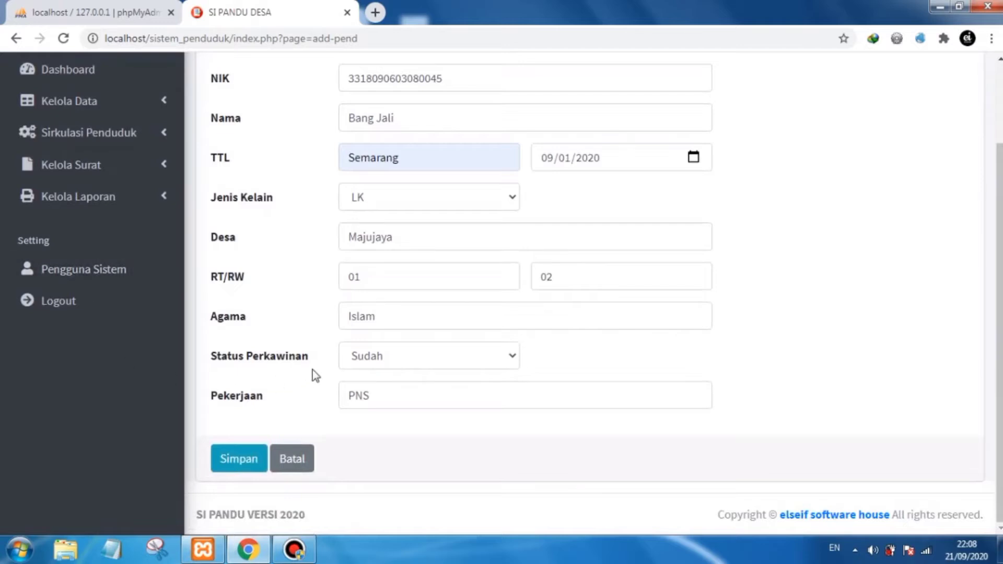
pyautogui.scroll(1, 316, 375)
pyautogui.scroll(-1, 316, 375)
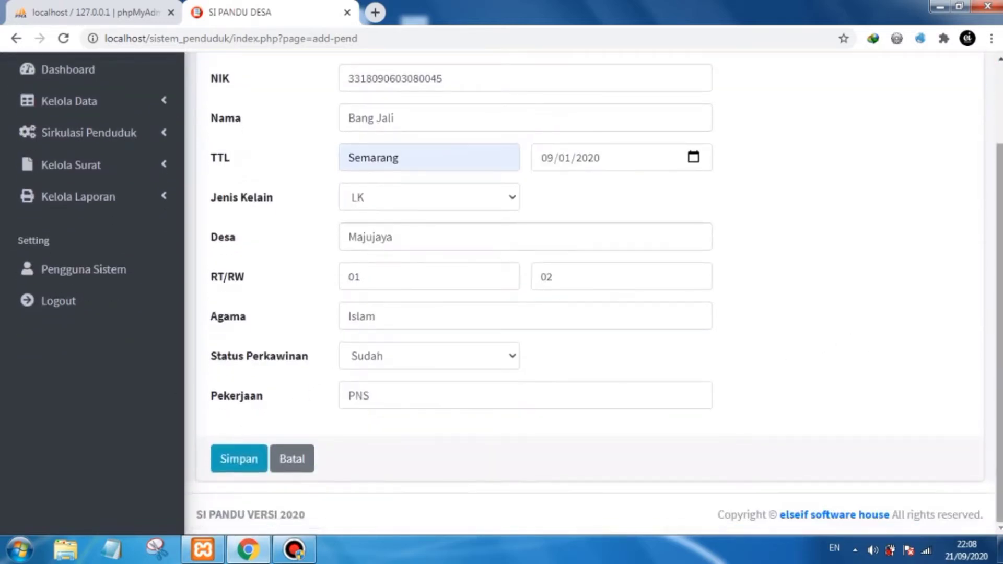
pyautogui.scroll(1, 501, 287)
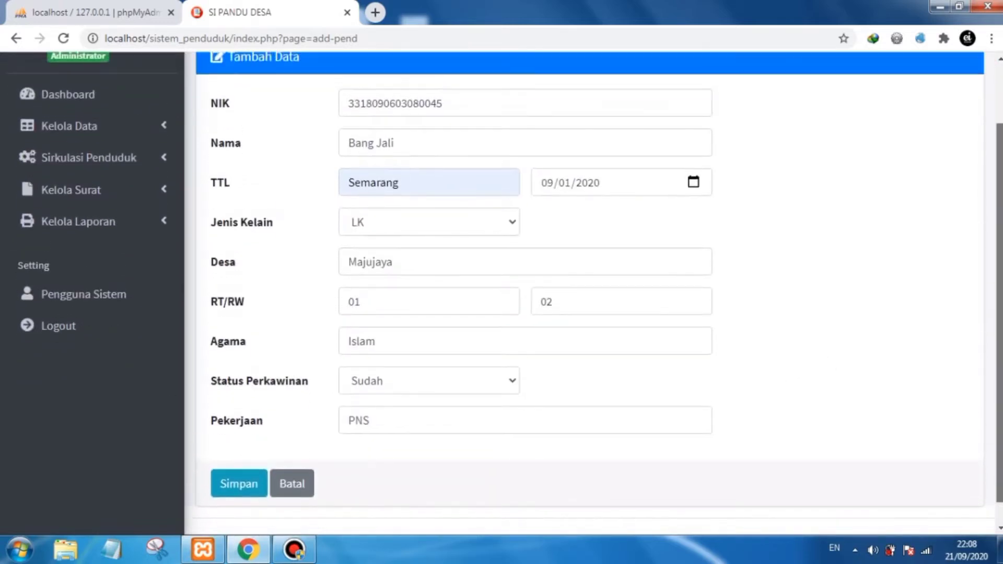
pyautogui.click(247, 485)
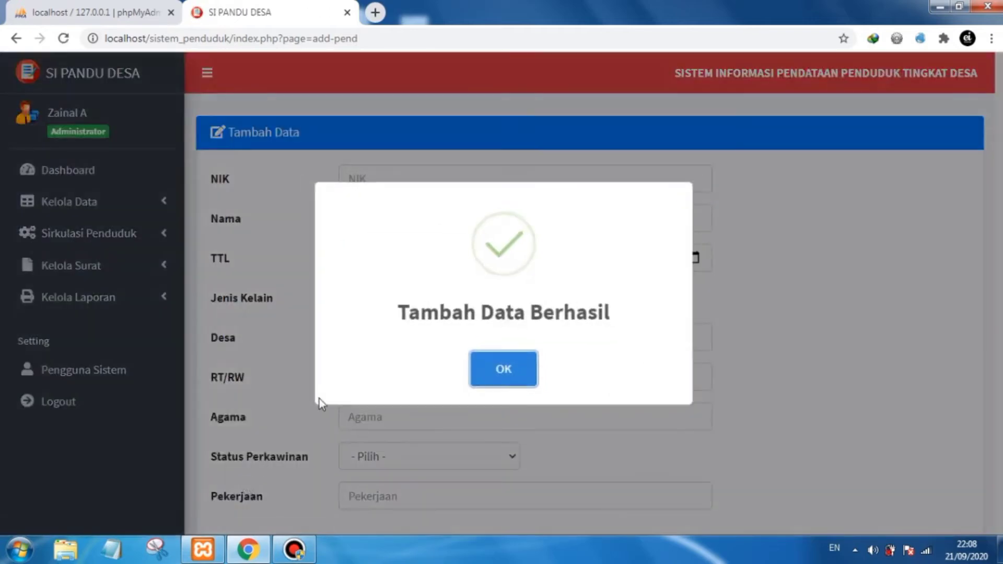
pyautogui.click(504, 369)
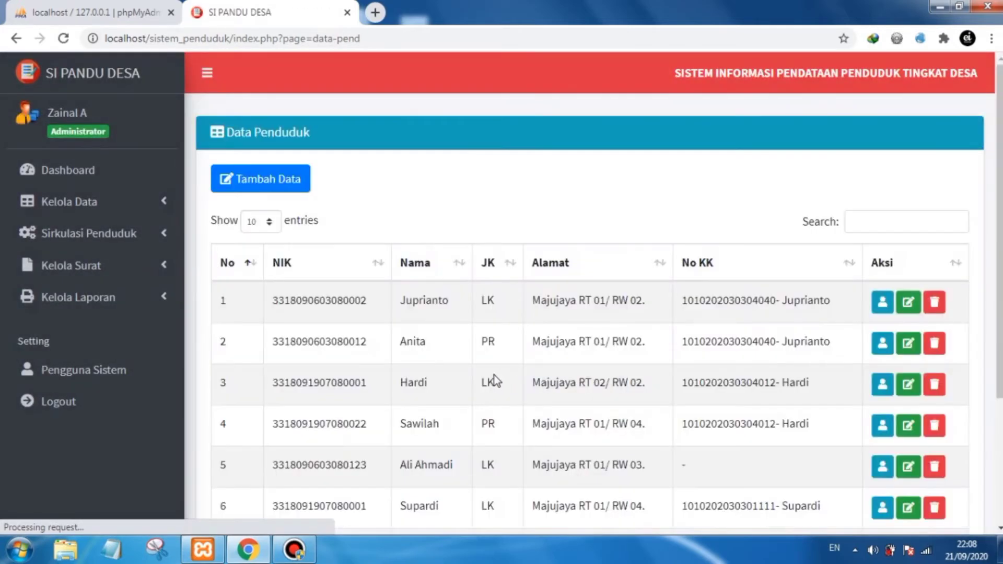
# - Review the newly added resident's row in the resident data list
pyautogui.scroll(-4, 426, 402)
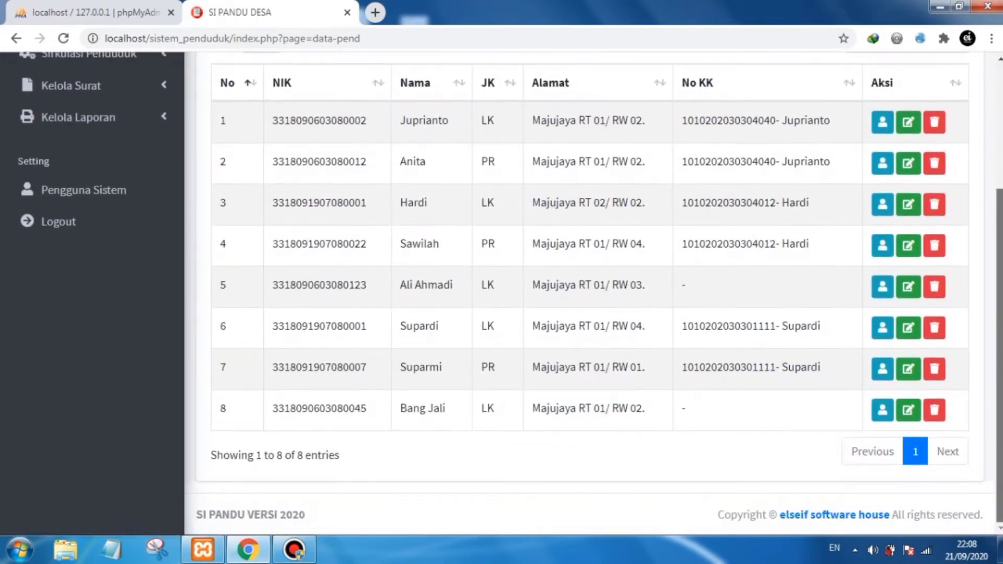
pyautogui.moveTo(462, 413); pyautogui.dragTo(402, 411)
pyautogui.click(424, 411)
pyautogui.click(418, 425)
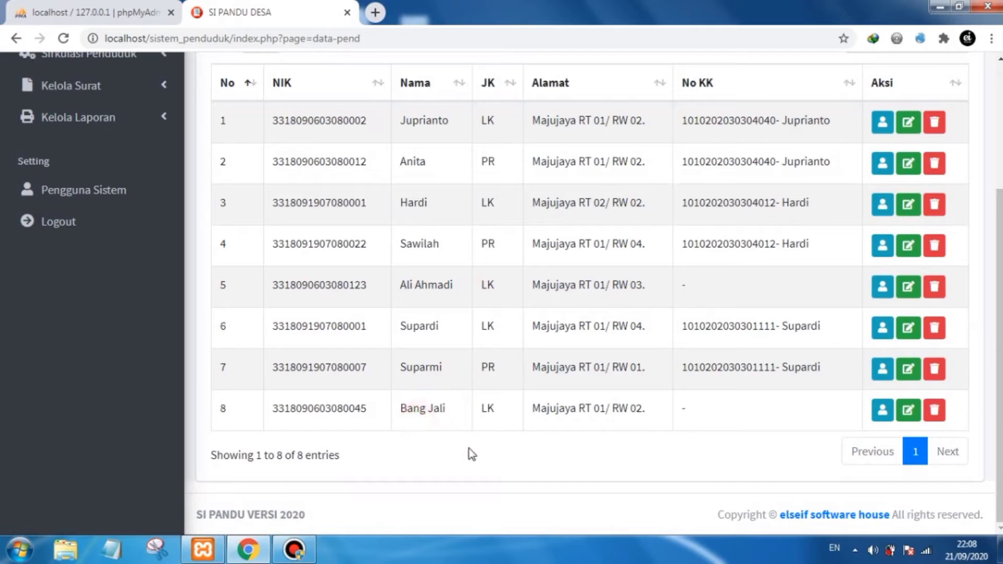
pyautogui.scroll(4, 522, 366)
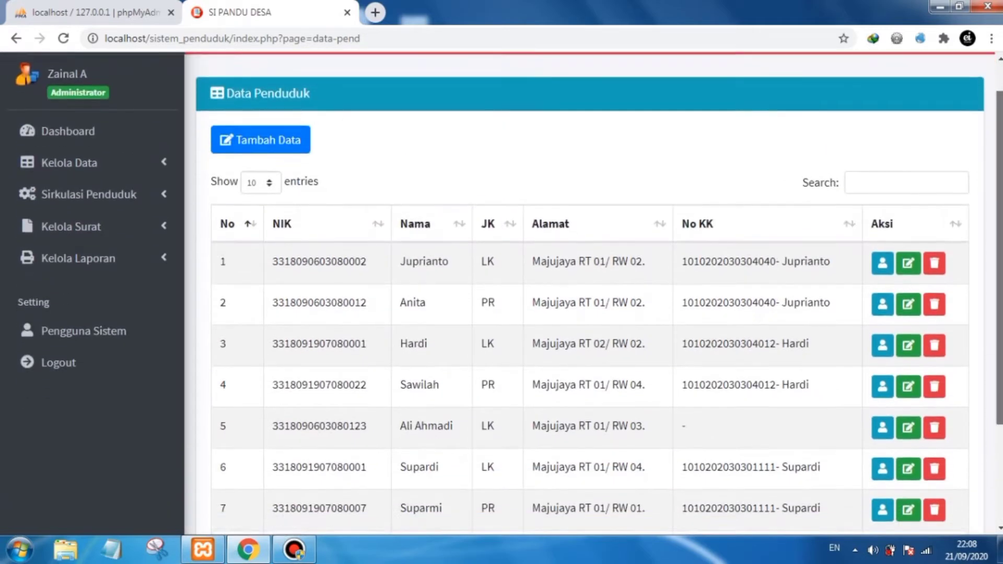
pyautogui.moveTo(1001, 226); pyautogui.dragTo(1001, 267)
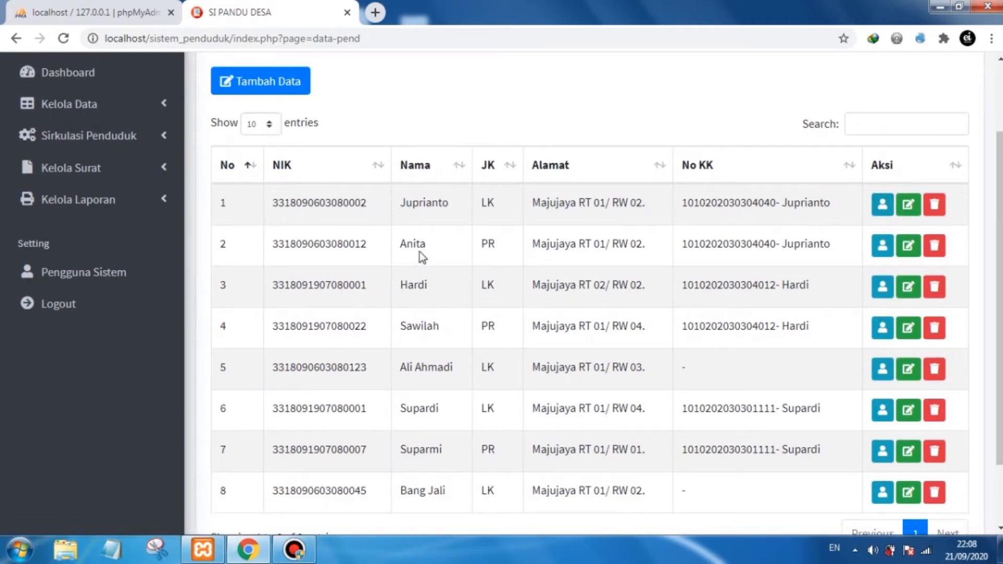
# - Open the second resident's detail page, examine its fields, and return to the resident list
pyautogui.click(882, 251)
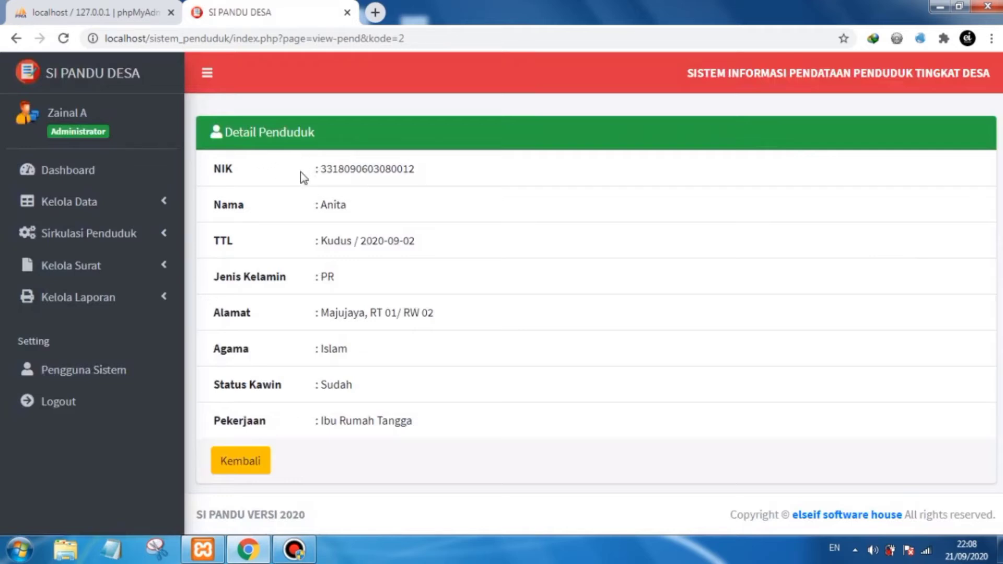
pyautogui.doubleClick(335, 204)
pyautogui.click(337, 205)
pyautogui.moveTo(421, 168); pyautogui.dragTo(342, 178)
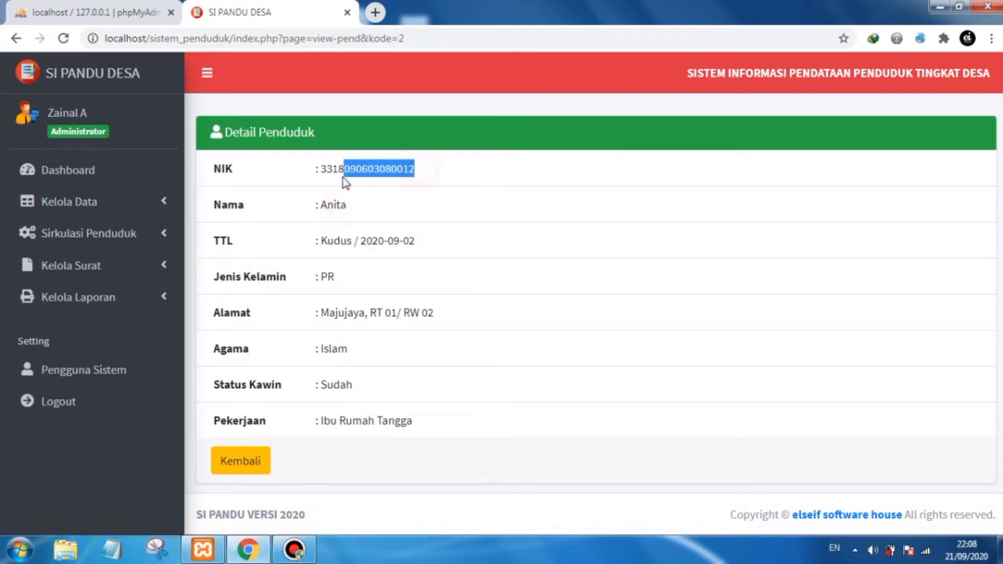
pyautogui.click(340, 241)
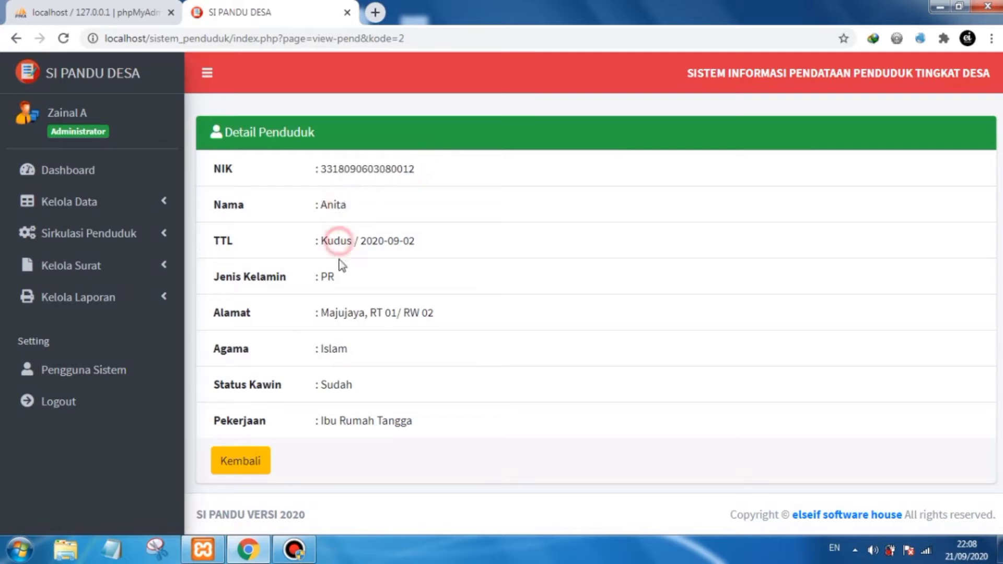
pyautogui.click(331, 278)
pyautogui.click(353, 307)
pyautogui.click(264, 465)
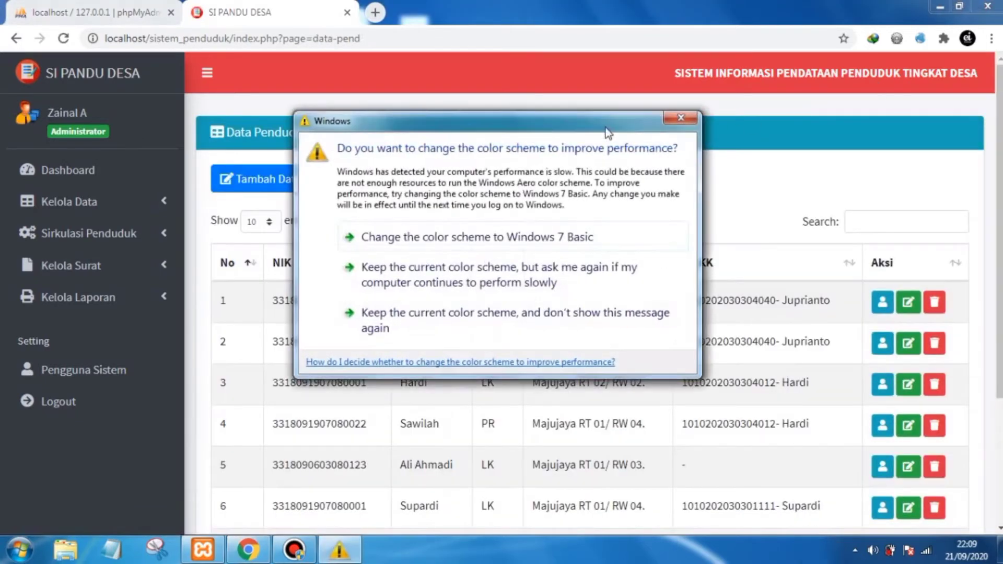
# - Dismiss the Windows color-scheme prompt and replace the new resident's name with a different full name in the edit form
pyautogui.click(678, 119)
pyautogui.scroll(-1, 962, 197)
pyautogui.scroll(-3, 852, 260)
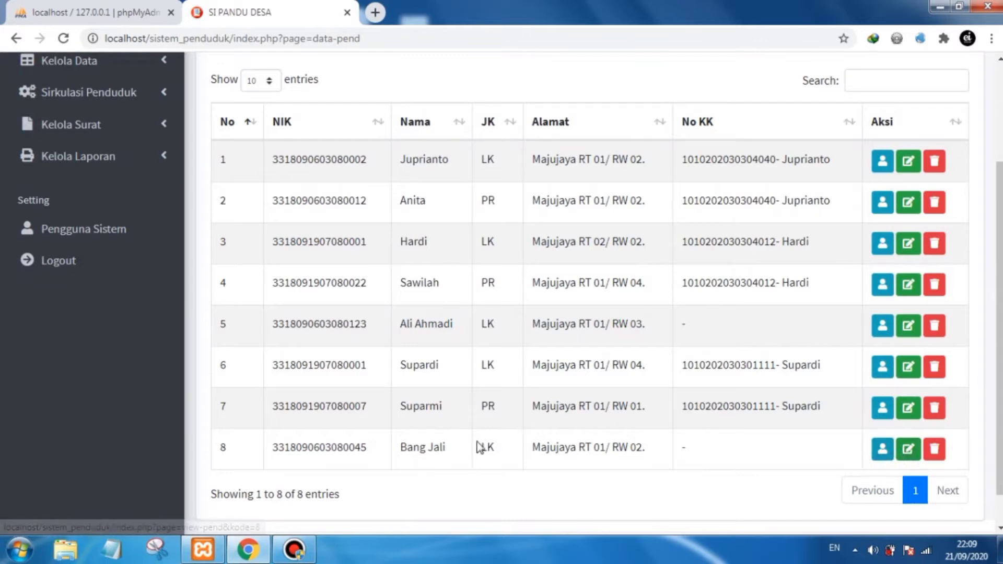
pyautogui.moveTo(456, 447); pyautogui.dragTo(408, 448)
pyautogui.click(647, 474)
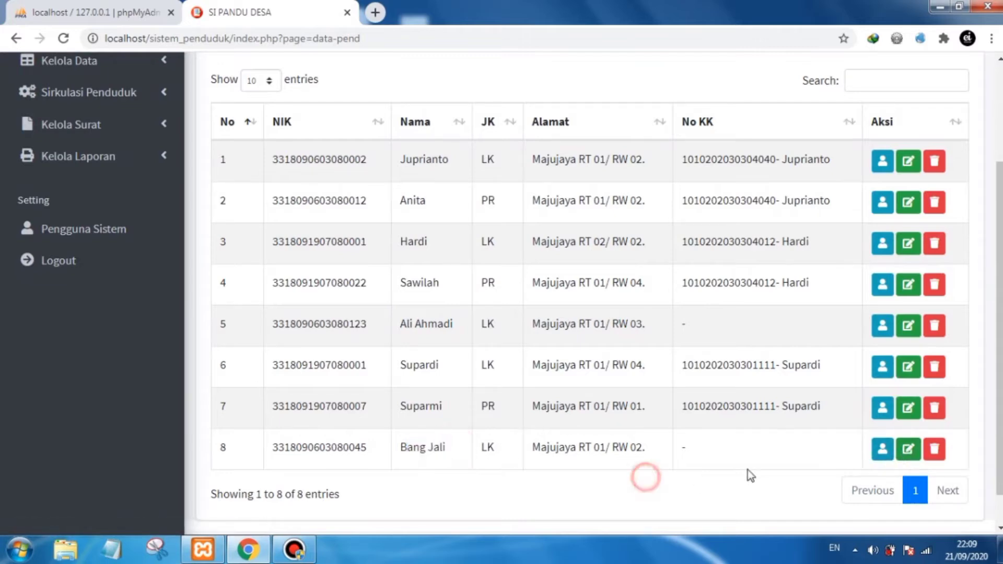
pyautogui.click(910, 453)
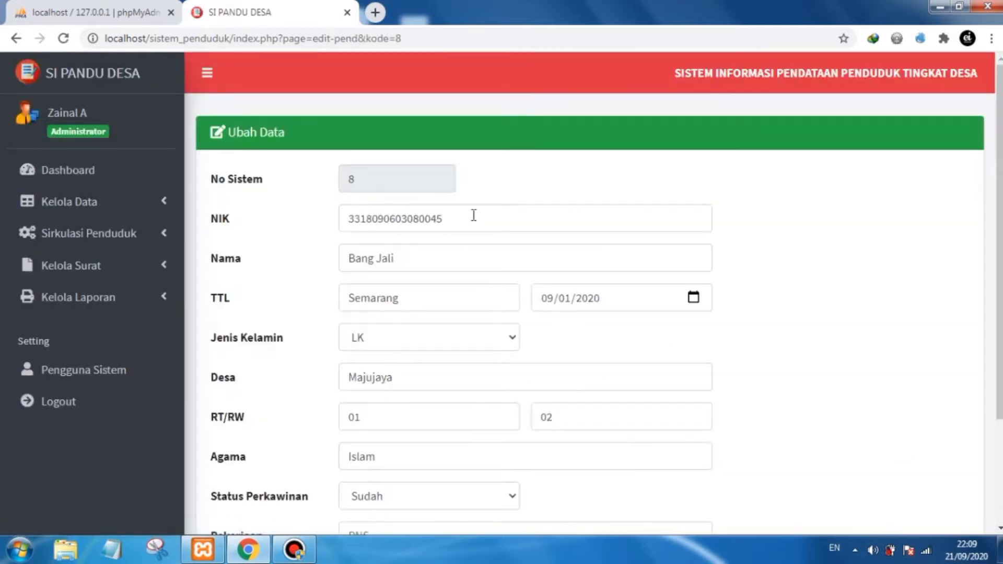
pyautogui.doubleClick(459, 254)
pyautogui.moveTo(460, 255); pyautogui.dragTo(362, 272)
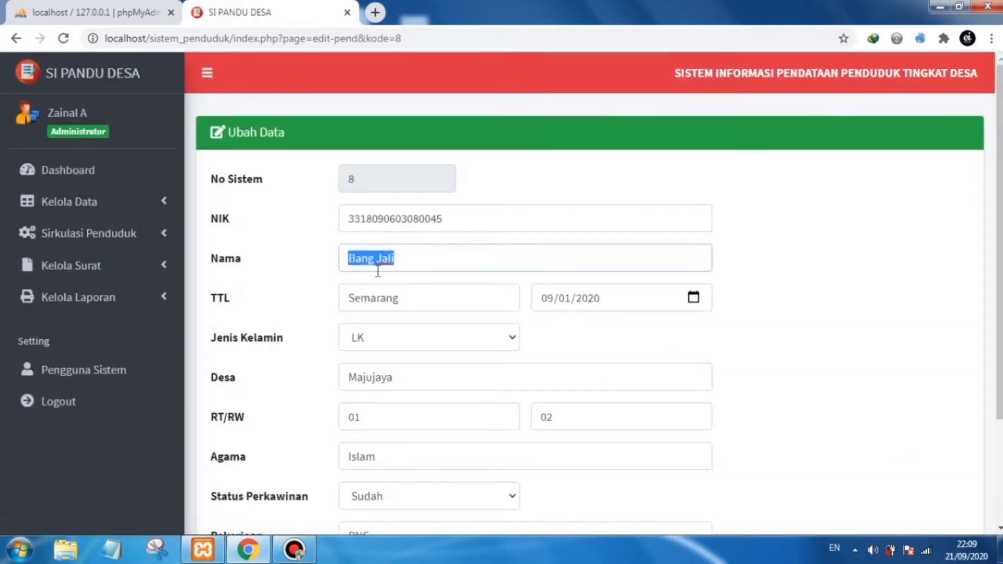
pyautogui.write('Rojali')
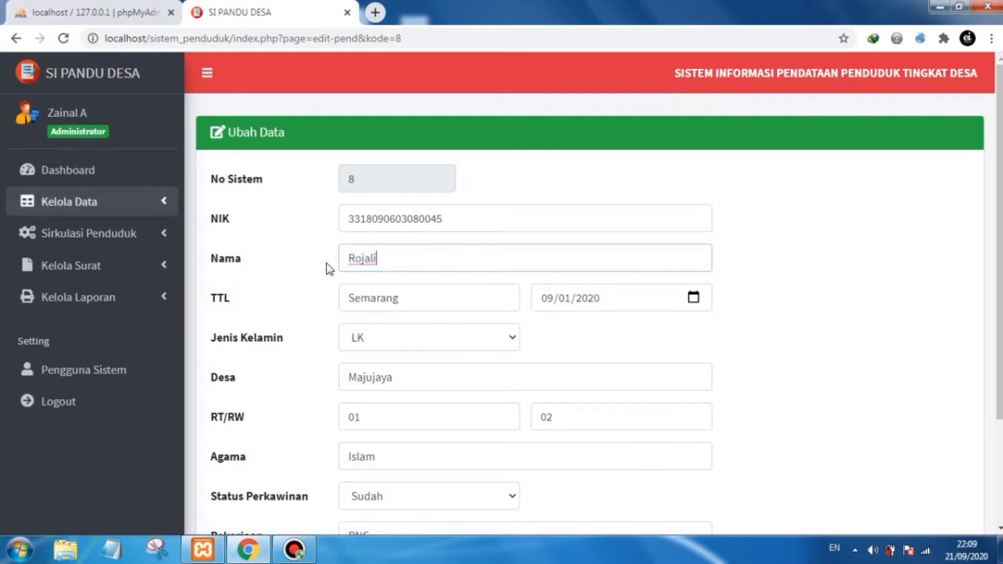
# - Save the edited resident record and acknowledge the success message
pyautogui.scroll(-3, 410, 327)
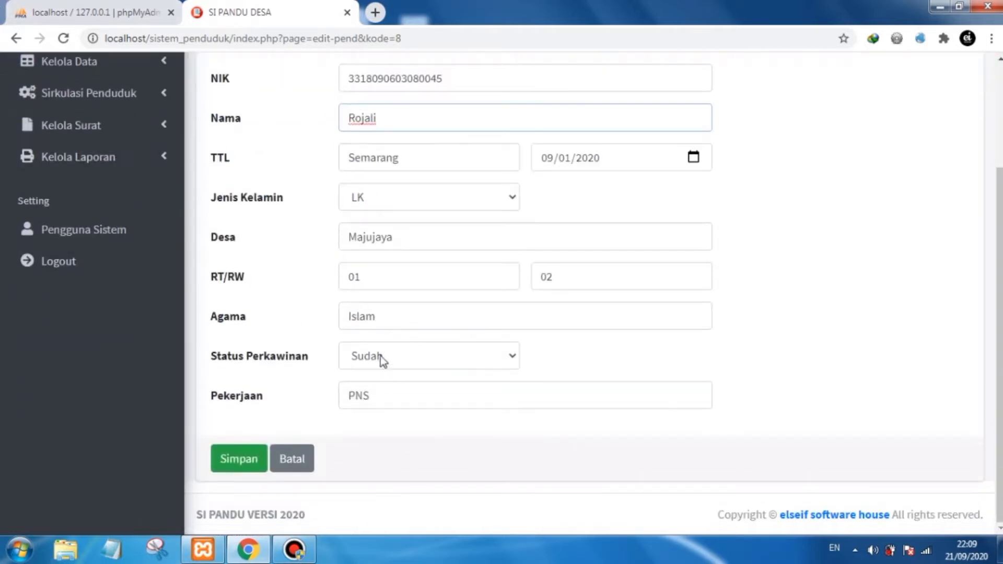
pyautogui.scroll(2, 426, 342)
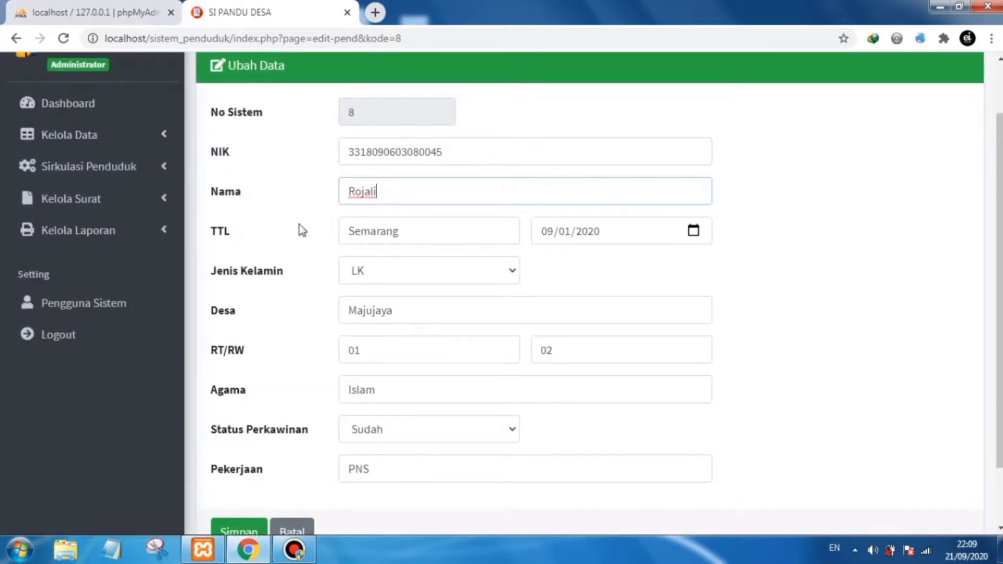
pyautogui.scroll(-2, 446, 193)
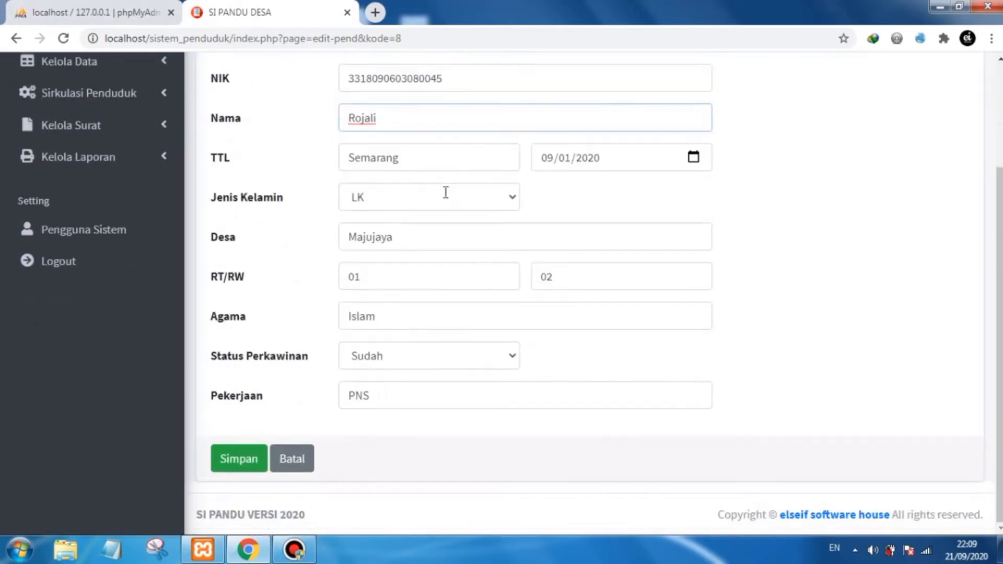
pyautogui.click(246, 459)
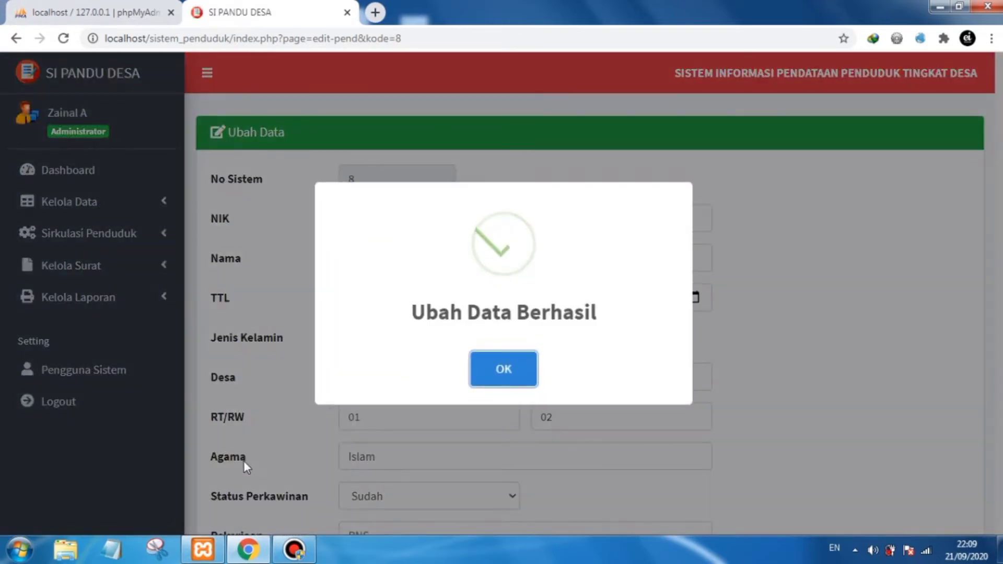
pyautogui.click(505, 369)
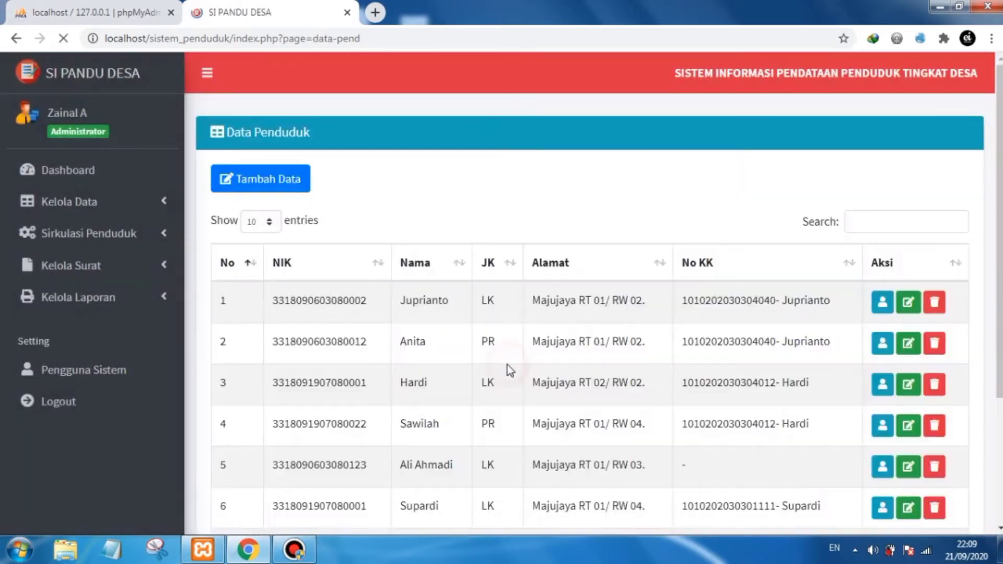
# - Check the updated resident's row in the resident data list
pyautogui.scroll(-3, 502, 365)
pyautogui.moveTo(445, 444); pyautogui.dragTo(403, 448)
pyautogui.click(426, 448)
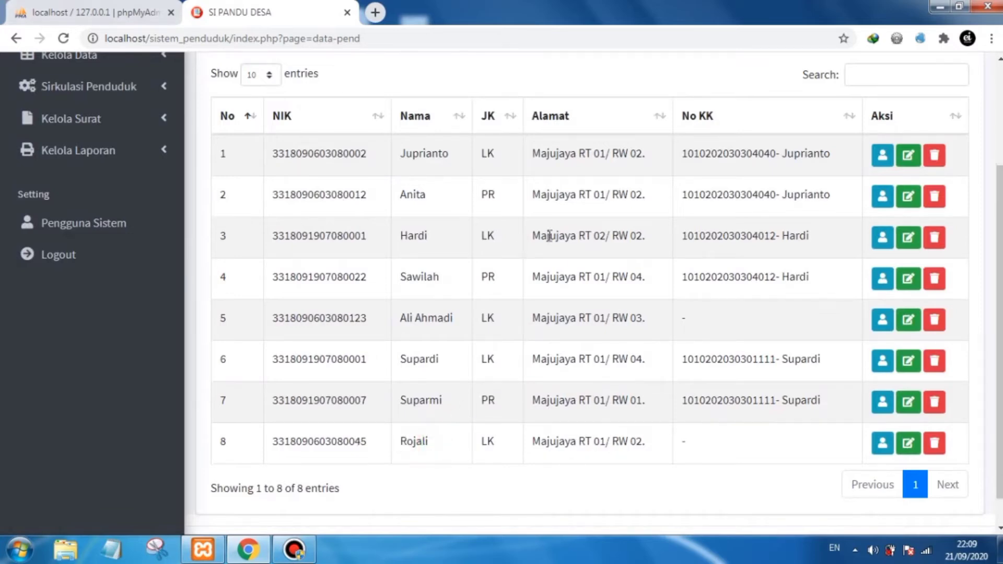
pyautogui.scroll(2, 687, 490)
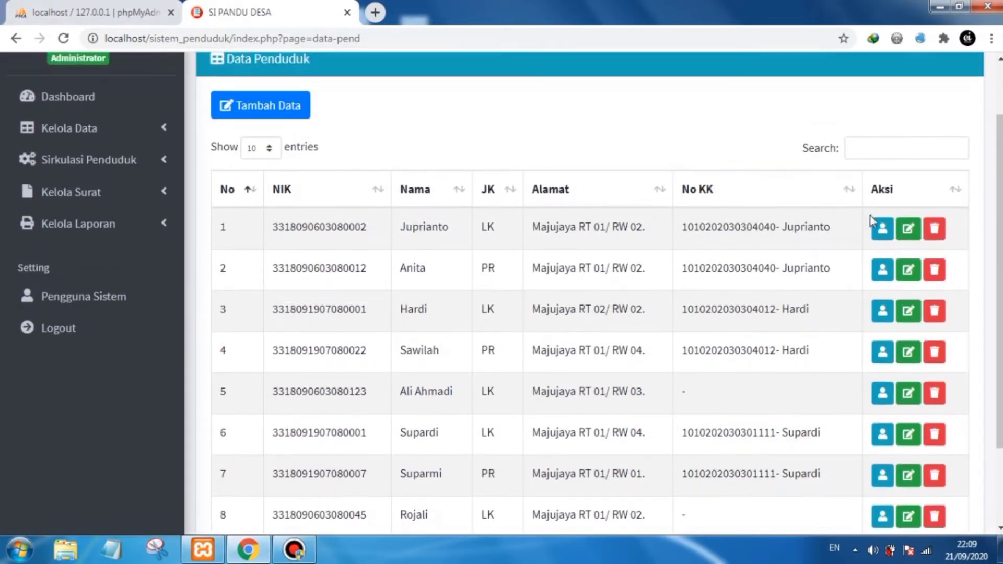
pyautogui.scroll(-1, 951, 232)
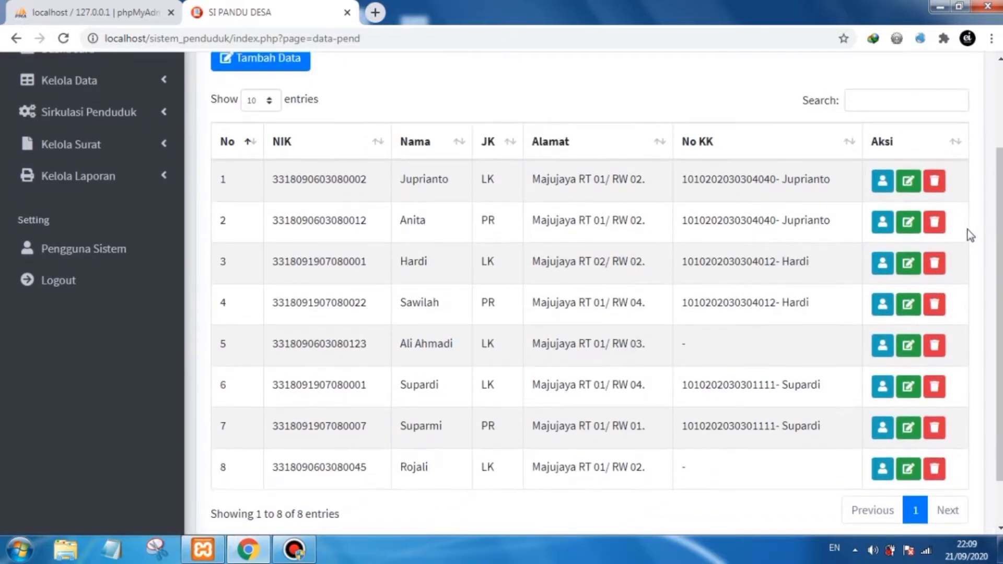
pyautogui.moveTo(998, 331)
pyautogui.mouseDown()
pyautogui.moveTo(998, 310)
pyautogui.moveTo(998, 333)
pyautogui.mouseUp()
pyautogui.scroll(1, 344, 178)
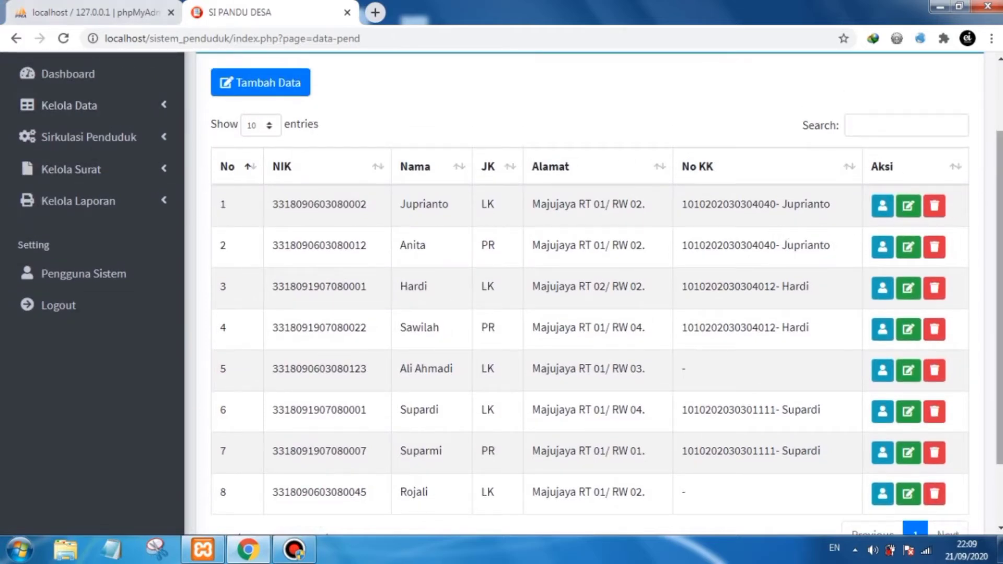
pyautogui.scroll(-1, 999, 324)
pyautogui.scroll(1, 595, 293)
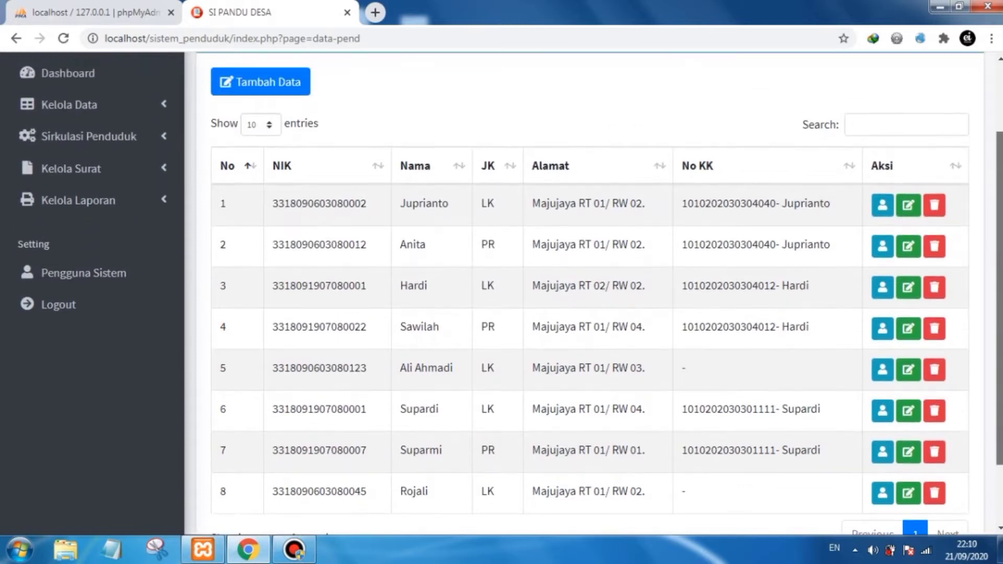
# - Filter the resident list by the name supardi, then clear the search box
pyautogui.scroll(-1, 595, 292)
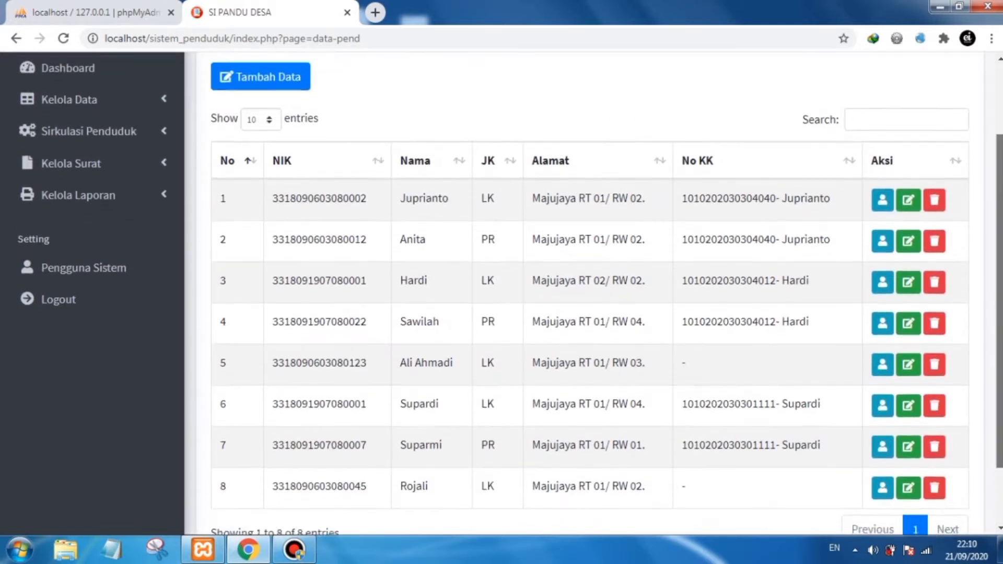
pyautogui.moveTo(1000, 181); pyautogui.dragTo(1000, 178)
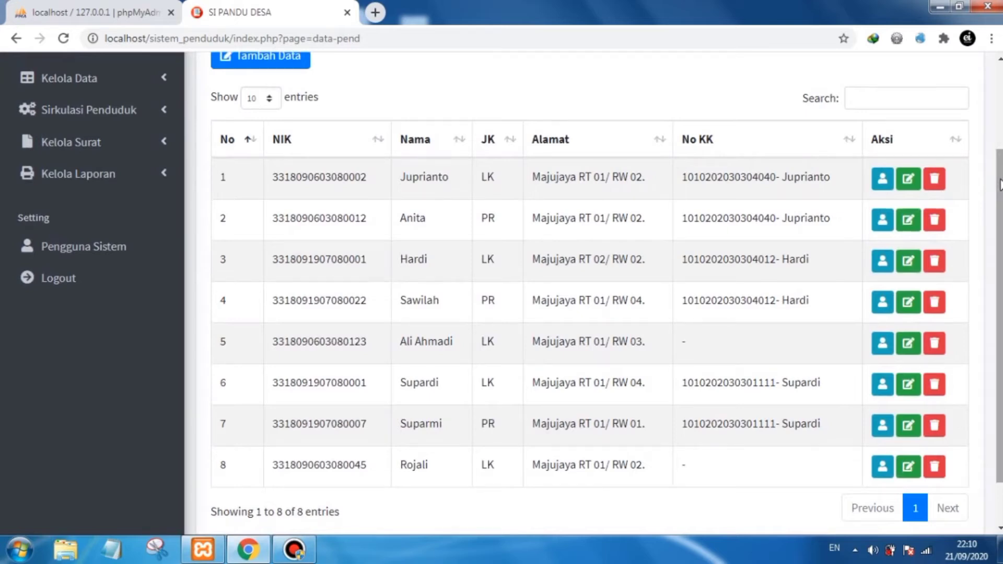
pyautogui.moveTo(1000, 184); pyautogui.dragTo(1000, 176)
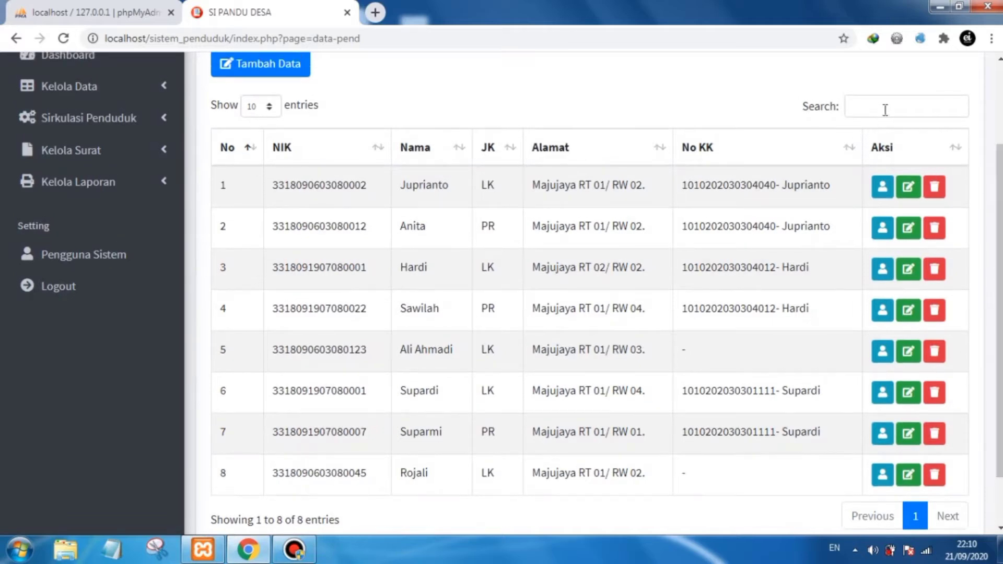
pyautogui.click(886, 107)
pyautogui.click(858, 113)
pyautogui.write('supardi')
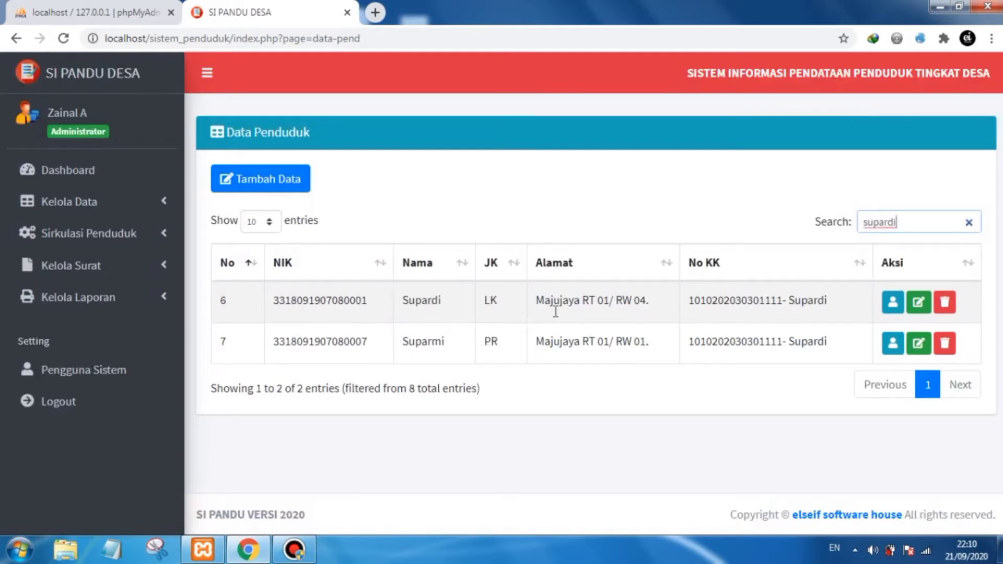
pyautogui.moveTo(441, 300); pyautogui.dragTo(403, 300)
pyautogui.click(441, 301)
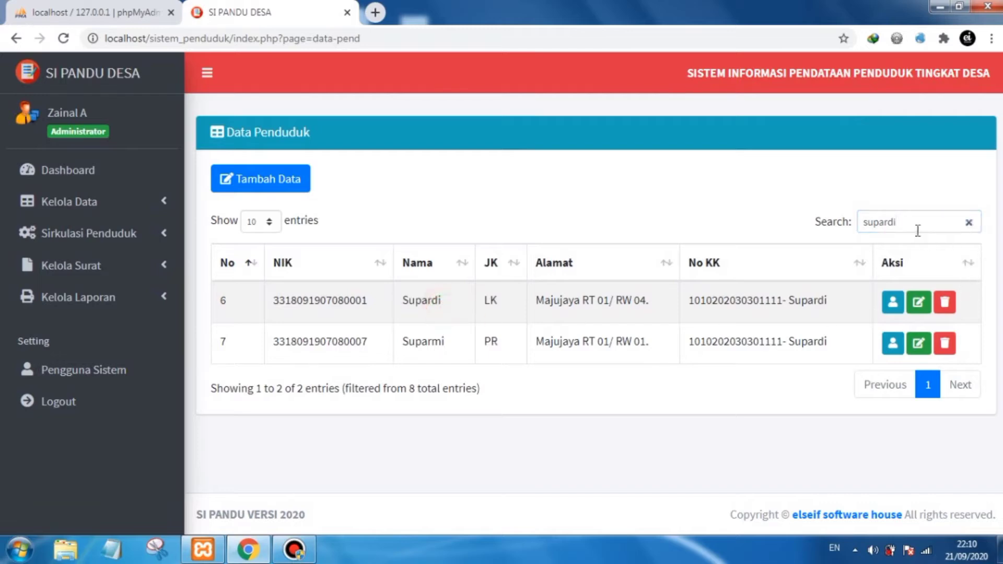
pyautogui.click(914, 222)
pyautogui.press('BackSpace')
pyautogui.press('BackSpace')
pyautogui.press('BackSpace')
pyautogui.press('BackSpace')
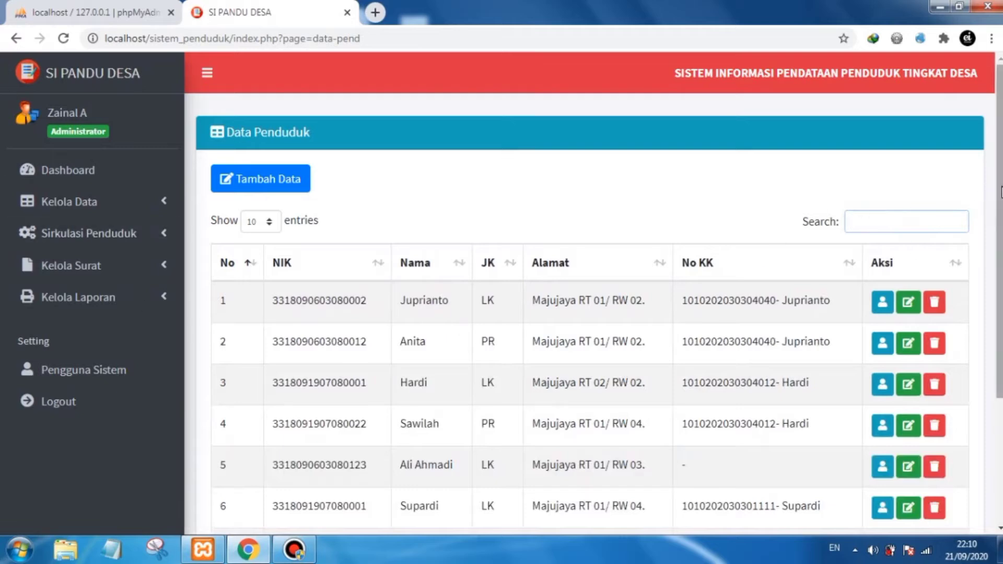
# - Filter the resident list by the address fragment 02/, then clear the search box
pyautogui.moveTo(999, 187); pyautogui.dragTo(1001, 235)
pyautogui.scroll(-1, 999, 236)
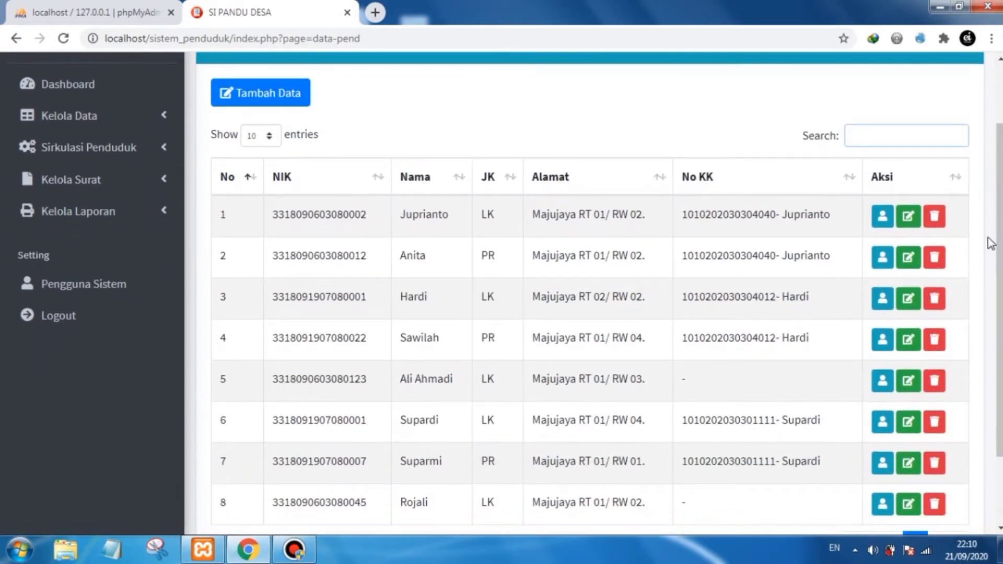
pyautogui.scroll(-1, 1000, 238)
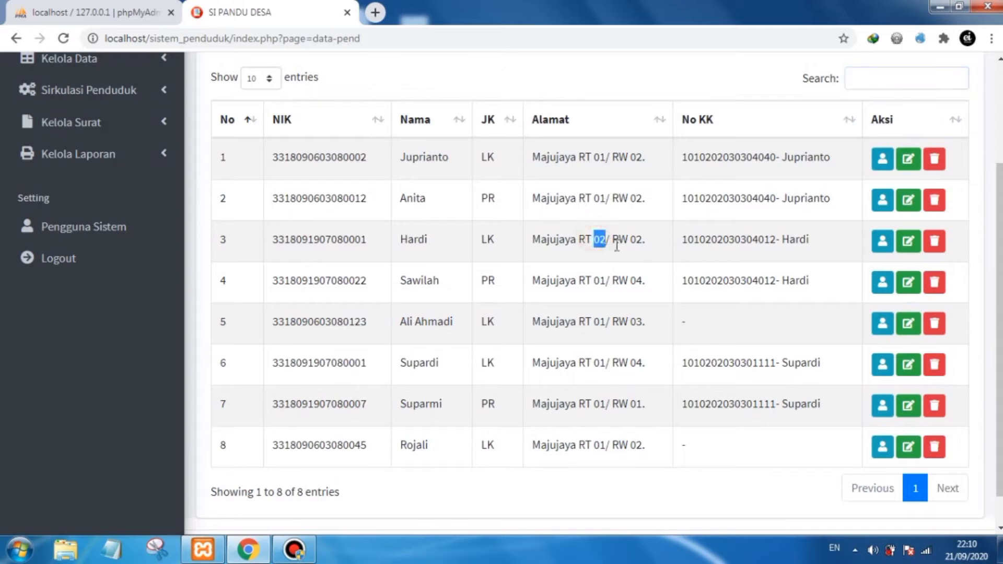
pyautogui.scroll(1, 997, 238)
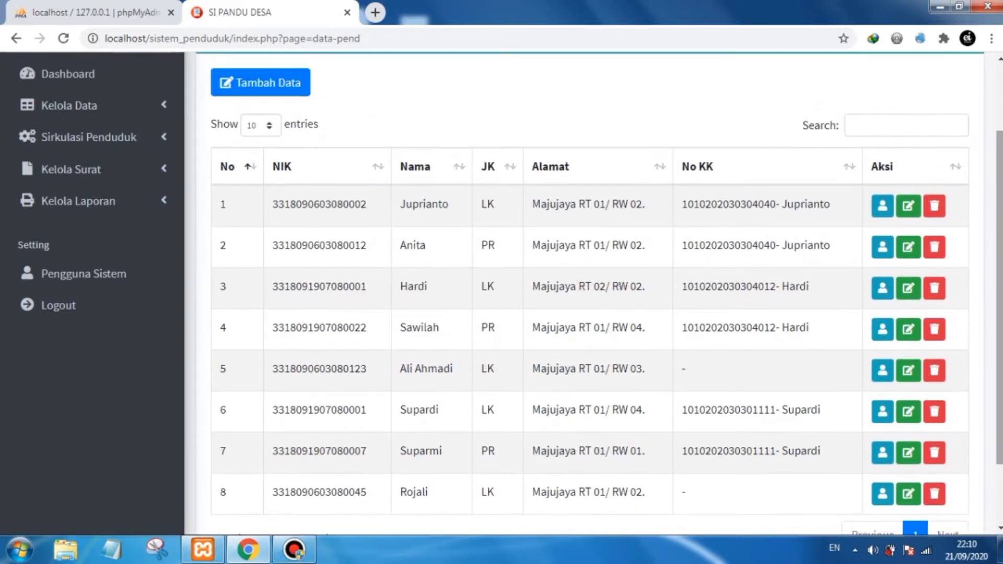
pyautogui.click(856, 124)
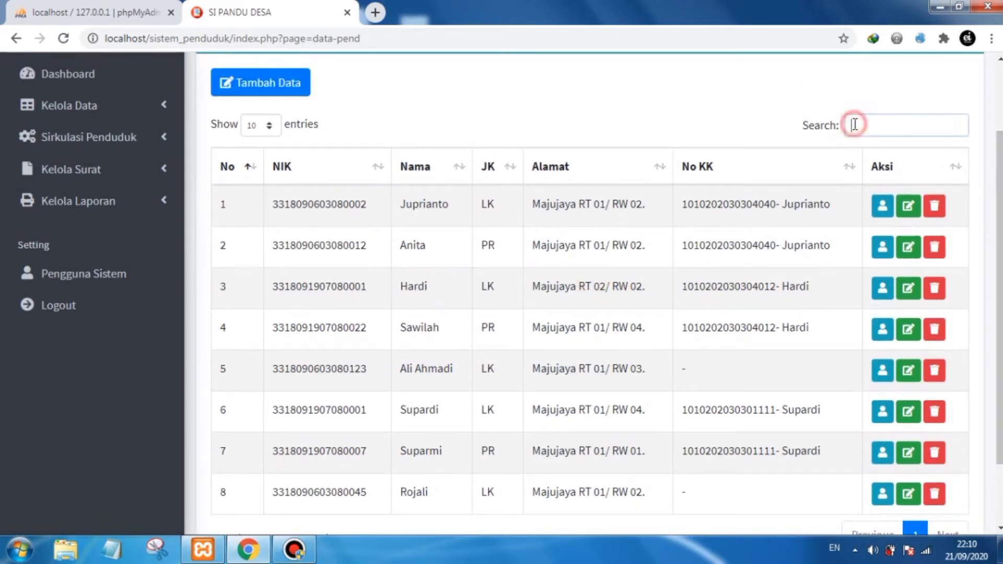
pyautogui.write('0')
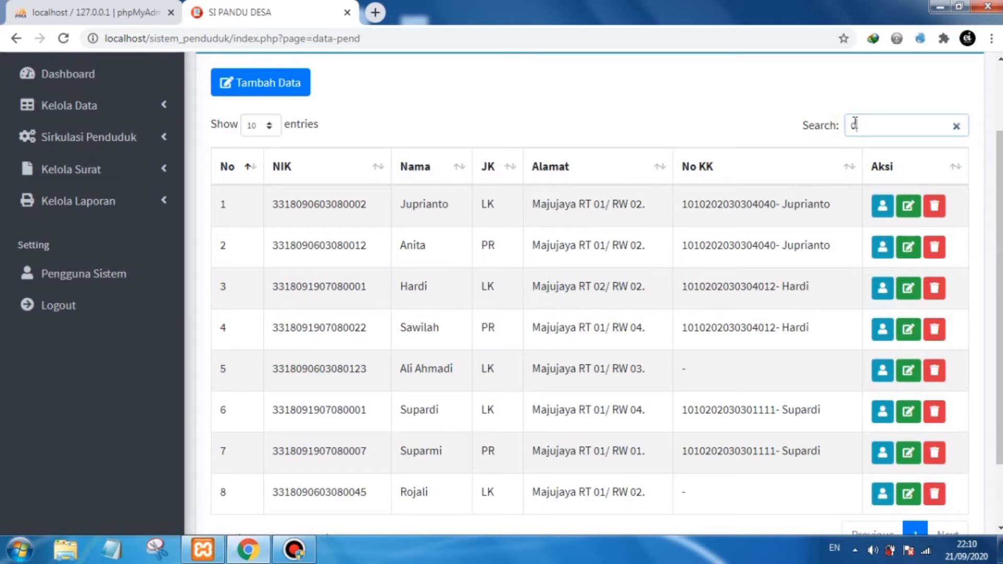
pyautogui.write('2/')
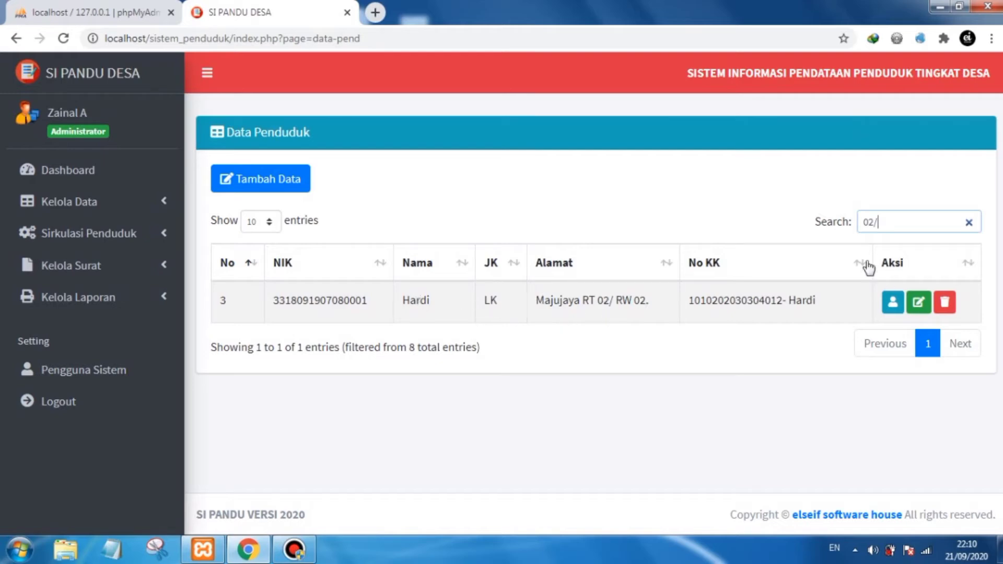
pyautogui.press('BackSpace')
pyautogui.press('BackSpace')
pyautogui.press('BackSpace')
# - Filter the resident list by the address fragment 01., then clear the search box
pyautogui.scroll(-2, 700, 381)
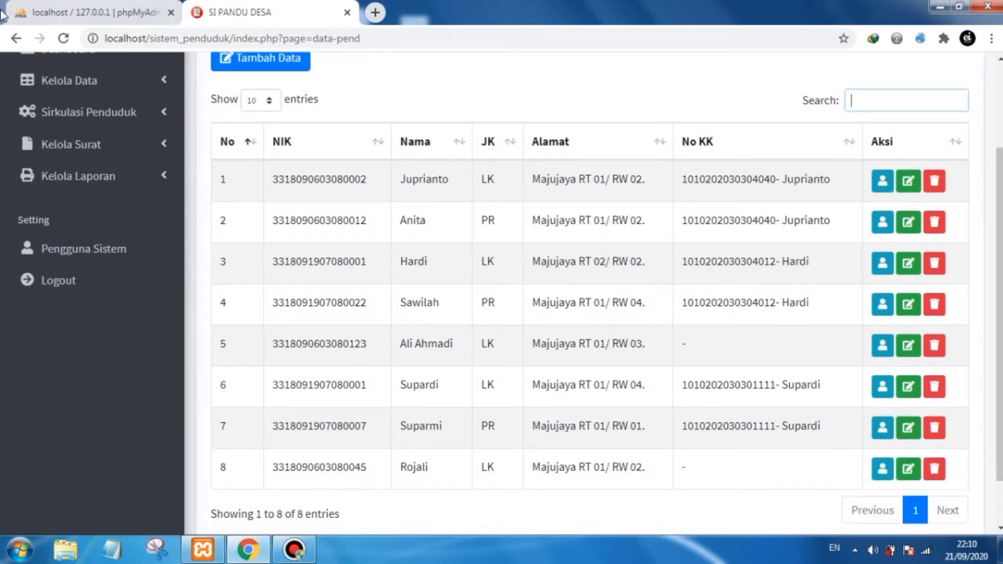
pyautogui.moveTo(999, 340)
pyautogui.mouseDown()
pyautogui.moveTo(1000, 357)
pyautogui.moveTo(1000, 340)
pyautogui.mouseUp()
pyautogui.click(853, 101)
pyautogui.write('01.')
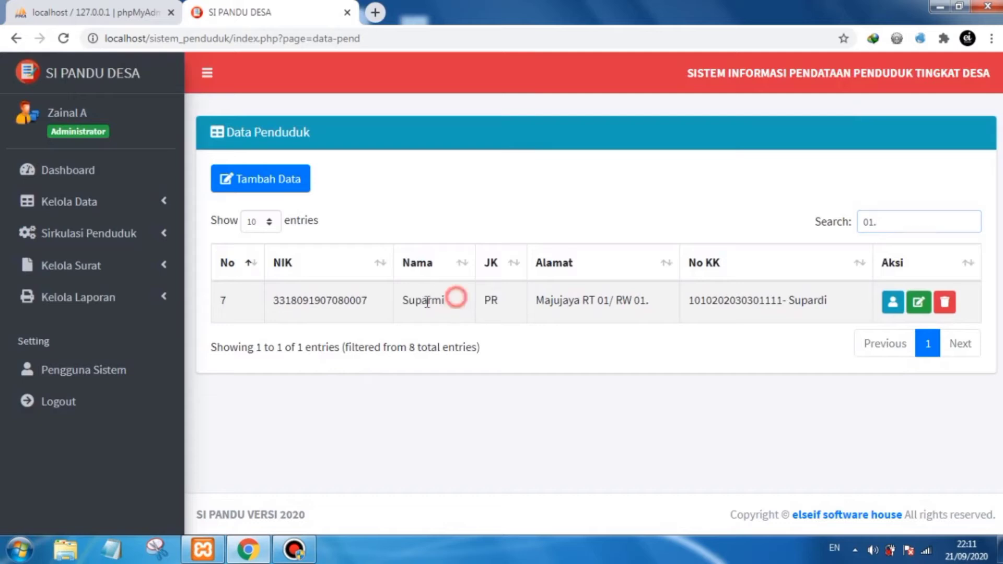
pyautogui.moveTo(455, 299); pyautogui.dragTo(406, 305)
pyautogui.click(446, 307)
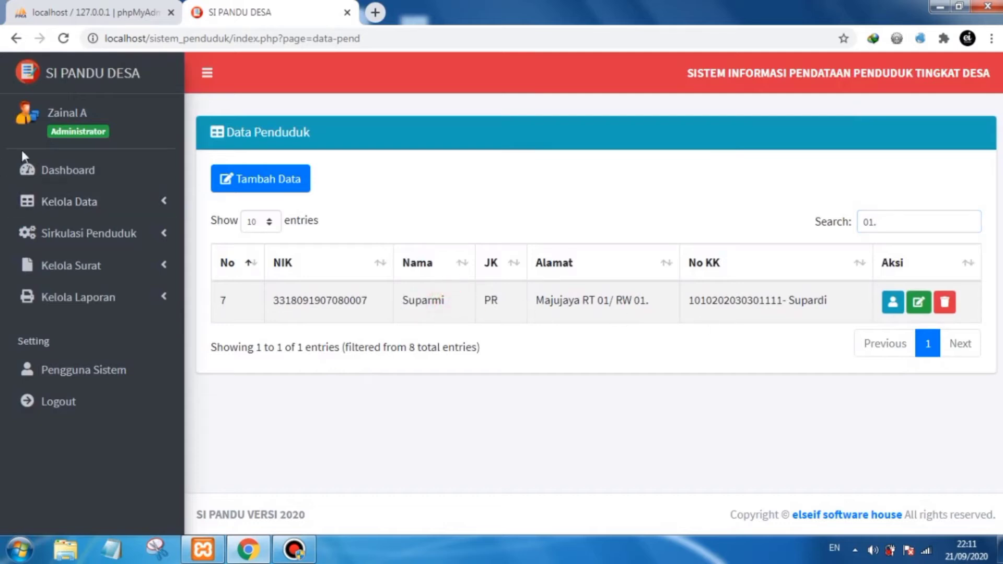
pyautogui.click(894, 223)
pyautogui.press('BackSpace')
pyautogui.press('BackSpace')
pyautogui.press('BackSpace')
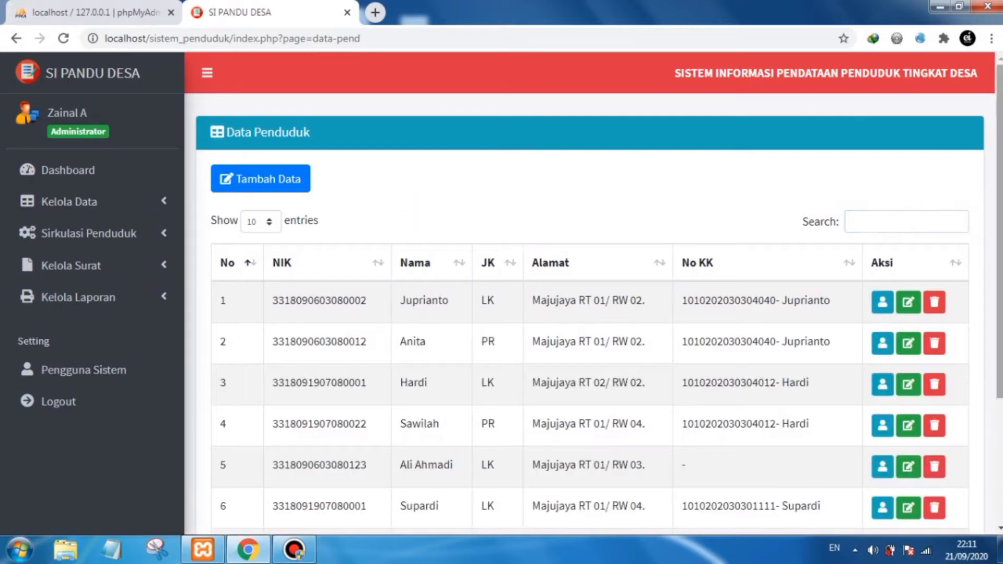
# - Open the family card (Data Kartu Keluarga) list from the data management section
pyautogui.scroll(-2, 494, 342)
pyautogui.scroll(-1, 817, 271)
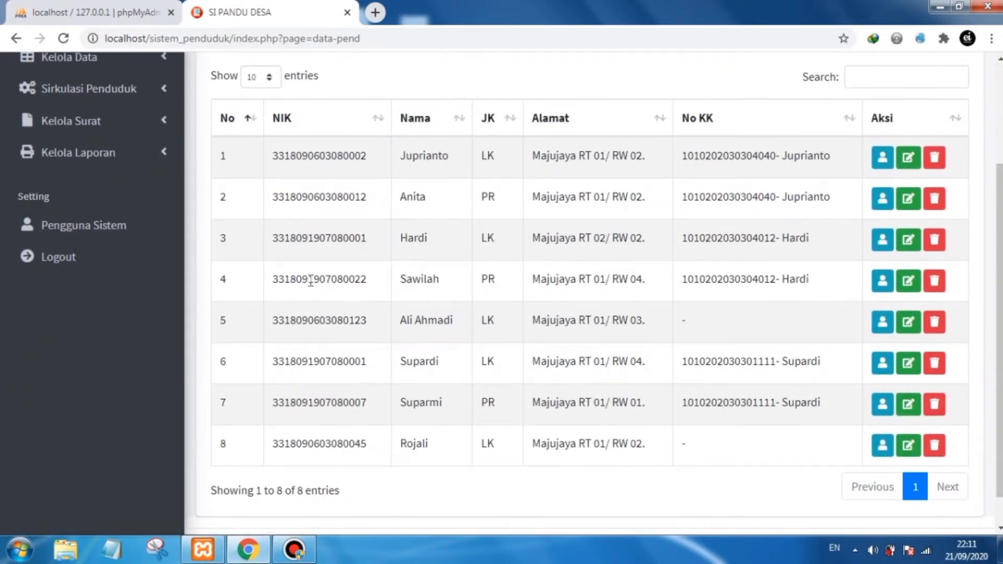
pyautogui.scroll(1, 223, 130)
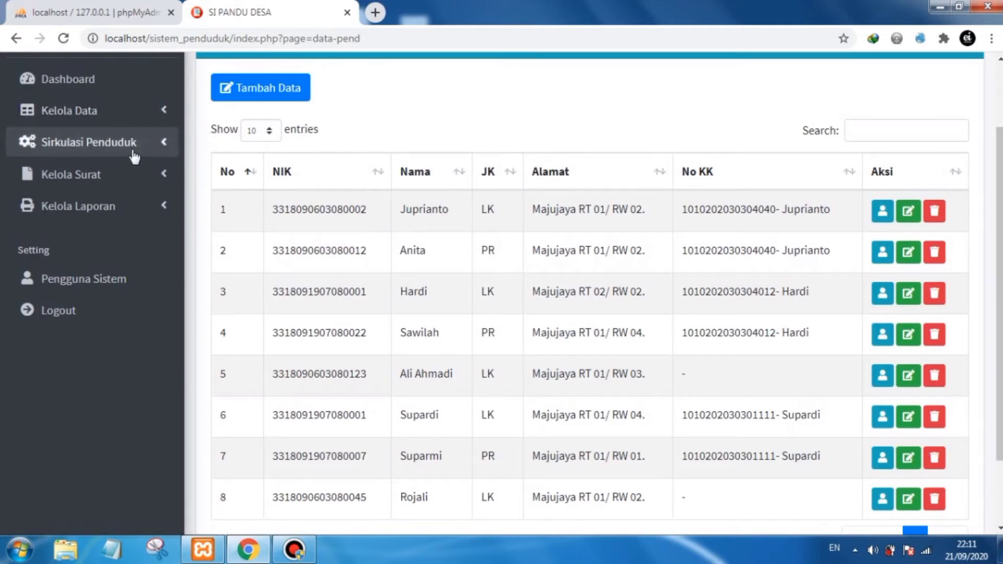
pyautogui.click(140, 116)
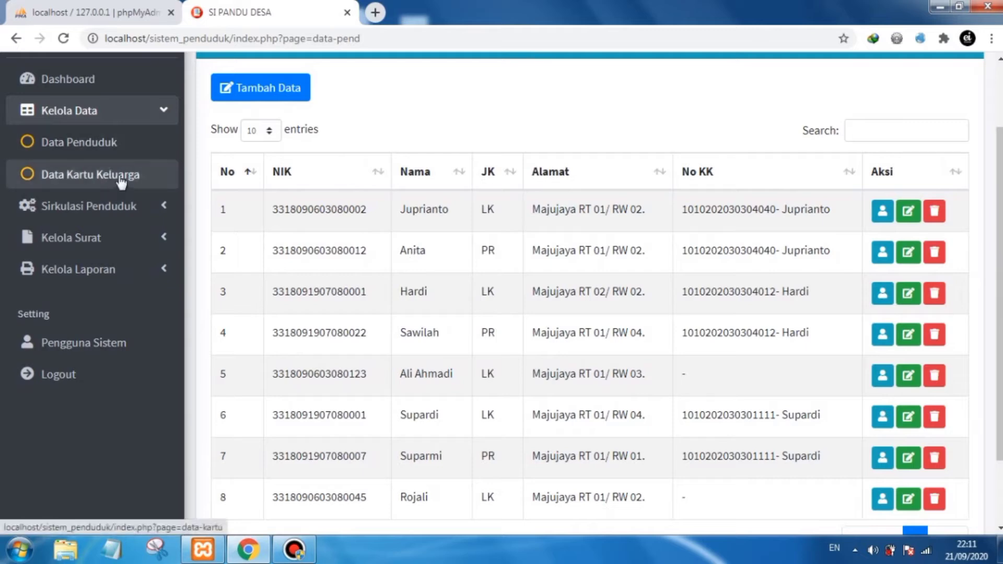
pyautogui.click(124, 114)
pyautogui.click(124, 113)
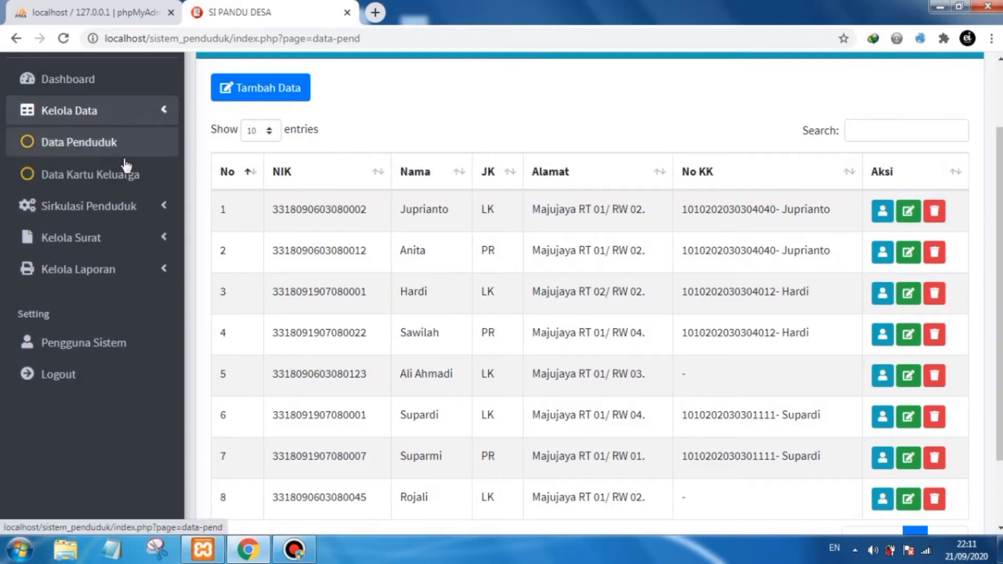
pyautogui.click(113, 187)
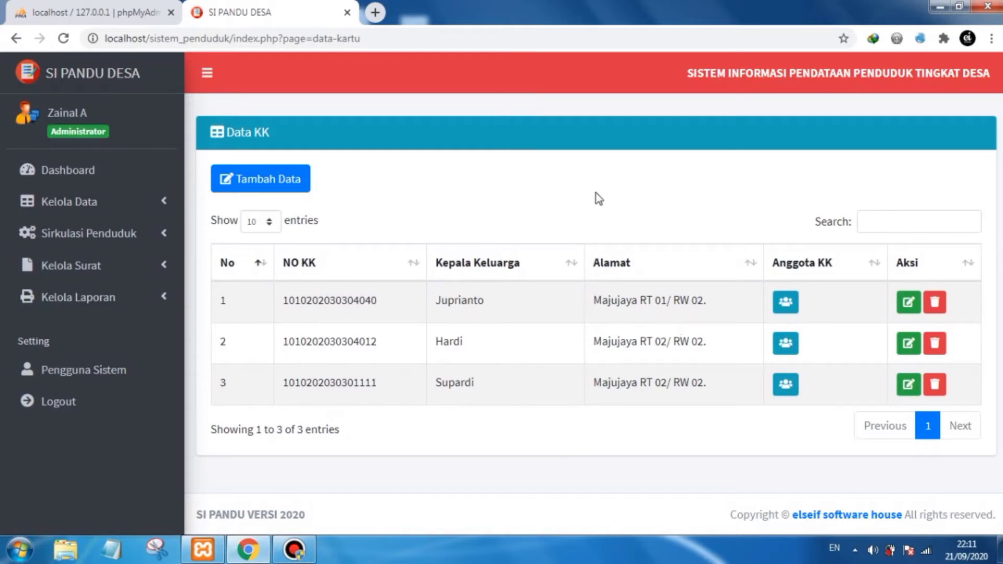
# - Open the add-family-card form and examine its empty fields
pyautogui.click(280, 190)
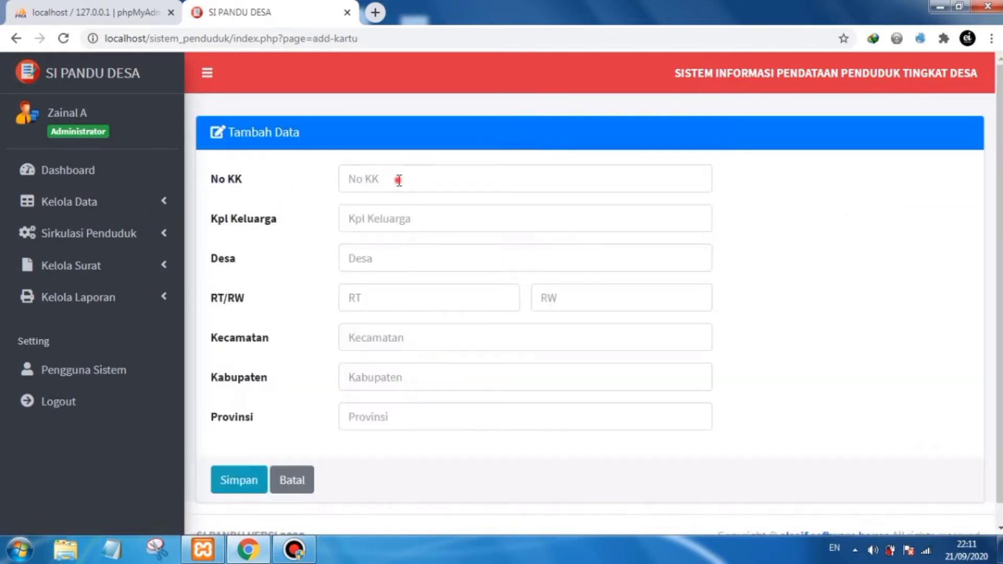
pyautogui.click(399, 180)
pyautogui.click(539, 214)
pyautogui.click(824, 269)
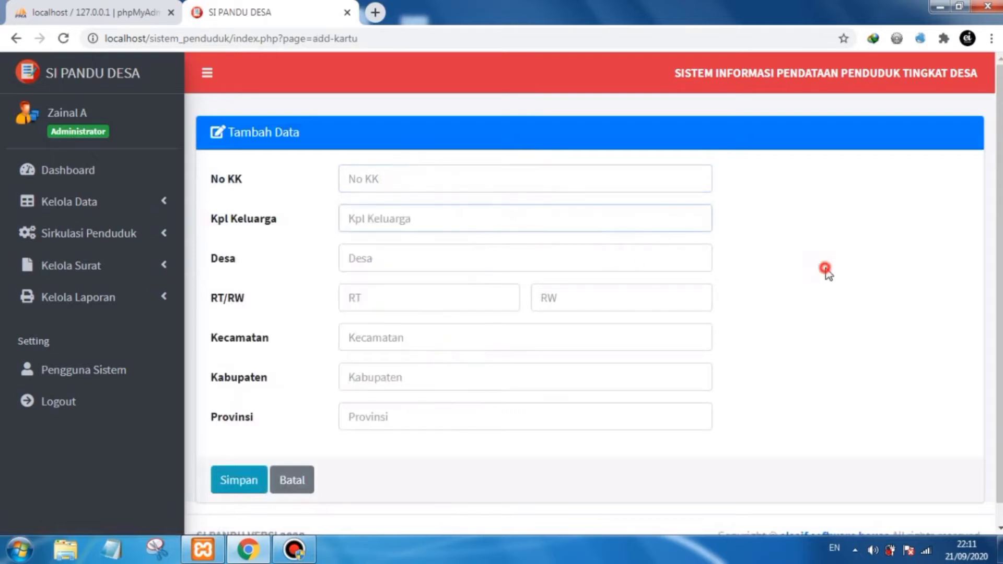
pyautogui.click(521, 254)
pyautogui.click(483, 291)
pyautogui.click(580, 293)
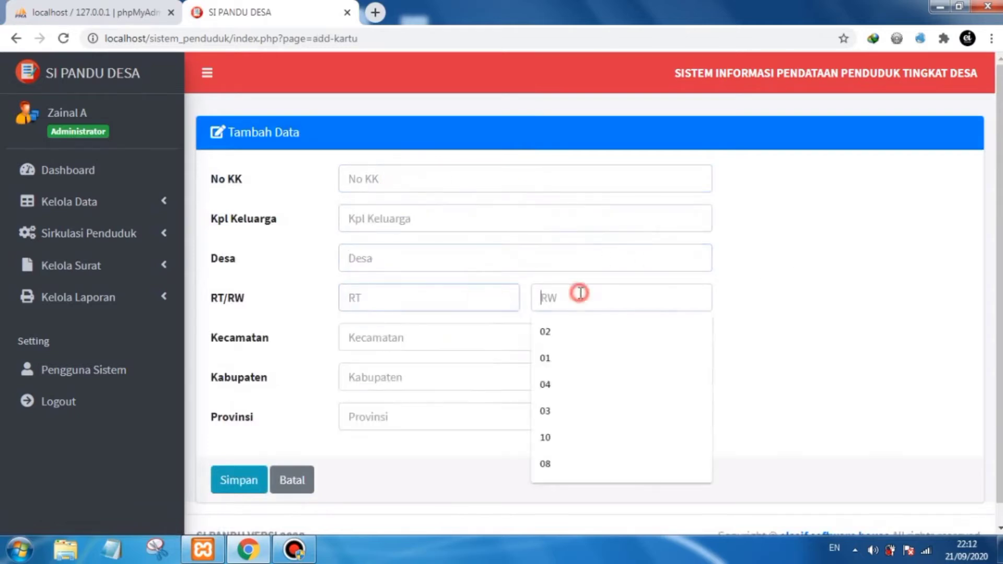
pyautogui.click(487, 334)
pyautogui.click(527, 374)
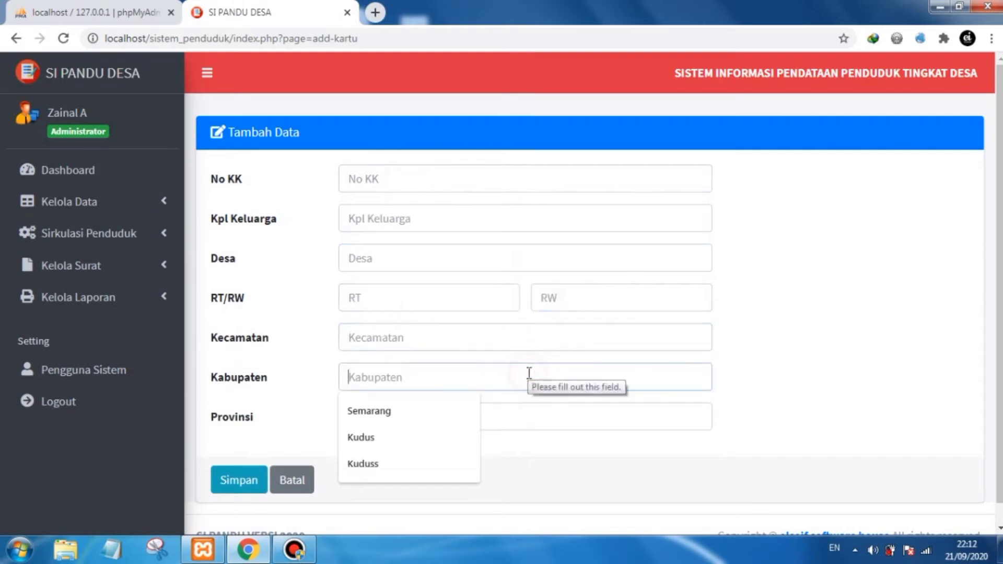
pyautogui.click(523, 424)
pyautogui.click(779, 345)
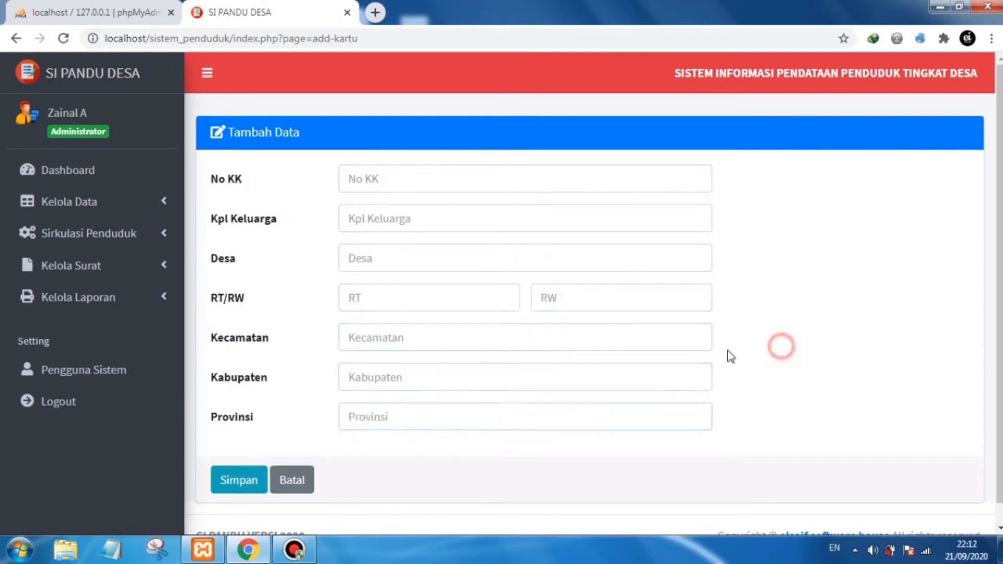
pyautogui.scroll(-1, 728, 354)
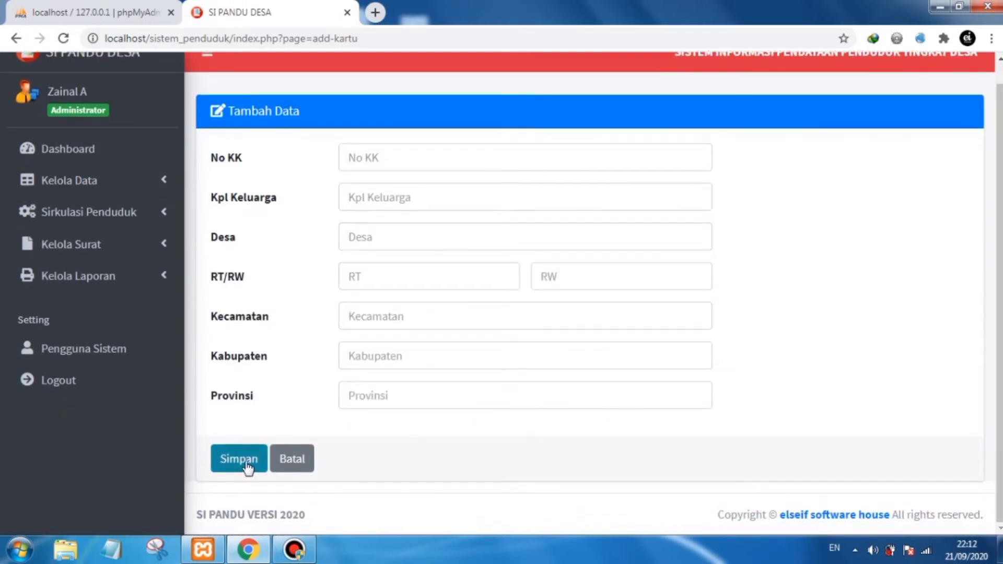
pyautogui.scroll(1, 412, 374)
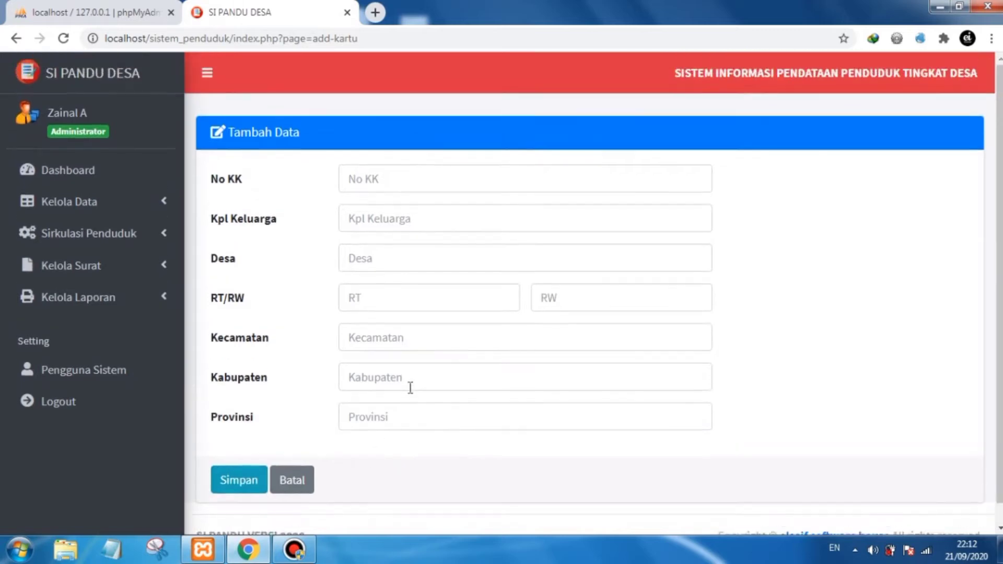
# - Fill in the family card number in the new family card form
pyautogui.click(407, 180)
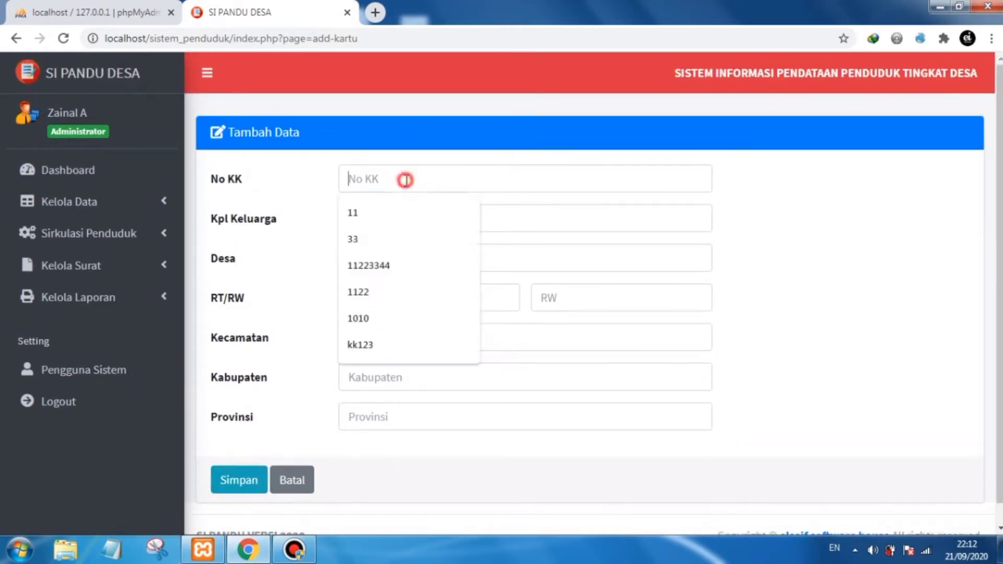
pyautogui.write('123')
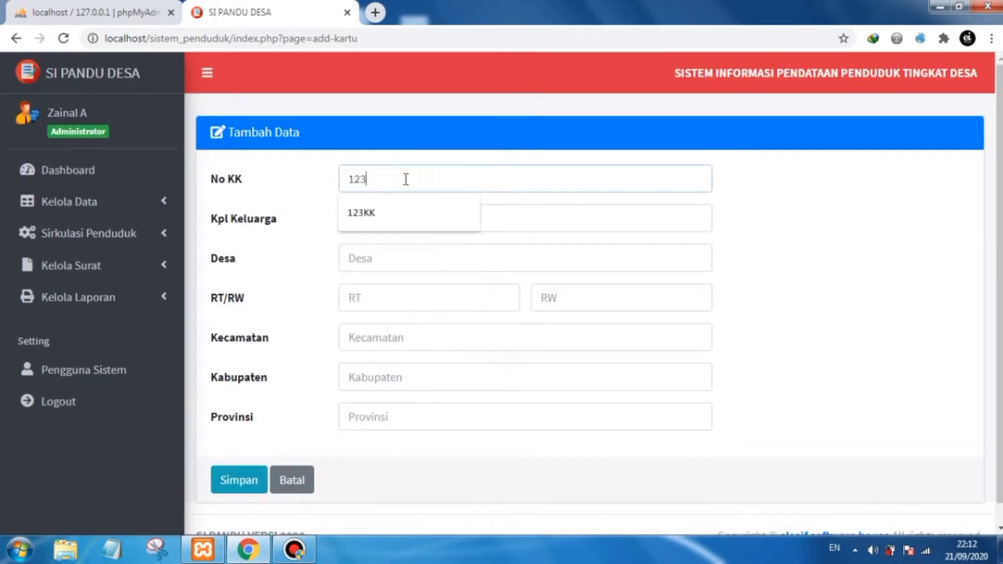
pyautogui.write('0000000000321')
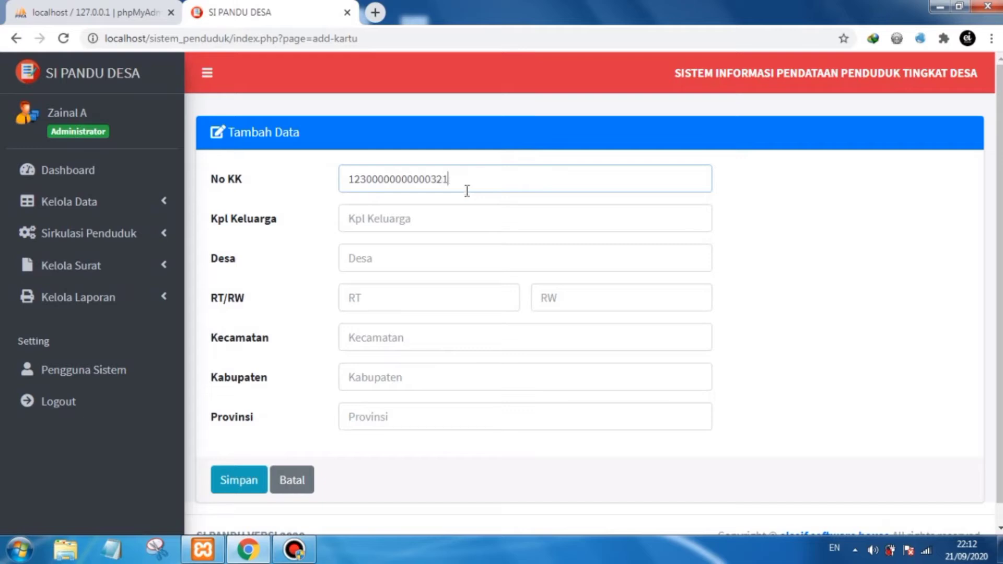
# - Set the head of family to Ahmad and the village to Majujaya
pyautogui.click(431, 218)
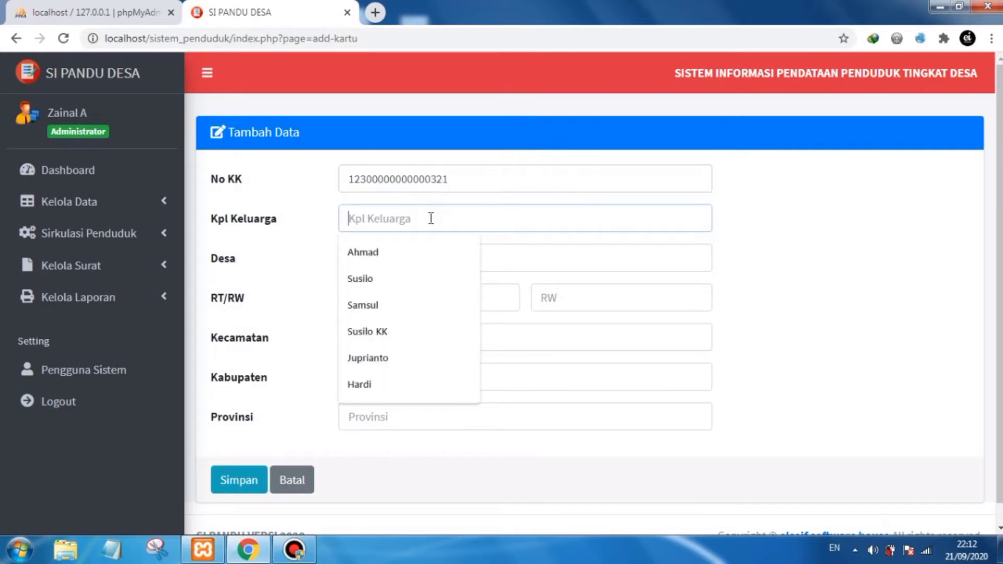
pyautogui.click(397, 253)
pyautogui.click(407, 266)
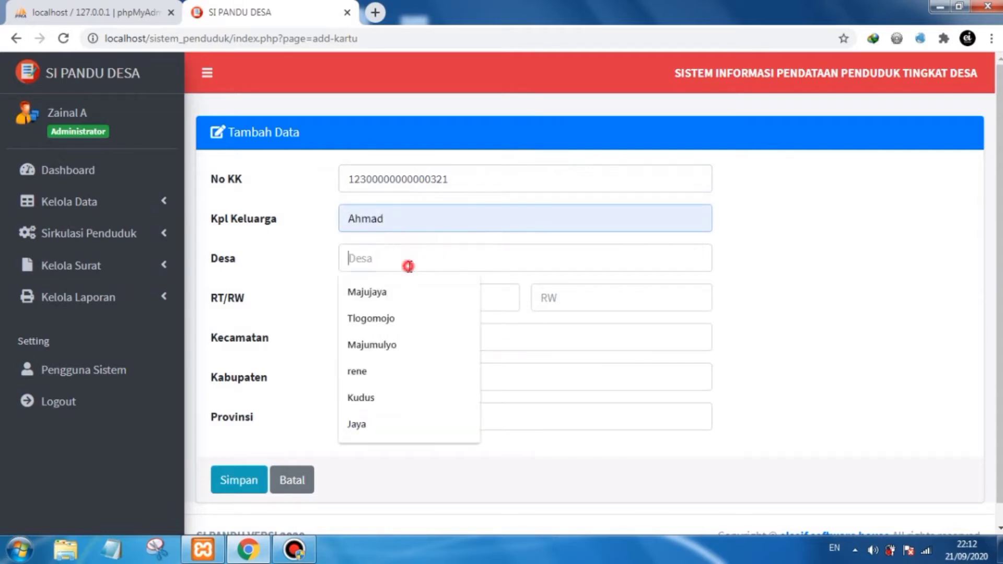
pyautogui.click(432, 282)
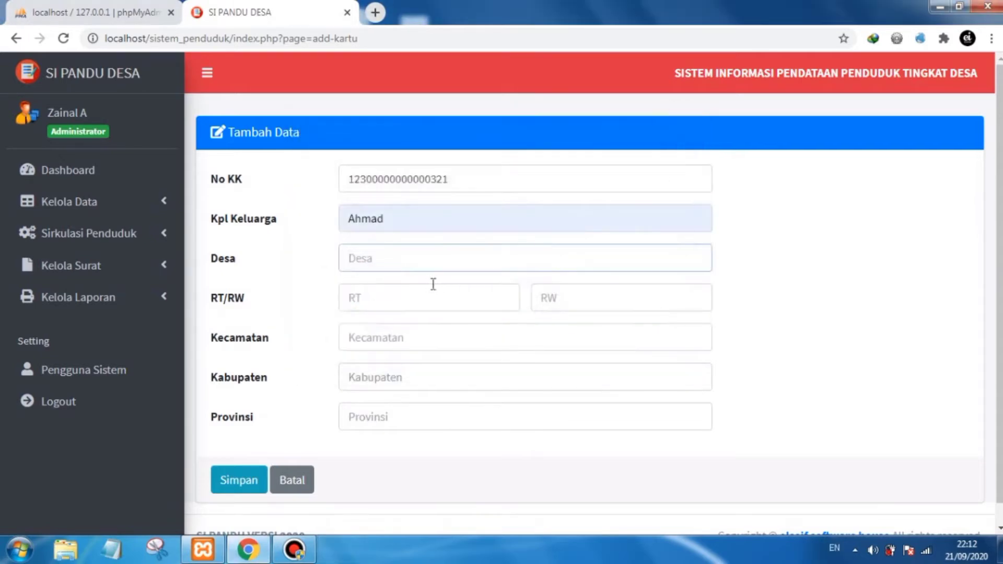
pyautogui.click(410, 252)
pyautogui.click(381, 289)
pyautogui.click(425, 295)
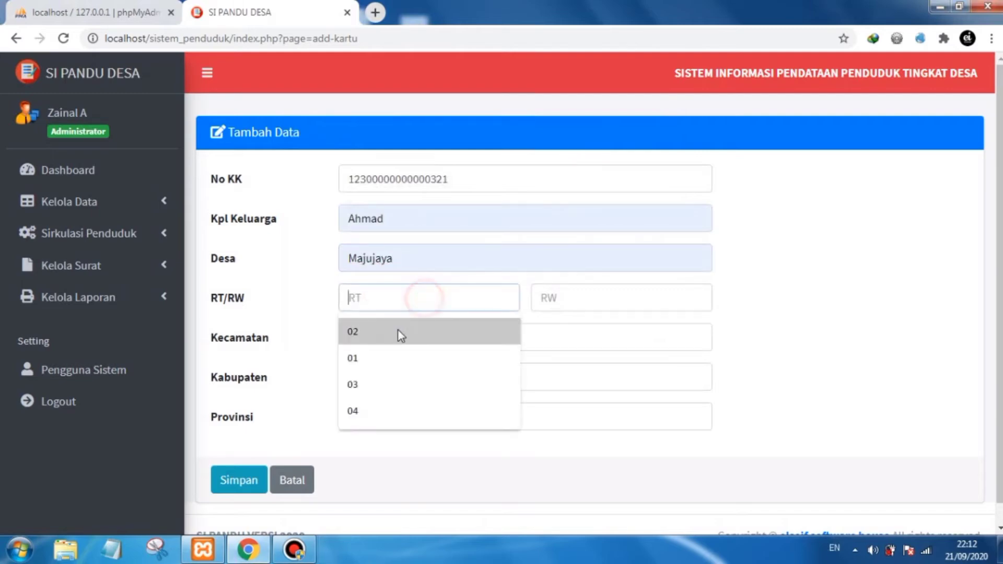
# - Set the RT and RW of the new family card both to 02
pyautogui.click(395, 330)
pyautogui.click(554, 305)
pyautogui.click(549, 331)
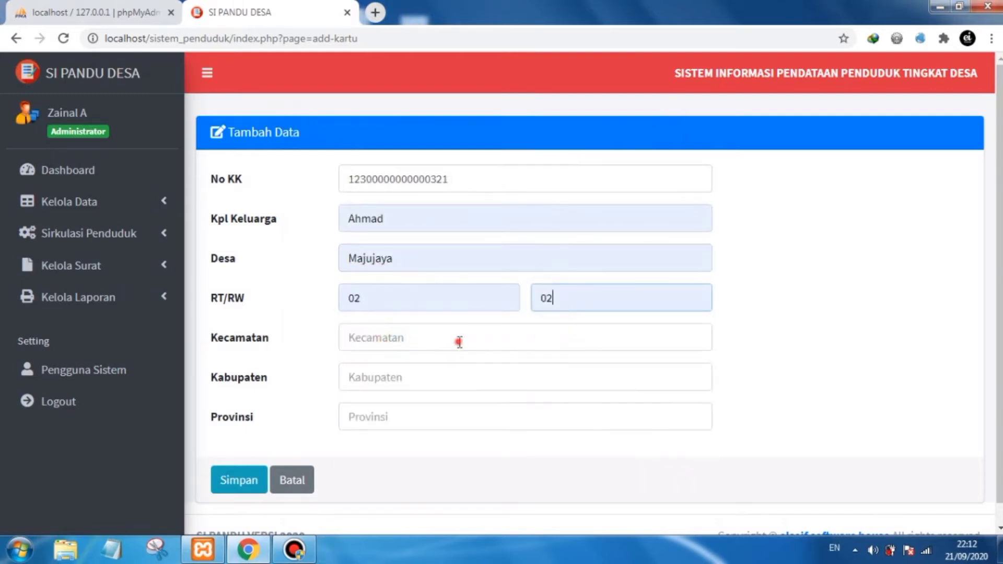
# - Set the Kecamatan and Kabupaten to Semarang and the Provinsi to Jawa Tengahh
pyautogui.click(459, 341)
pyautogui.click(413, 368)
pyautogui.click(407, 376)
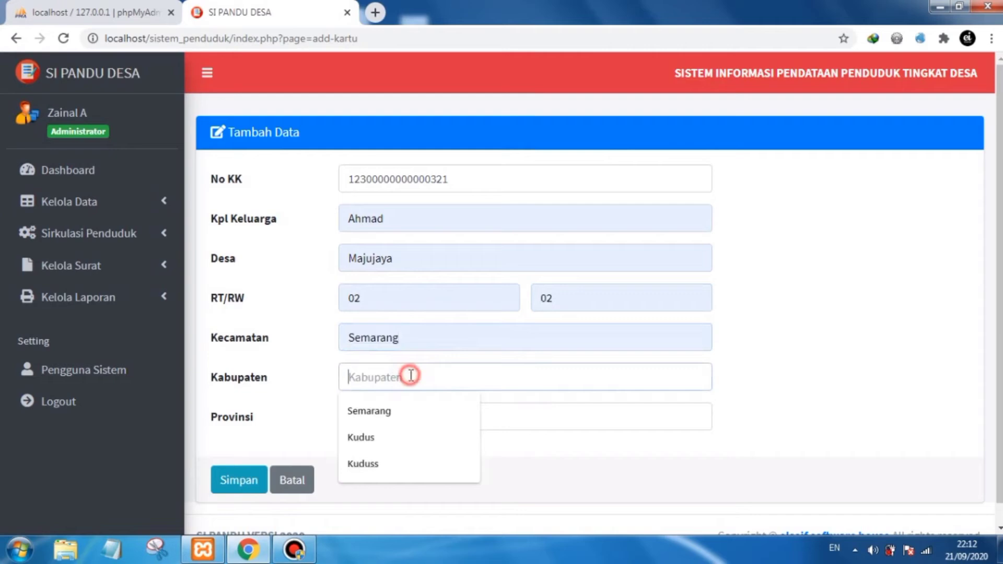
pyautogui.click(392, 410)
pyautogui.click(393, 407)
pyautogui.click(394, 450)
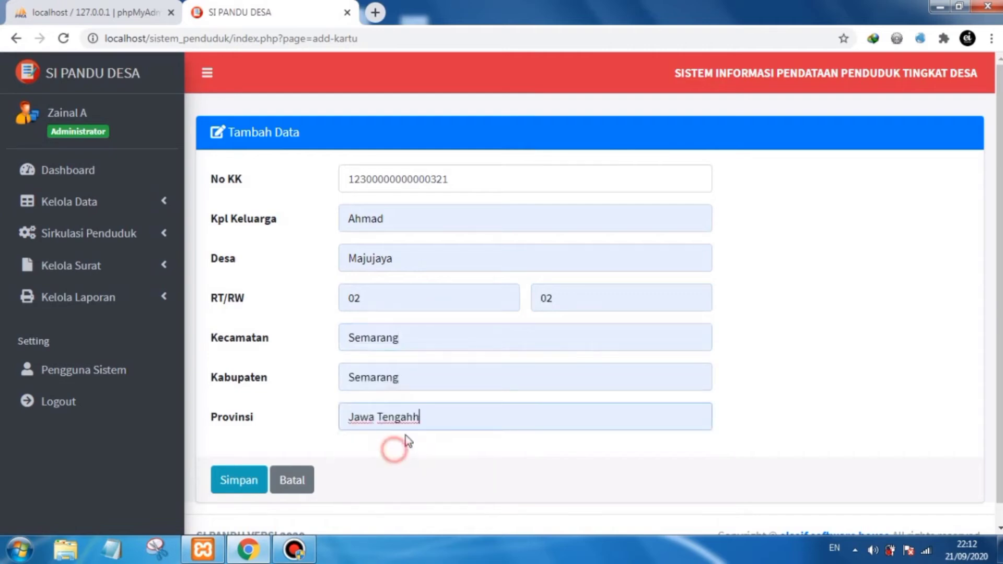
pyautogui.click(406, 337)
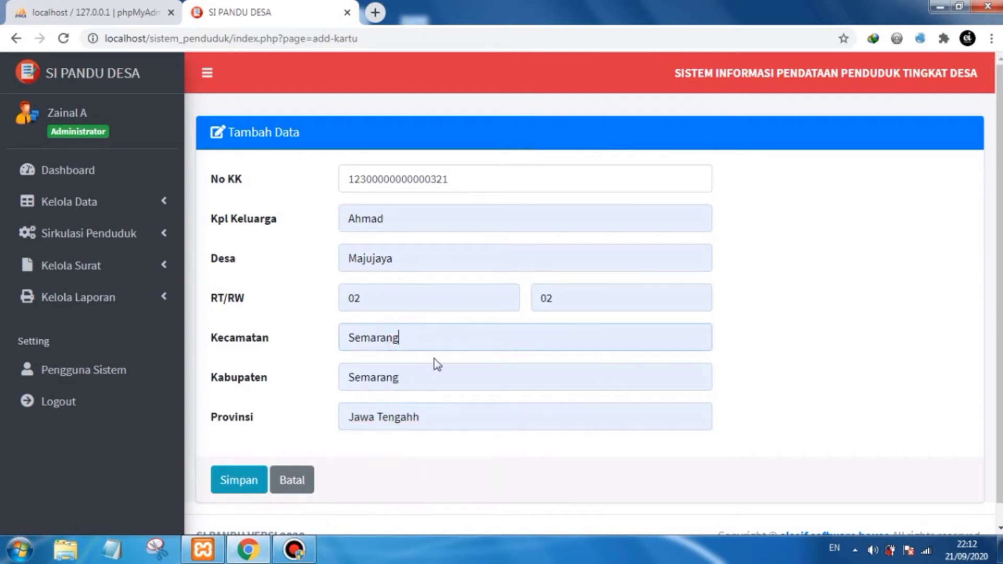
# - Save the new family card record and acknowledge the confirmation
pyautogui.scroll(-1, 365, 300)
pyautogui.click(228, 461)
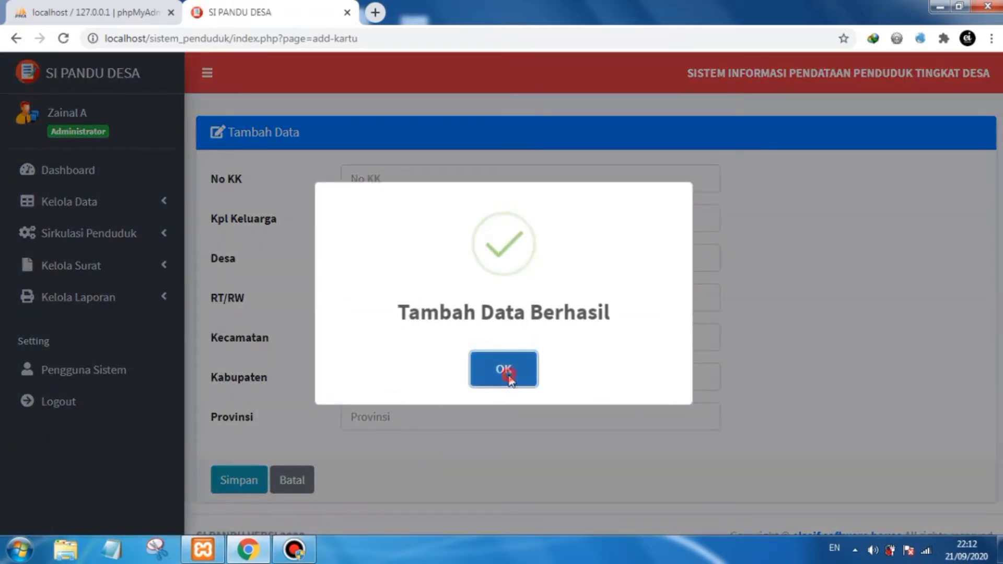
pyautogui.click(509, 375)
# - Review the family card list and the member lists of the first and the newly added family cards
pyautogui.scroll(-1, 471, 356)
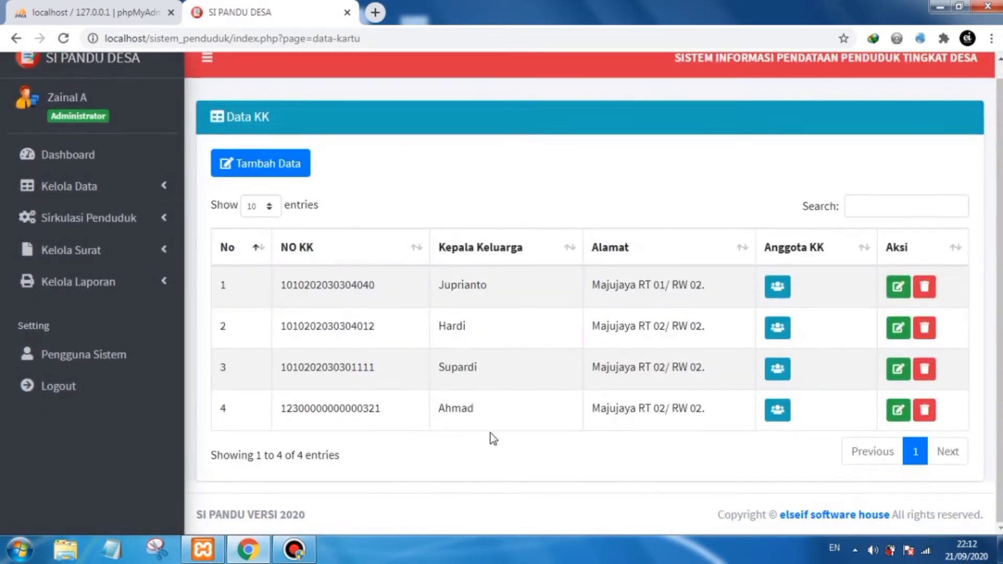
pyautogui.moveTo(475, 411); pyautogui.dragTo(300, 409)
pyautogui.click(394, 430)
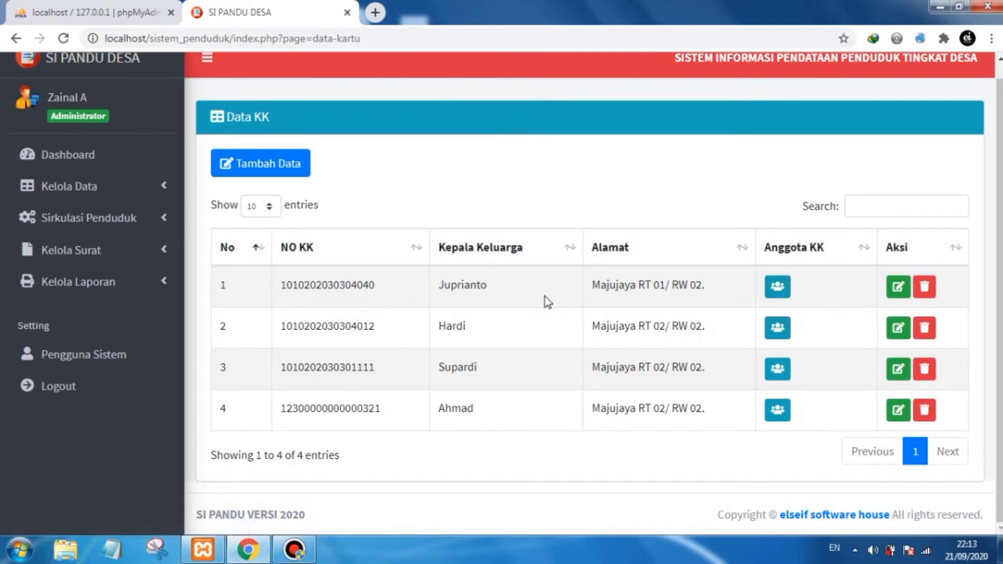
pyautogui.click(773, 288)
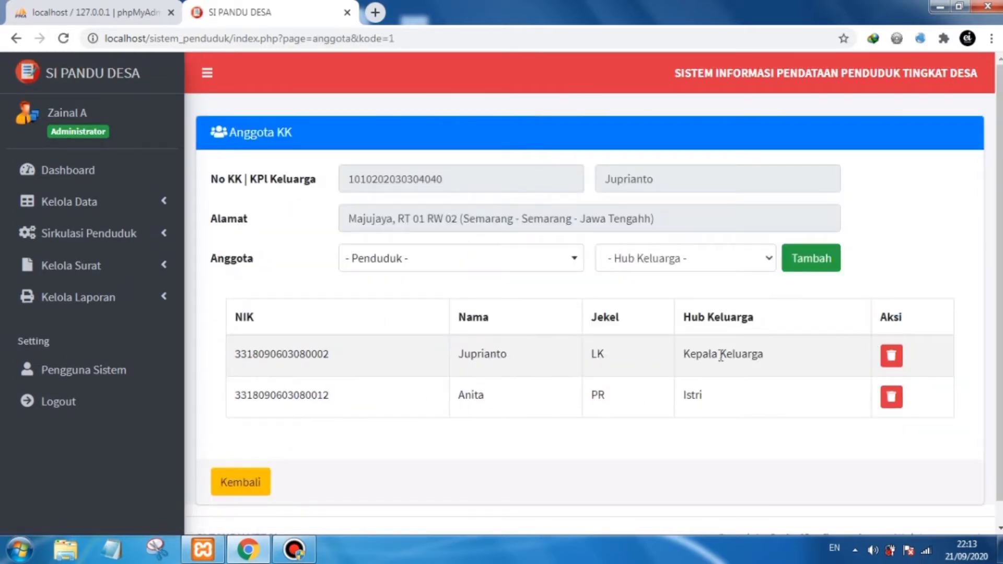
pyautogui.tripleClick(688, 354)
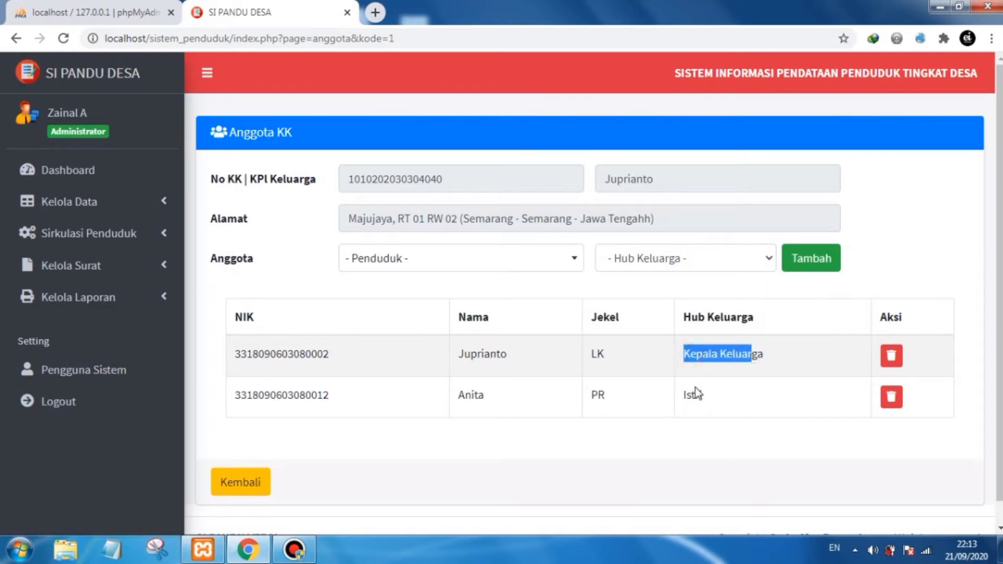
pyautogui.moveTo(690, 393); pyautogui.dragTo(710, 401)
pyautogui.click(230, 482)
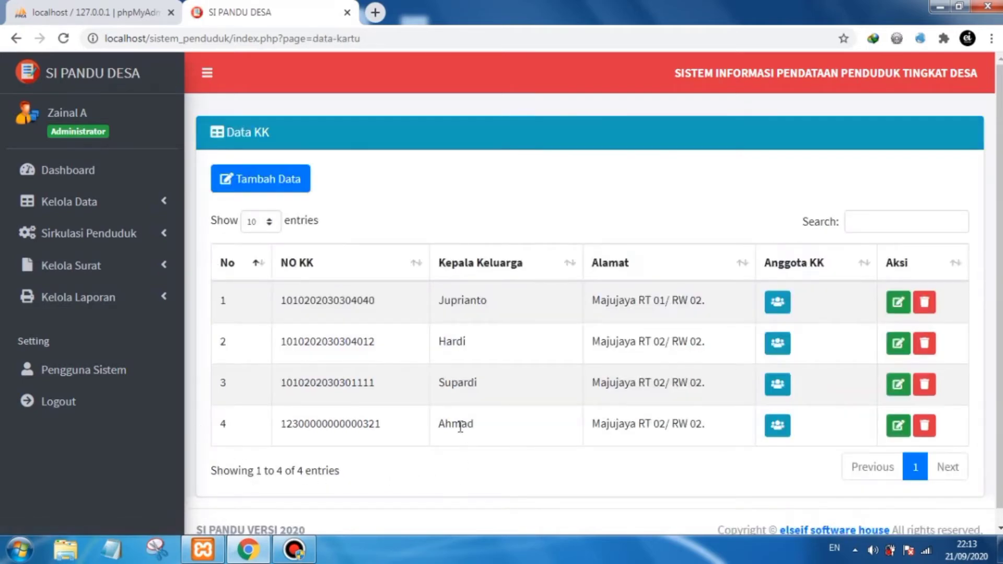
pyautogui.click(778, 432)
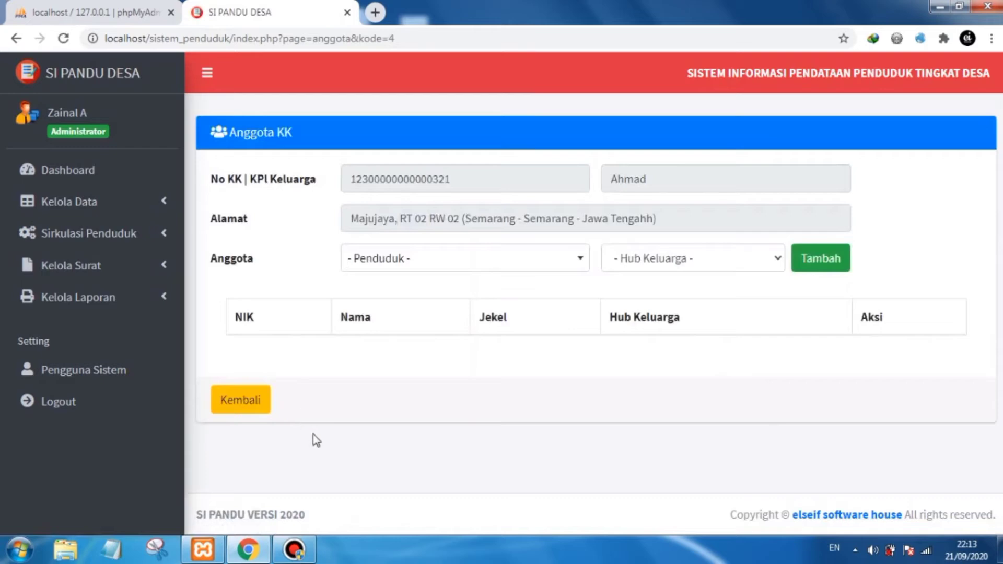
pyautogui.click(253, 403)
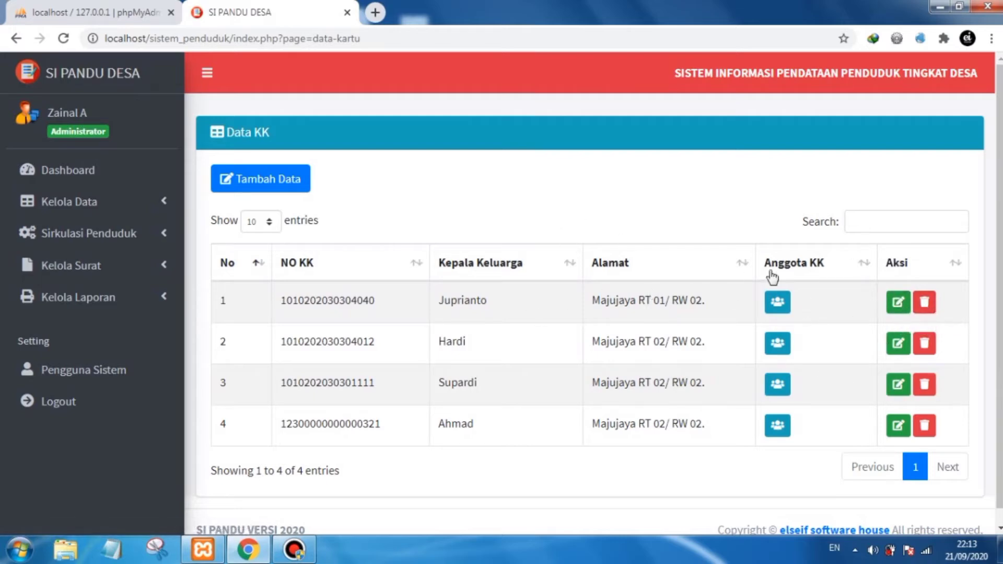
# - Browse the resident data list, then return to the family card list
pyautogui.click(669, 197)
pyautogui.click(157, 203)
pyautogui.click(139, 229)
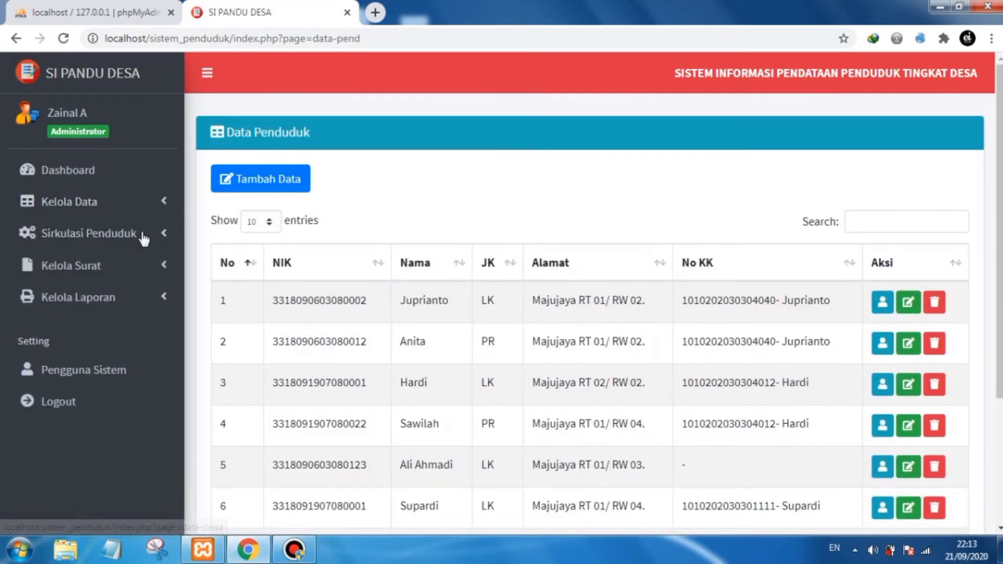
pyautogui.scroll(-2, 441, 391)
pyautogui.click(430, 391)
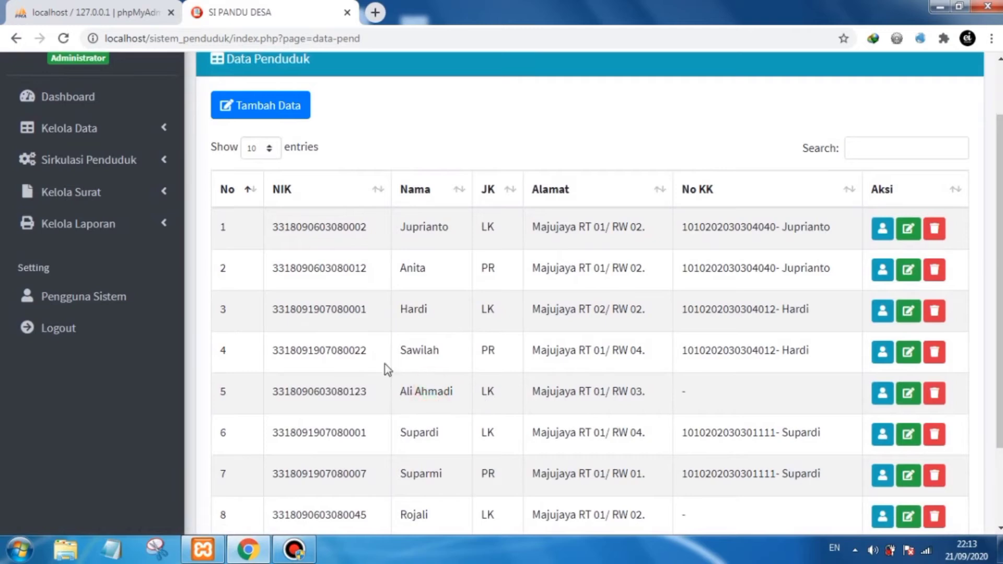
pyautogui.scroll(2, 399, 353)
pyautogui.click(135, 201)
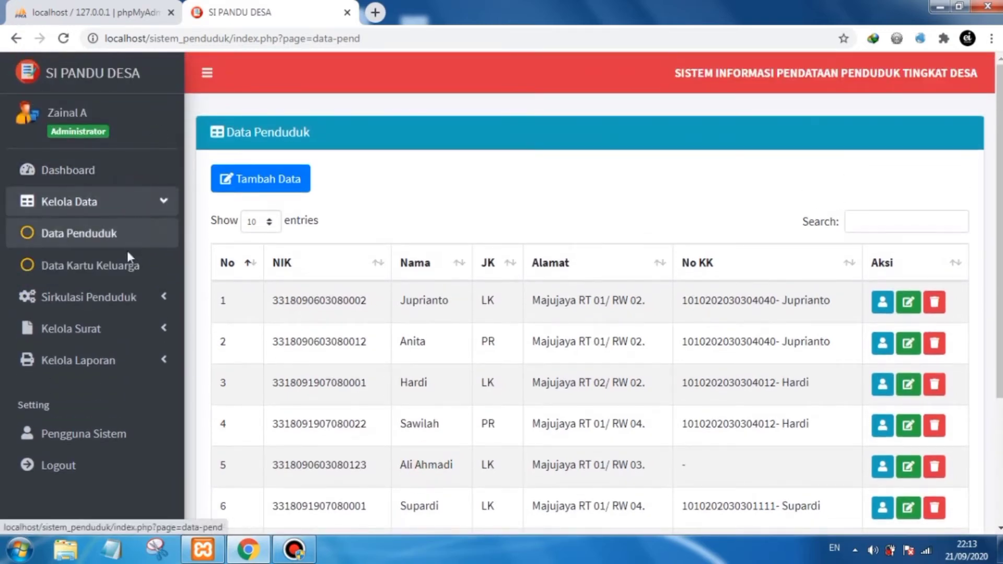
pyautogui.click(123, 261)
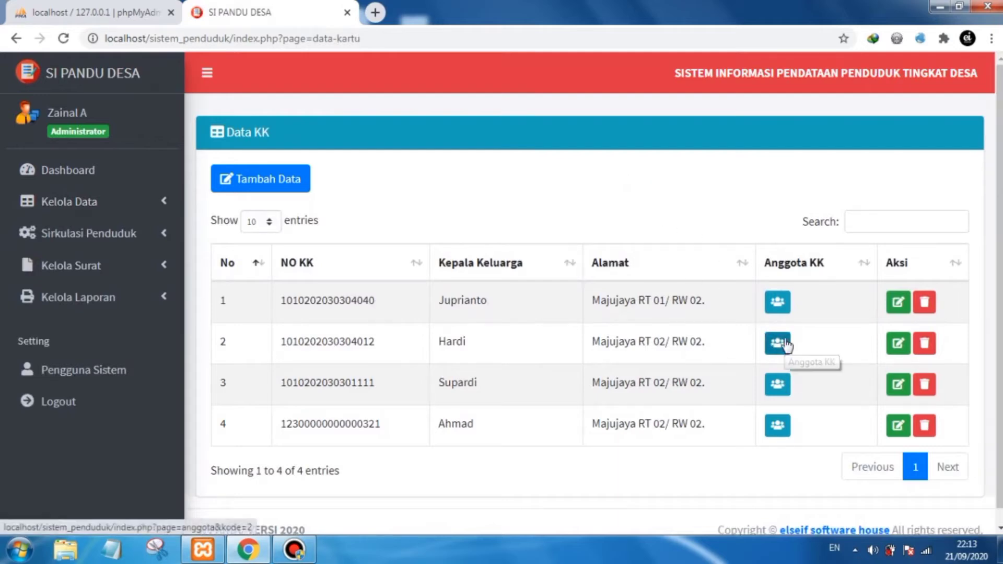
# - Add the resident found by searching 'al' to the first family card with relationship Anak
pyautogui.click(781, 303)
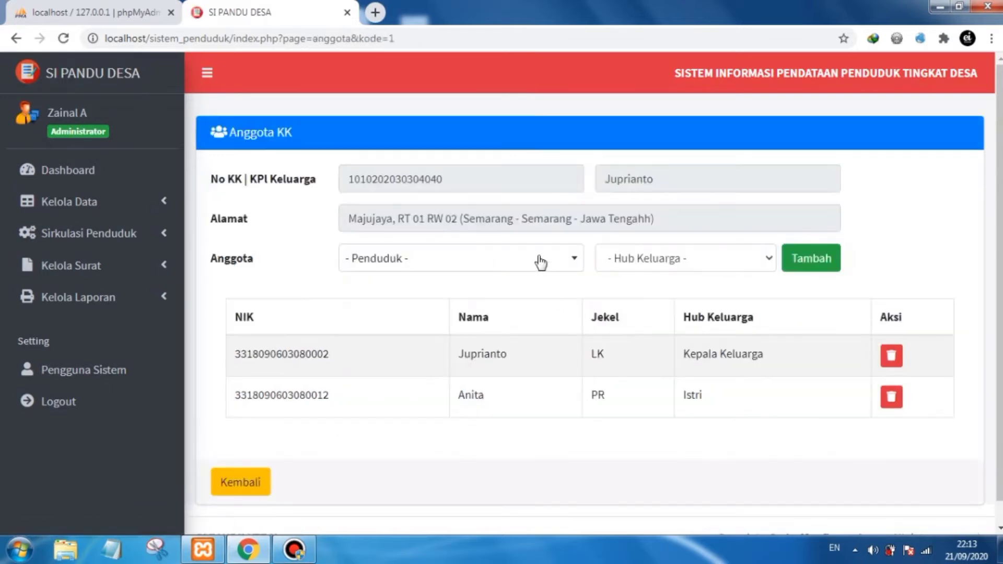
pyautogui.click(539, 263)
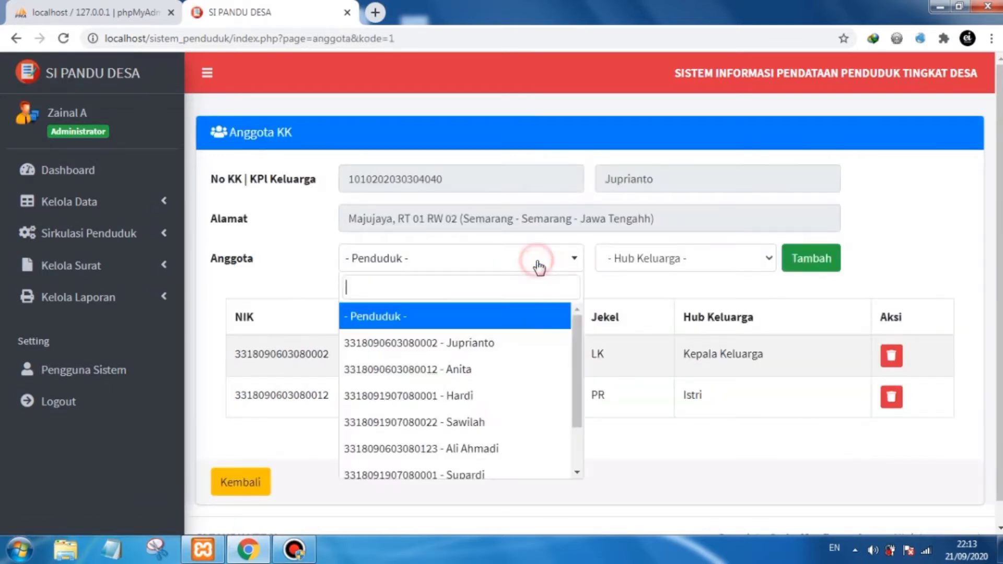
pyautogui.write('ali')
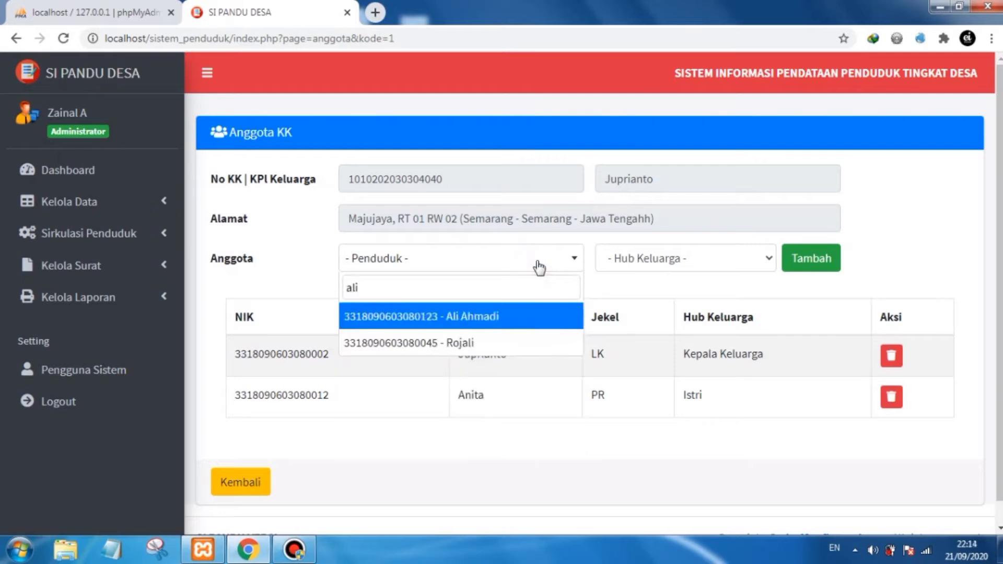
pyautogui.press('BackSpace')
pyautogui.press('BackSpace')
pyautogui.write('al')
pyautogui.click(488, 316)
pyautogui.click(721, 262)
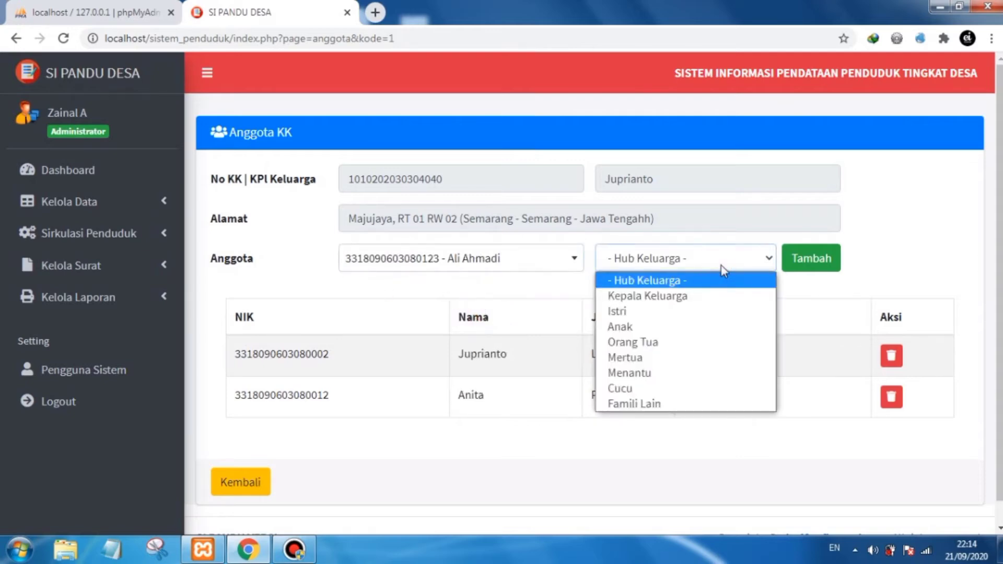
pyautogui.click(673, 327)
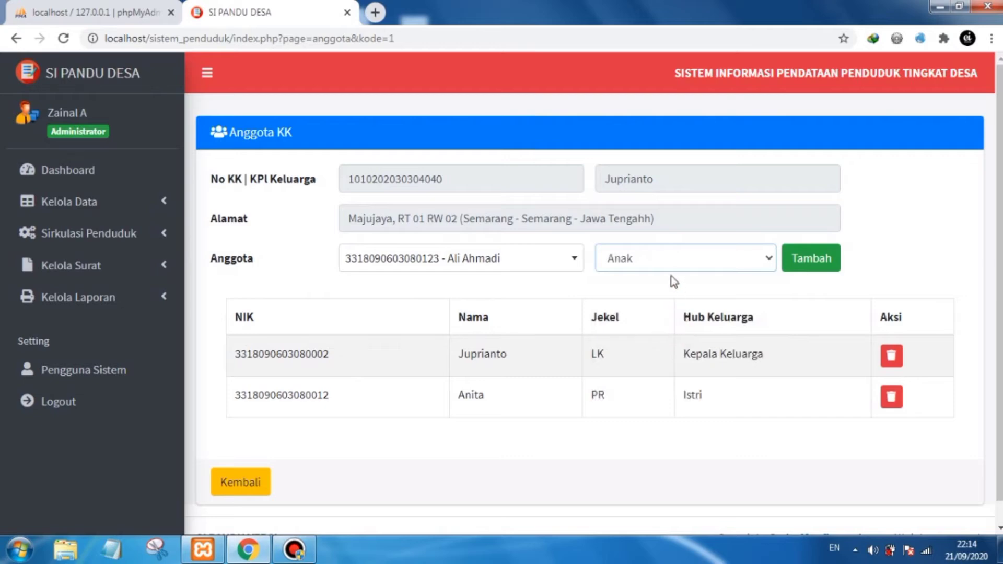
pyautogui.click(814, 264)
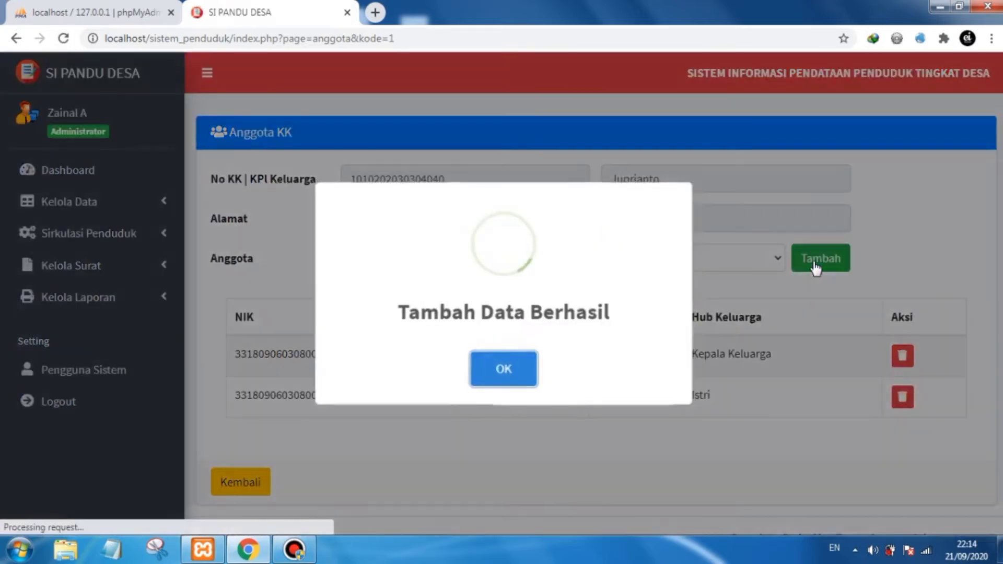
pyautogui.click(507, 371)
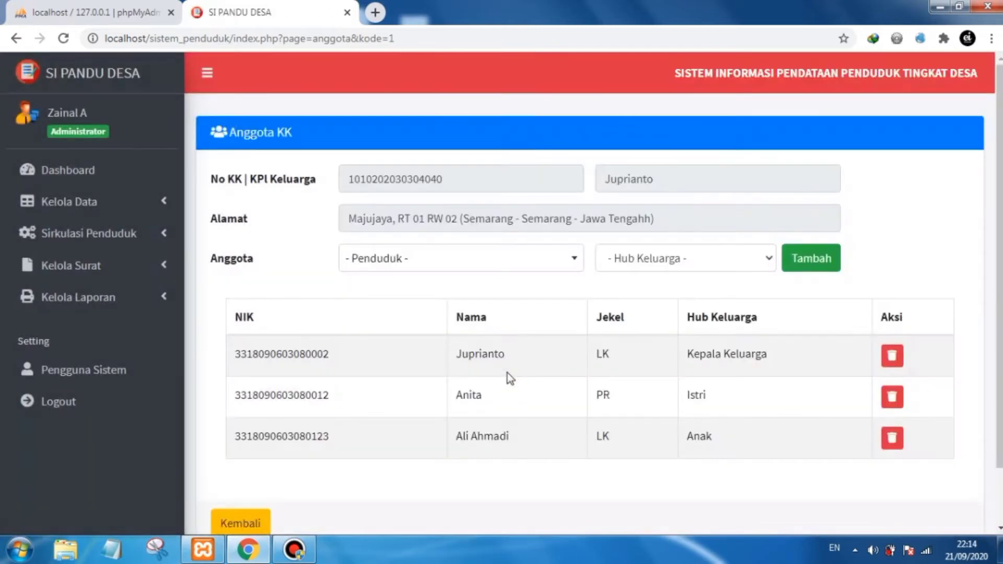
# - Review the updated member list of the first family card and go back to the family card list
pyautogui.moveTo(481, 441); pyautogui.dragTo(459, 452)
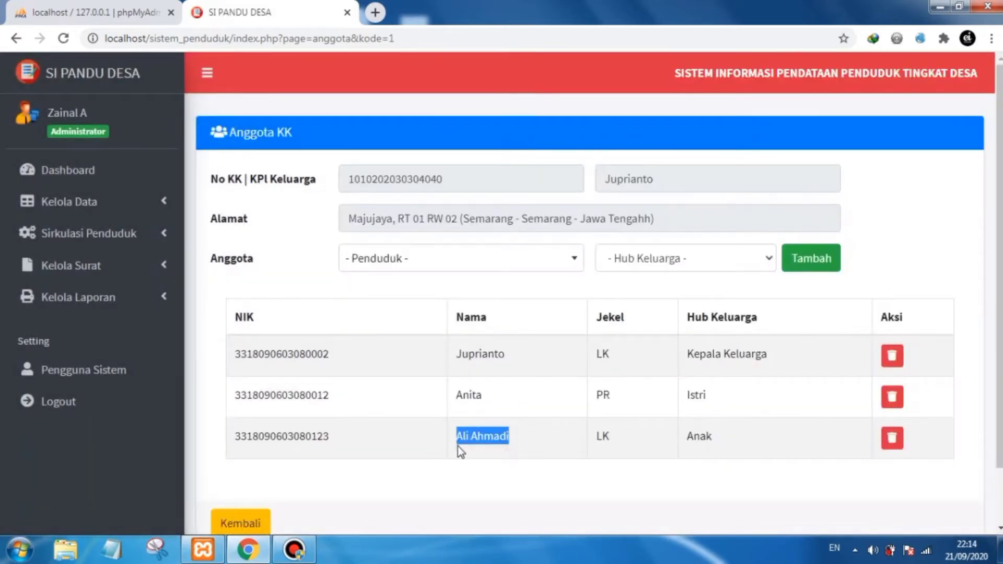
pyautogui.click(513, 443)
pyautogui.scroll(-2, 717, 447)
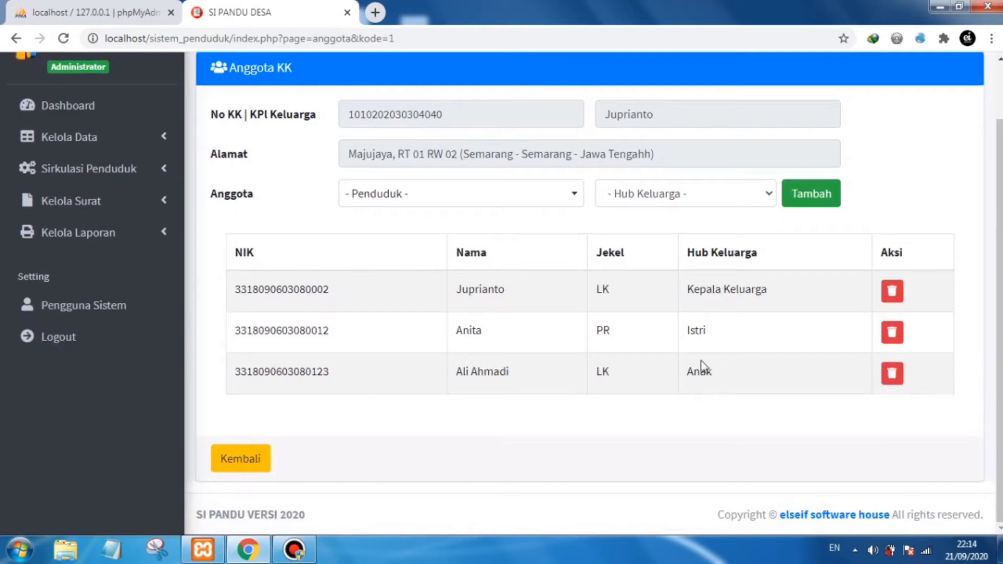
pyautogui.scroll(1, 704, 376)
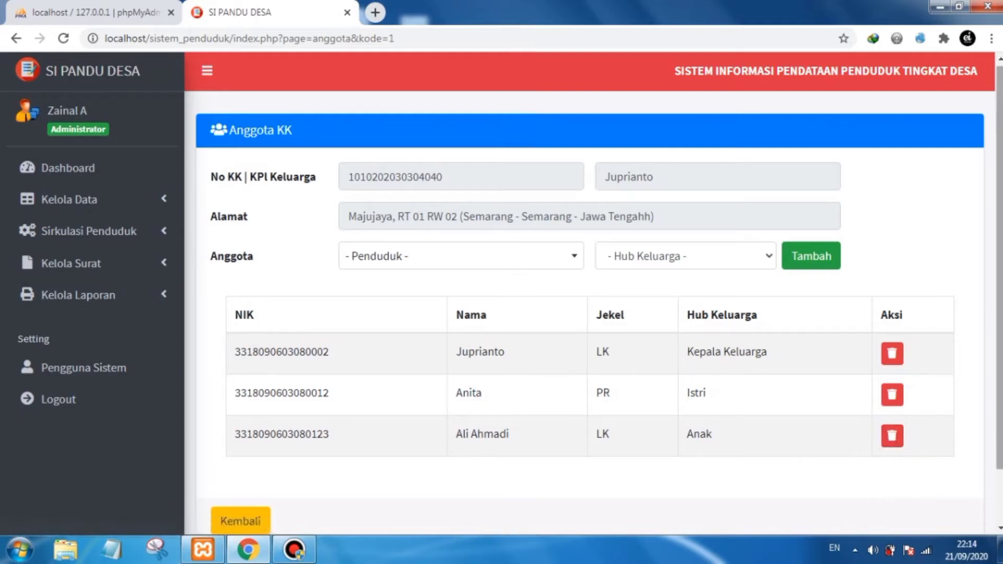
pyautogui.scroll(-1, 954, 343)
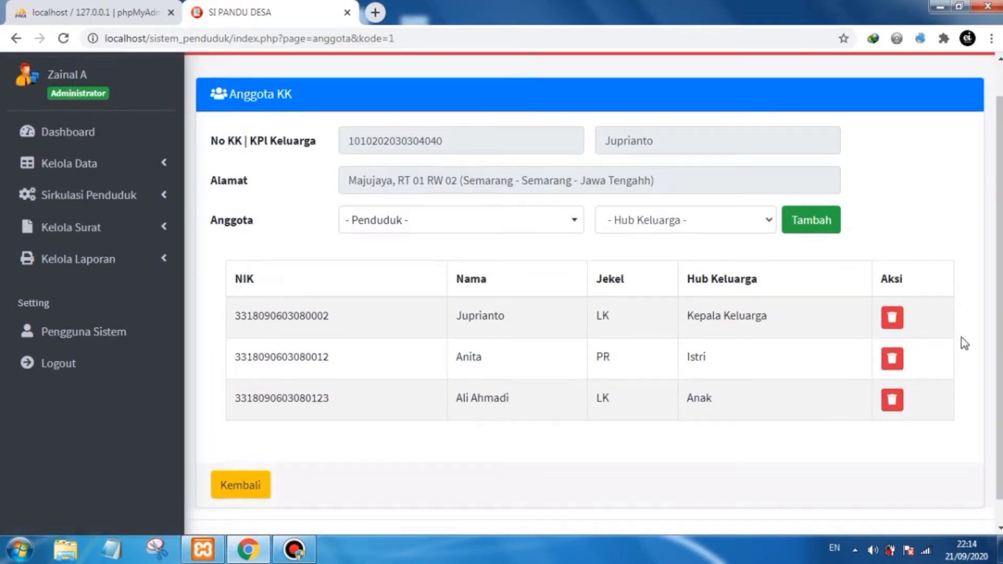
pyautogui.scroll(2, 454, 358)
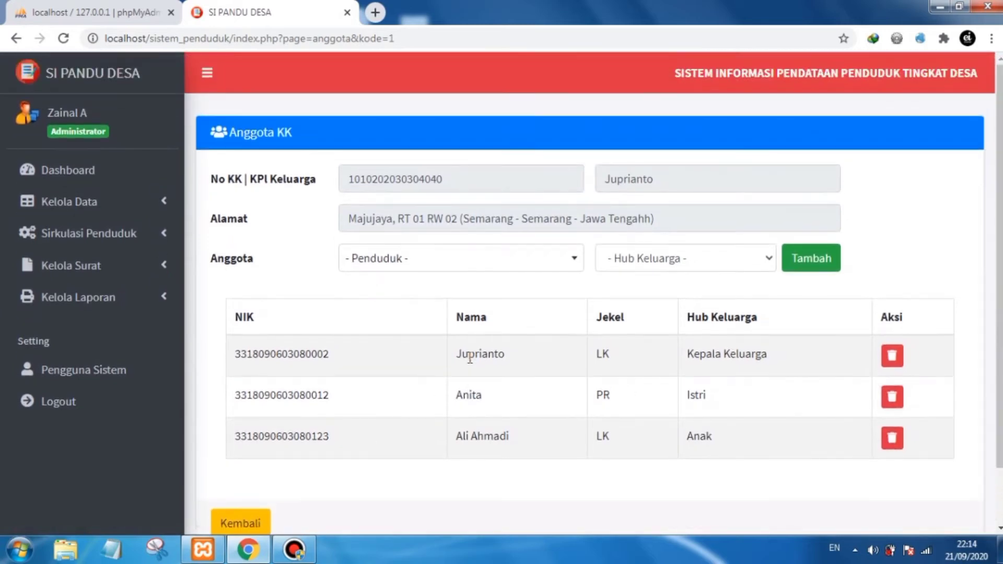
pyautogui.scroll(-3, 440, 358)
pyautogui.click(237, 460)
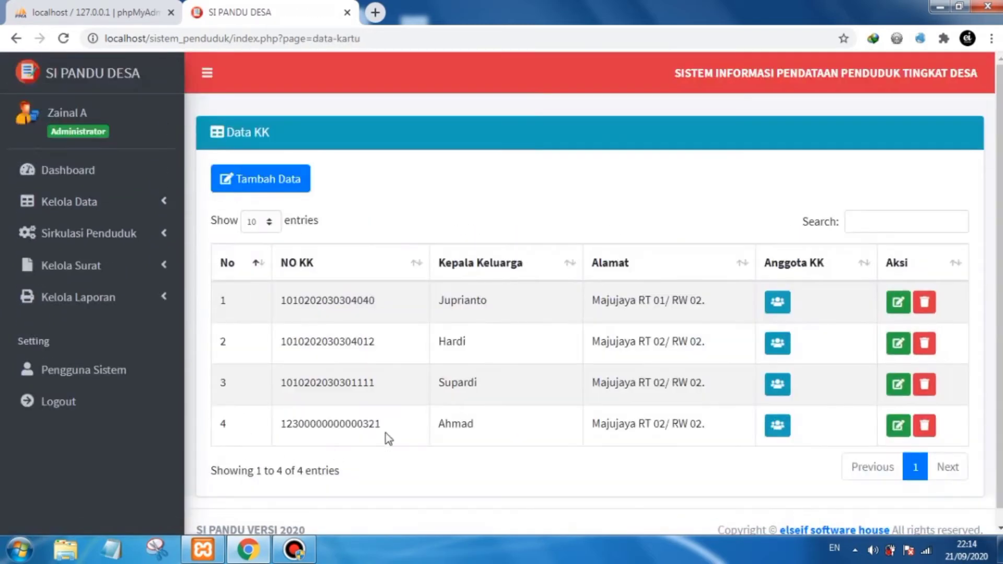
# - Open and examine the member list of the third family card
pyautogui.scroll(-1, 977, 284)
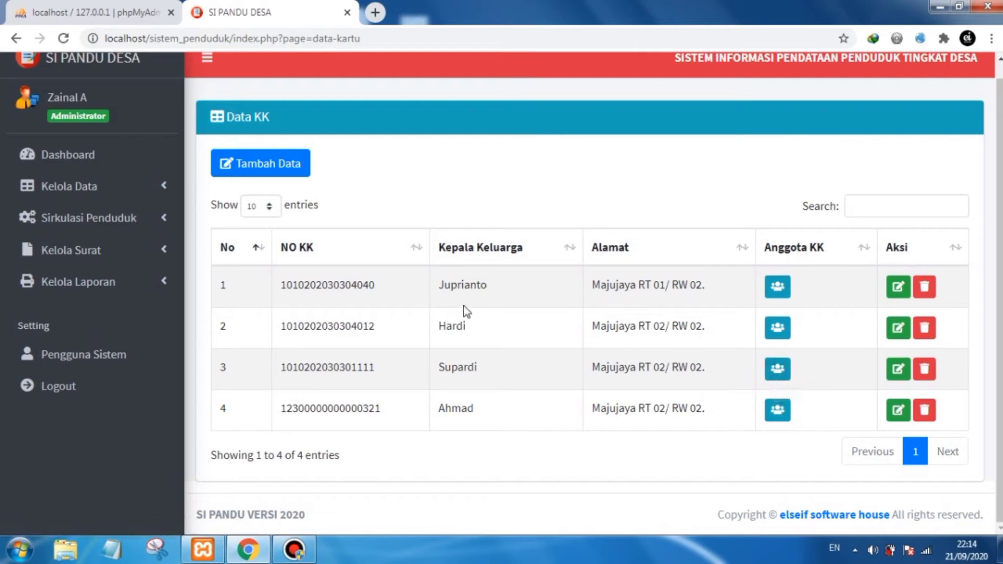
pyautogui.moveTo(455, 285); pyautogui.dragTo(443, 285)
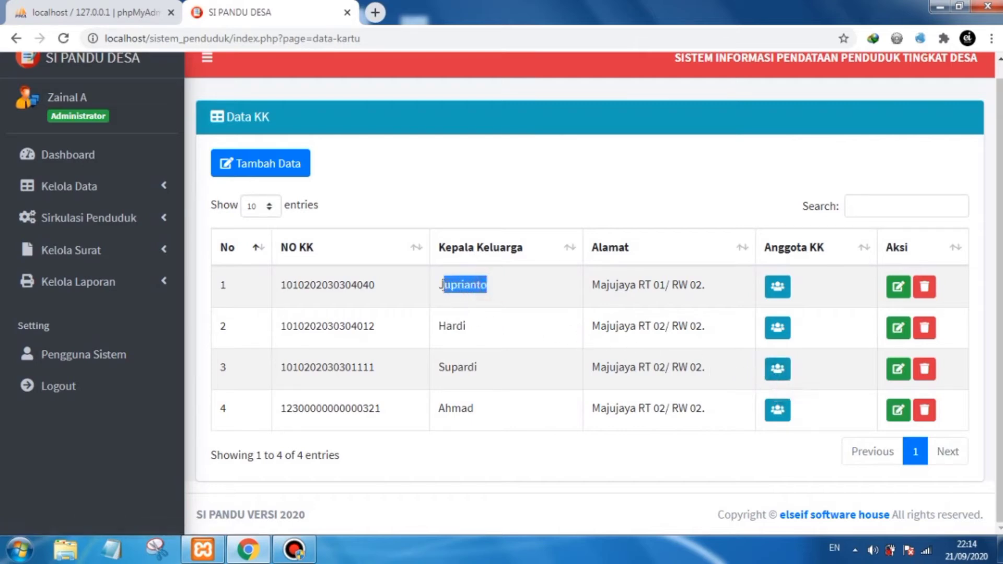
pyautogui.click(502, 292)
pyautogui.doubleClick(489, 366)
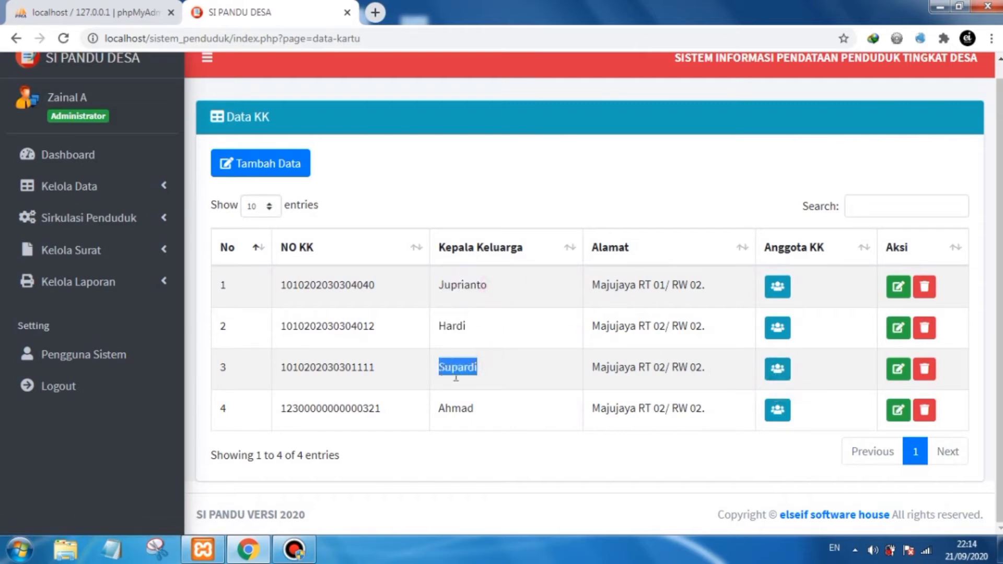
pyautogui.click(485, 377)
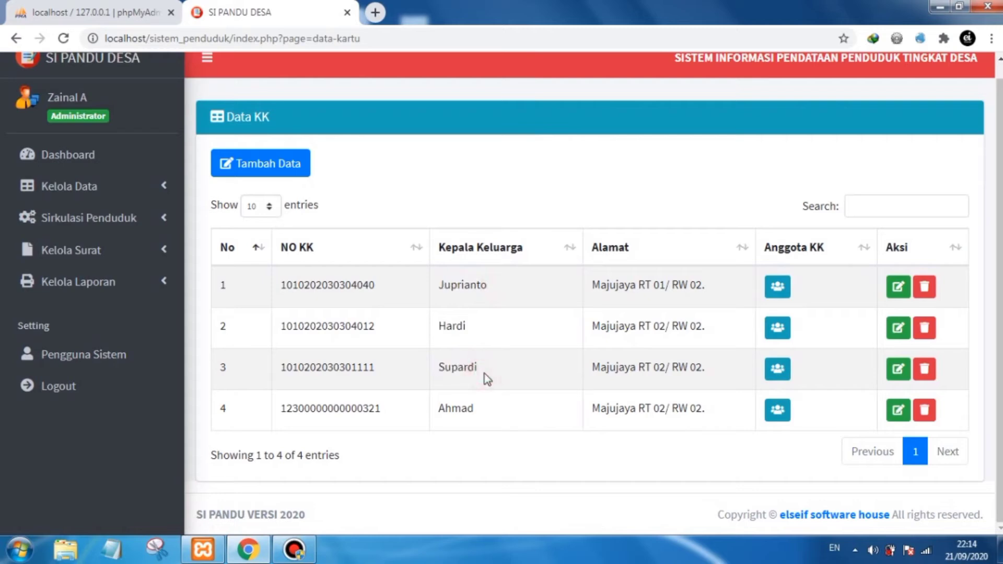
pyautogui.click(776, 369)
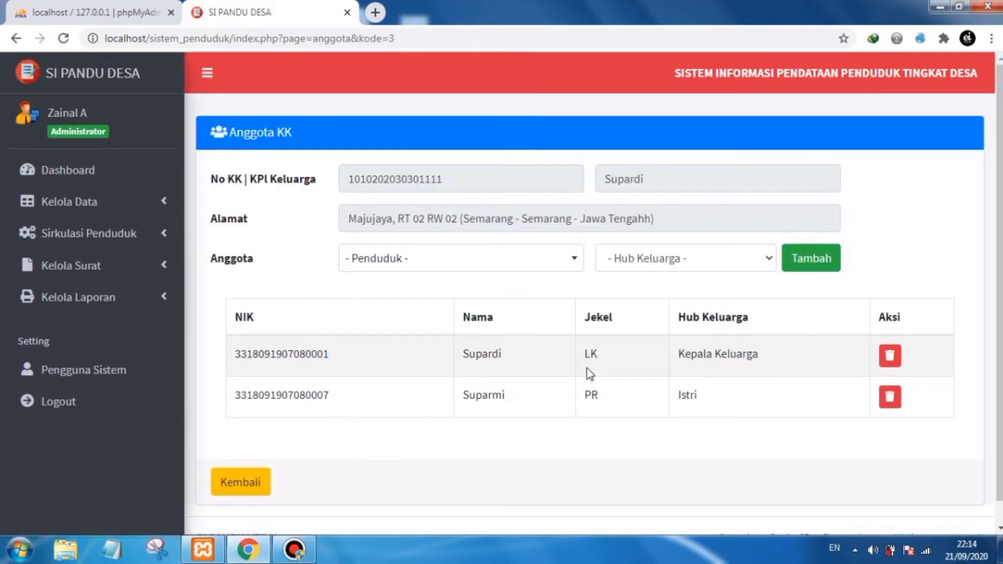
pyautogui.moveTo(474, 355); pyautogui.dragTo(506, 355)
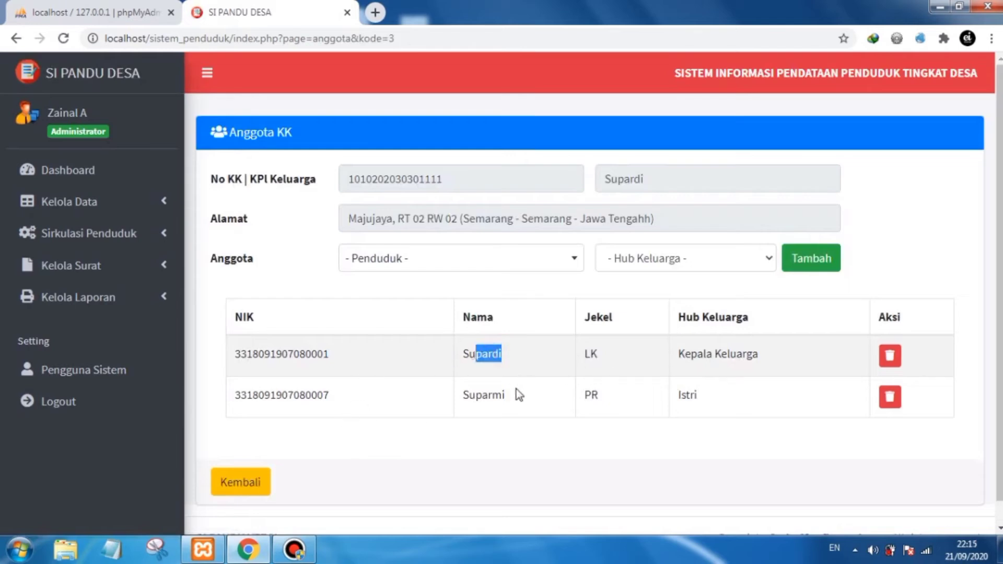
pyautogui.moveTo(475, 395); pyautogui.dragTo(504, 395)
pyautogui.click(500, 428)
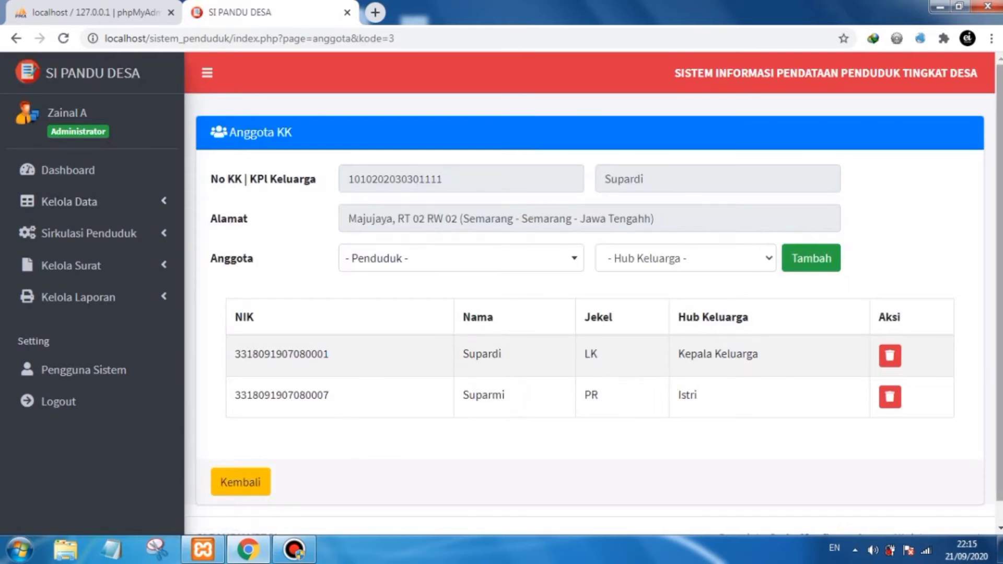
pyautogui.moveTo(999, 286); pyautogui.dragTo(999, 299)
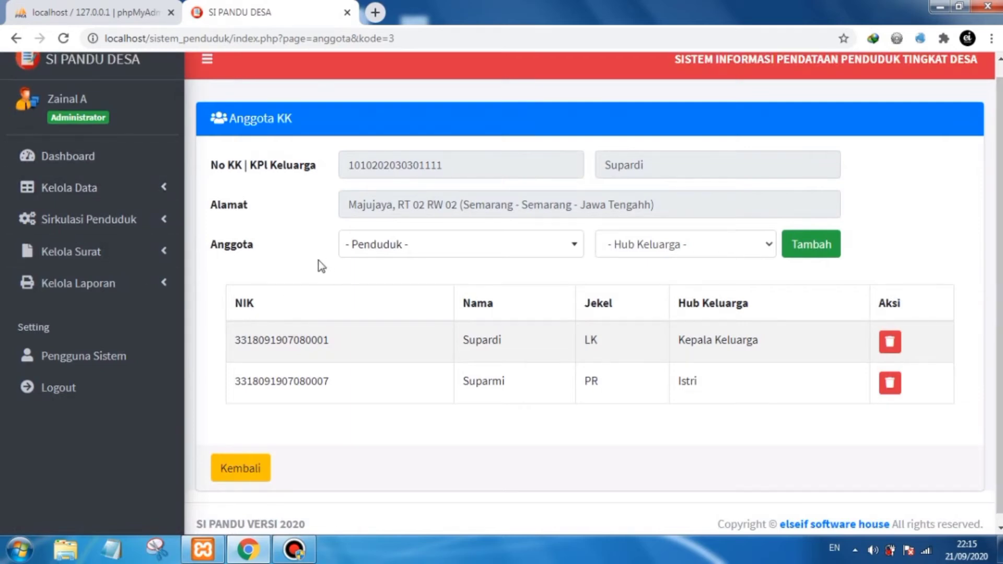
# - Add the resident found by searching 'roja' to the third family card with relationship Famili Lain
pyautogui.click(463, 251)
pyautogui.write('roja')
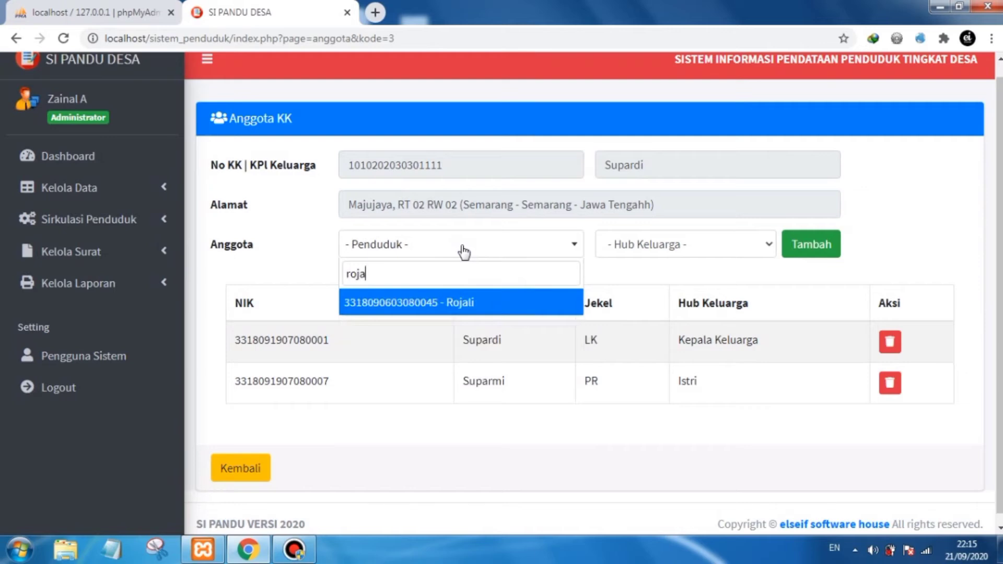
pyautogui.click(457, 305)
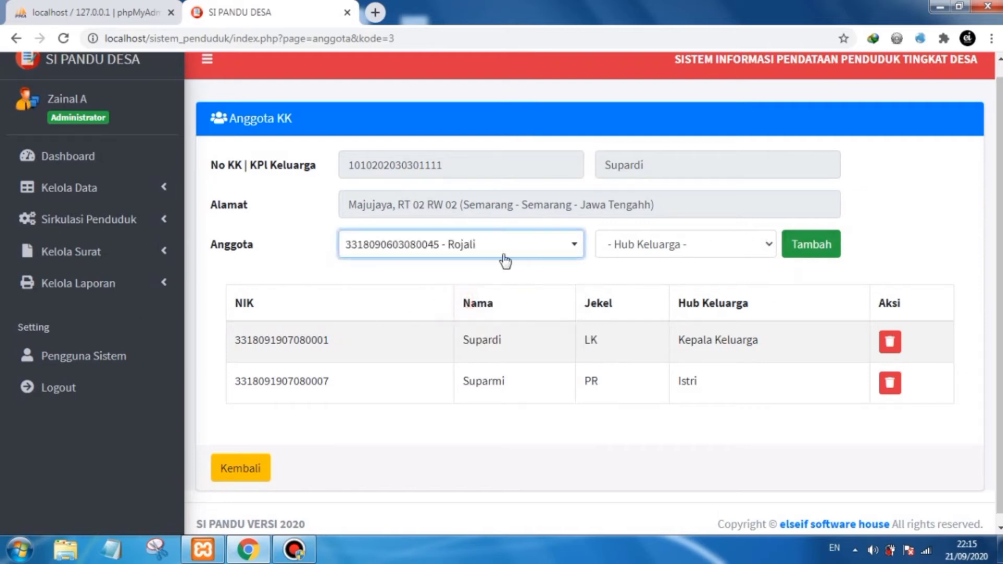
pyautogui.click(682, 235)
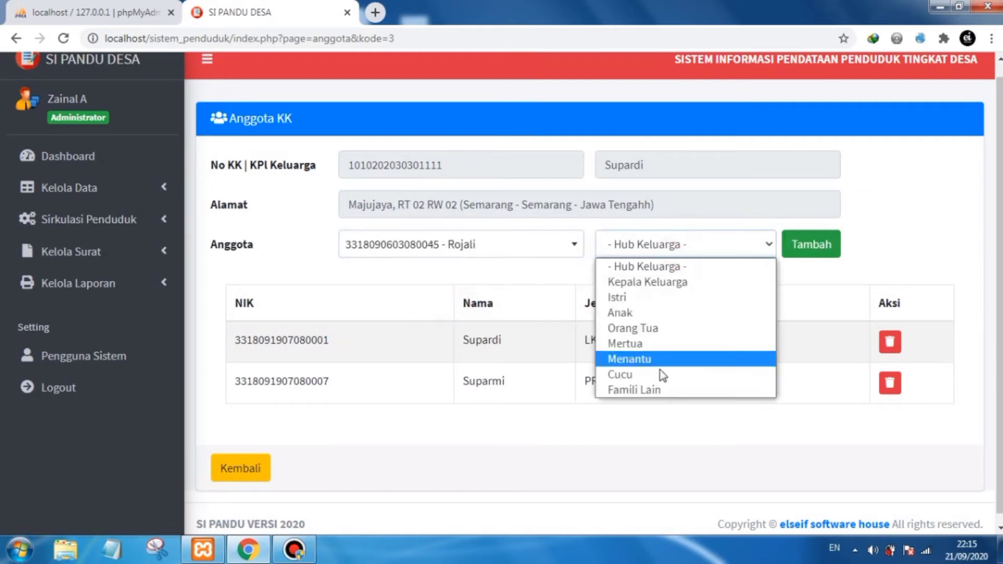
pyautogui.click(653, 391)
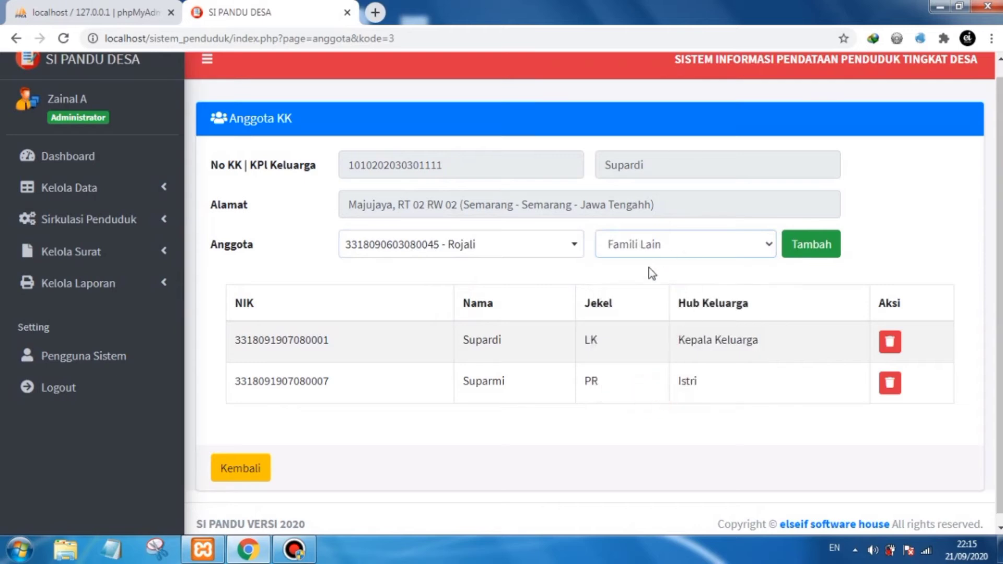
pyautogui.click(813, 257)
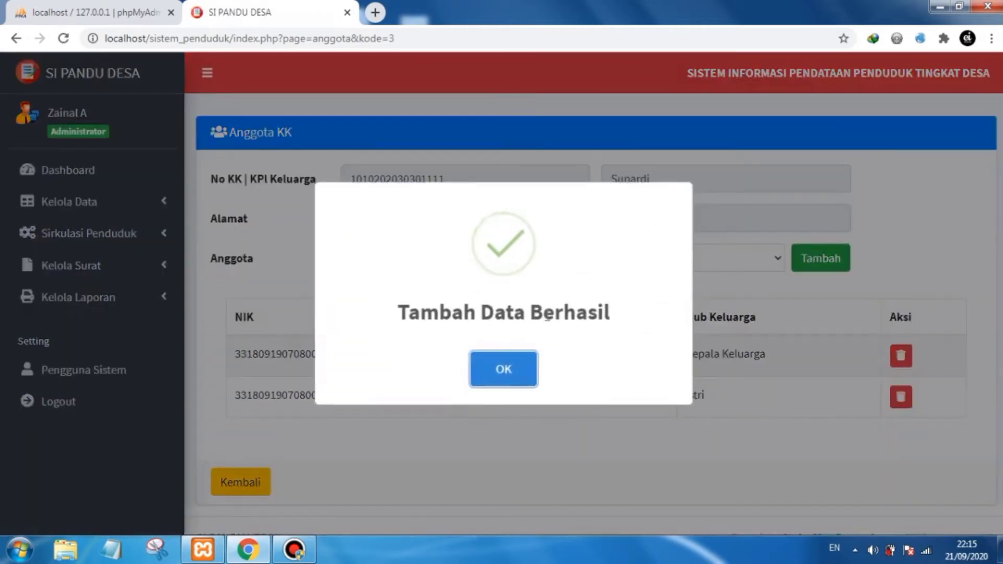
pyautogui.click(504, 369)
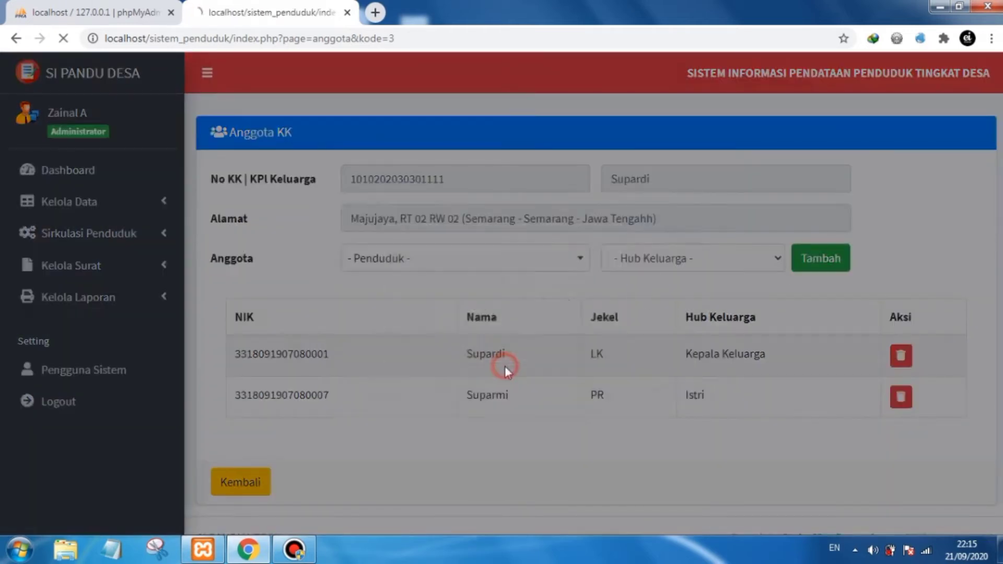
# - Review the third family card's member list and the new member's row
pyautogui.moveTo(468, 438); pyautogui.dragTo(499, 434)
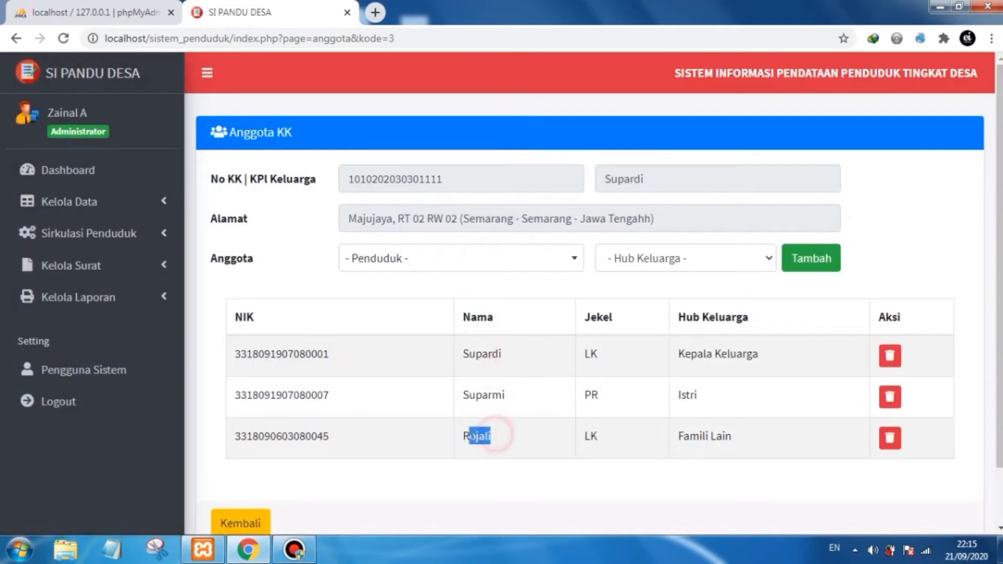
pyautogui.click(518, 442)
pyautogui.click(503, 479)
pyautogui.scroll(-2, 539, 412)
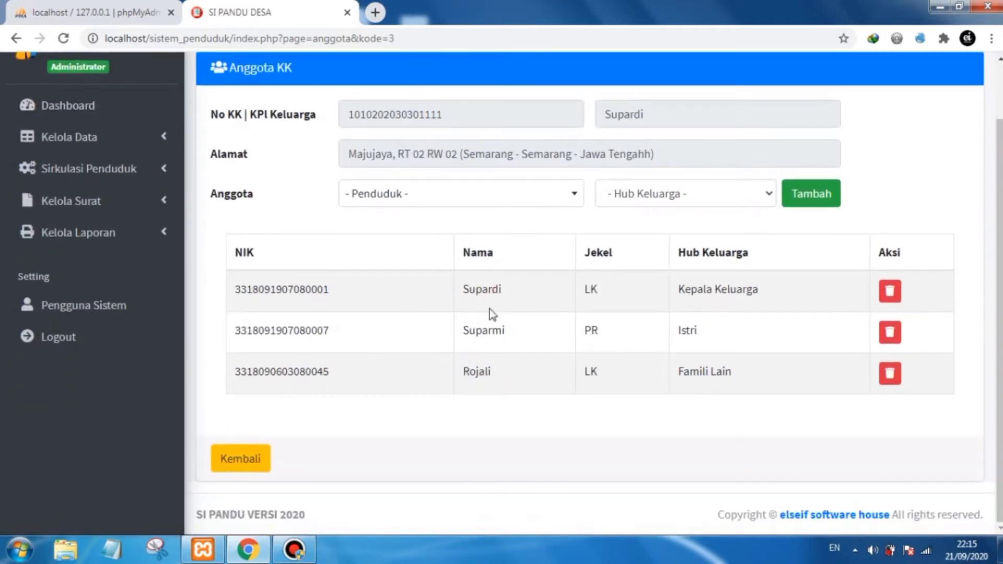
pyautogui.scroll(1, 933, 326)
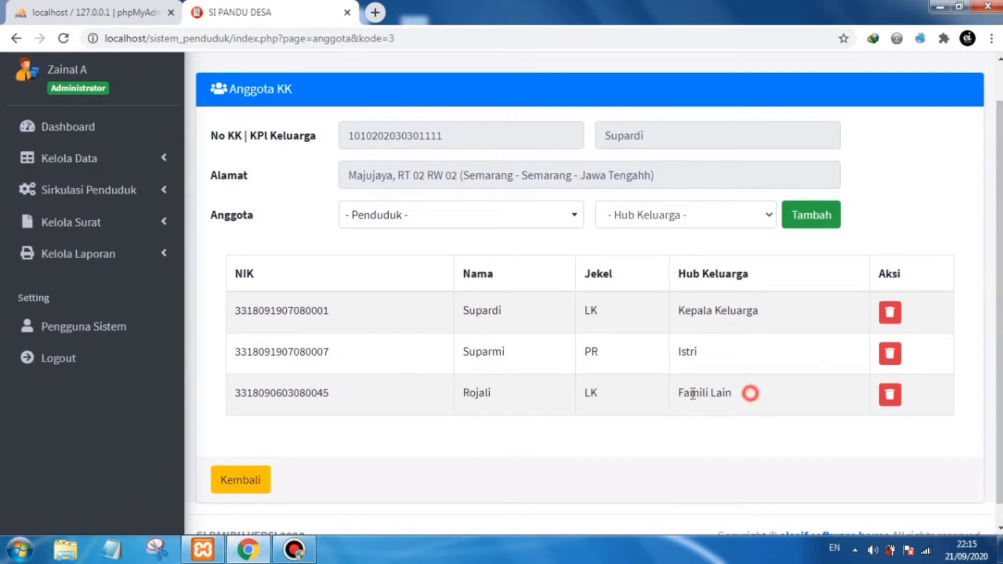
pyautogui.moveTo(750, 394); pyautogui.dragTo(679, 393)
pyautogui.click(657, 442)
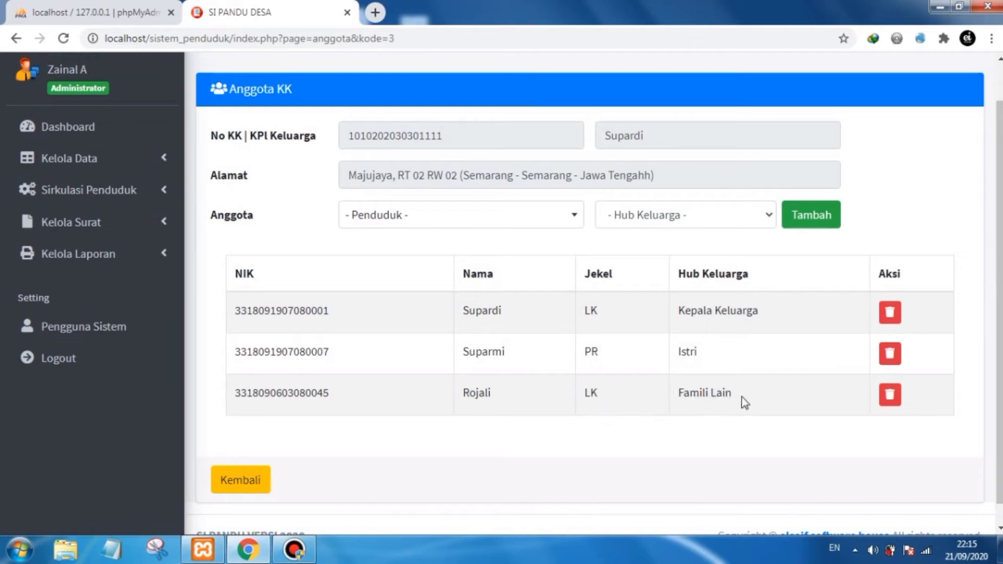
pyautogui.moveTo(744, 402); pyautogui.dragTo(678, 416)
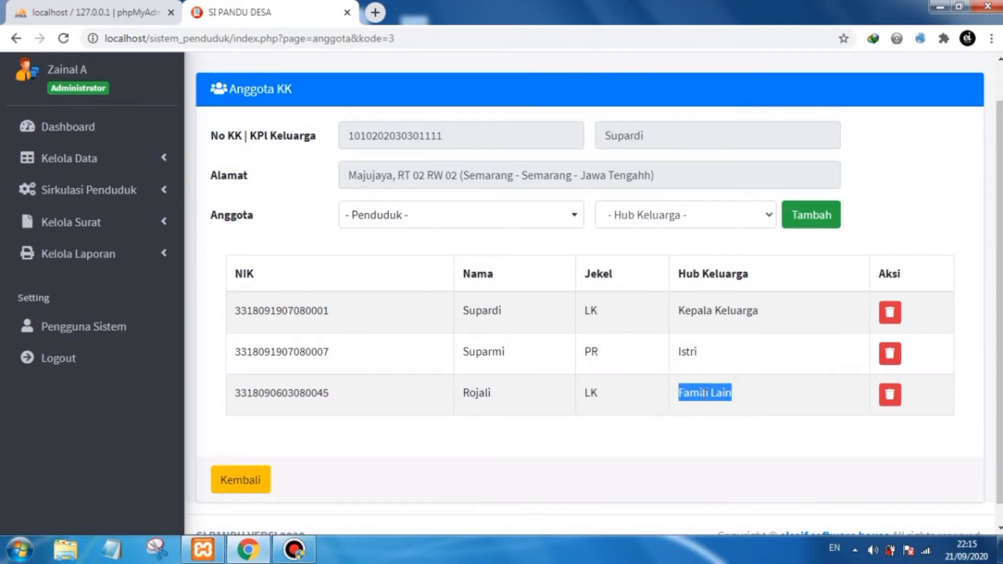
pyautogui.click(718, 428)
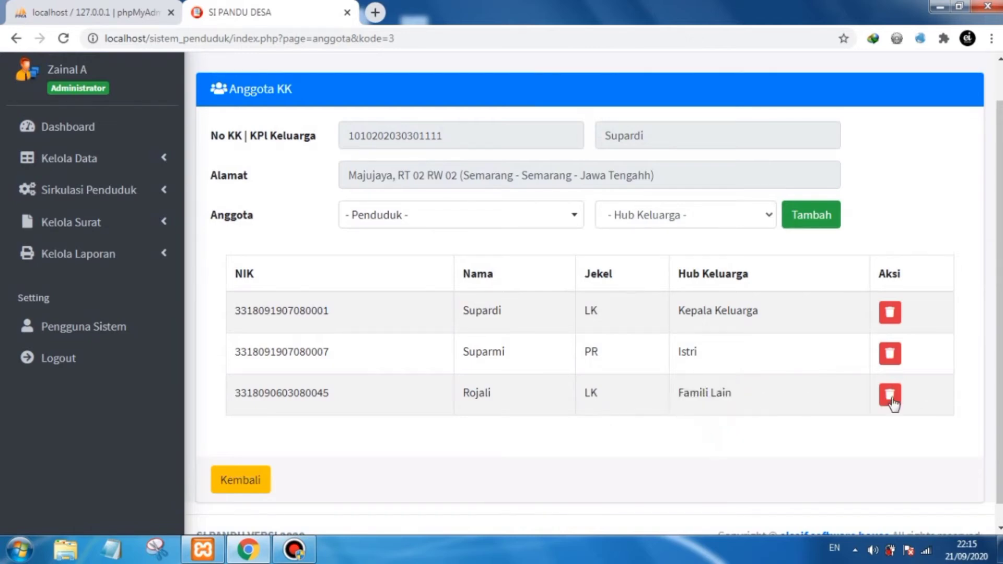
pyautogui.moveTo(1000, 360); pyautogui.dragTo(999, 378)
# - Delete the newly added Famili Lain member from the third family card and confirm
pyautogui.click(890, 374)
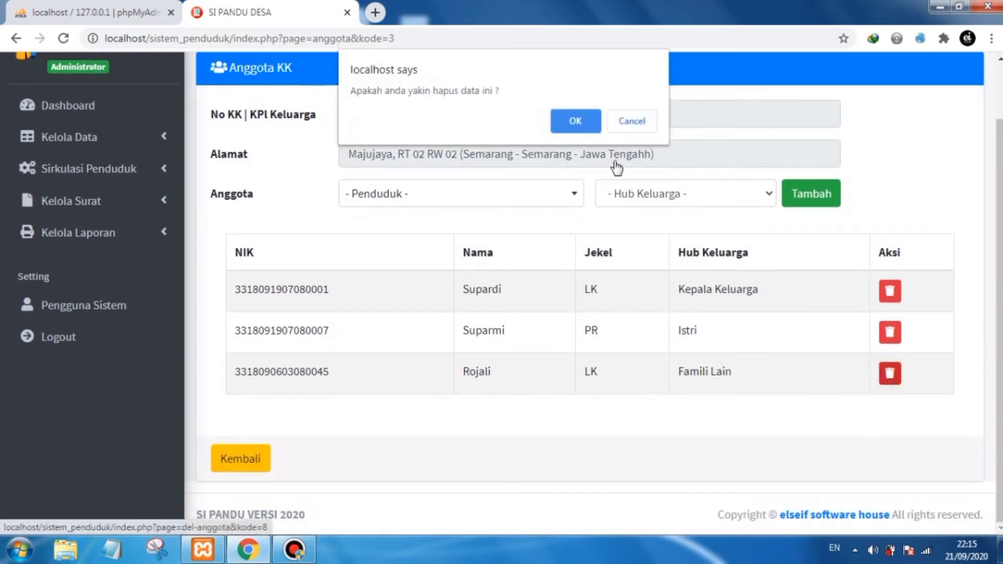
pyautogui.click(575, 120)
pyautogui.click(510, 363)
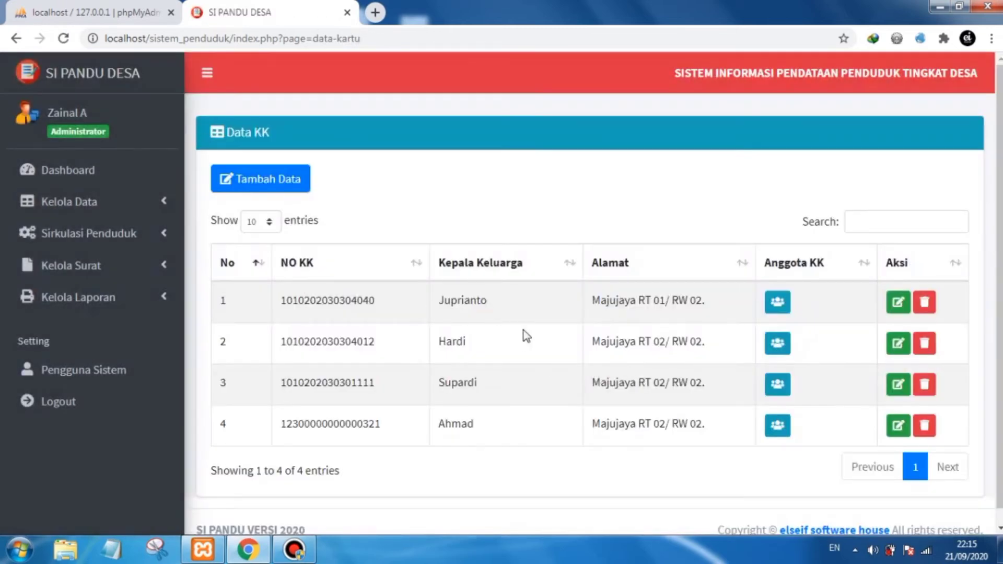
# - Reopen the third family card's members and add the resident found by searching 'roj' with relationship Anak
pyautogui.scroll(-1, 678, 458)
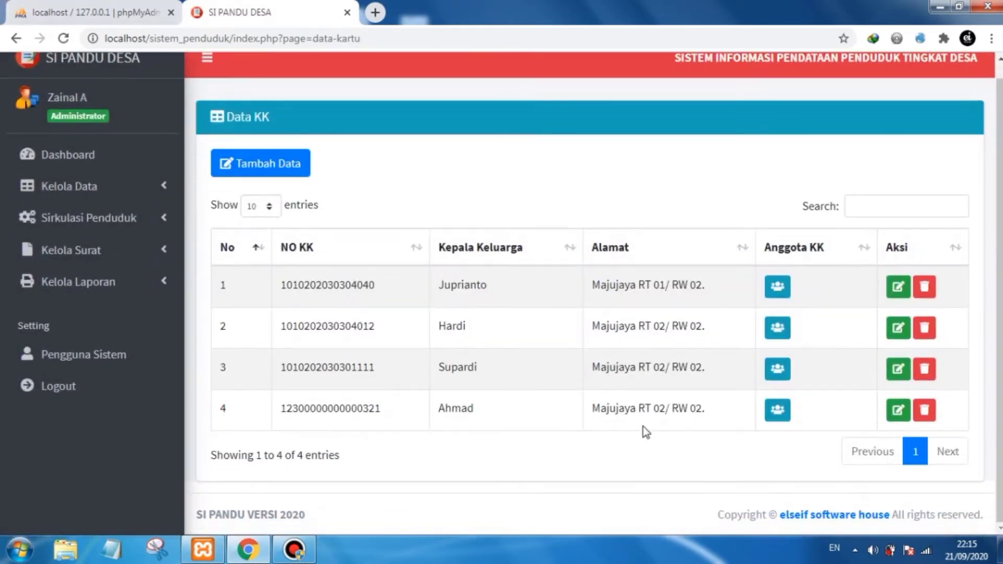
pyautogui.click(776, 375)
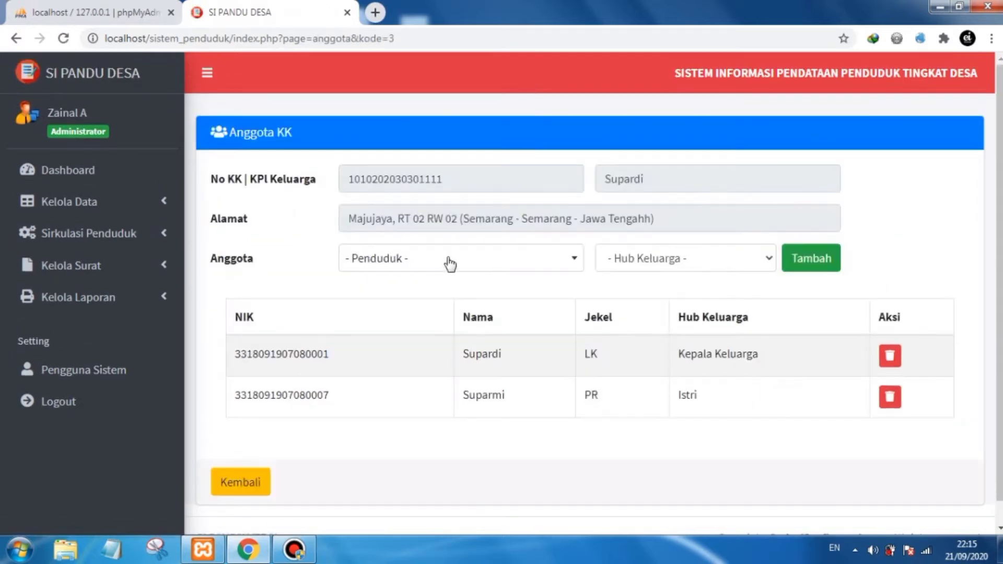
pyautogui.click(447, 260)
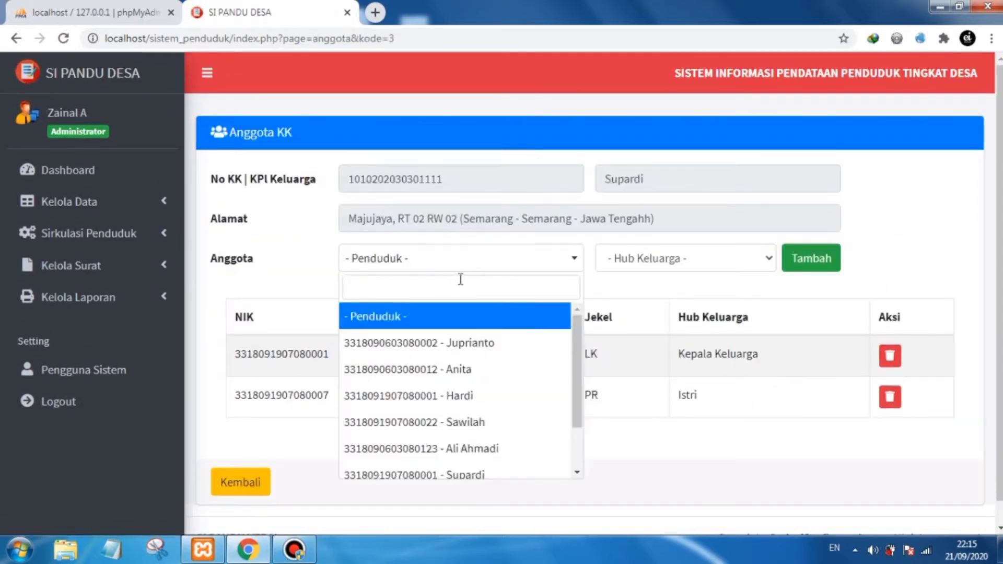
pyautogui.write('roj')
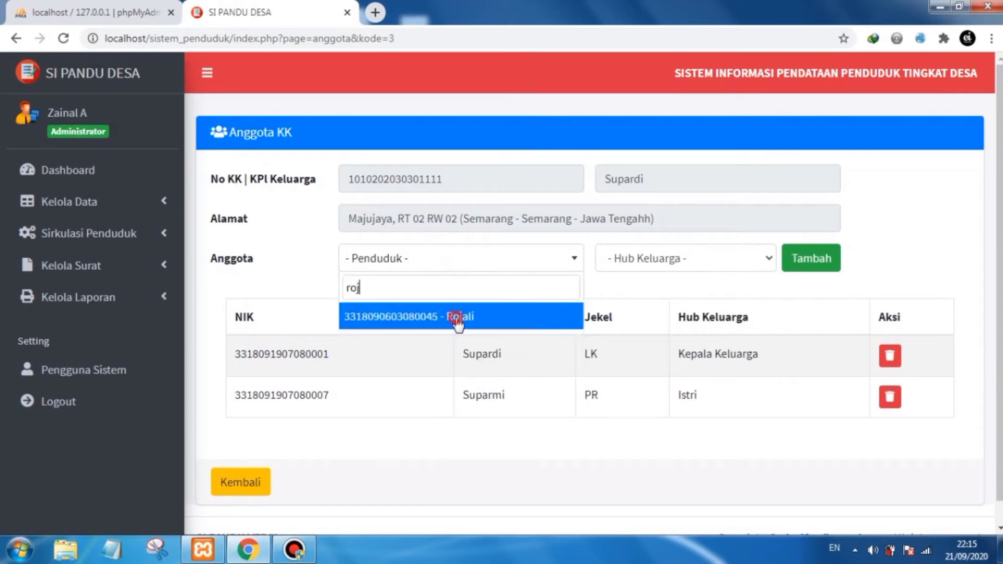
pyautogui.click(459, 319)
pyautogui.click(657, 259)
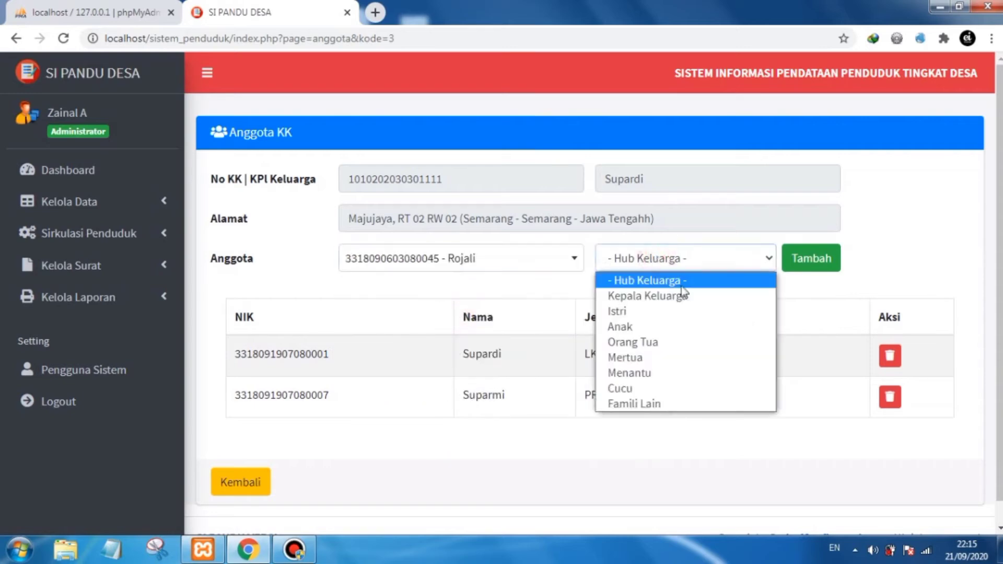
pyautogui.click(630, 327)
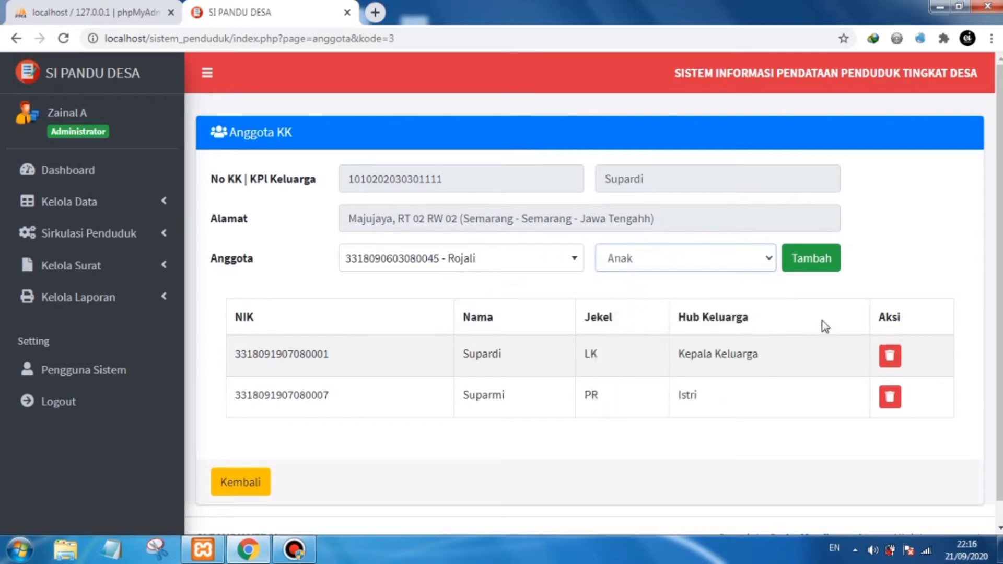
pyautogui.click(811, 260)
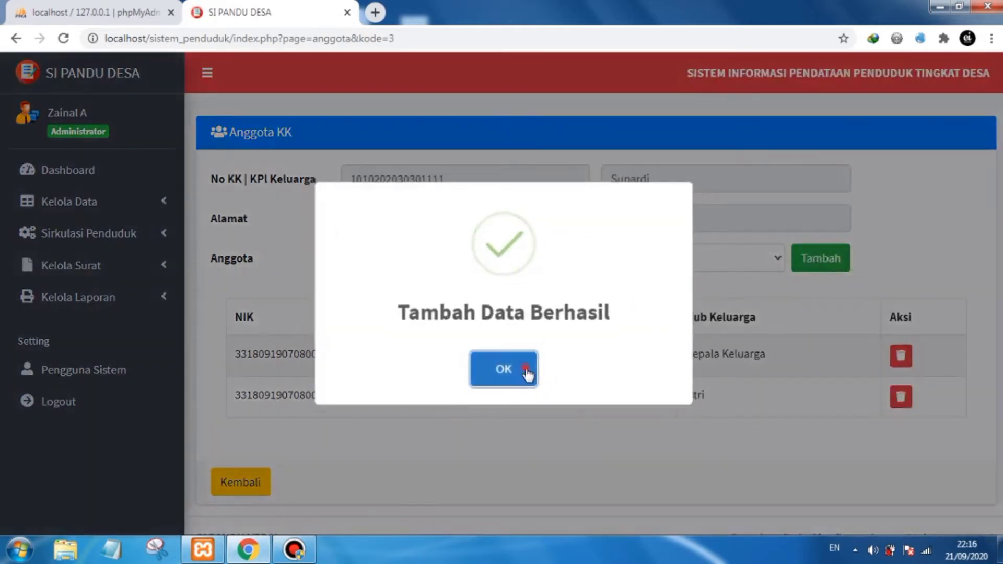
pyautogui.click(529, 372)
# - Review the updated member list and return to the family card list
pyautogui.doubleClick(684, 438)
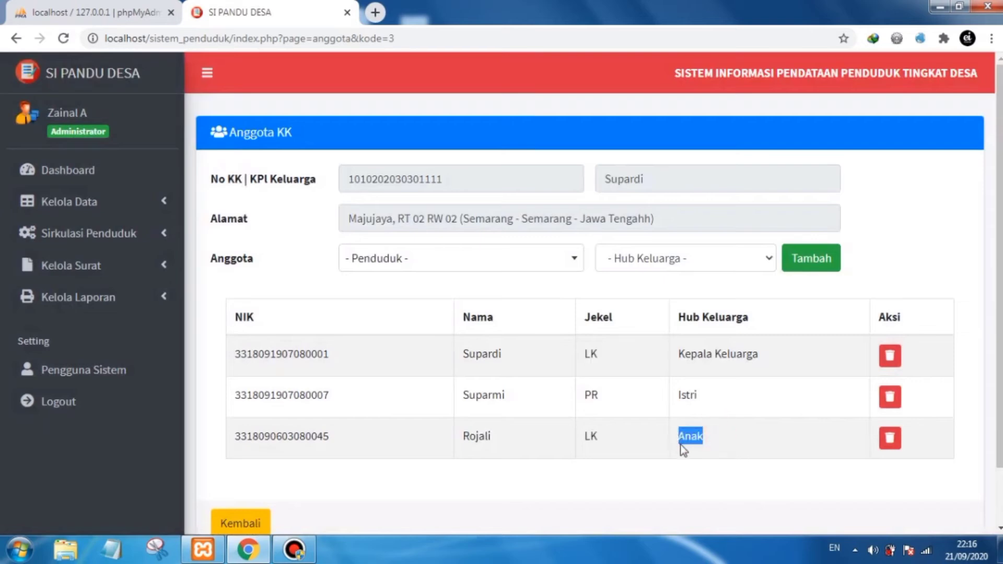
pyautogui.click(712, 442)
pyautogui.scroll(-1, 965, 282)
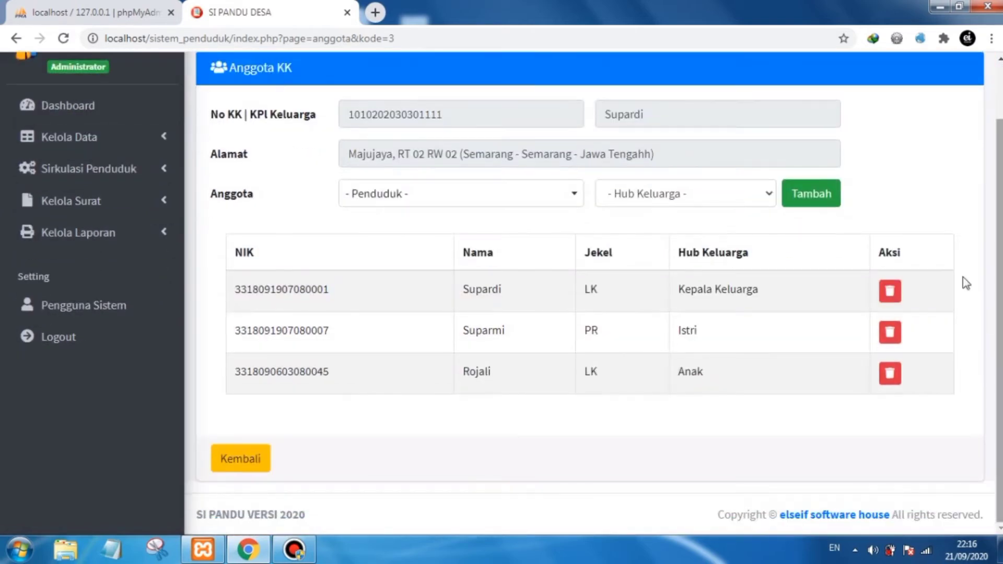
pyautogui.click(243, 462)
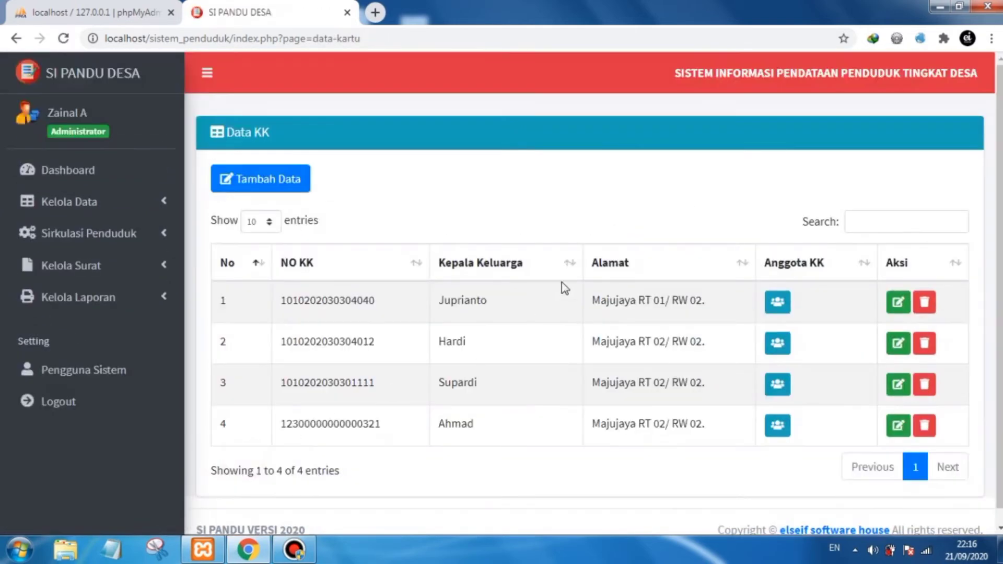
# - Open the birth data page, start a new birth record, and enter the baby's full name
pyautogui.scroll(-1, 562, 284)
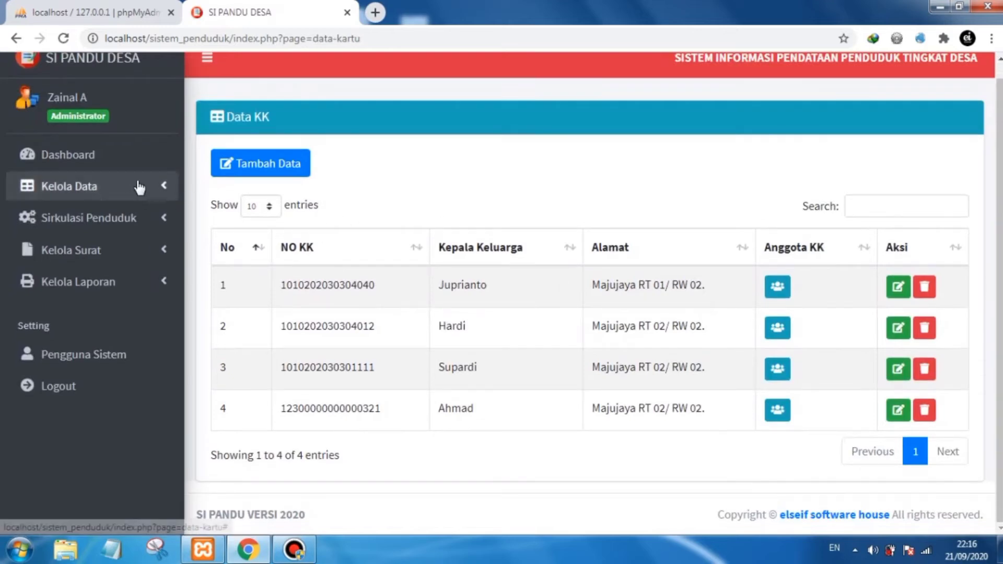
pyautogui.click(127, 218)
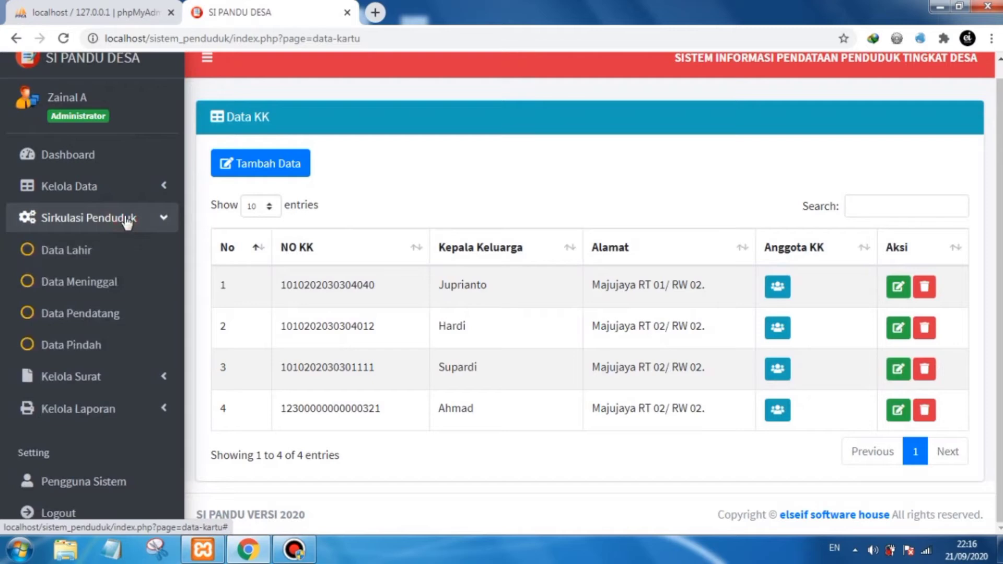
pyautogui.click(83, 251)
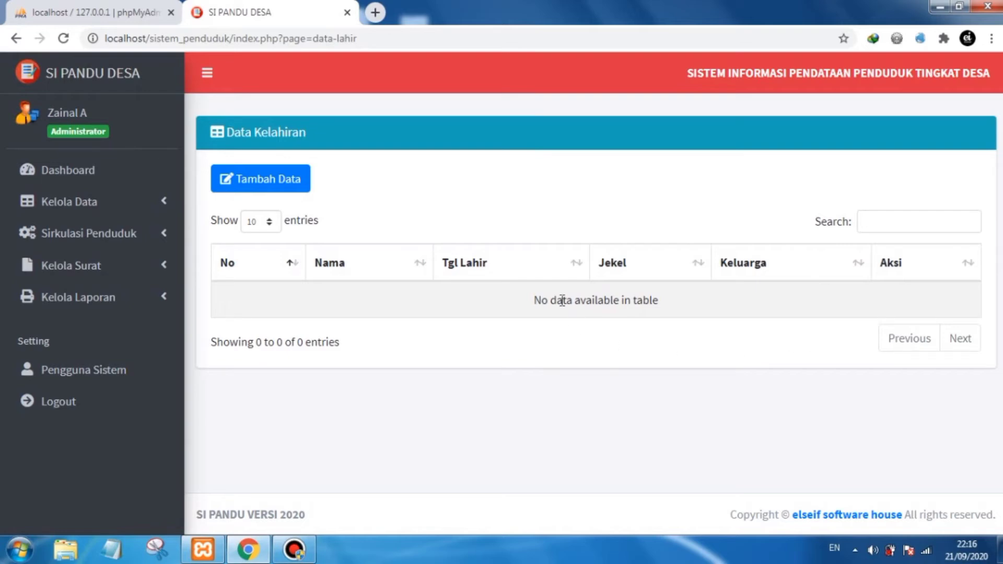
pyautogui.click(275, 188)
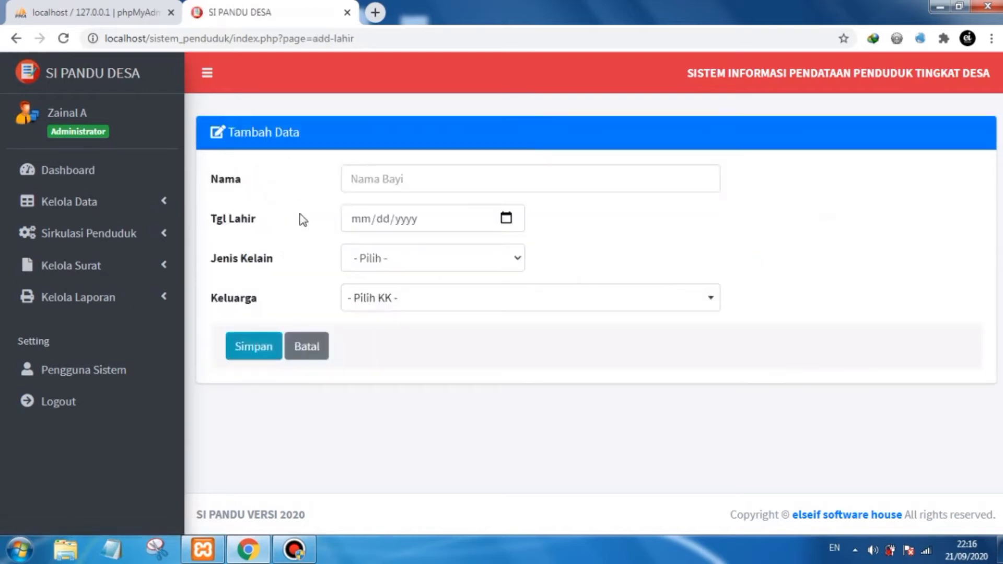
pyautogui.click(398, 179)
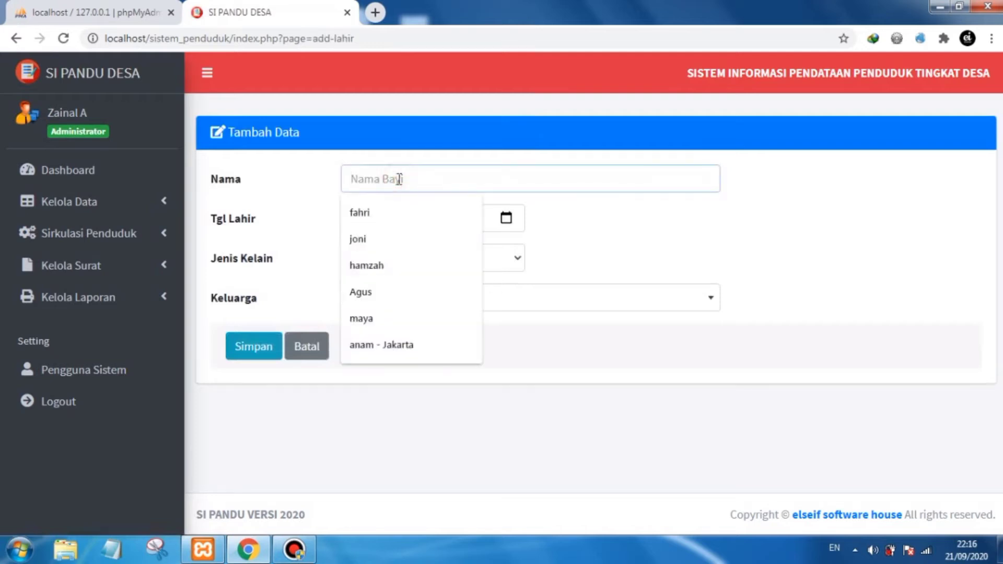
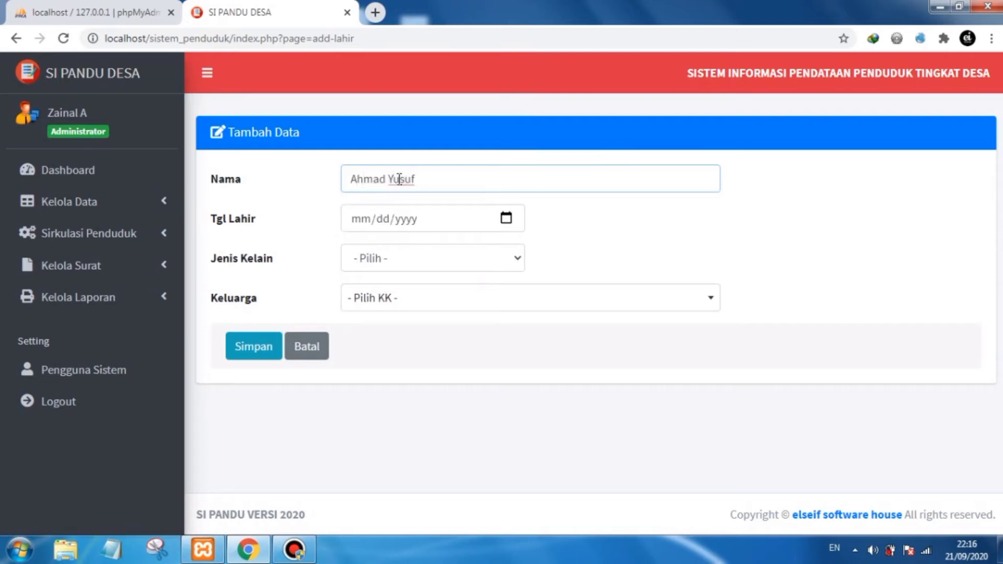
# - Set the baby's birth date to 09/21/2020 and the gender to LK
pyautogui.click(505, 218)
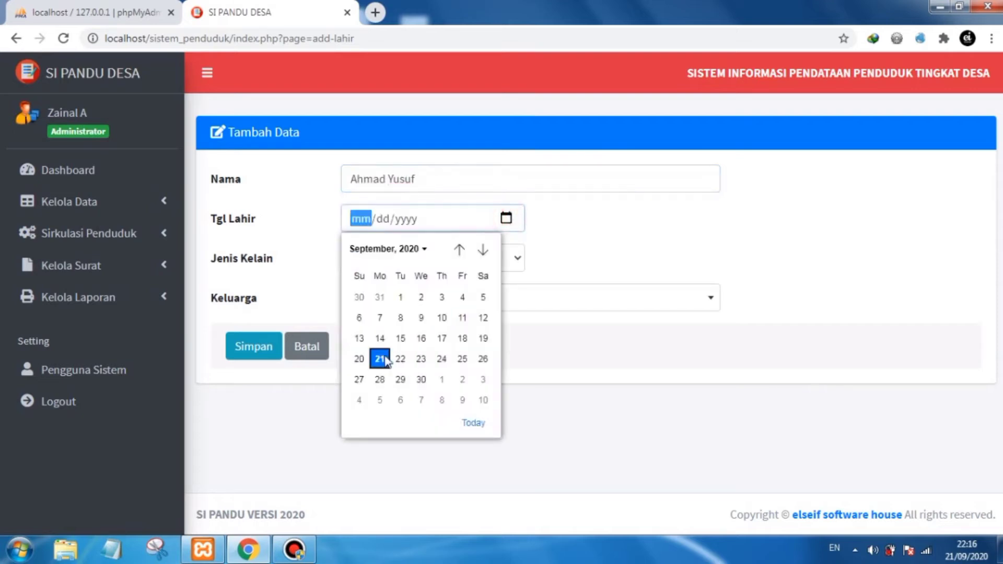
pyautogui.click(376, 355)
pyautogui.click(659, 230)
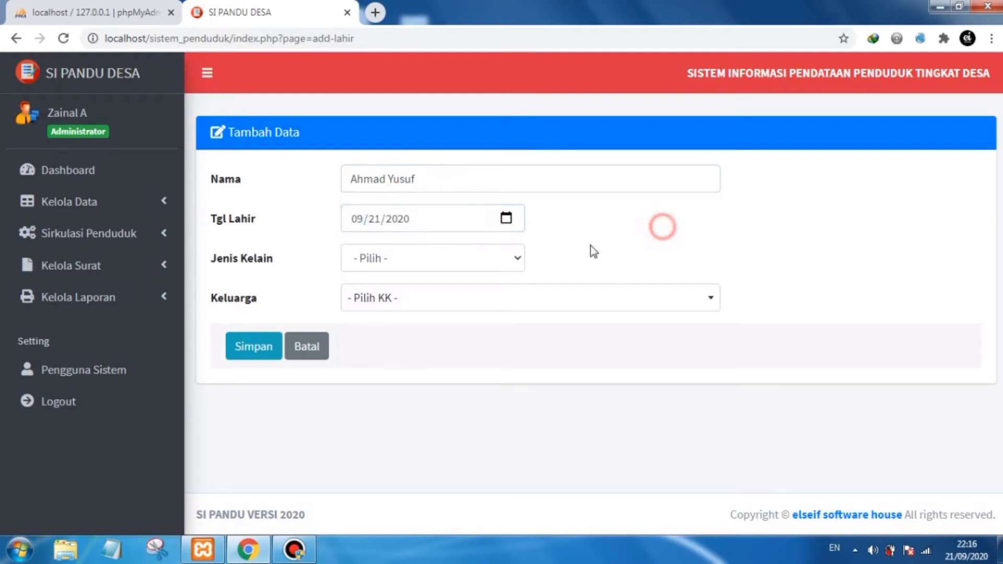
pyautogui.click(504, 261)
pyautogui.click(432, 295)
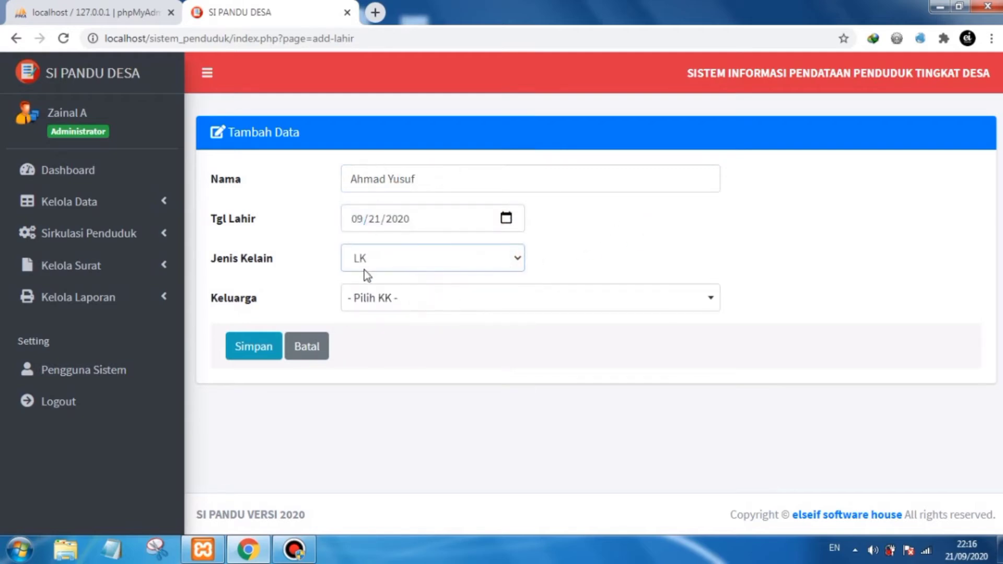
pyautogui.click(504, 305)
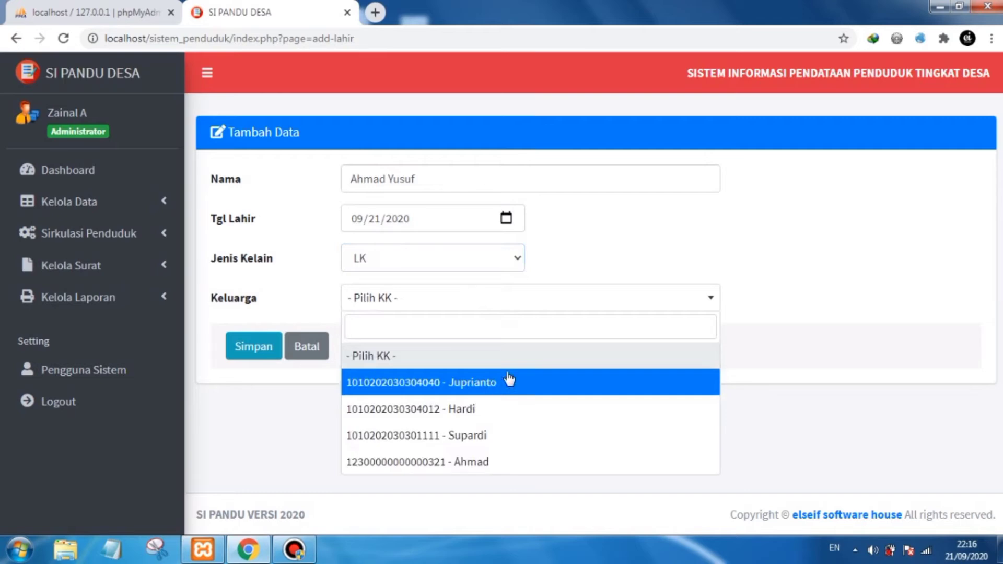
pyautogui.click(477, 462)
pyautogui.click(754, 331)
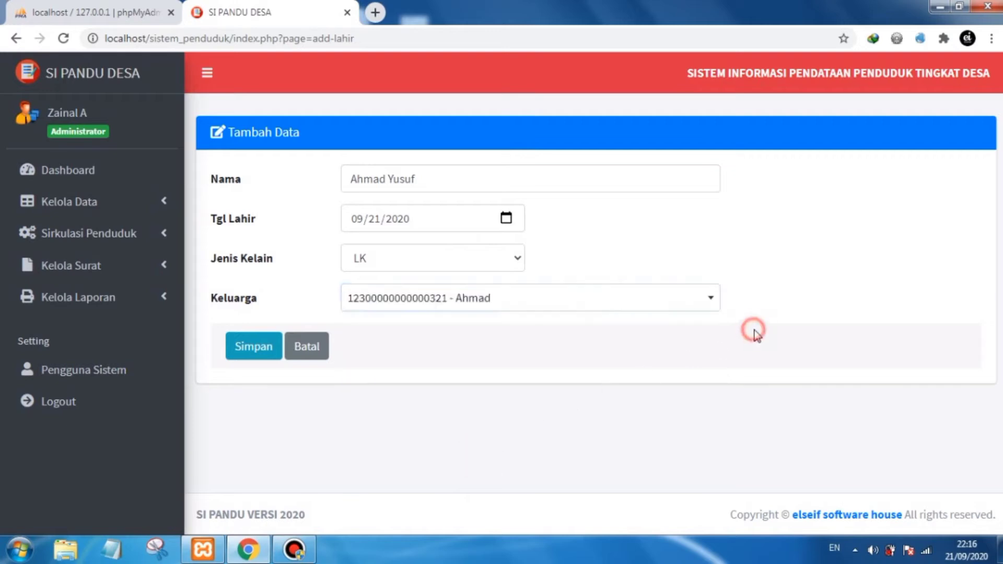
pyautogui.click(255, 353)
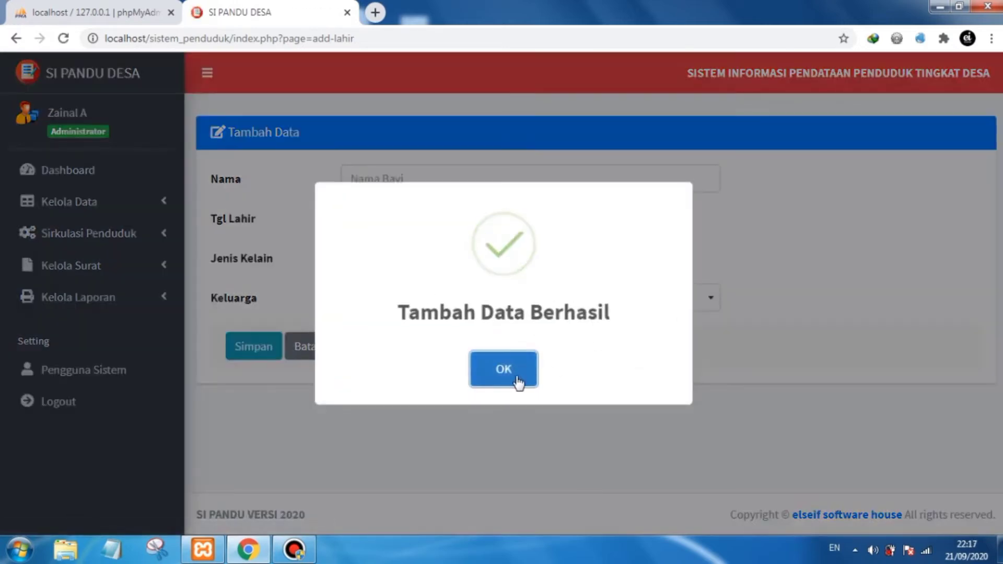
pyautogui.click(510, 372)
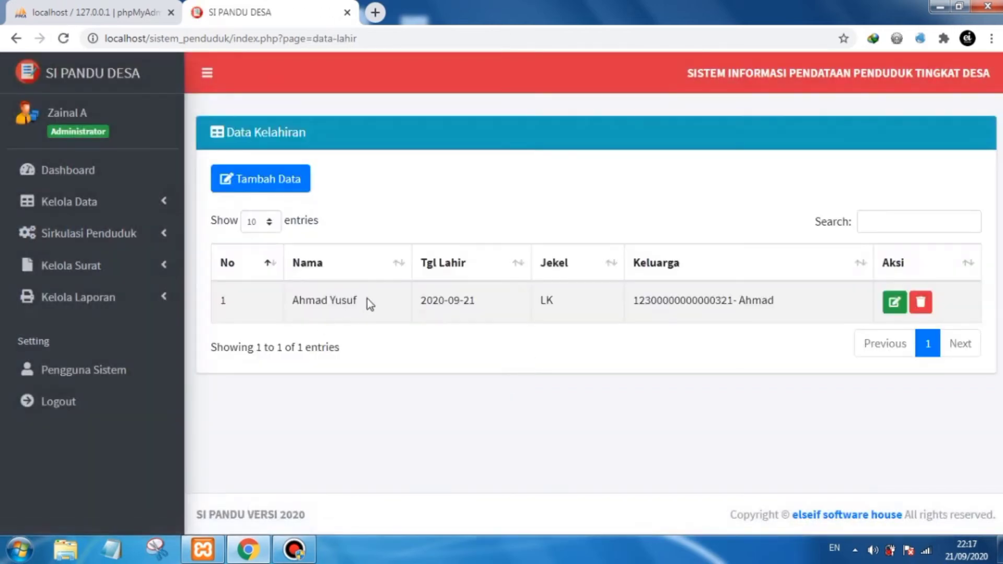
pyautogui.moveTo(356, 302); pyautogui.dragTo(296, 312)
pyautogui.click(351, 307)
pyautogui.click(891, 307)
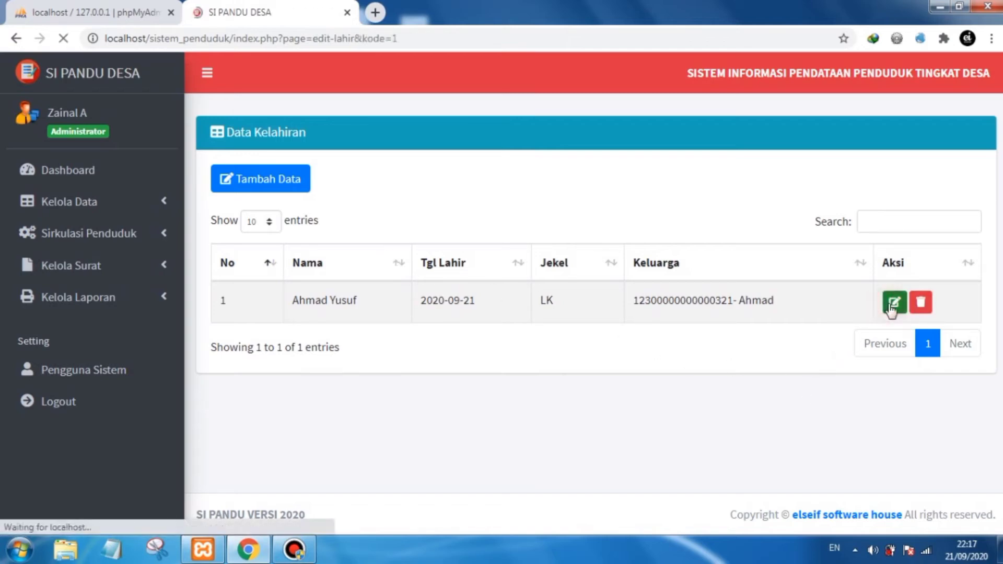
pyautogui.click(403, 220)
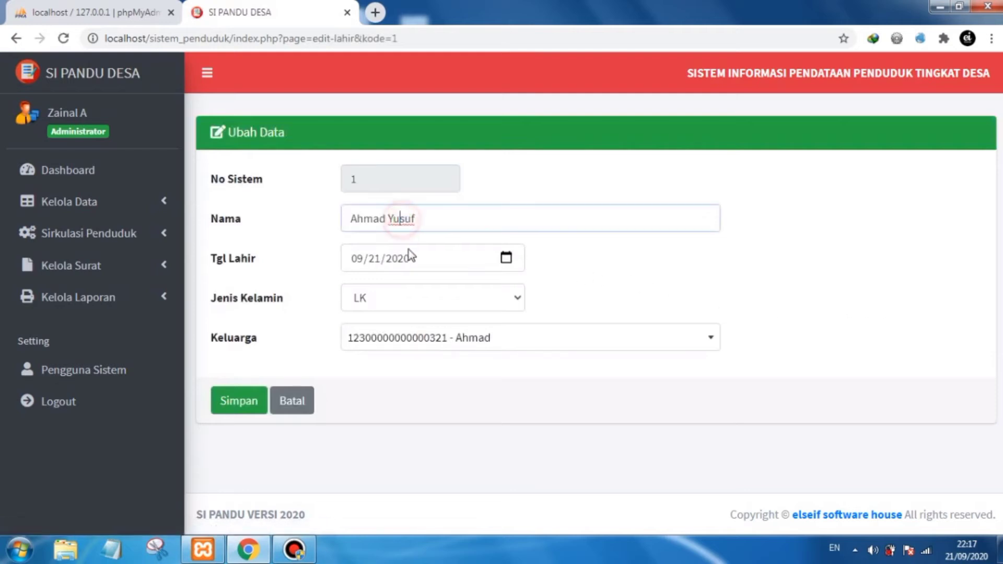
pyautogui.click(564, 260)
pyautogui.click(440, 216)
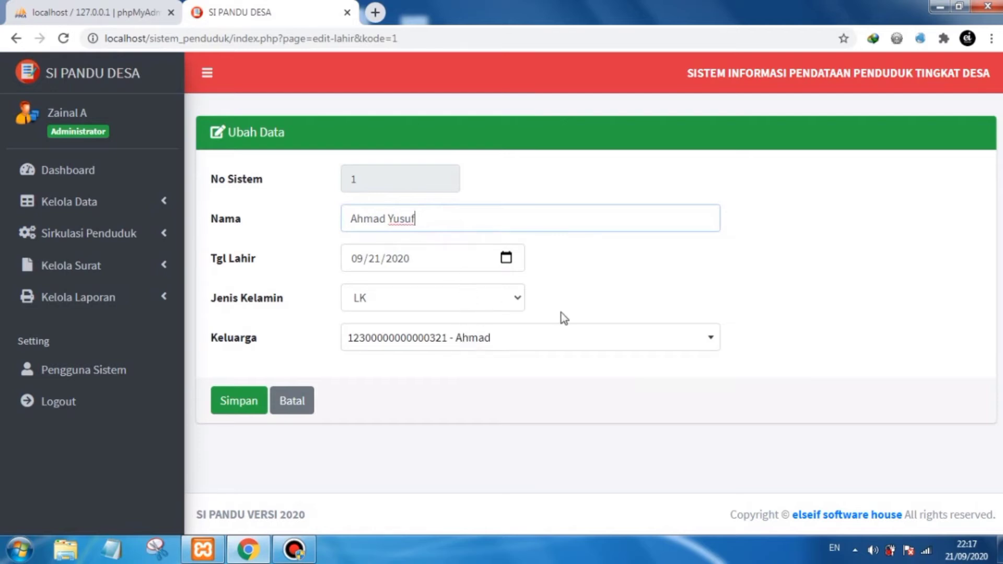
pyautogui.click(577, 265)
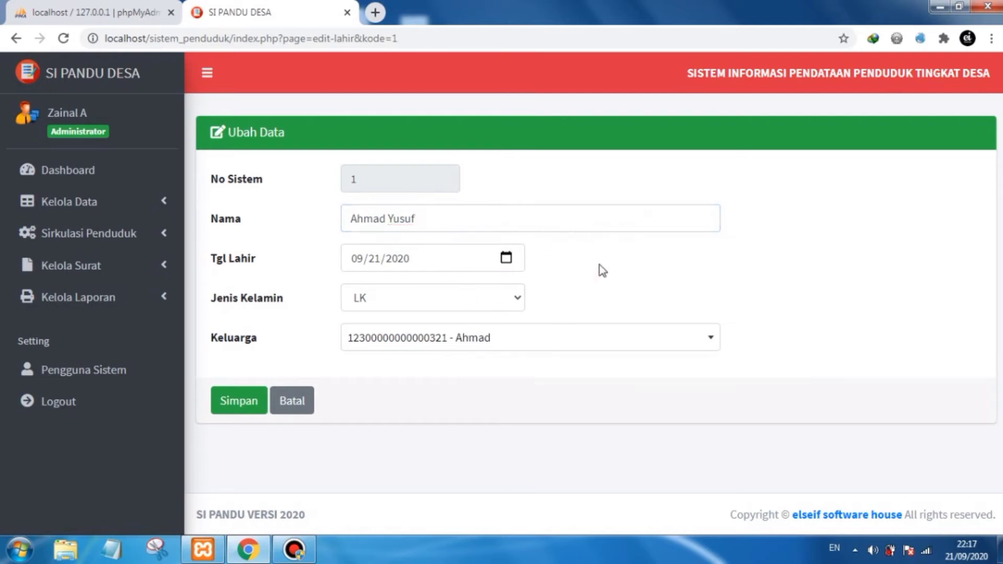
pyautogui.click(305, 403)
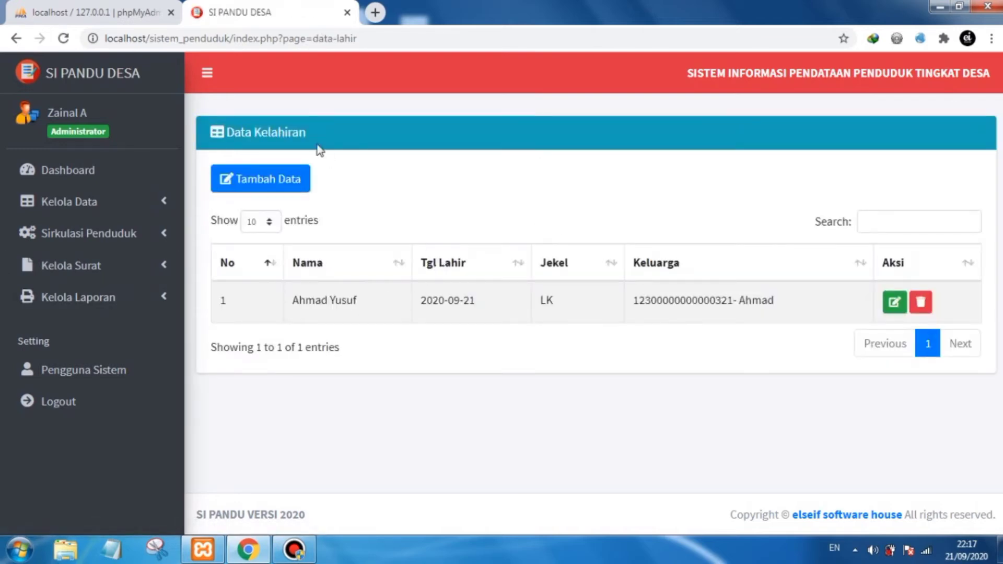
pyautogui.click(130, 240)
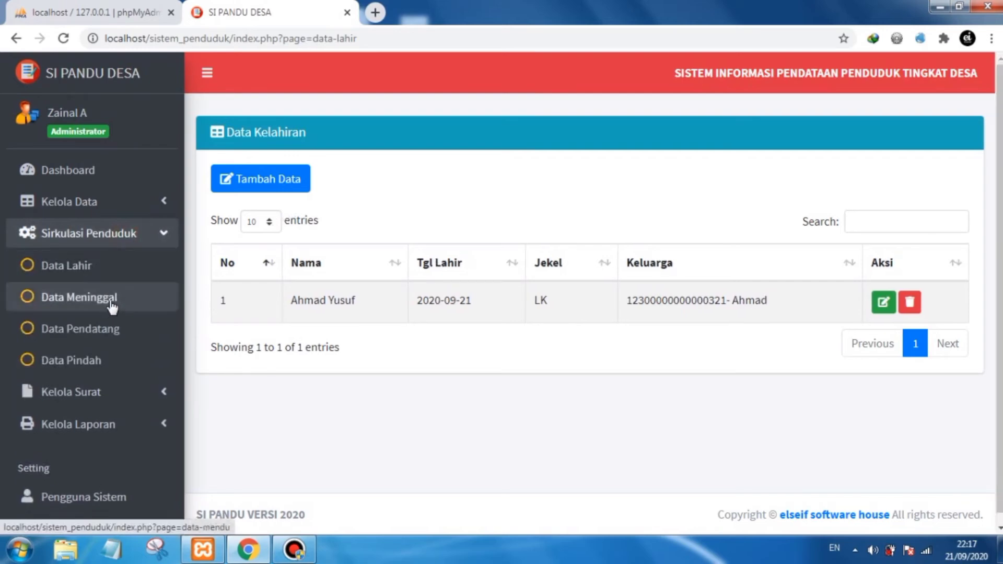
pyautogui.click(111, 300)
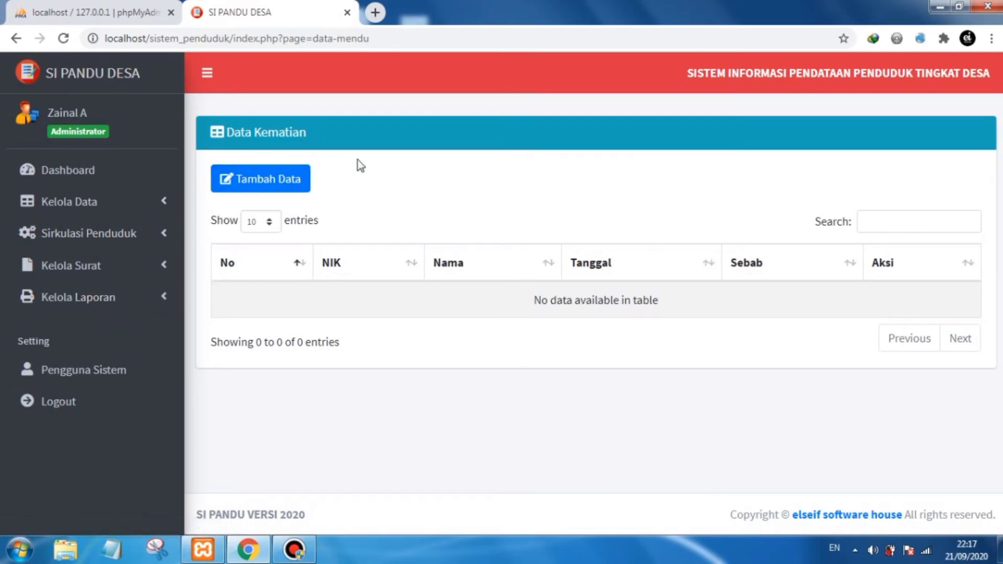
pyautogui.click(280, 184)
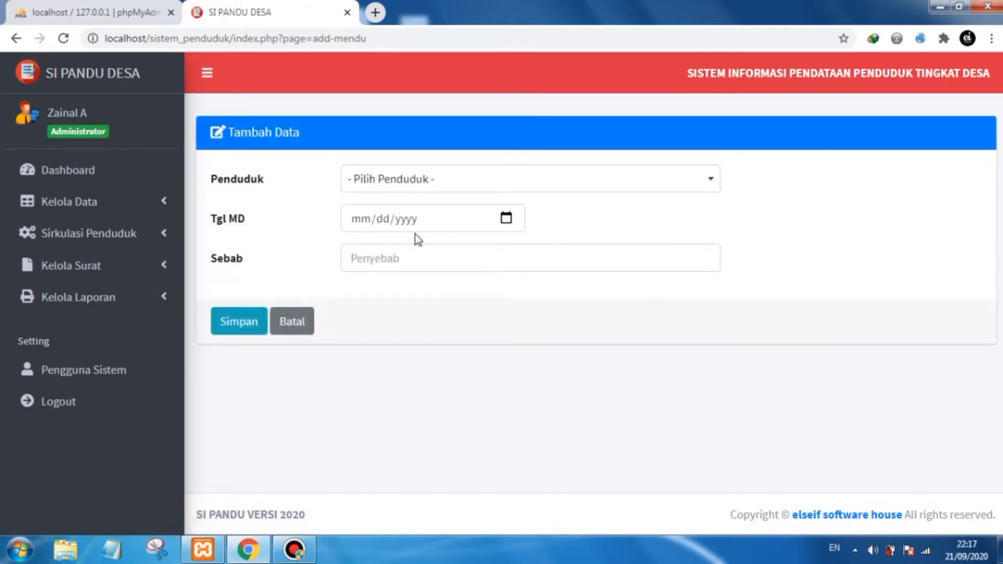
pyautogui.click(458, 186)
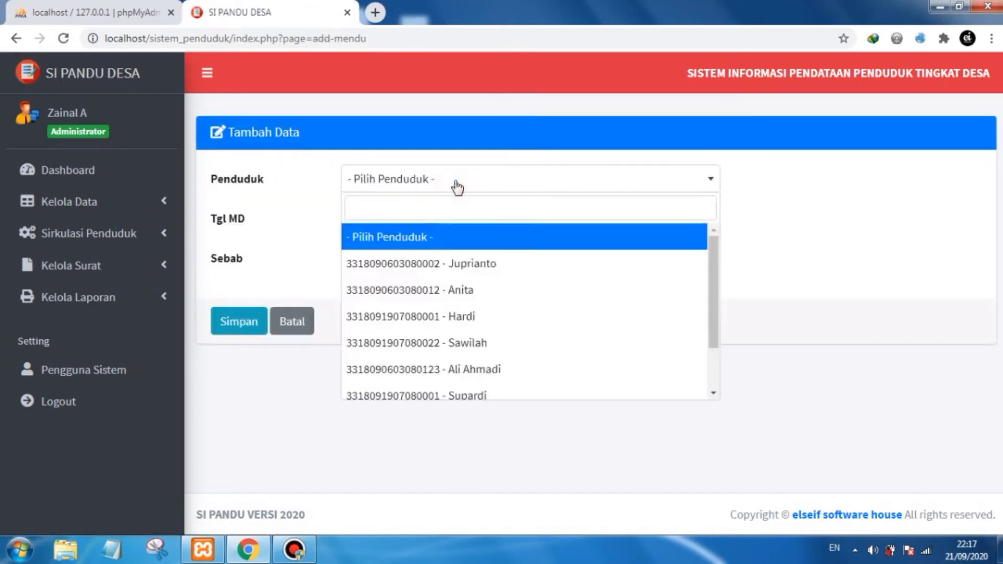
pyautogui.click(461, 186)
pyautogui.click(706, 224)
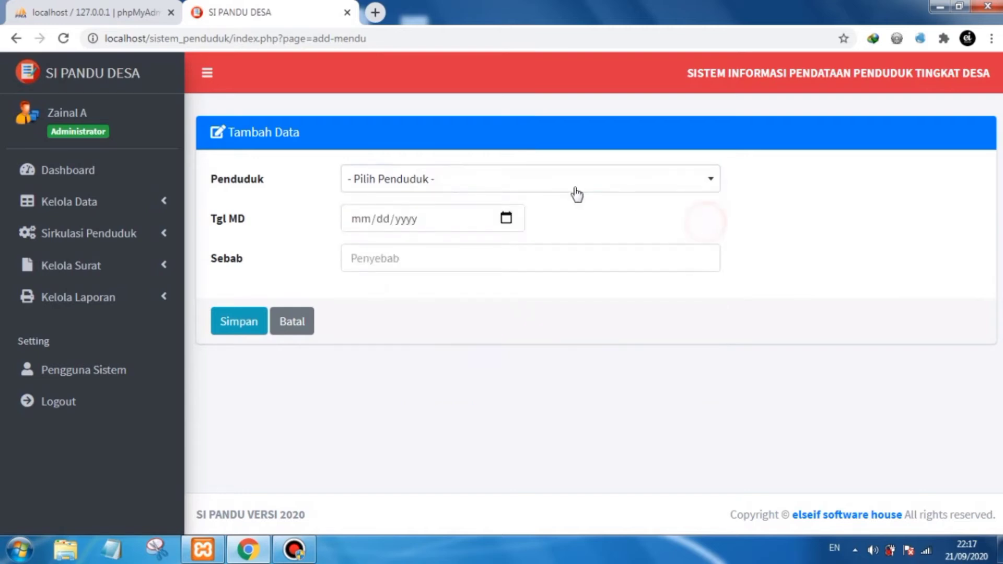
pyautogui.click(563, 183)
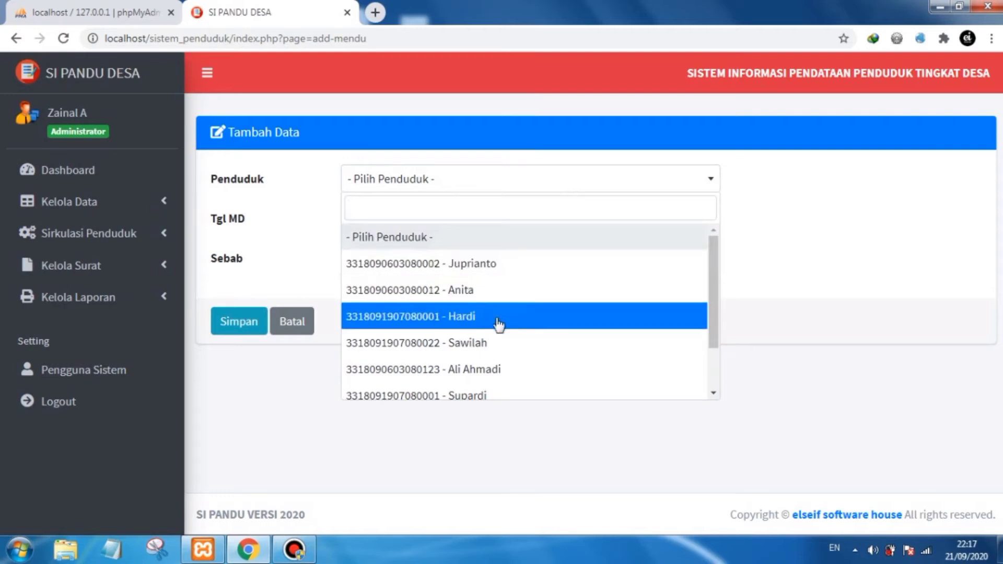
pyautogui.moveTo(711, 295); pyautogui.dragTo(711, 340)
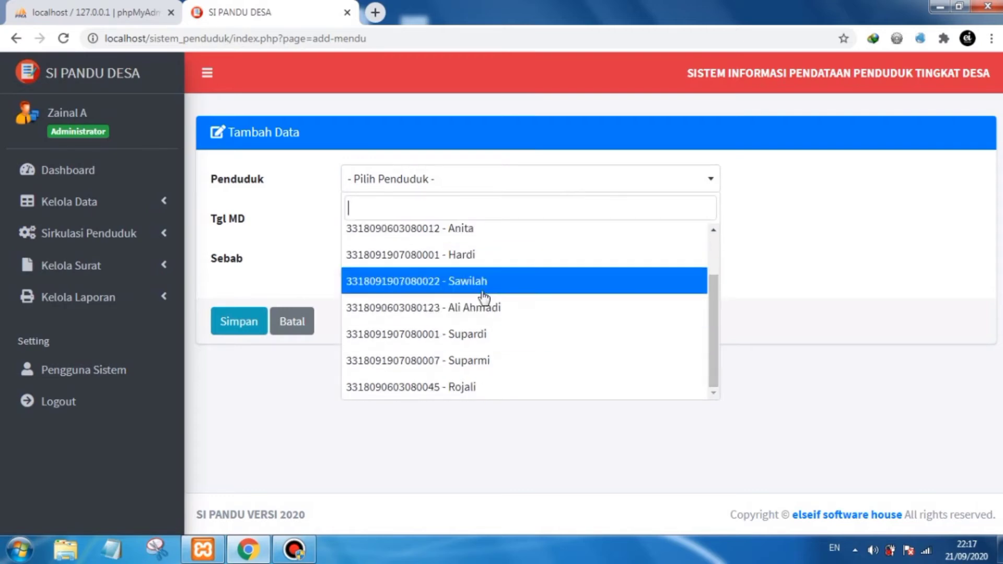
pyautogui.click(157, 202)
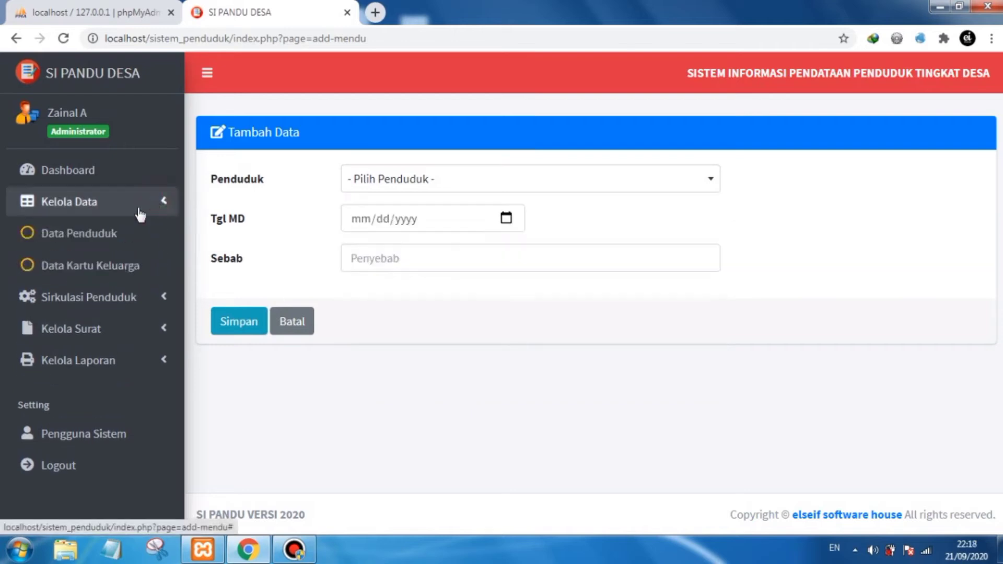
# - Open the resident data list and look through the residents and their family cards
pyautogui.click(120, 235)
pyautogui.scroll(-3, 601, 293)
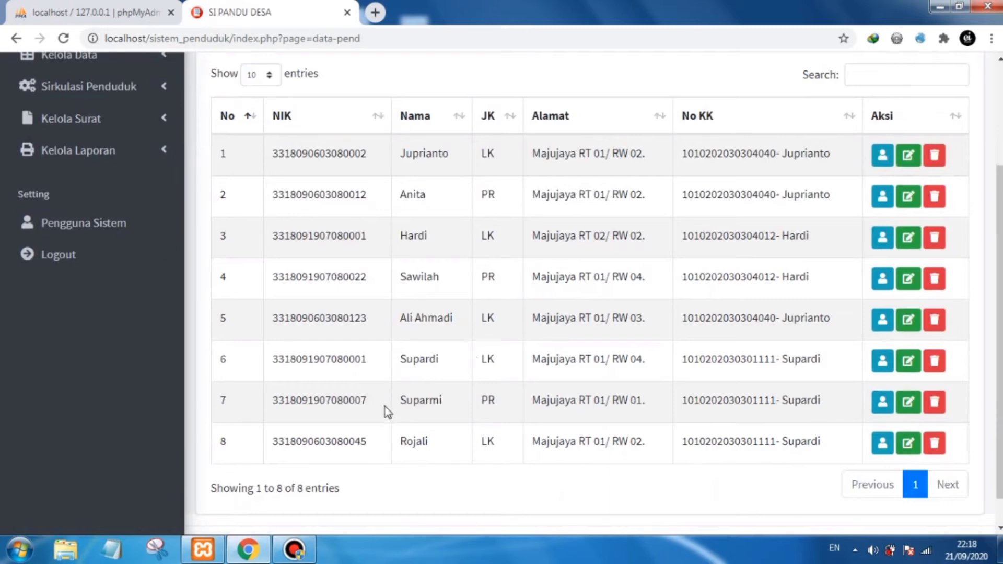
pyautogui.moveTo(444, 364); pyautogui.dragTo(394, 360)
pyautogui.click(444, 369)
pyautogui.doubleClick(443, 361)
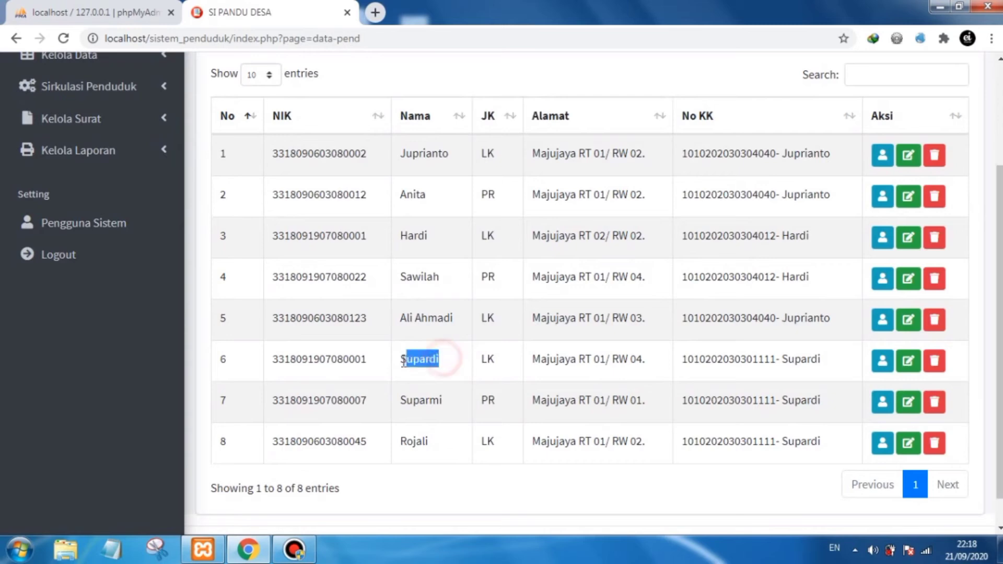
pyautogui.click(418, 378)
pyautogui.scroll(1, 419, 373)
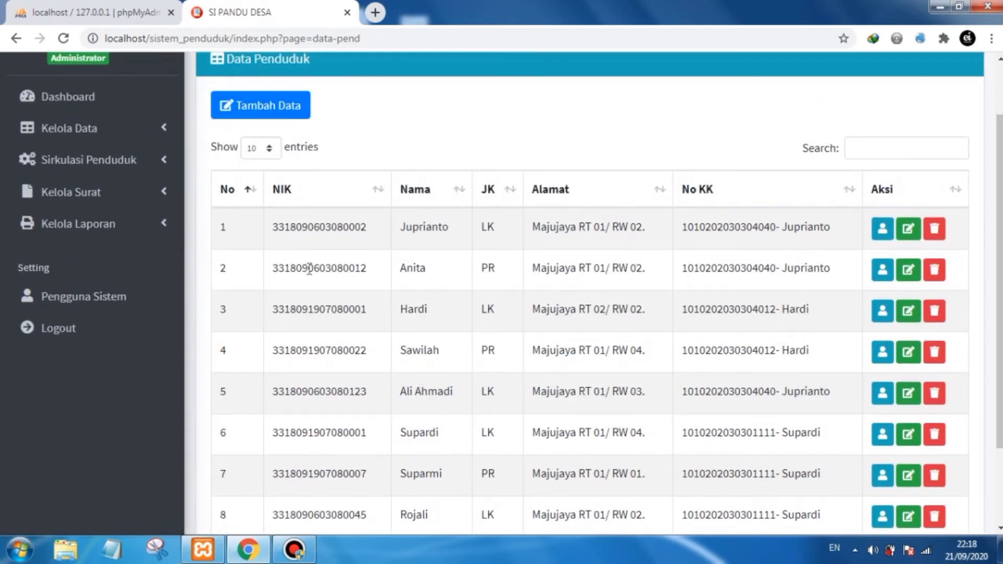
# - Start a new death record and select the resident Supardi by searching 'supa'
pyautogui.click(148, 165)
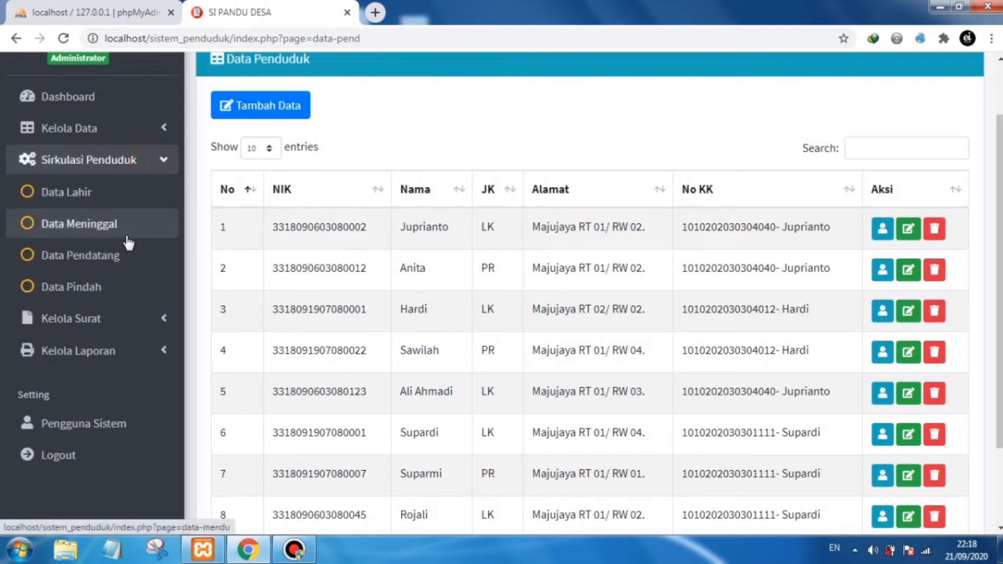
pyautogui.click(124, 226)
pyautogui.click(275, 188)
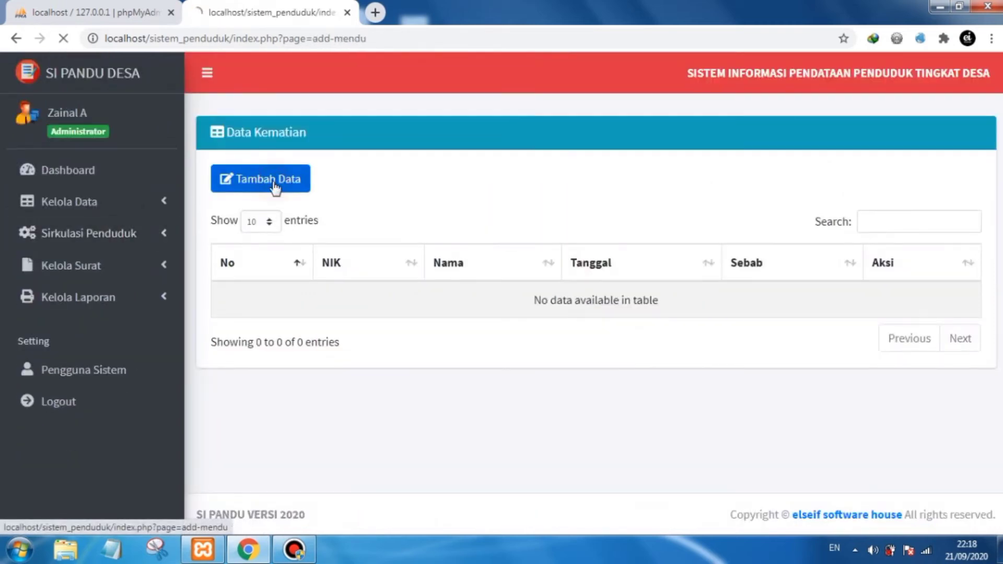
pyautogui.click(460, 179)
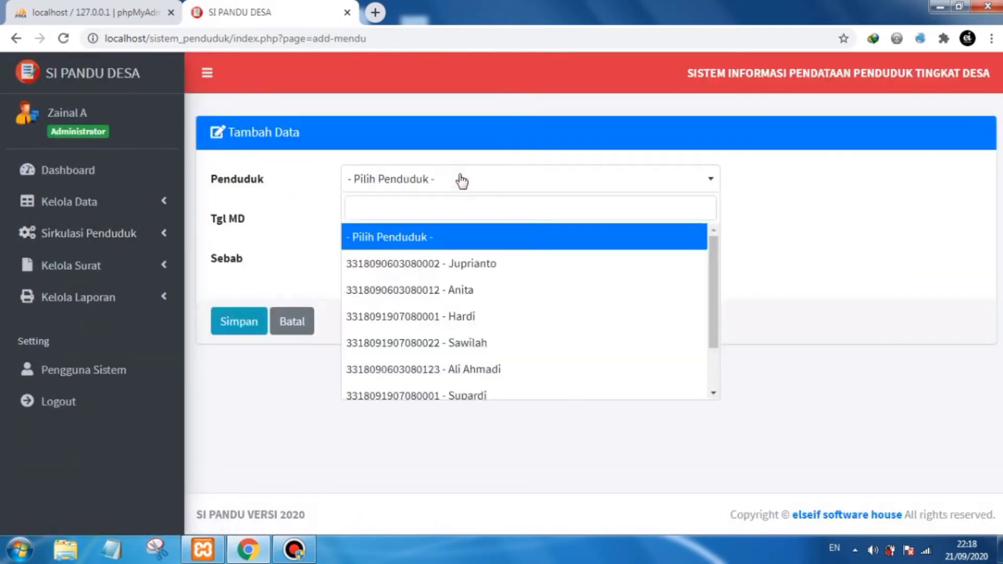
pyautogui.write('su')
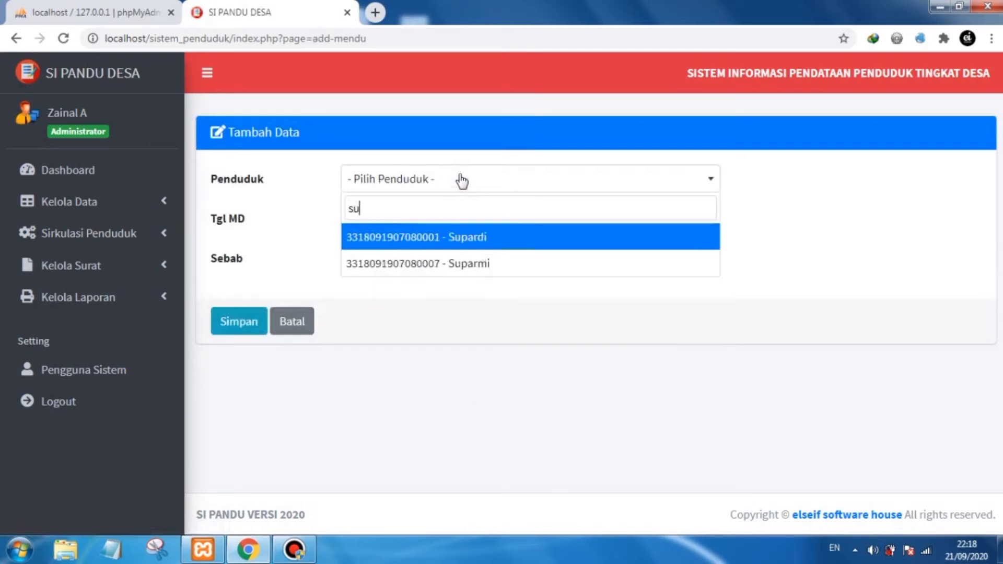
pyautogui.write('pa')
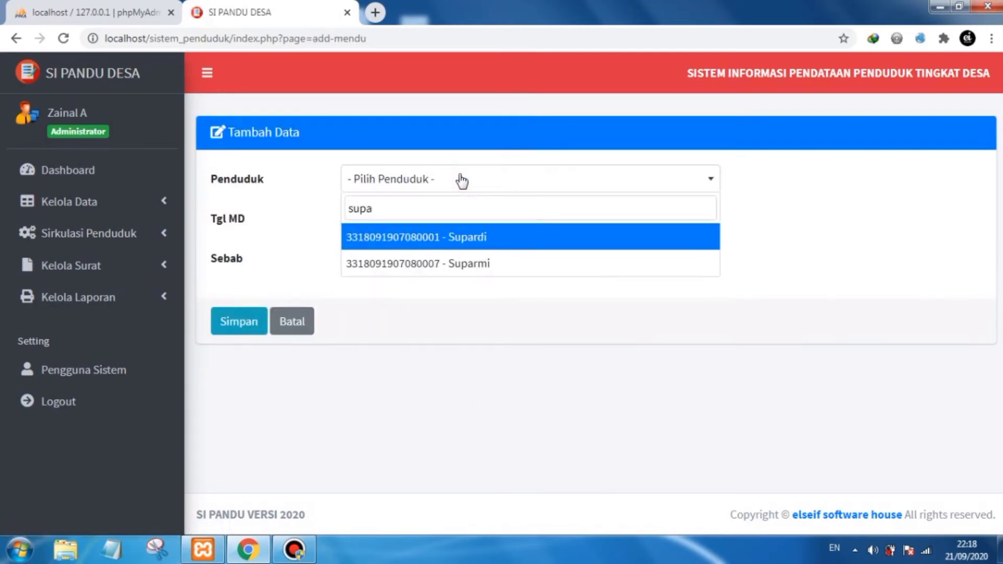
pyautogui.click(459, 242)
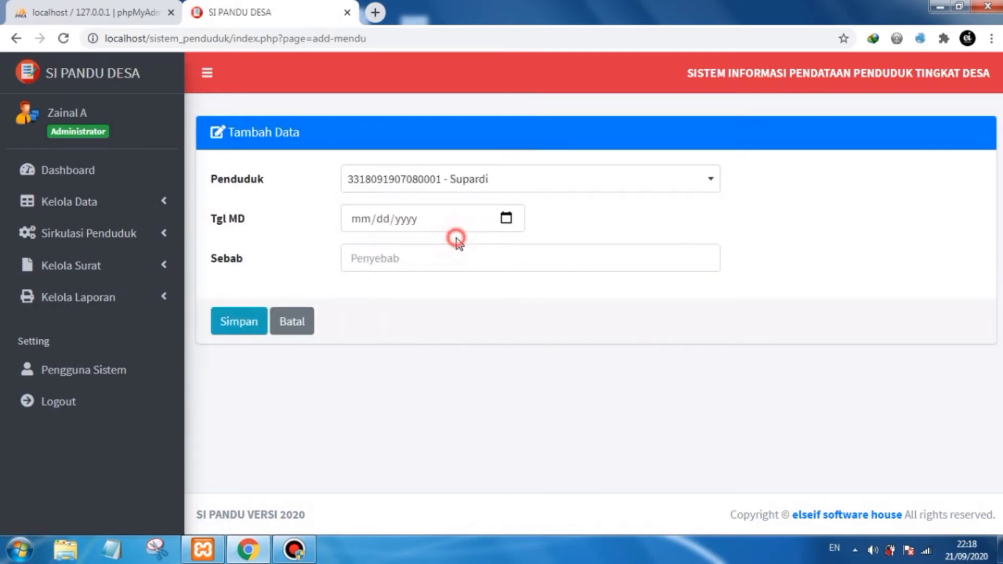
# - Set the death date to 09/21/2020 and the cause to Sakit, then save the record
pyautogui.click(507, 221)
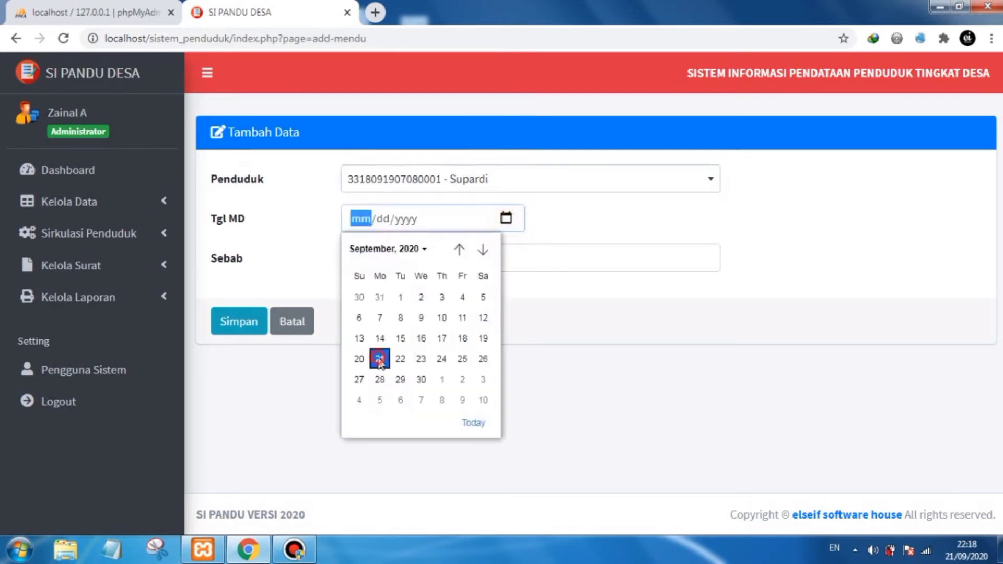
pyautogui.click(380, 360)
pyautogui.click(385, 261)
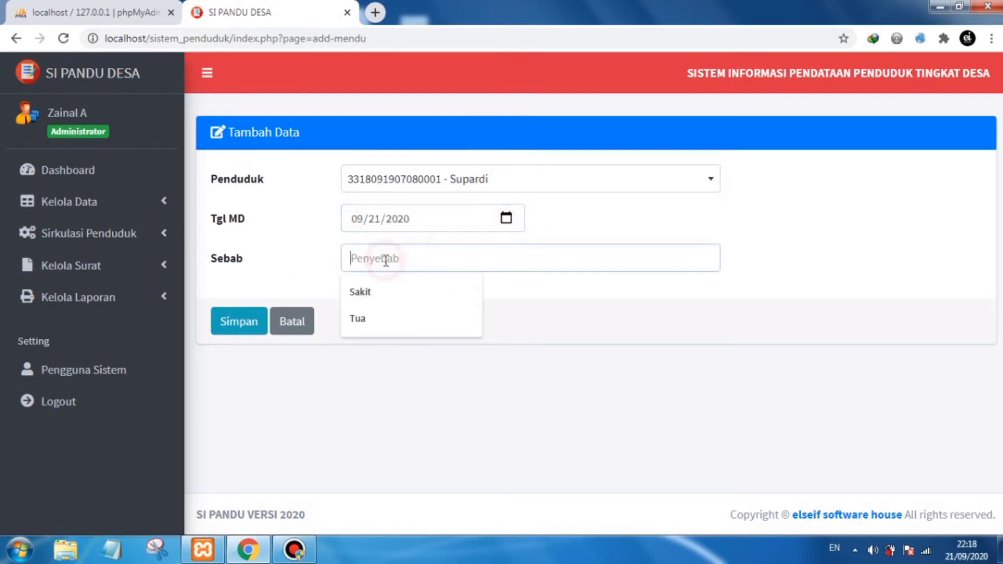
pyautogui.click(379, 292)
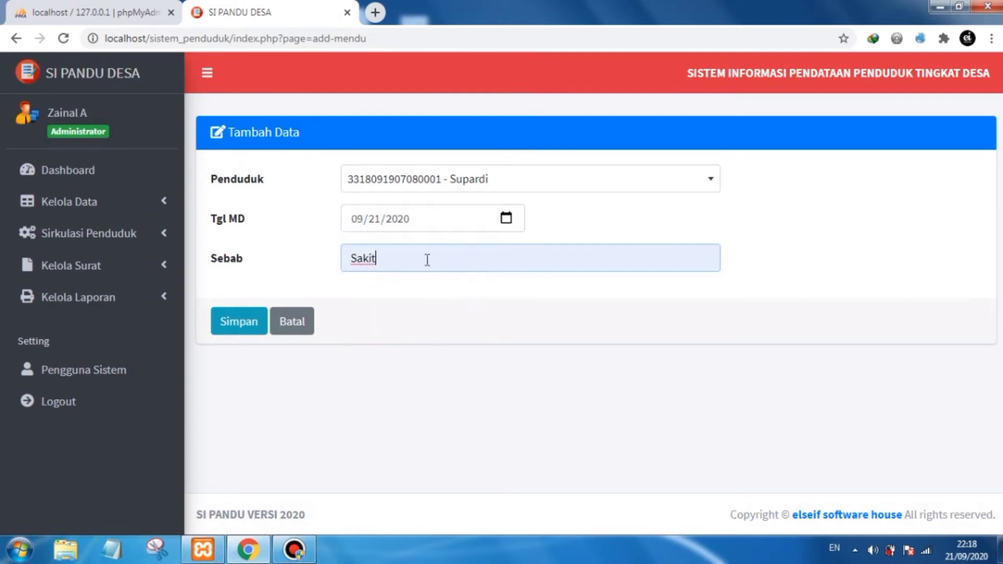
pyautogui.click(250, 323)
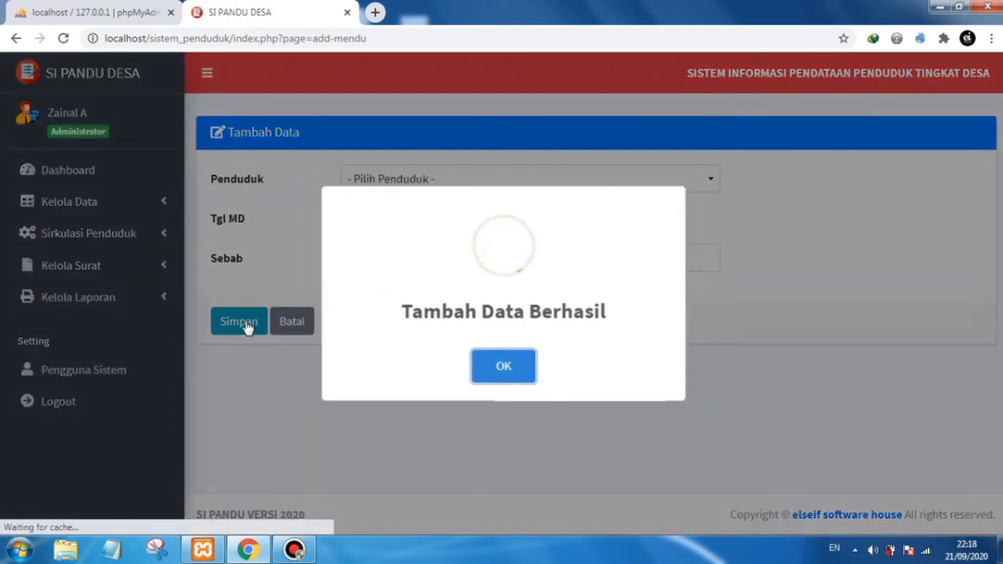
pyautogui.click(499, 371)
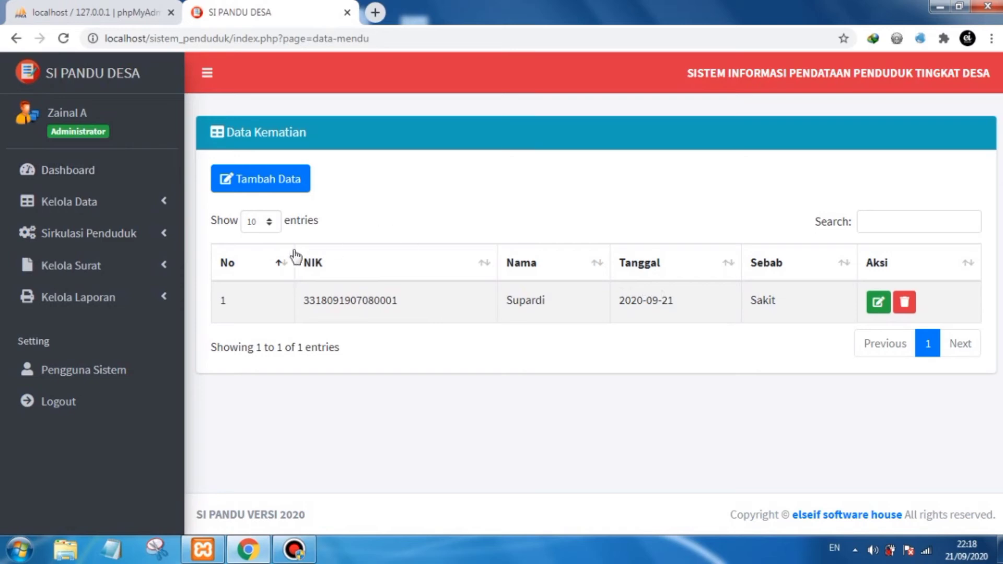
pyautogui.click(128, 204)
pyautogui.click(128, 207)
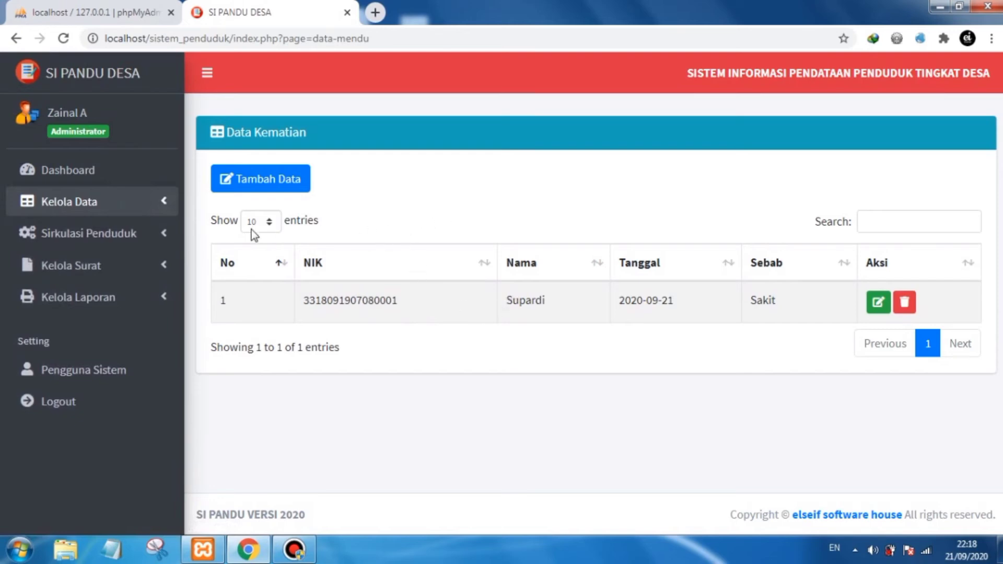
# - Open the resident data list and search it for 'supardi'
pyautogui.click(146, 207)
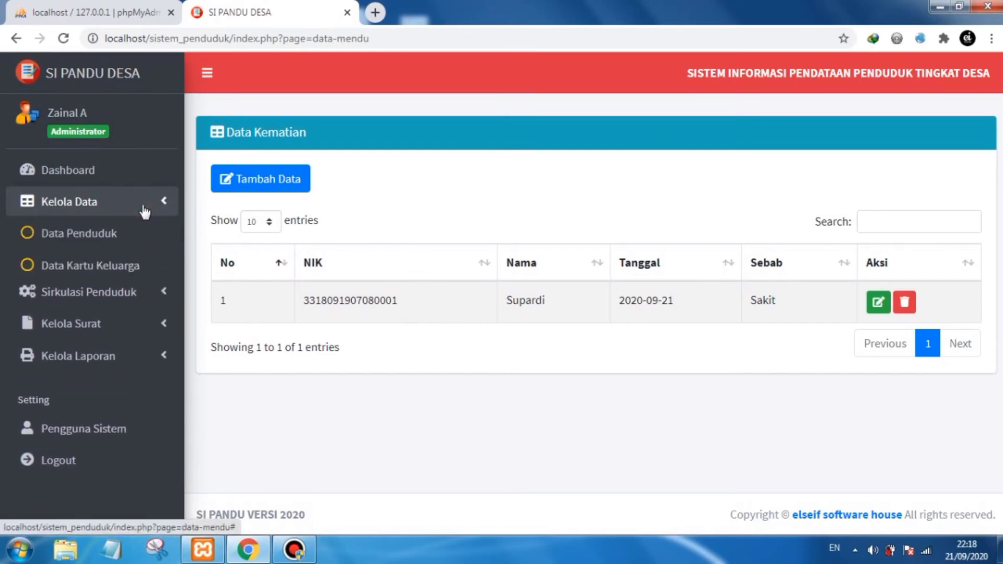
pyautogui.click(108, 237)
pyautogui.scroll(-3, 486, 400)
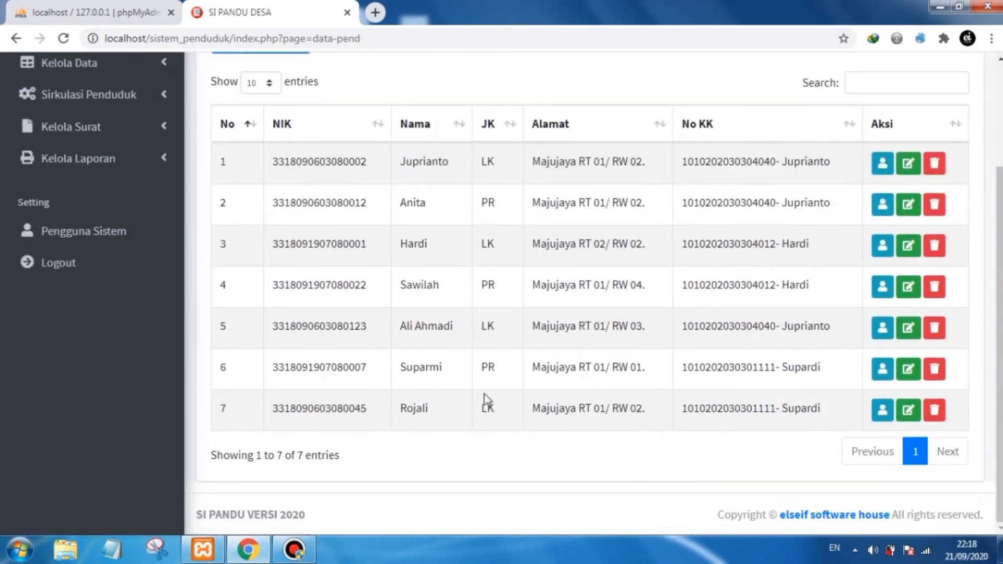
pyautogui.scroll(2, 426, 371)
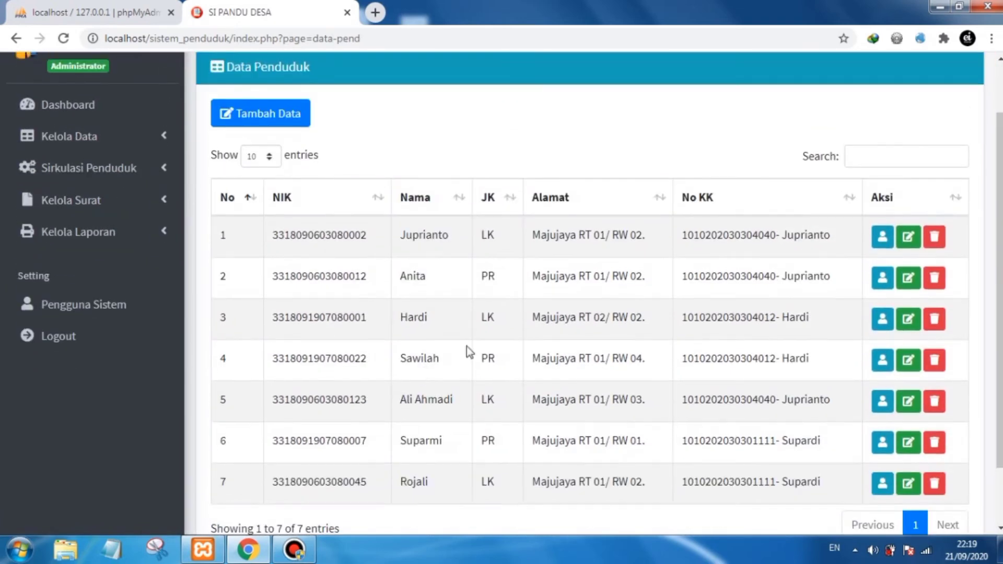
pyautogui.click(854, 157)
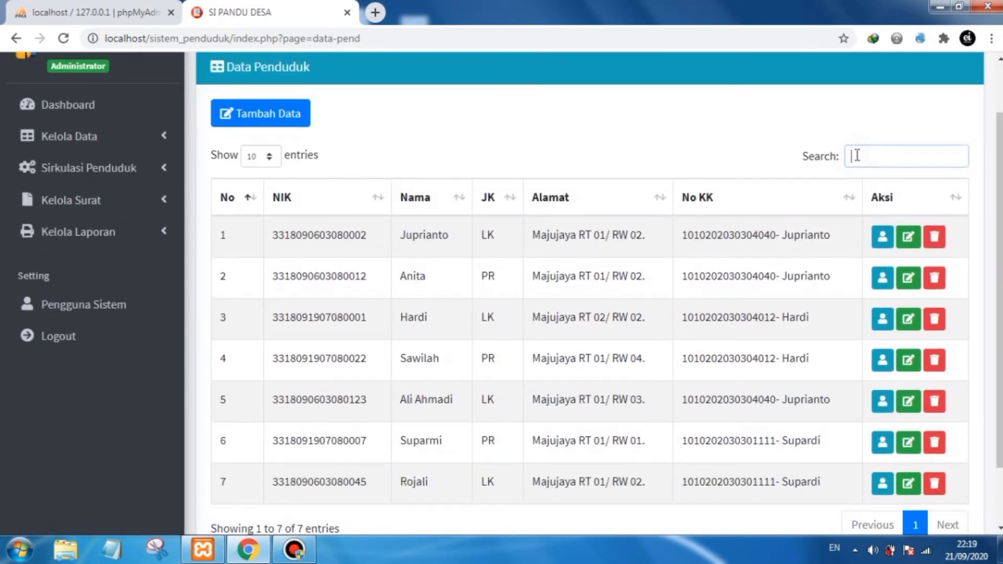
pyautogui.write('supardi')
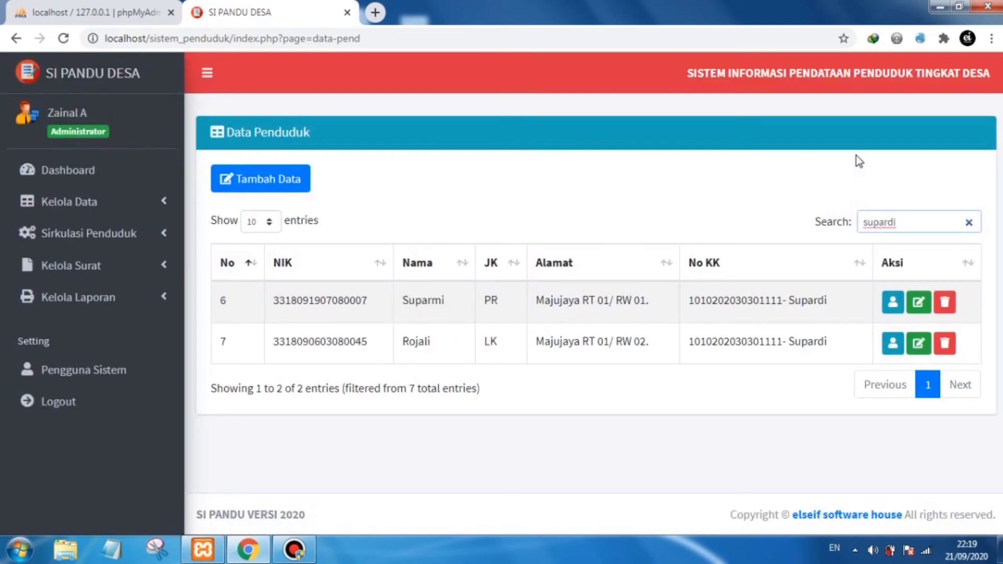
pyautogui.doubleClick(447, 305)
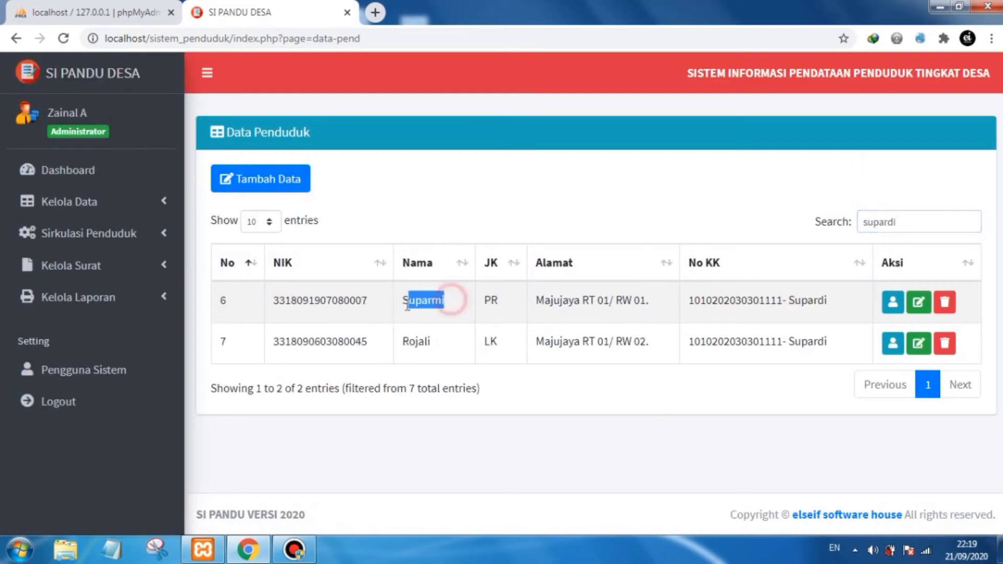
pyautogui.click(450, 307)
pyautogui.doubleClick(448, 303)
pyautogui.click(430, 312)
pyautogui.doubleClick(444, 304)
pyautogui.click(425, 309)
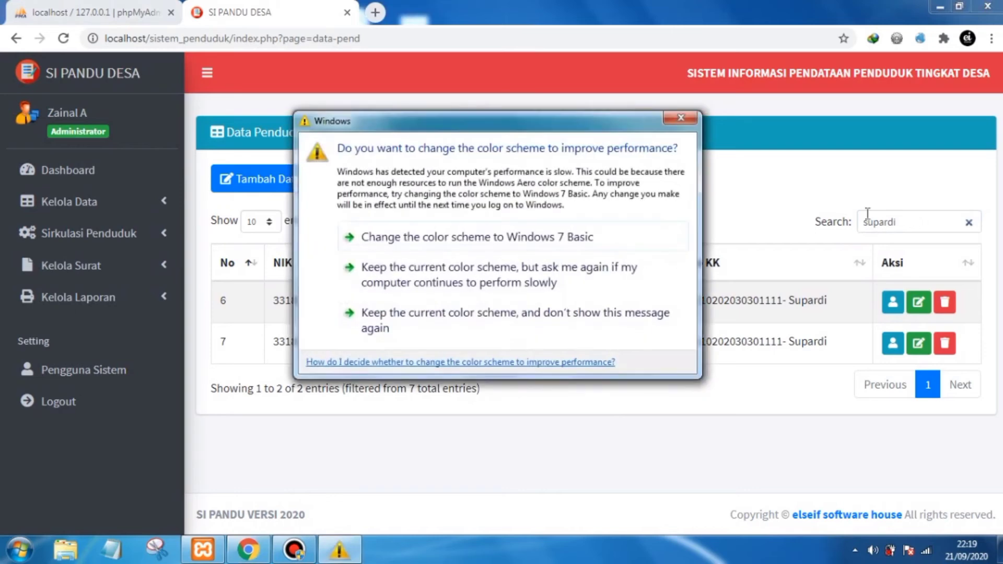
pyautogui.click(671, 125)
# - Clear the resident search and open the death records list
pyautogui.moveTo(906, 223); pyautogui.dragTo(859, 225)
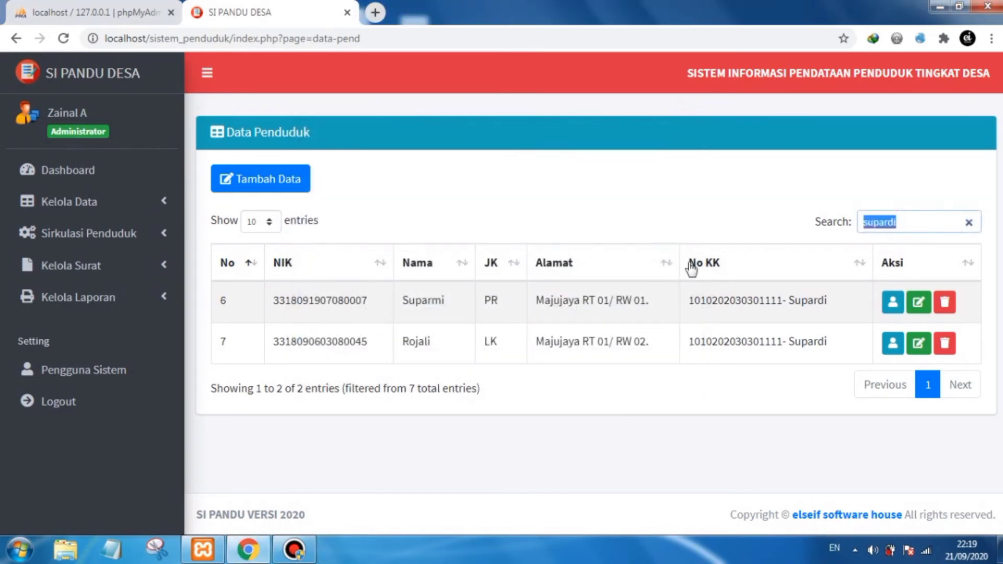
pyautogui.click(968, 220)
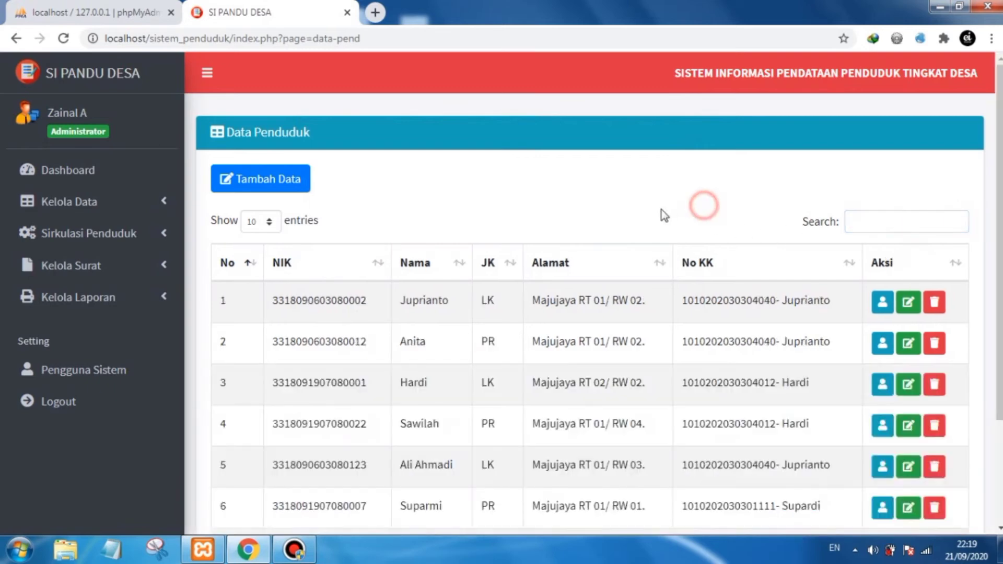
pyautogui.scroll(-2, 663, 212)
pyautogui.click(163, 166)
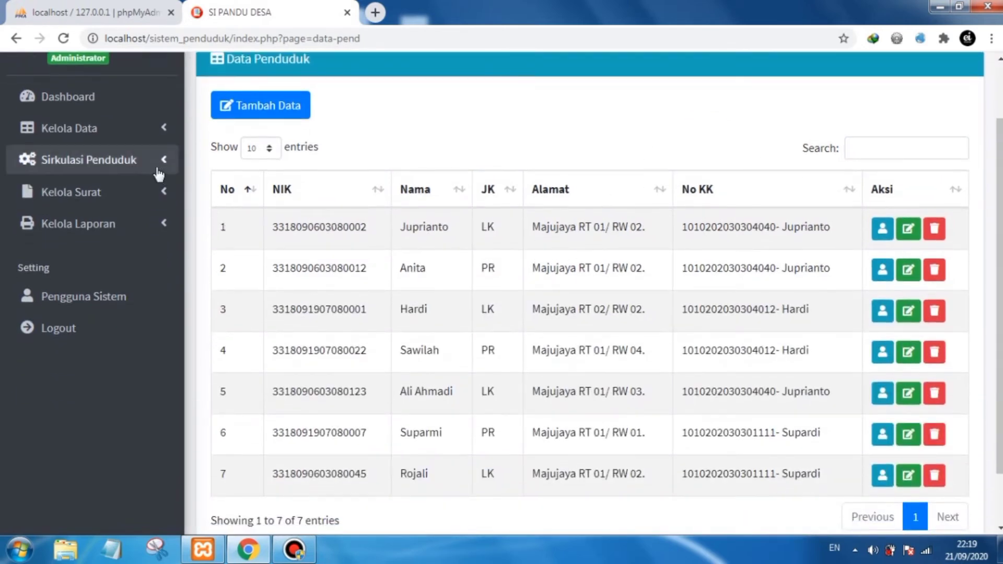
pyautogui.click(108, 227)
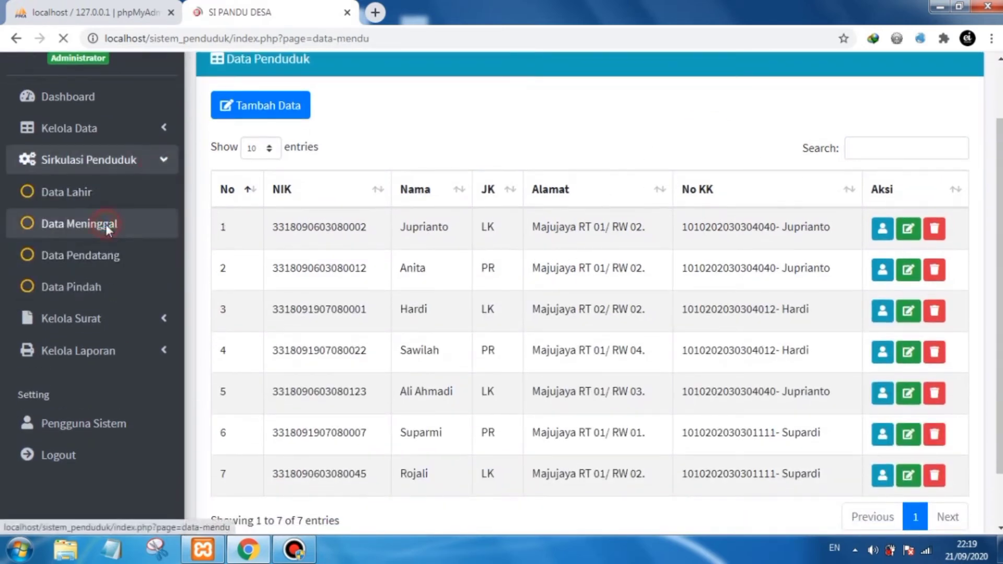
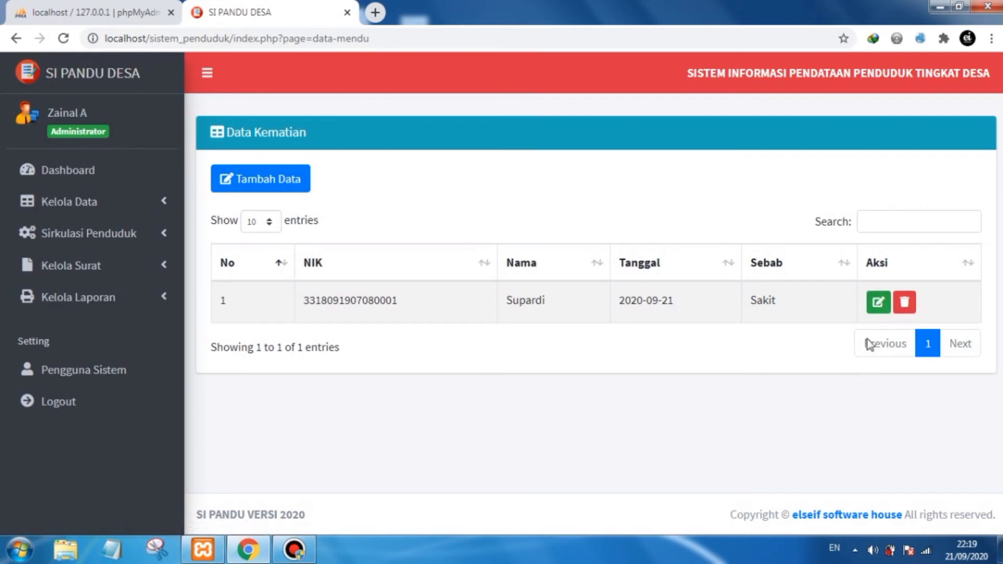
# - Edit the existing death record and change the cause of death to Usia Tua, then save it
pyautogui.click(875, 306)
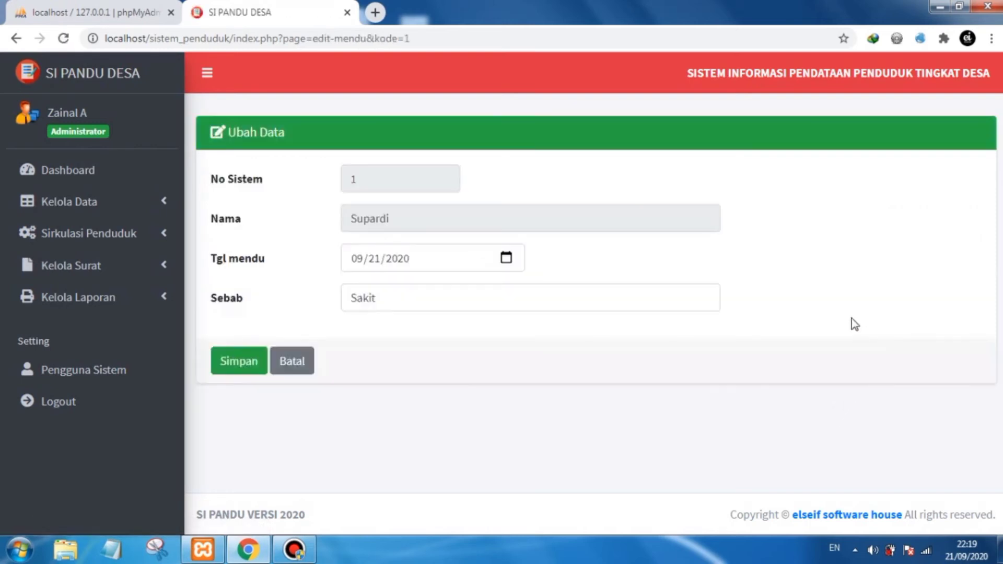
pyautogui.doubleClick(407, 217)
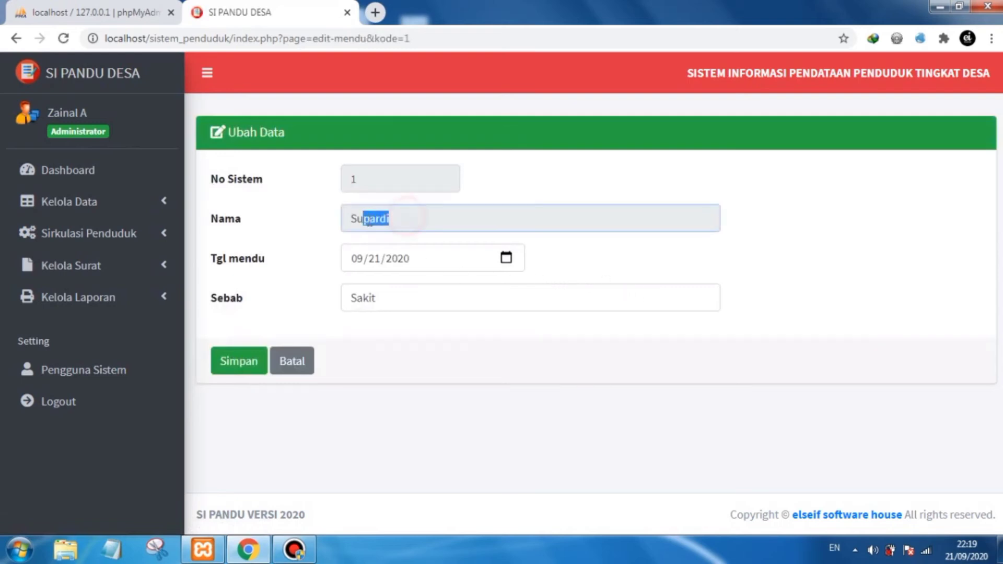
pyautogui.click(407, 218)
pyautogui.click(565, 247)
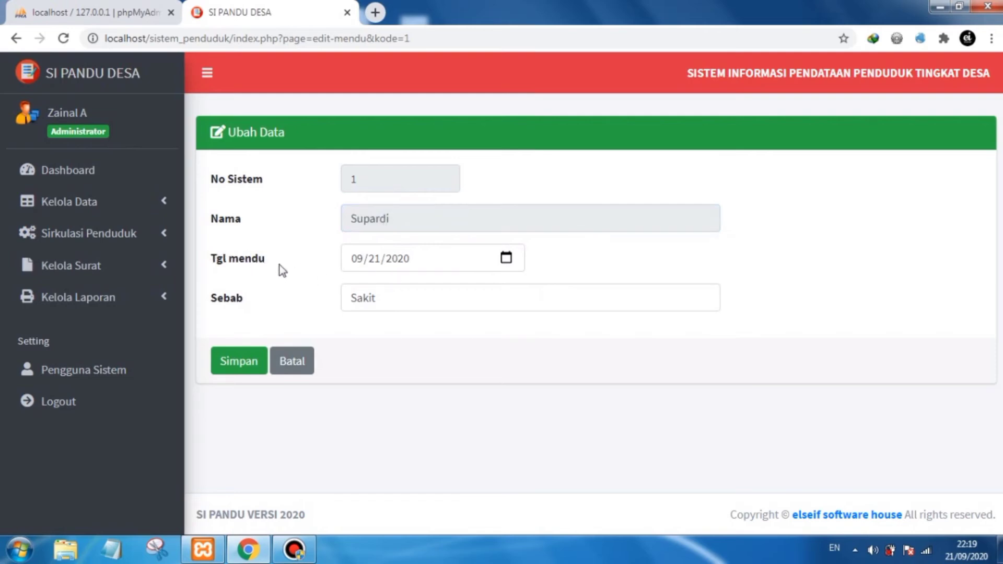
pyautogui.click(457, 293)
pyautogui.click(507, 258)
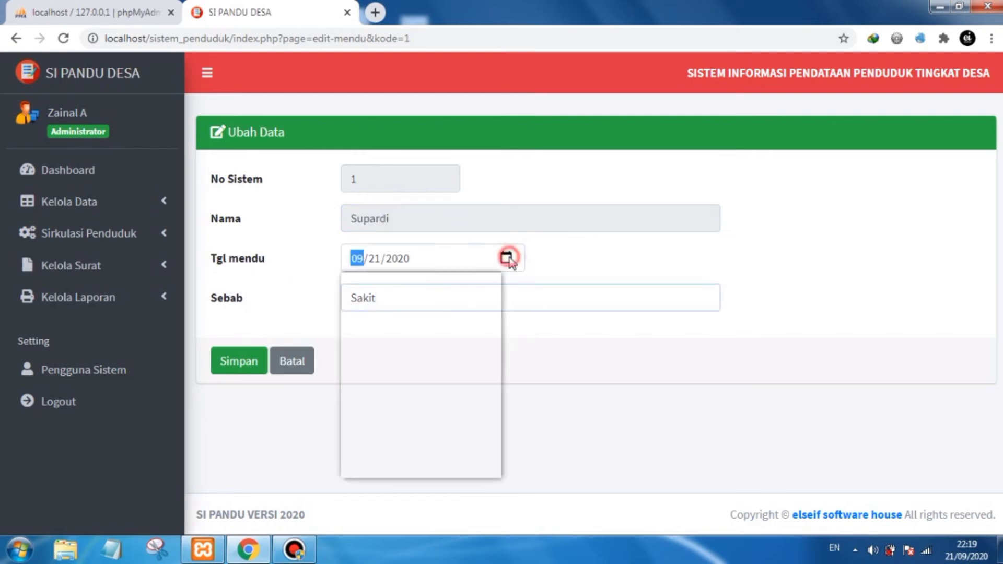
pyautogui.click(554, 253)
pyautogui.moveTo(405, 298); pyautogui.dragTo(344, 302)
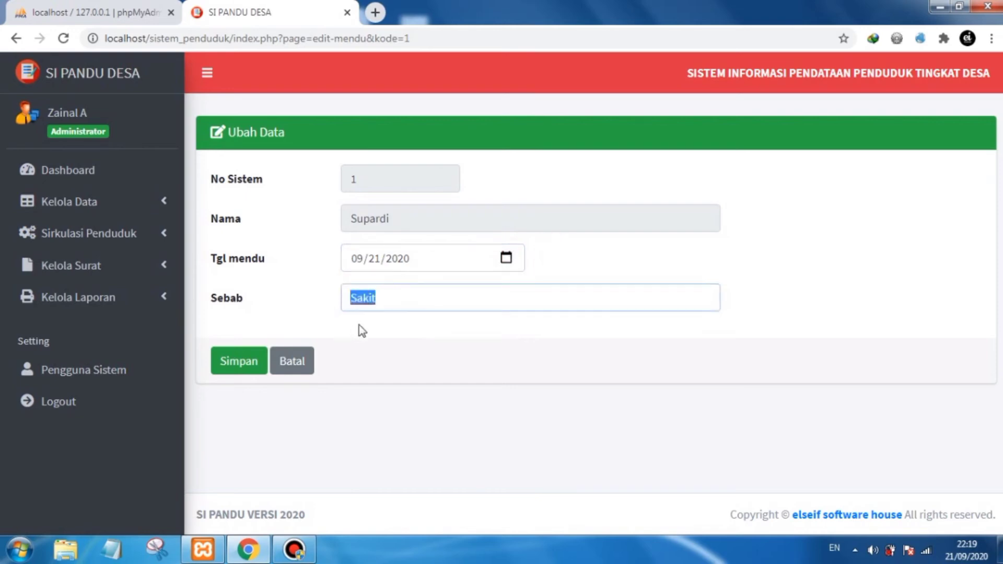
pyautogui.write('Usia Tua')
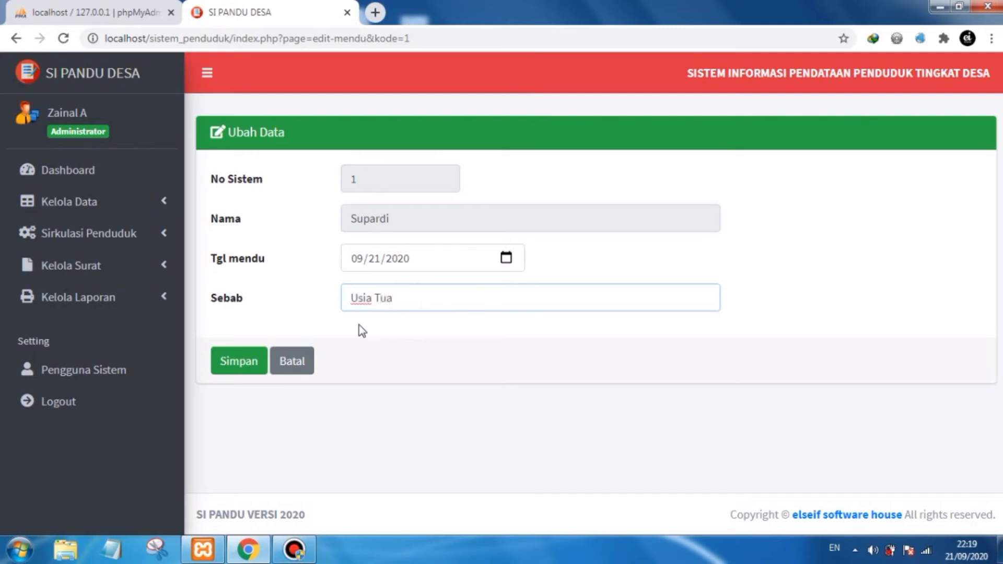
pyautogui.click(254, 348)
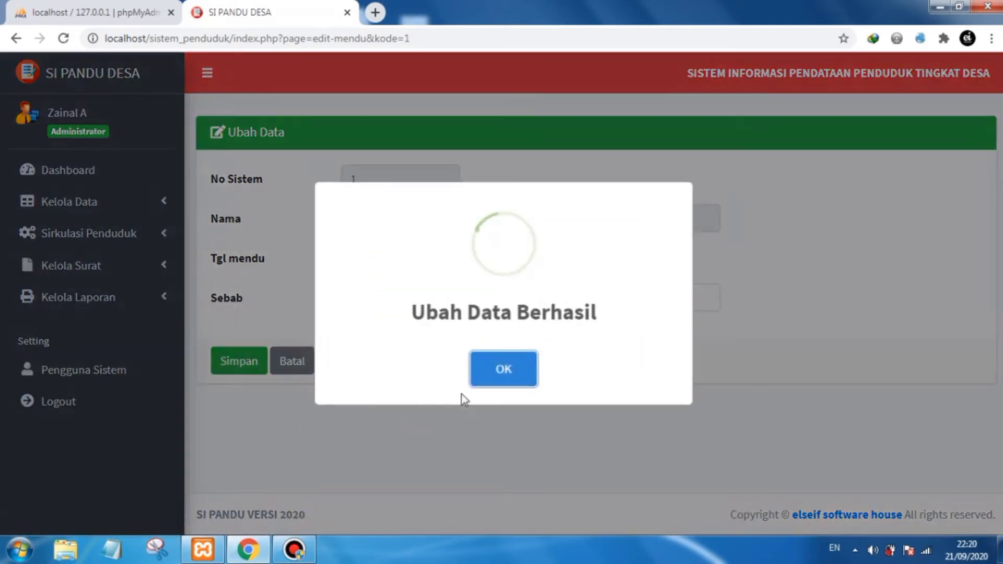
pyautogui.click(518, 367)
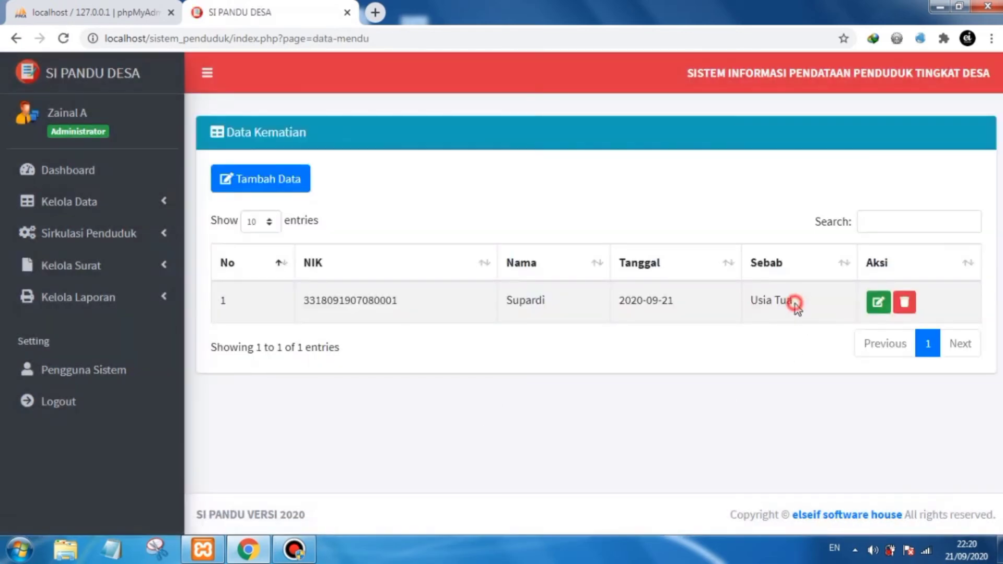
# - Open the newcomer records (Data Pendatang) list and start adding a new record
pyautogui.moveTo(795, 306); pyautogui.dragTo(746, 306)
pyautogui.click(757, 340)
pyautogui.click(124, 238)
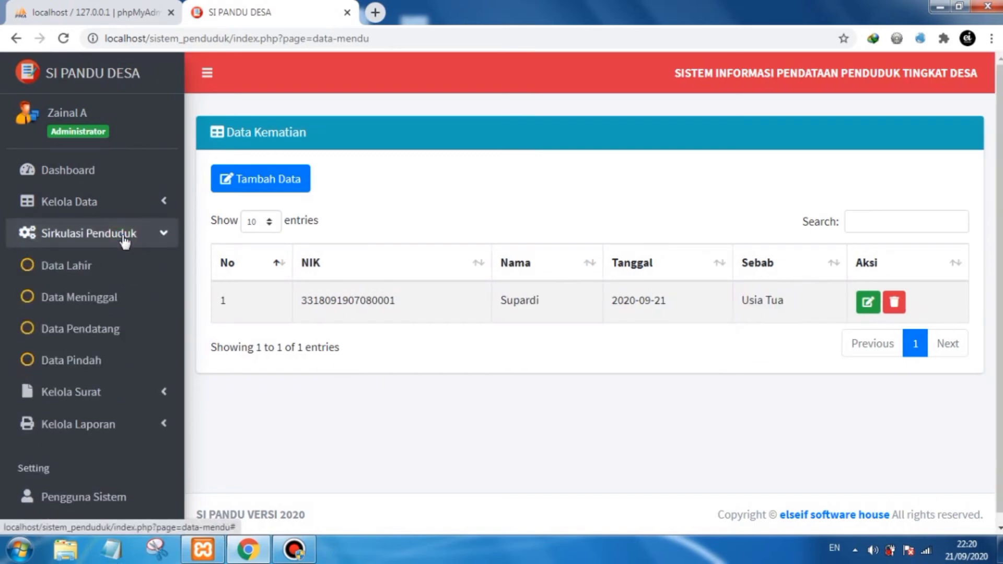
pyautogui.click(124, 328)
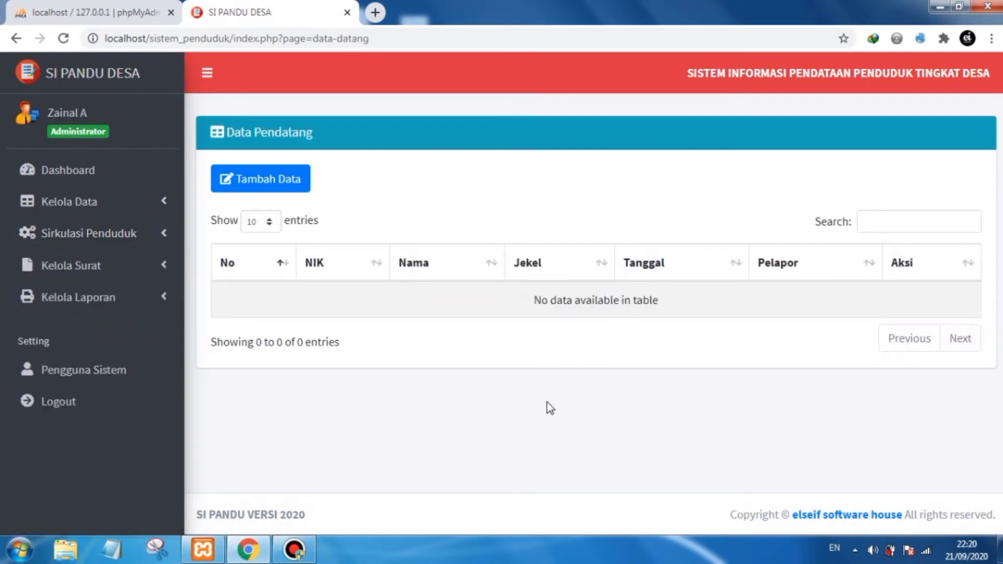
pyautogui.click(272, 179)
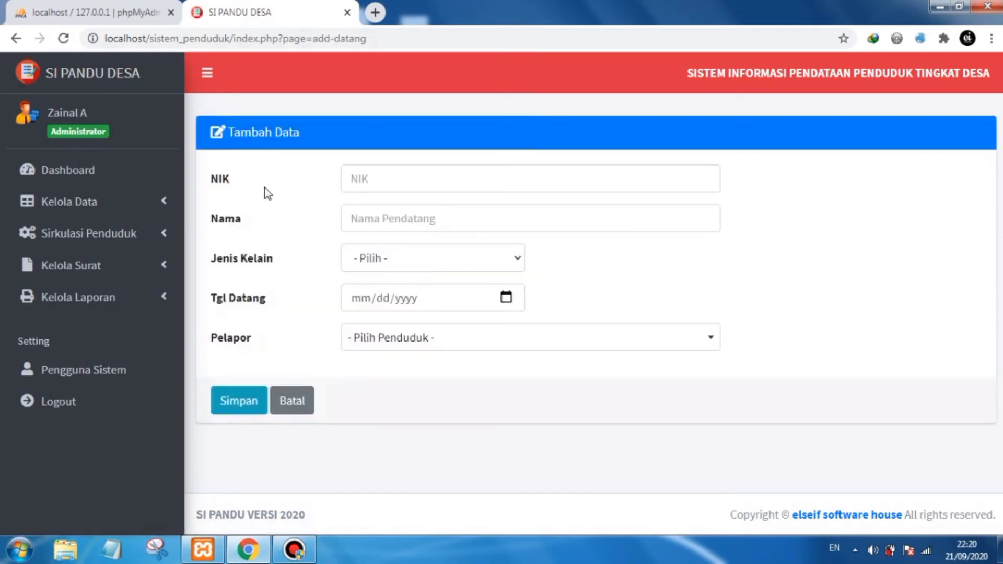
pyautogui.click(295, 551)
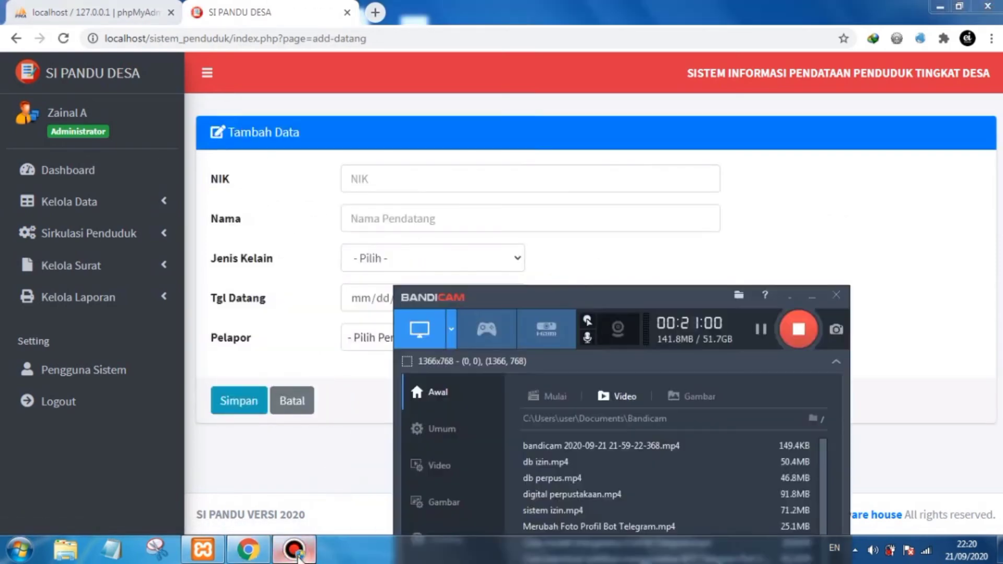
pyautogui.click(295, 551)
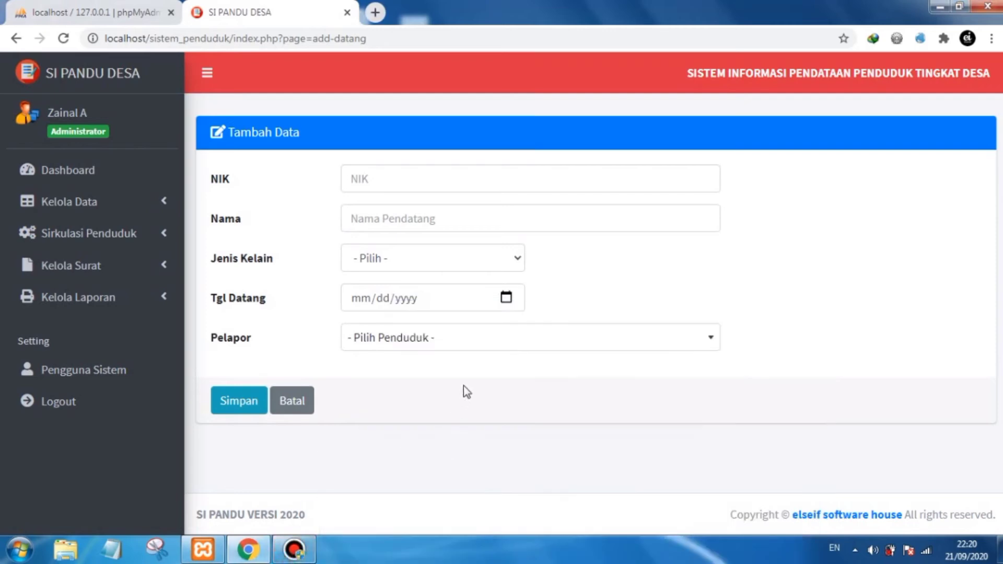
# - Enter the newcomer's NIK and full name in the new record form
pyautogui.click(406, 183)
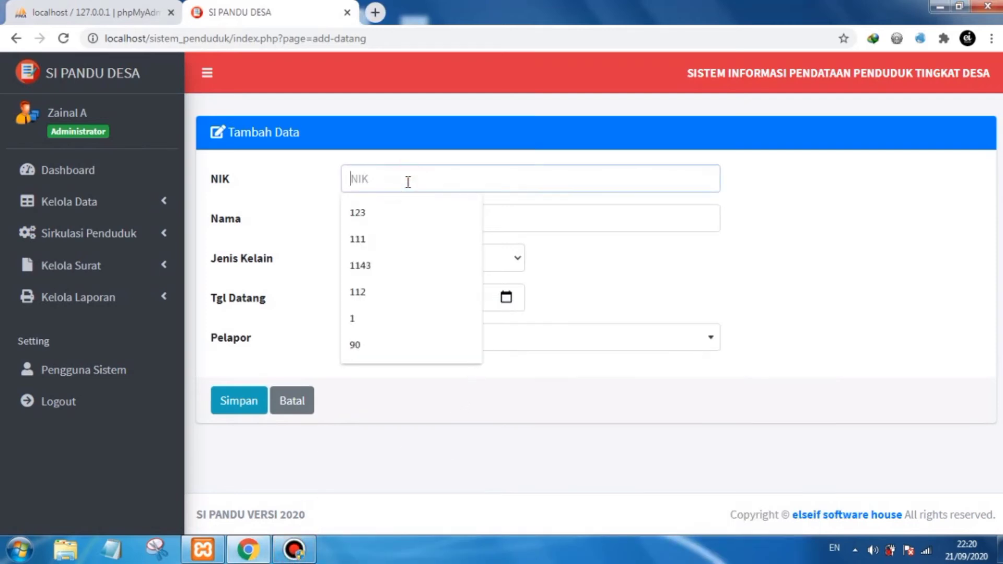
pyautogui.click(636, 253)
pyautogui.click(447, 178)
pyautogui.write('90123489')
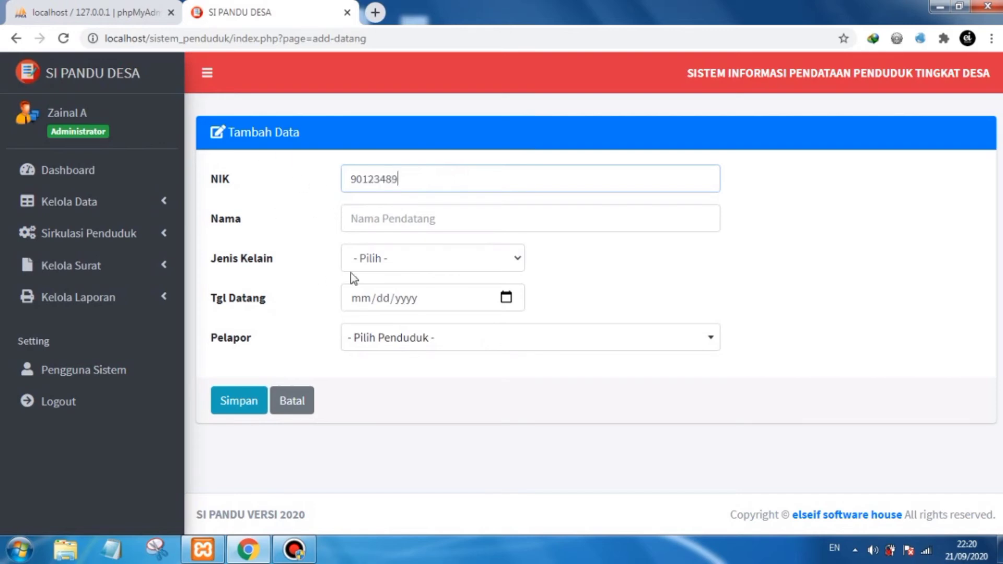
pyautogui.click(372, 219)
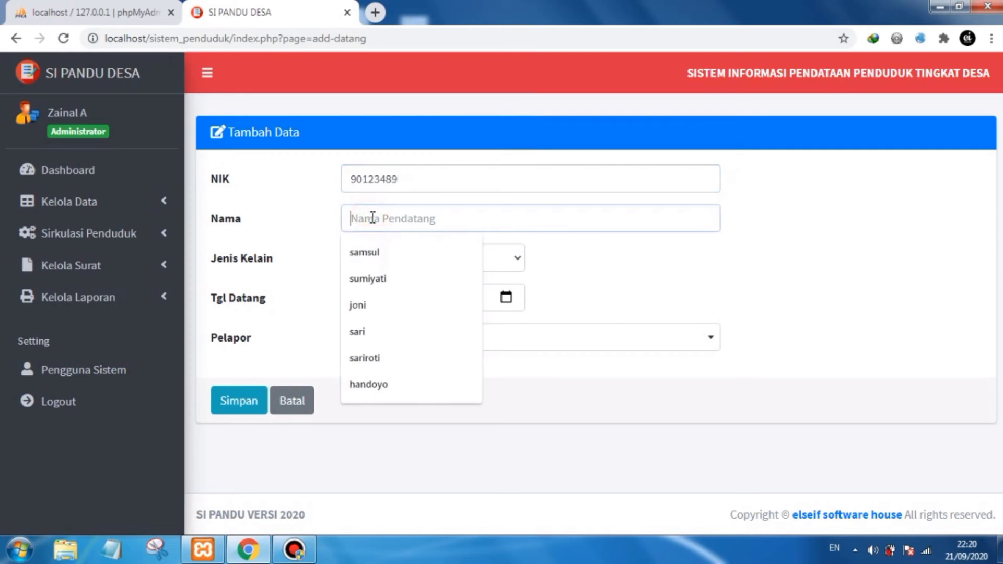
pyautogui.write('Khoiru')
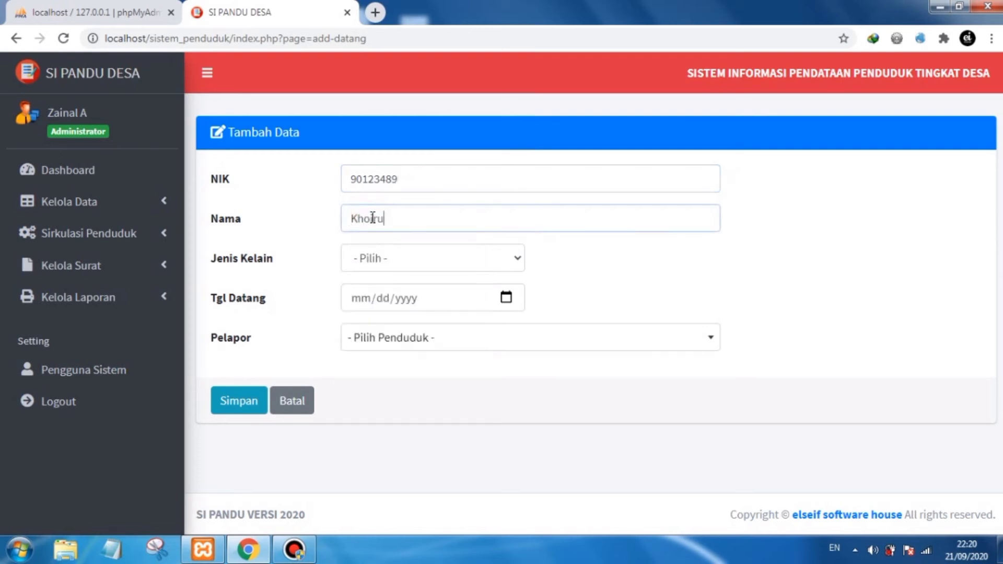
pyautogui.write('m')
# - Set the newcomer's gender to LK and the arrival date to 09/21/2020
pyautogui.click(483, 262)
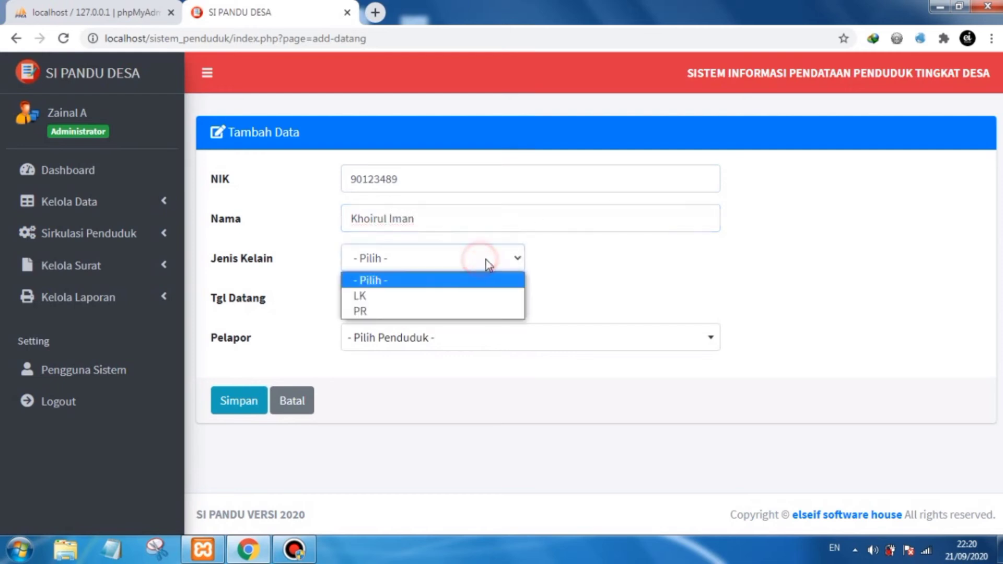
pyautogui.click(459, 292)
pyautogui.click(496, 303)
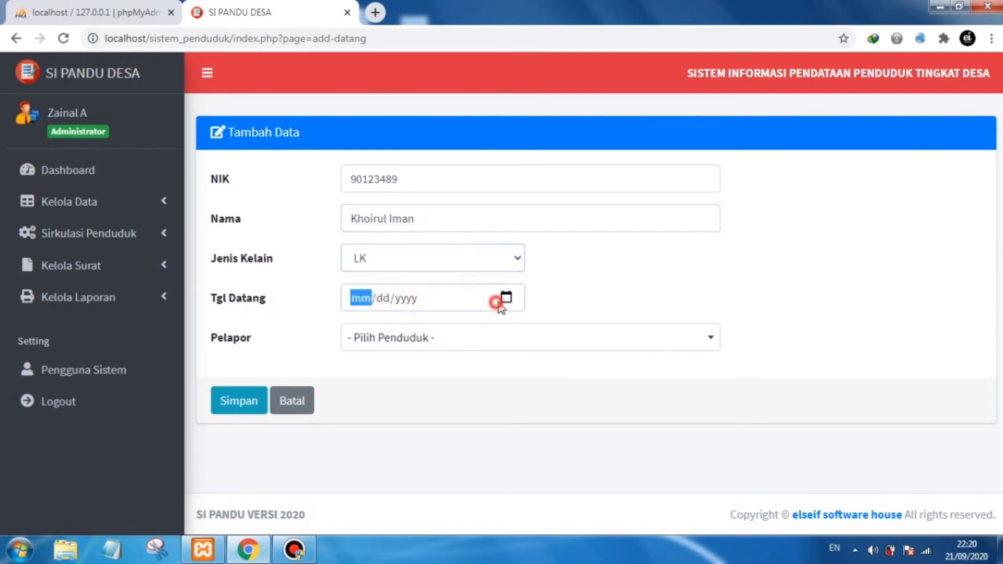
pyautogui.click(505, 298)
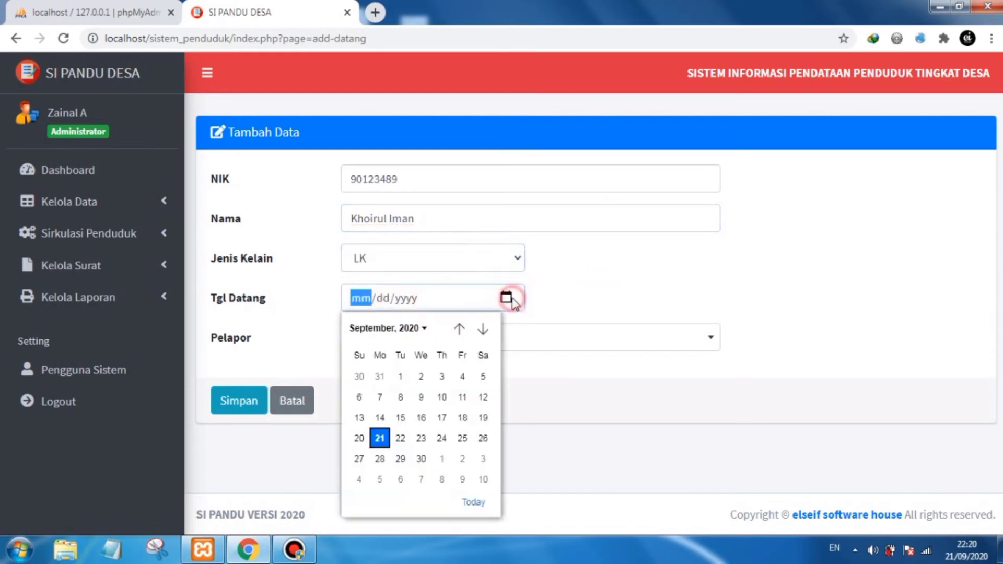
pyautogui.click(380, 439)
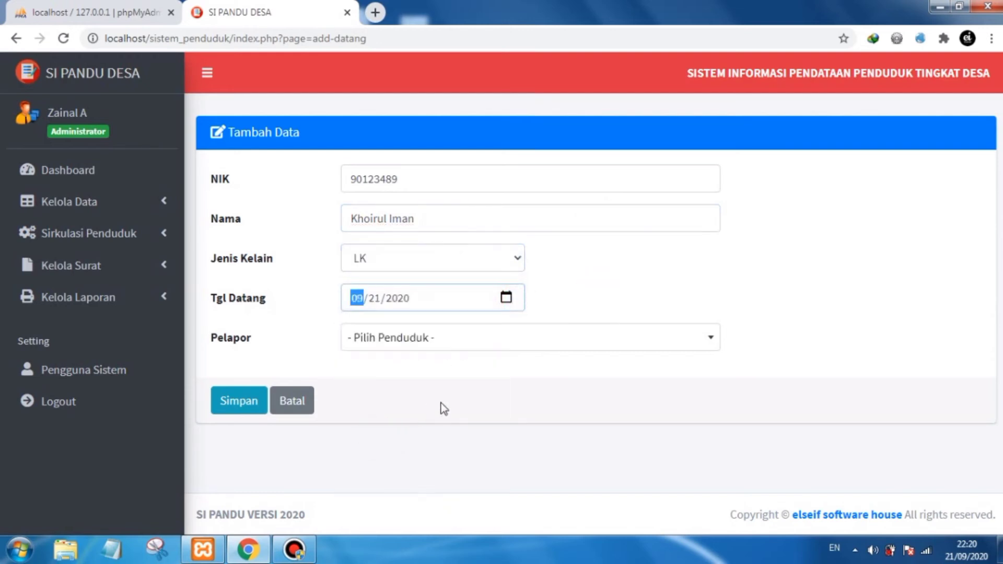
# - Select the first listed resident as the reporter (Pelapor), then save the newcomer record and confirm
pyautogui.click(480, 373)
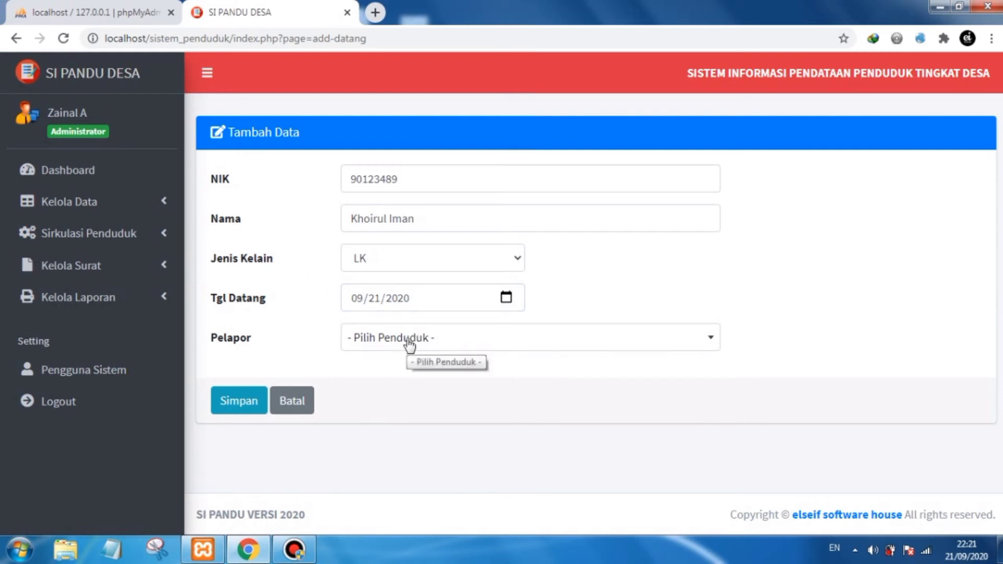
pyautogui.moveTo(425, 218); pyautogui.dragTo(403, 220)
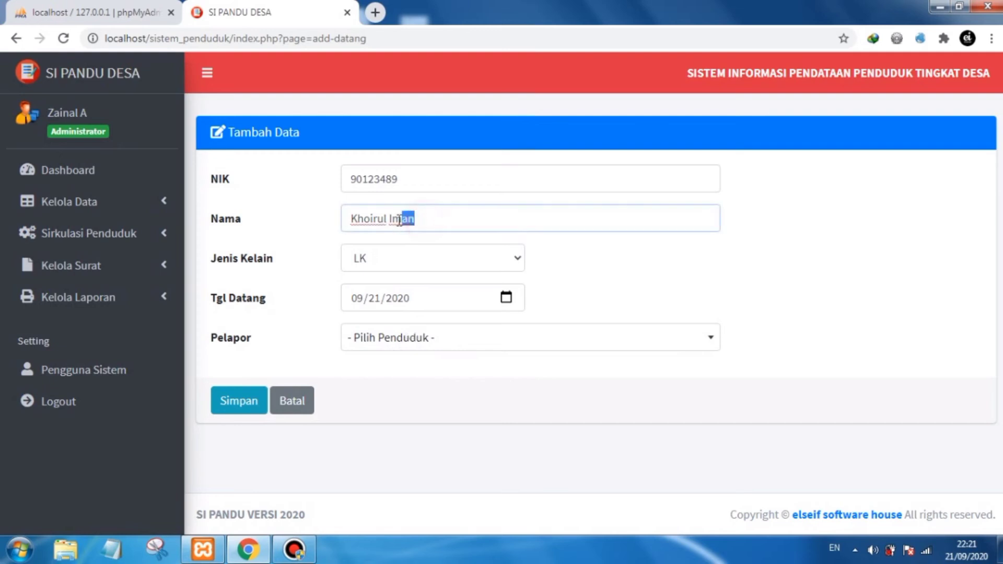
pyautogui.click(633, 280)
pyautogui.click(507, 337)
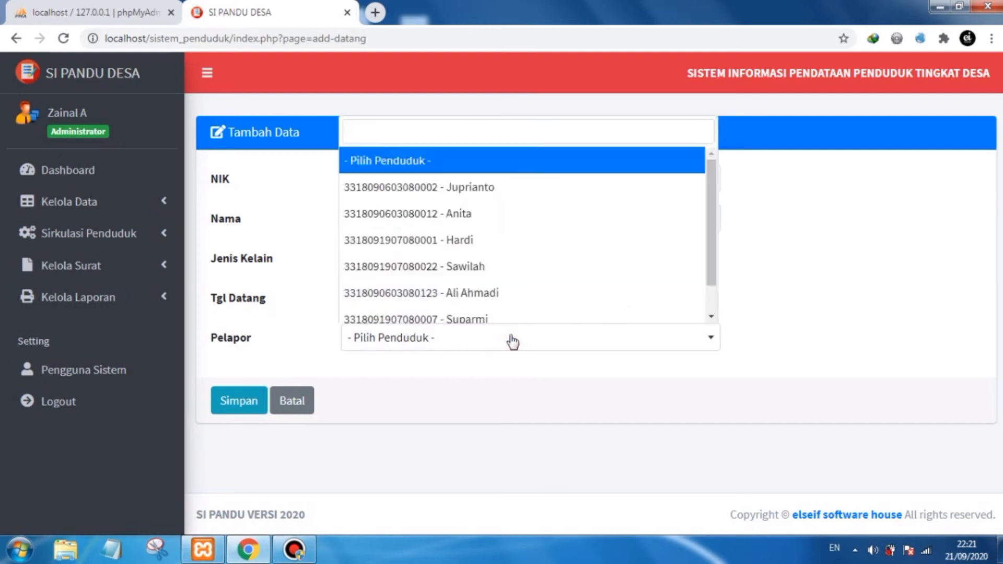
pyautogui.scroll(-2, 530, 269)
pyautogui.scroll(2, 530, 279)
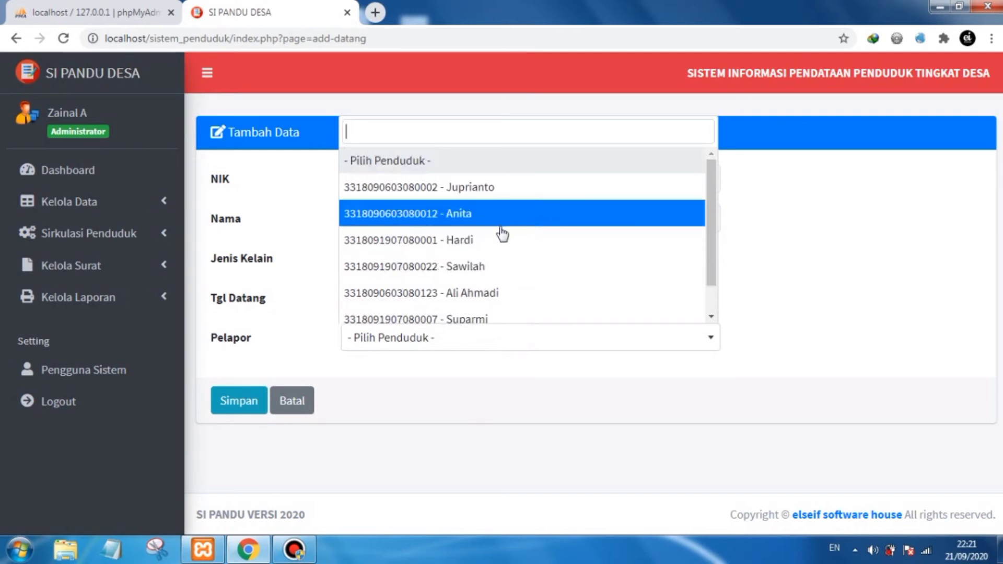
pyautogui.click(477, 187)
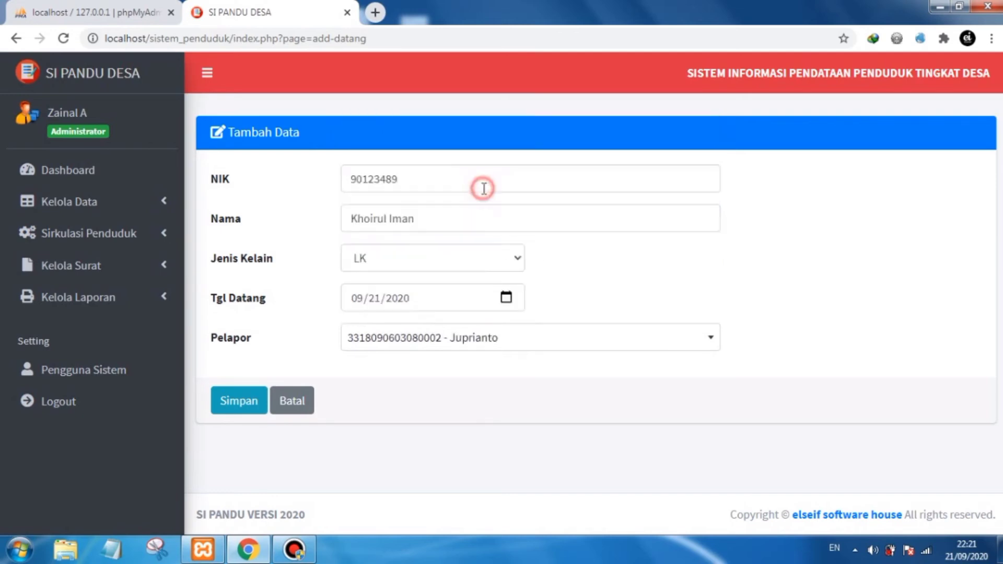
pyautogui.click(511, 374)
pyautogui.click(239, 401)
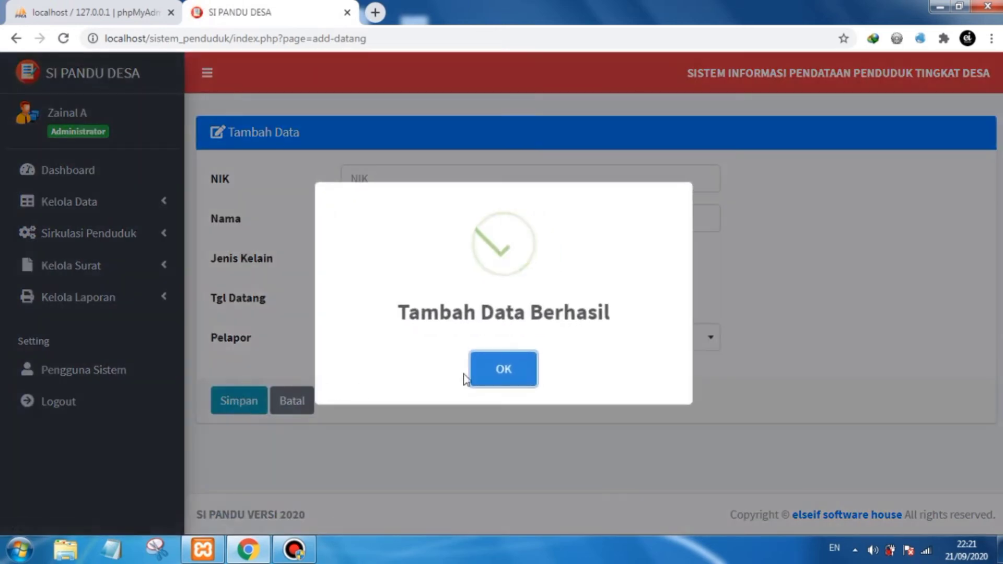
pyautogui.click(502, 369)
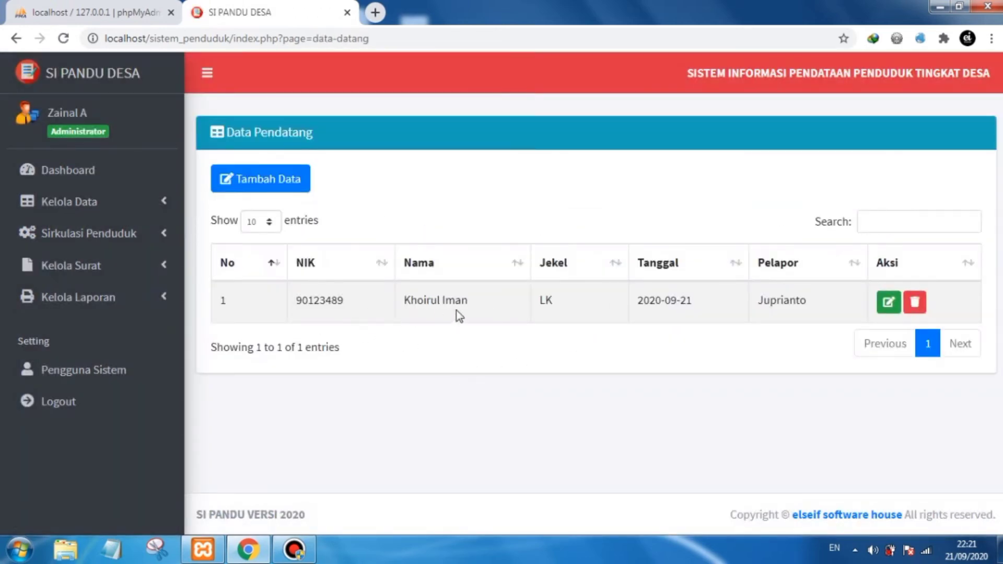
pyautogui.moveTo(472, 302); pyautogui.dragTo(428, 312)
pyautogui.click(454, 367)
pyautogui.doubleClick(809, 303)
pyautogui.click(767, 366)
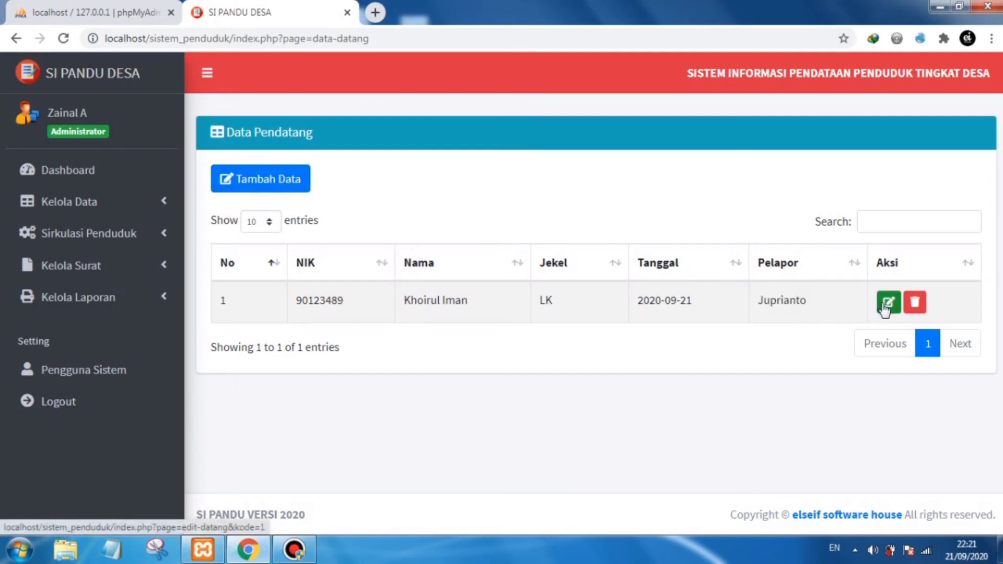
pyautogui.click(433, 195)
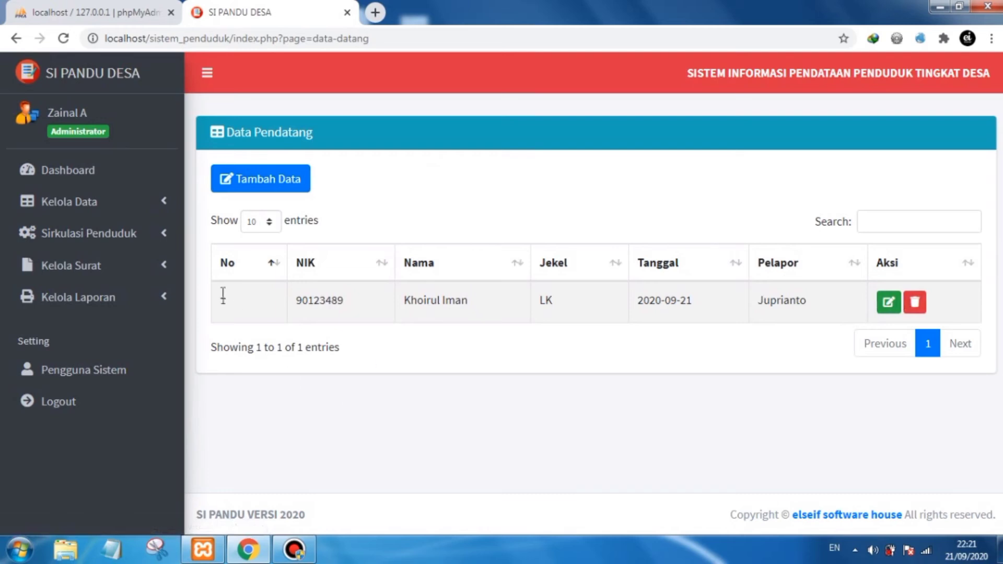
# - Open the moving-out records (Data Pindah) list and start adding a new record
pyautogui.click(135, 235)
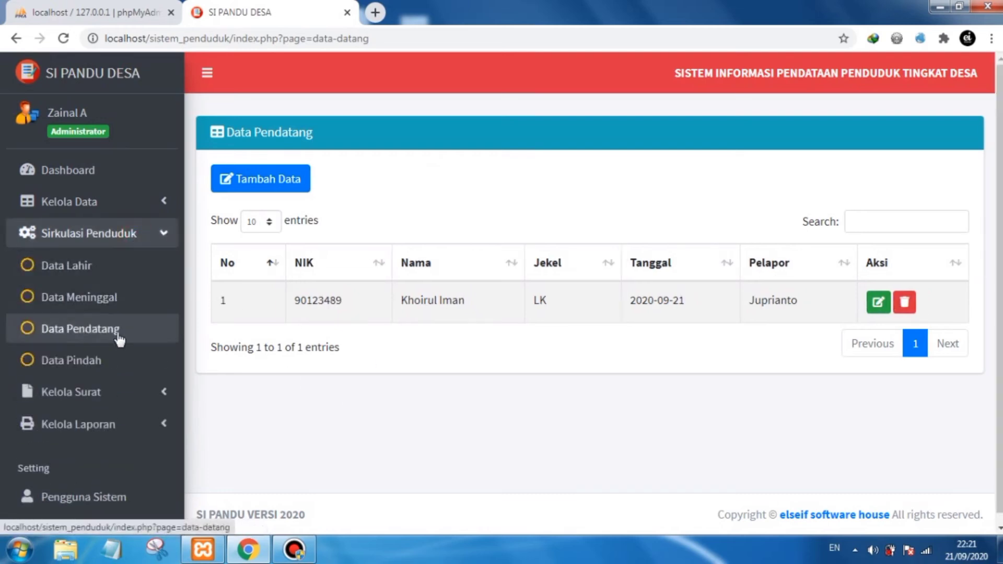
pyautogui.click(110, 365)
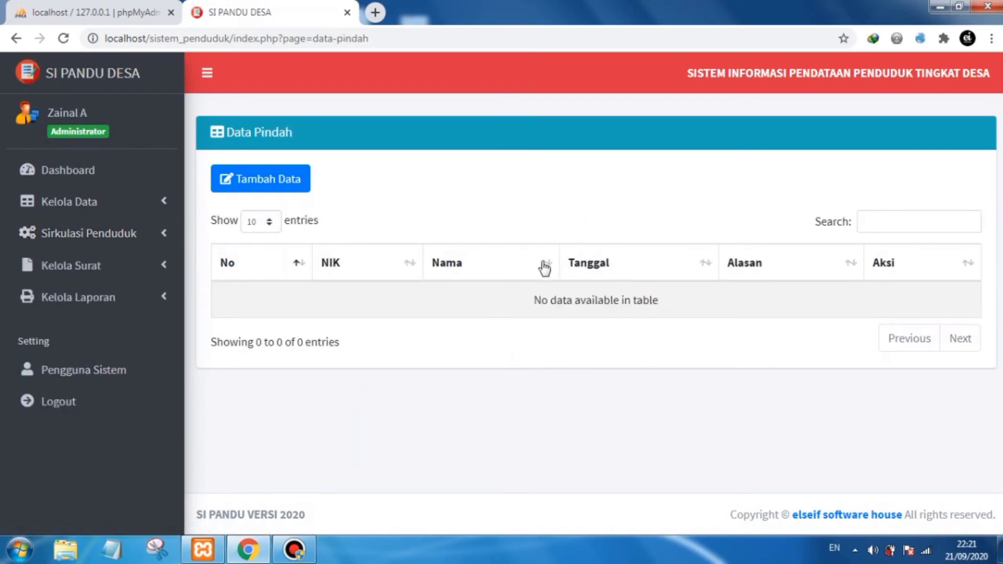
pyautogui.click(287, 183)
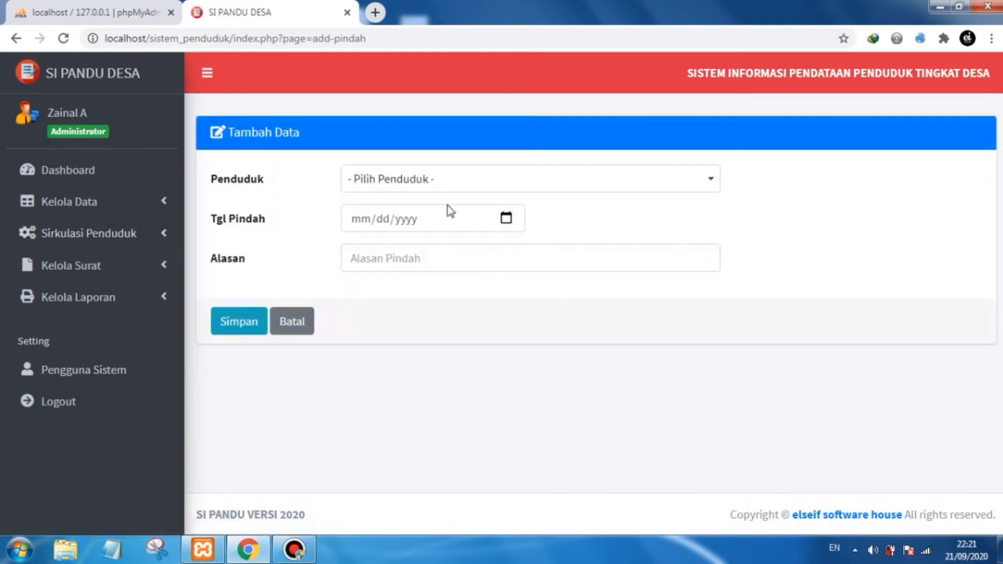
# - Search the resident list for 'su', pick the matching resident as the one moving out, and set the moving date to 09/20/2020
pyautogui.click(553, 192)
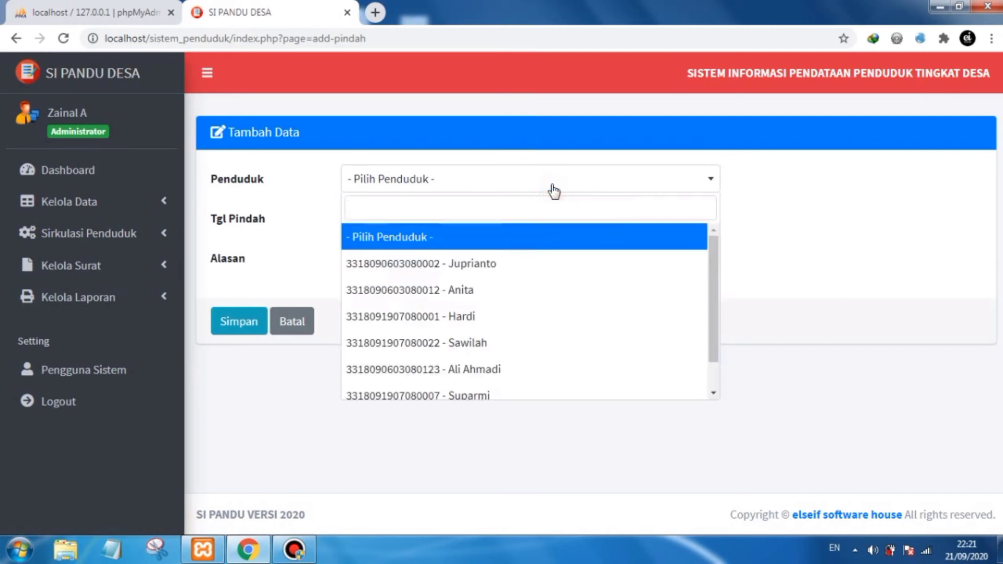
pyautogui.write('su')
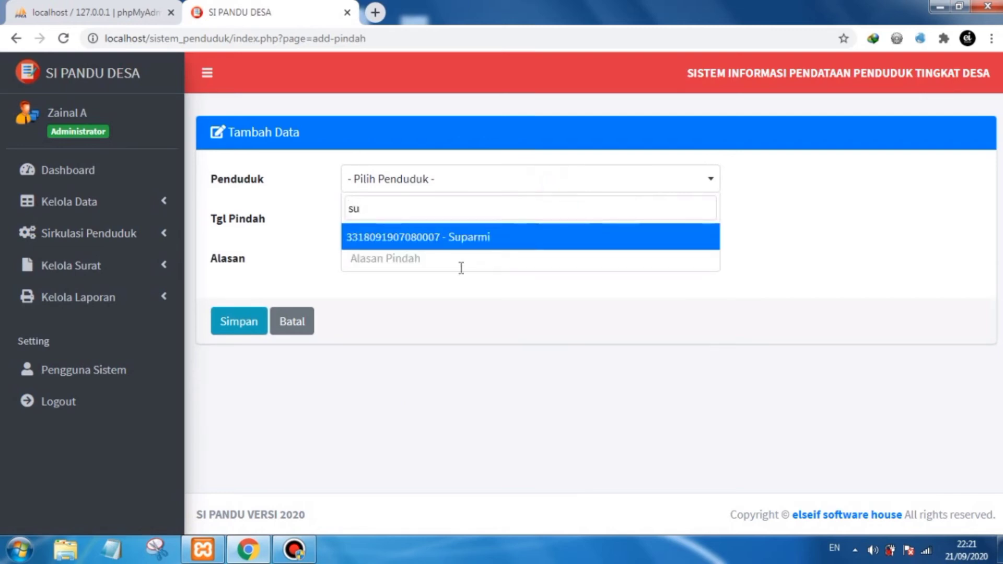
pyautogui.click(457, 246)
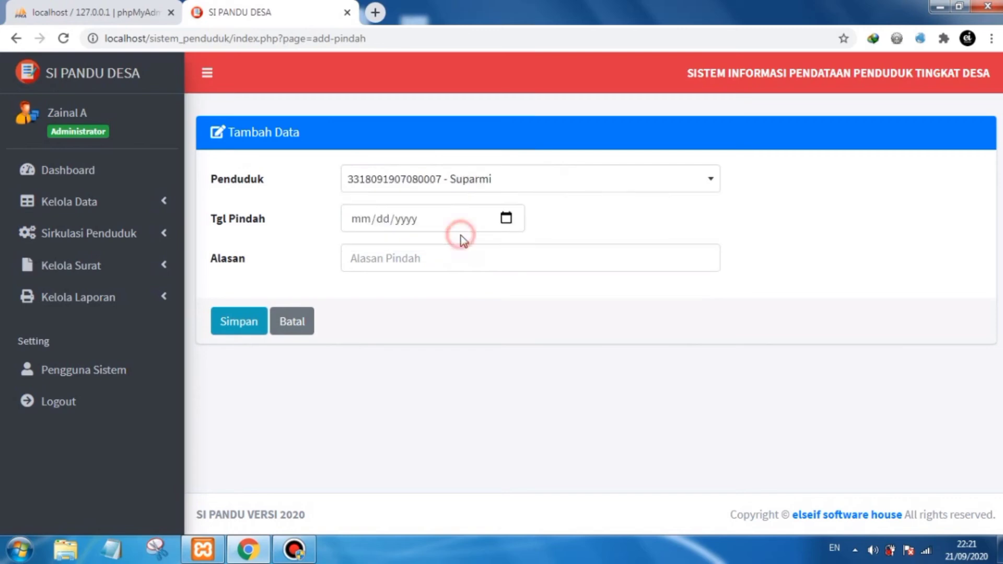
pyautogui.click(505, 218)
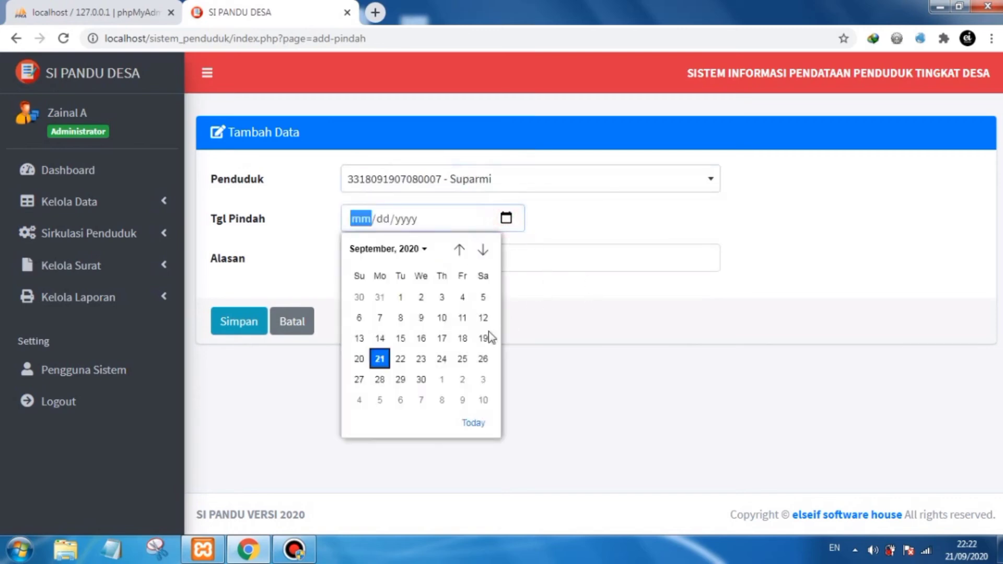
pyautogui.click(359, 358)
pyautogui.click(433, 303)
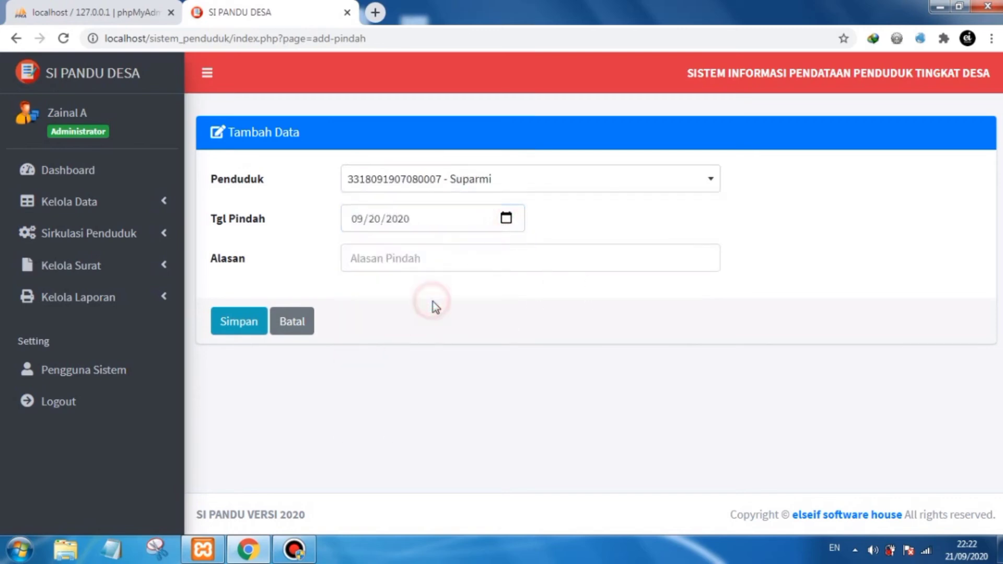
# - Enter Kerja as the moving reason, then save the moving-out record and confirm
pyautogui.click(431, 261)
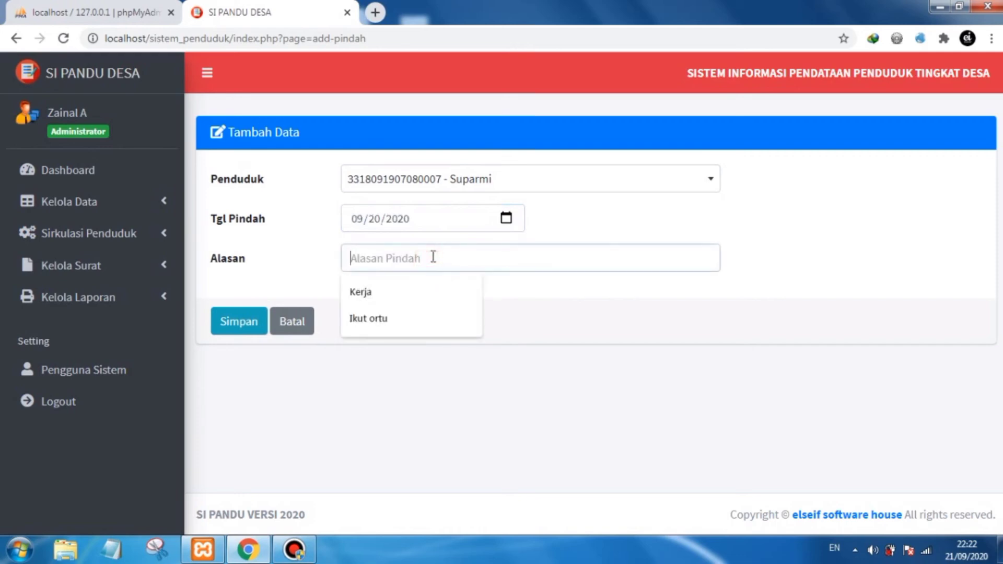
pyautogui.write('Kerja')
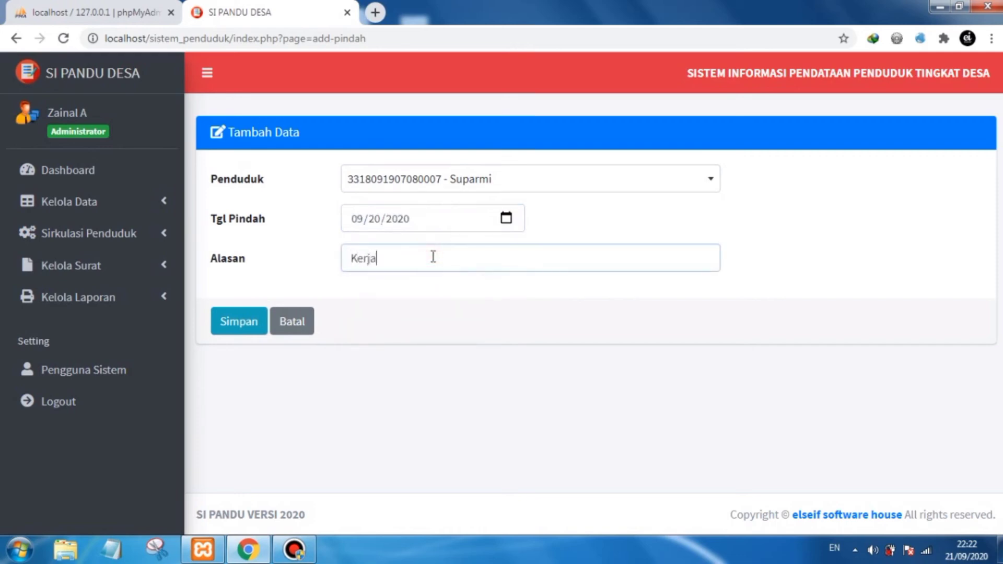
pyautogui.write(' Luar Ko')
pyautogui.click(440, 286)
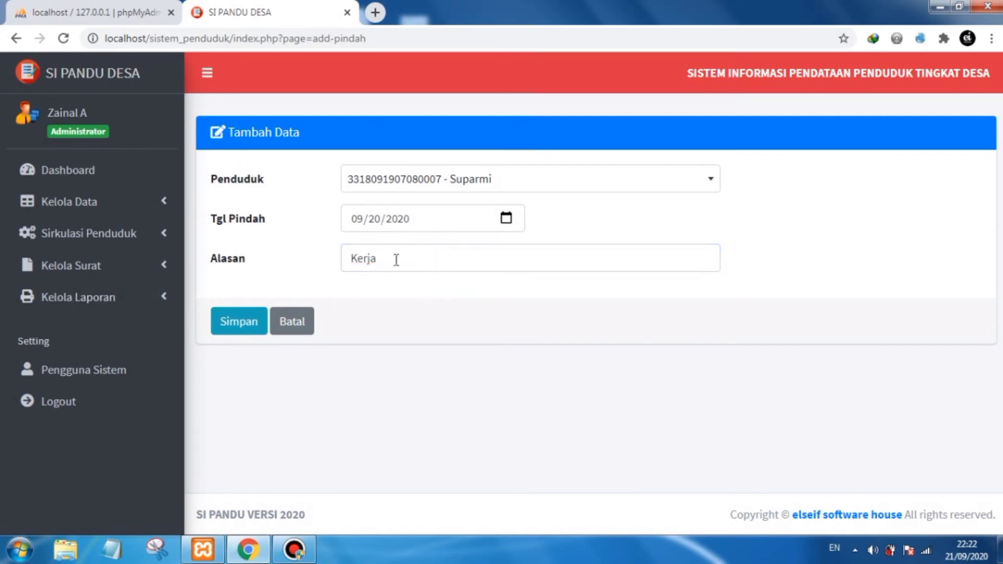
pyautogui.click(238, 323)
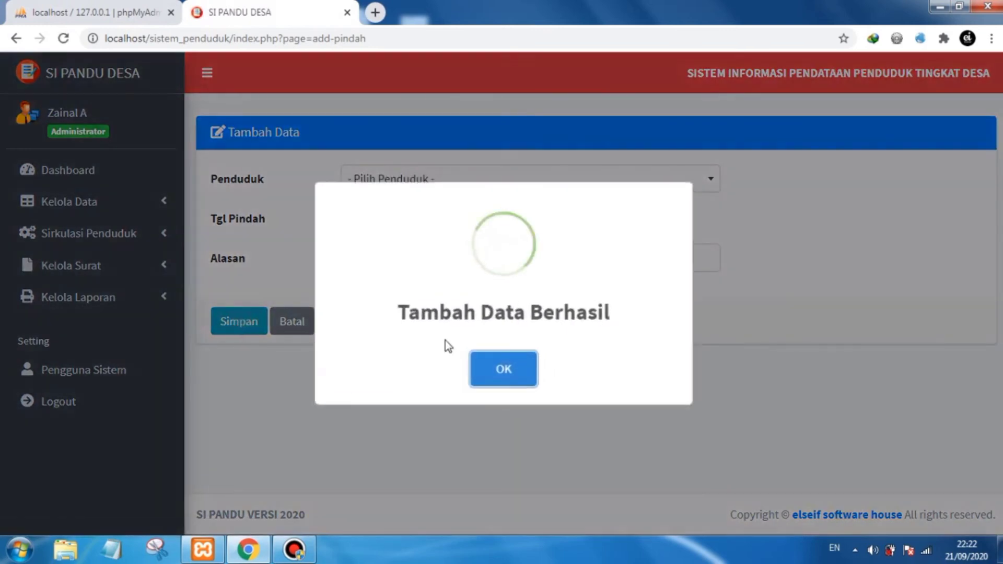
pyautogui.click(499, 371)
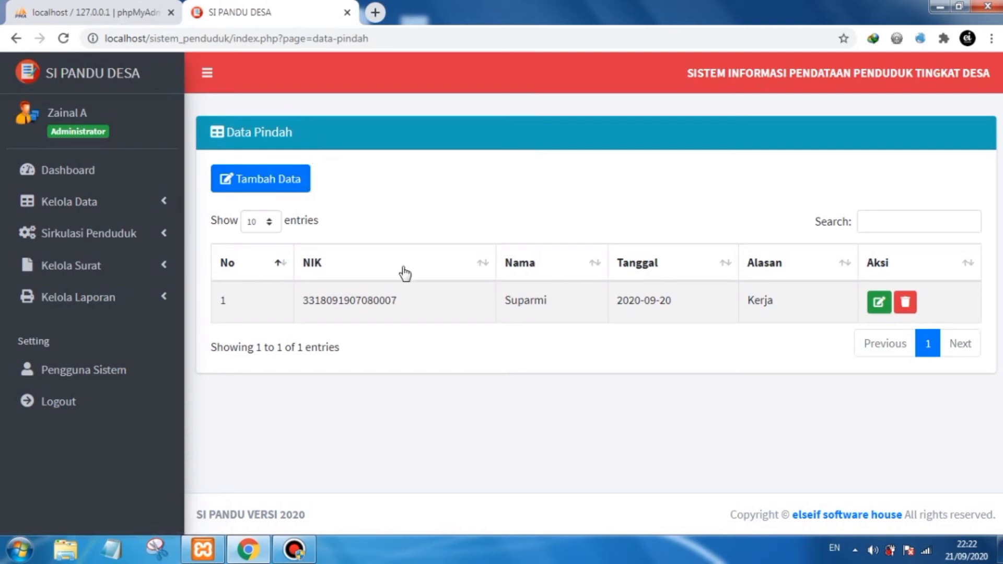
# - Open the resident list (Data Penduduk) and review its entries
pyautogui.moveTo(515, 309); pyautogui.dragTo(516, 320)
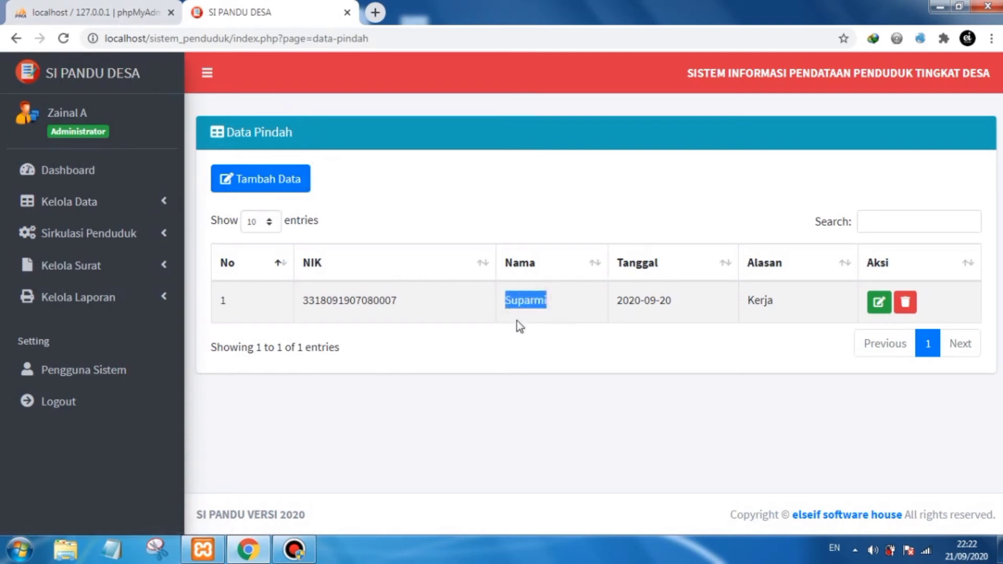
pyautogui.click(523, 328)
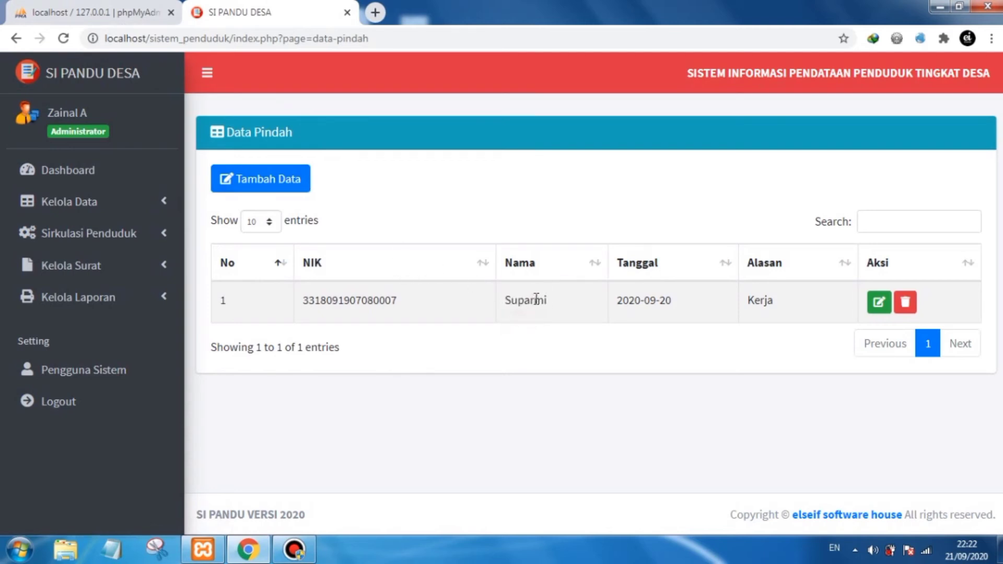
pyautogui.click(152, 205)
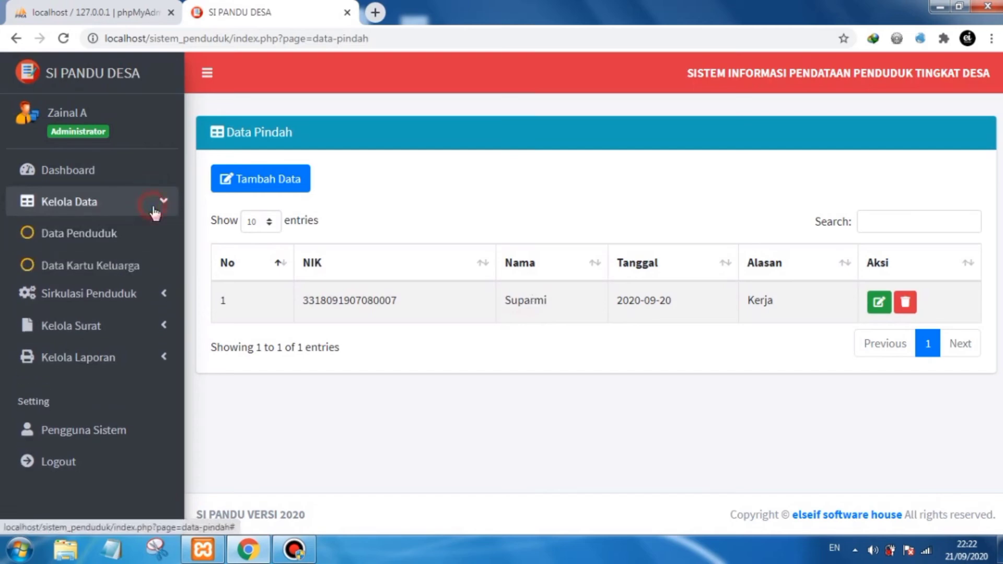
pyautogui.click(153, 209)
pyautogui.click(142, 200)
pyautogui.click(131, 236)
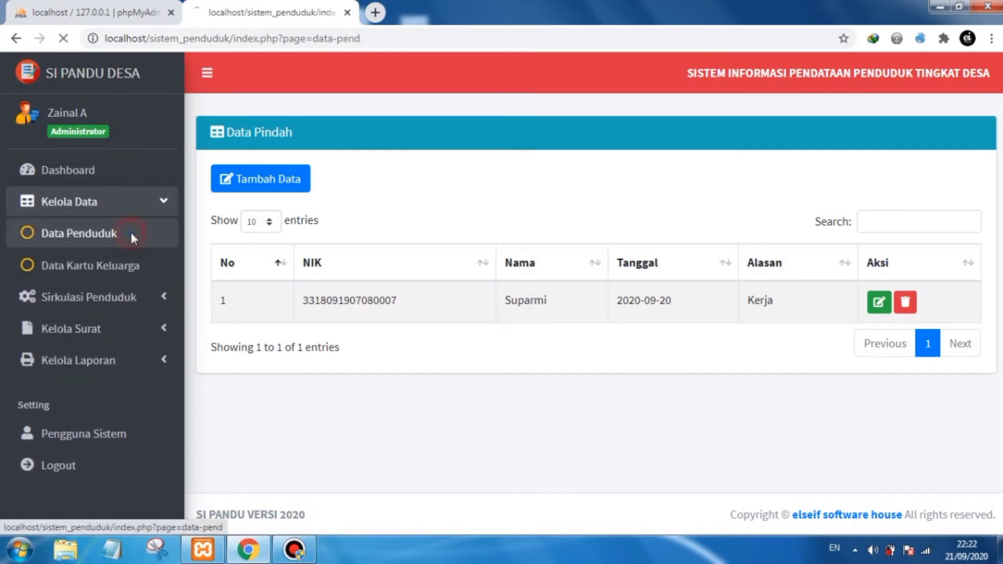
pyautogui.scroll(-2, 590, 277)
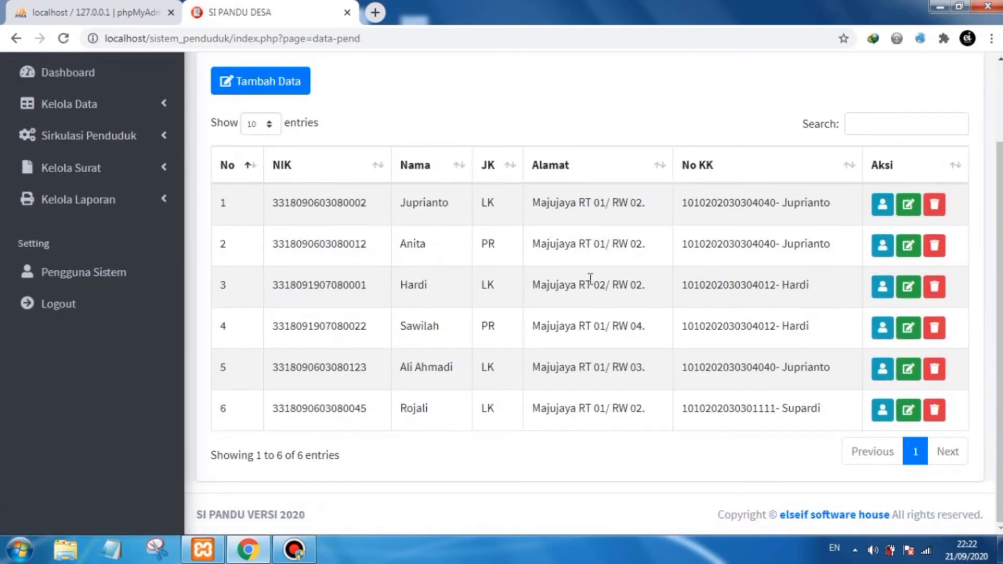
pyautogui.scroll(2, 590, 278)
# - Search the resident list for the moved-out resident's name, then clear the search
pyautogui.click(855, 217)
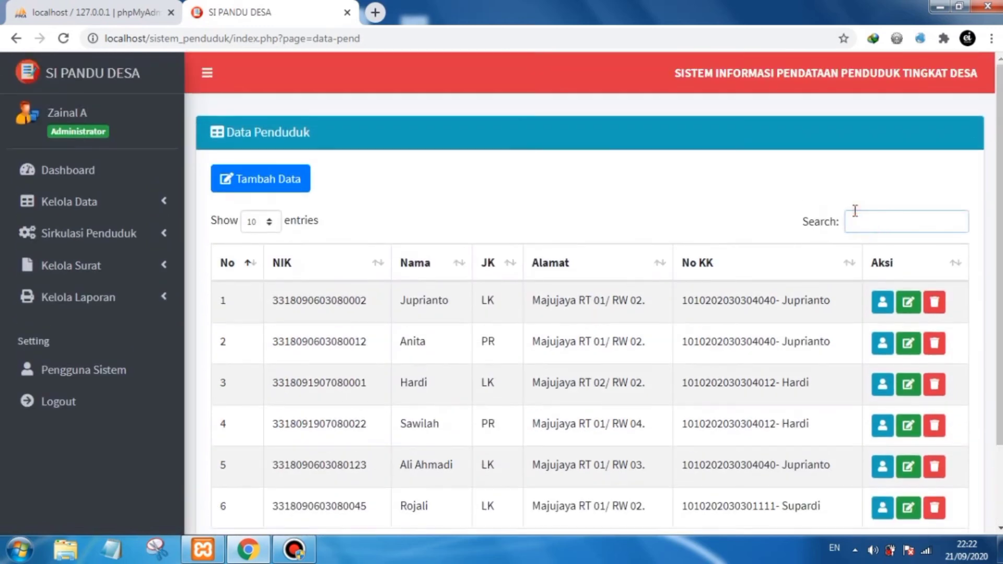
pyautogui.write('su')
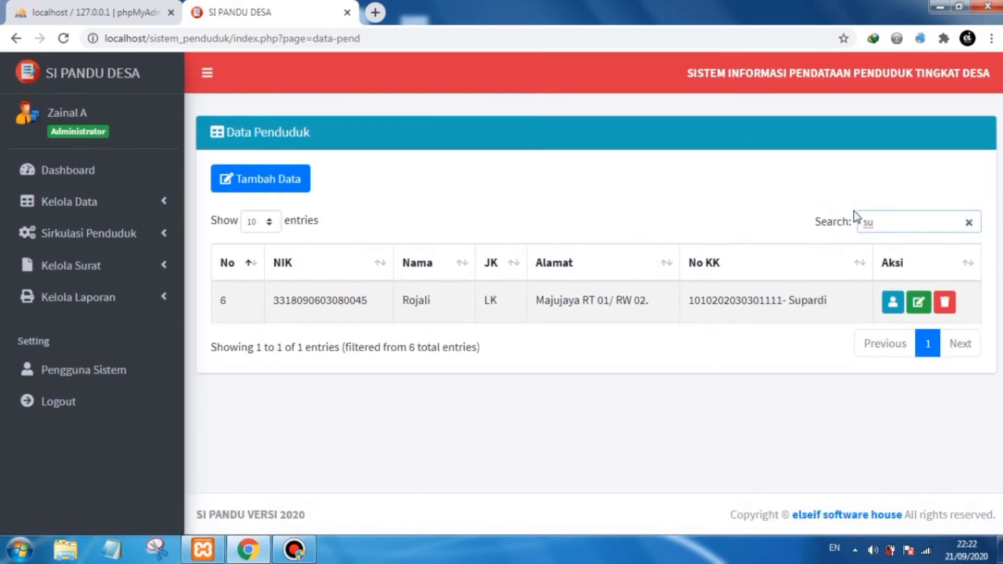
pyautogui.write('parmi')
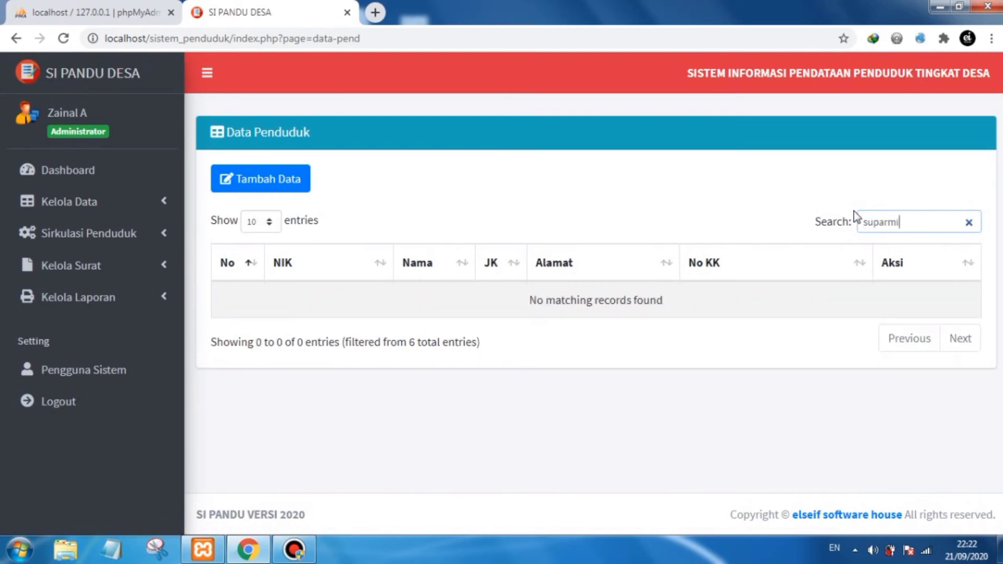
pyautogui.press('BackSpace')
pyautogui.press('BackSpace')
pyautogui.press('BackSpace')
pyautogui.press('BackSpace')
pyautogui.press('BackSpace')
pyautogui.press('BackSpace')
pyautogui.press('BackSpace')
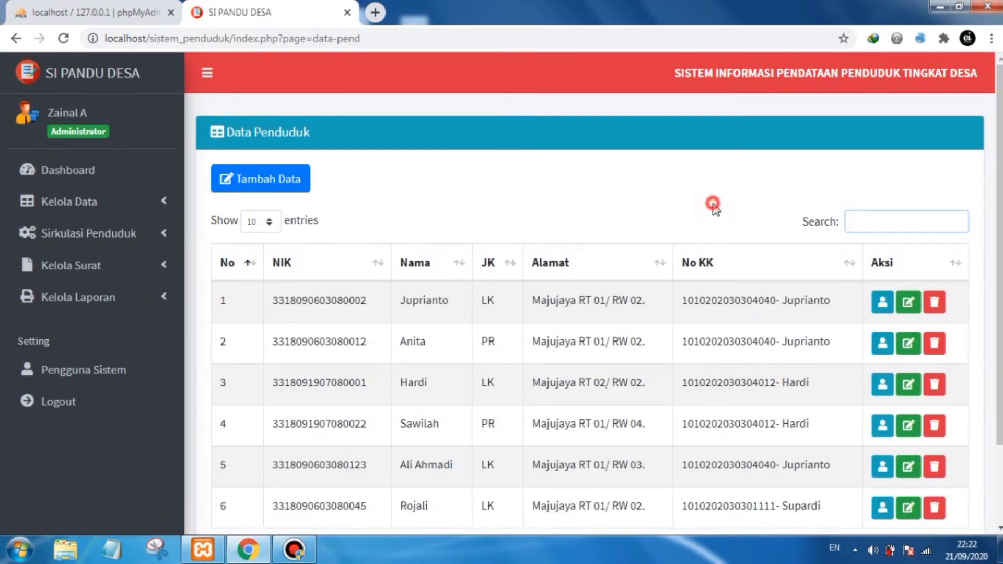
# - Open the domicile certificate (Su-Ket Domisili) page from the letters menu
pyautogui.click(137, 264)
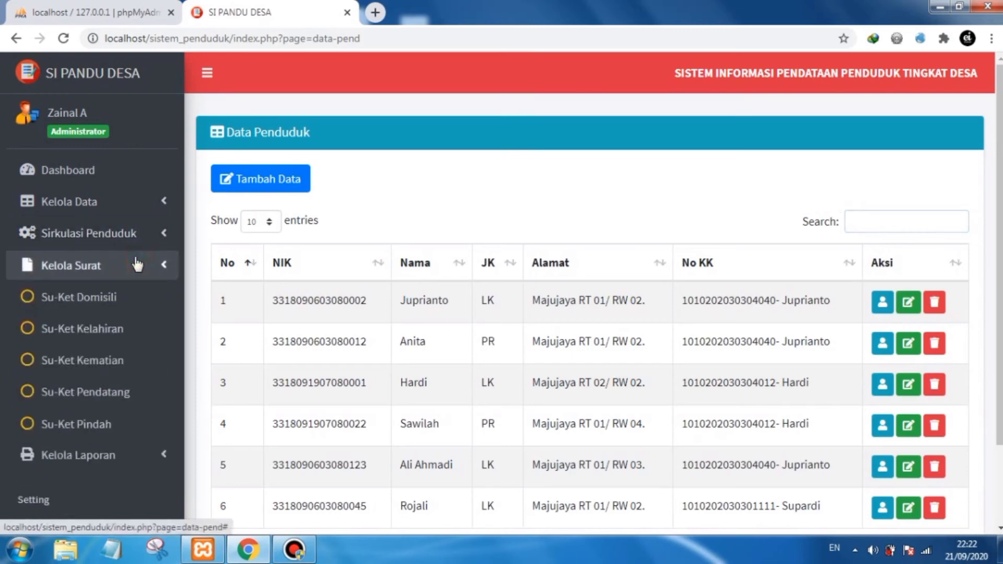
pyautogui.click(141, 236)
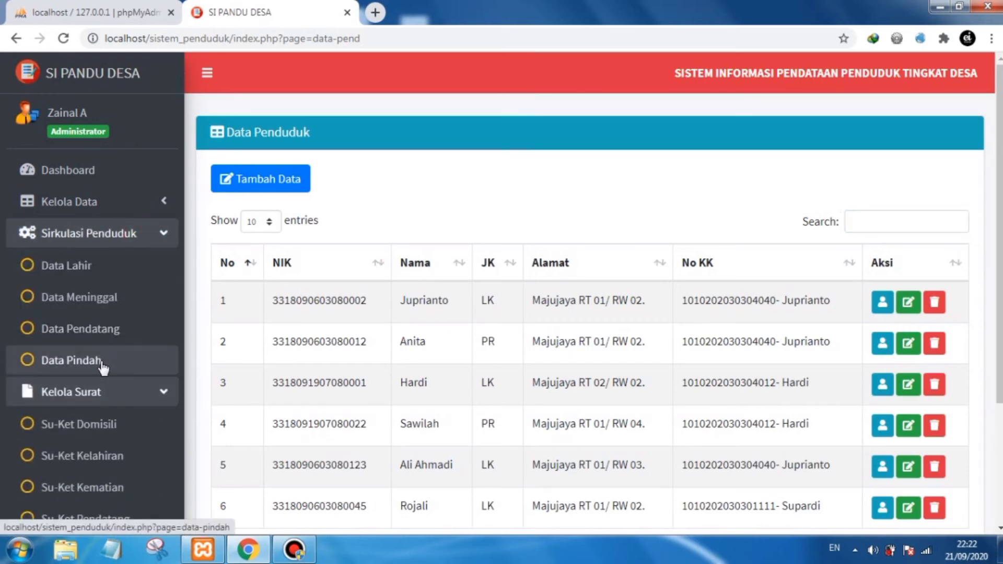
pyautogui.click(139, 236)
pyautogui.click(142, 261)
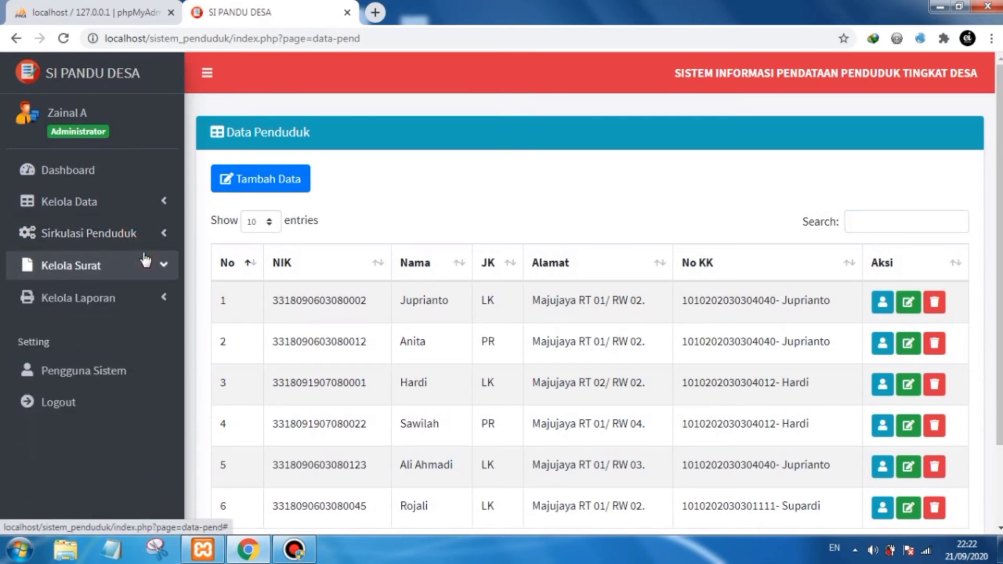
pyautogui.click(463, 185)
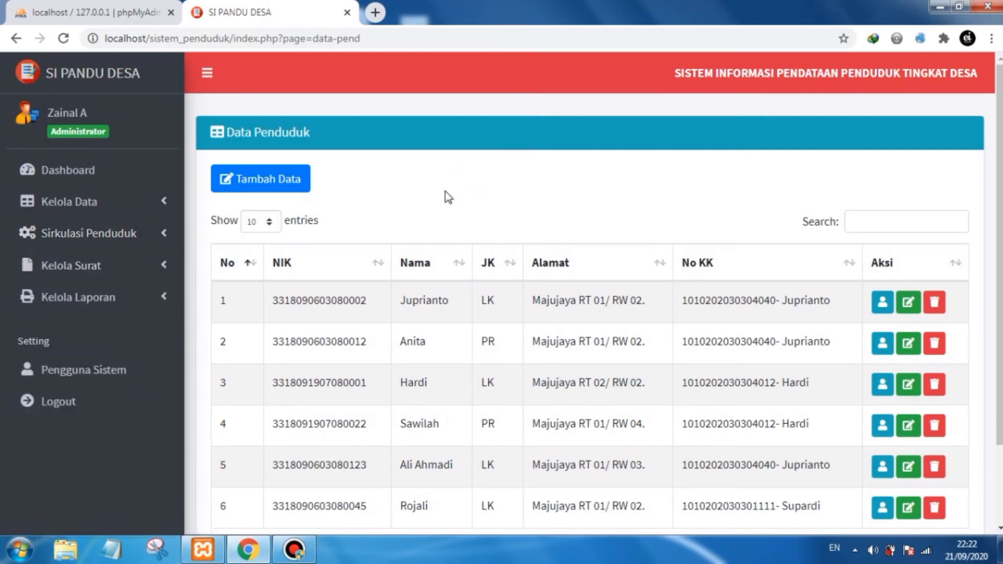
pyautogui.click(88, 266)
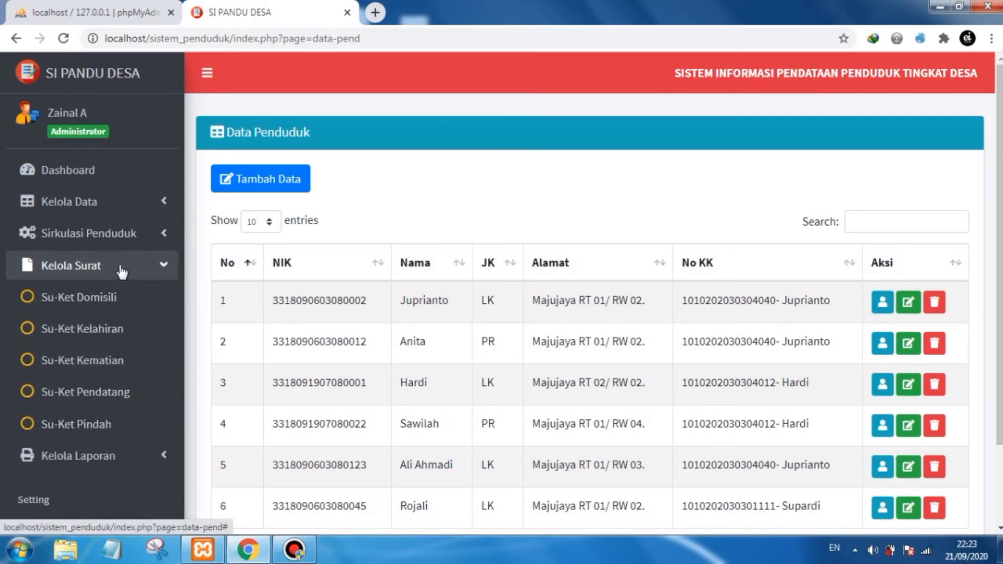
pyautogui.click(80, 297)
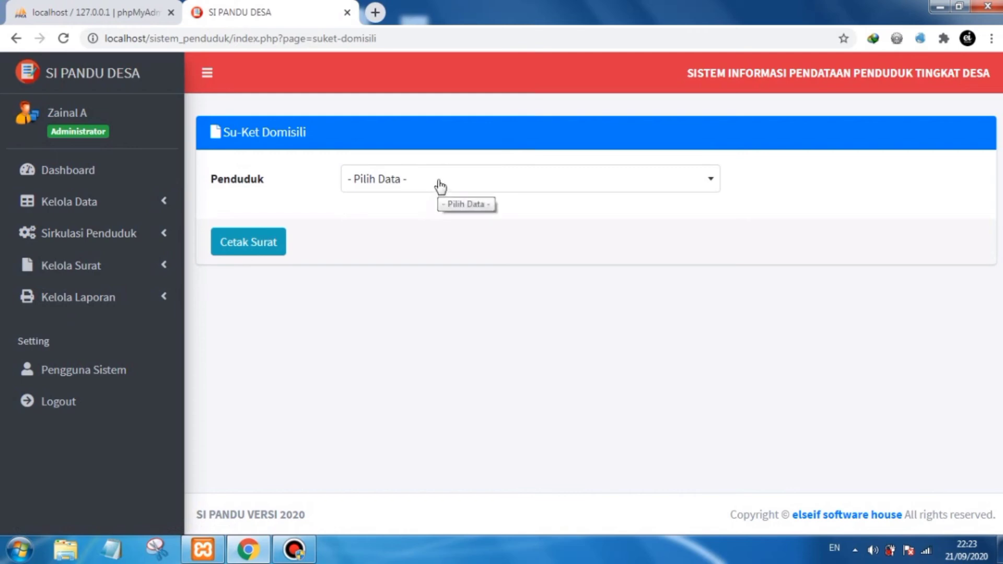
# - Select the fifth listed resident for the domicile certificate
pyautogui.click(440, 186)
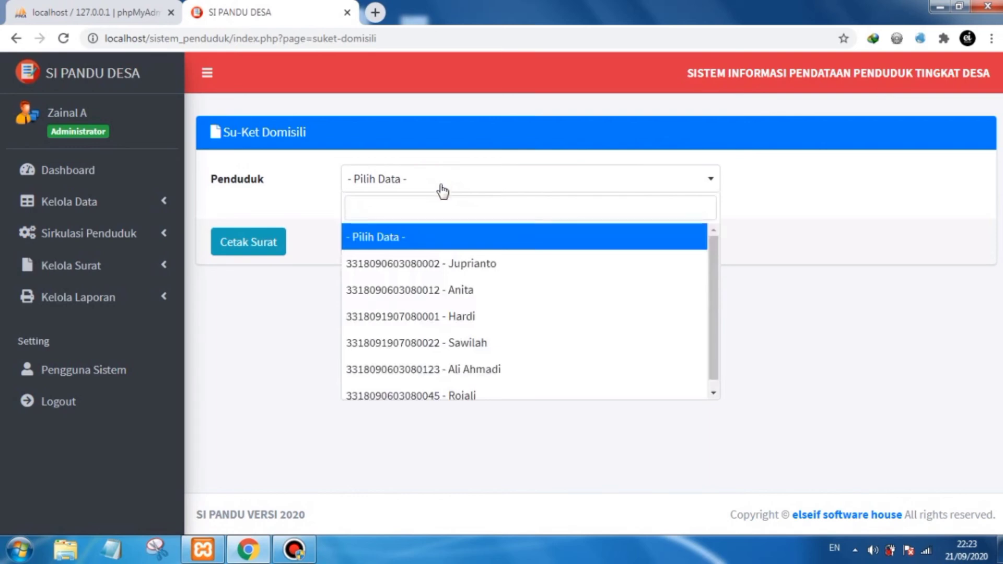
pyautogui.click(459, 370)
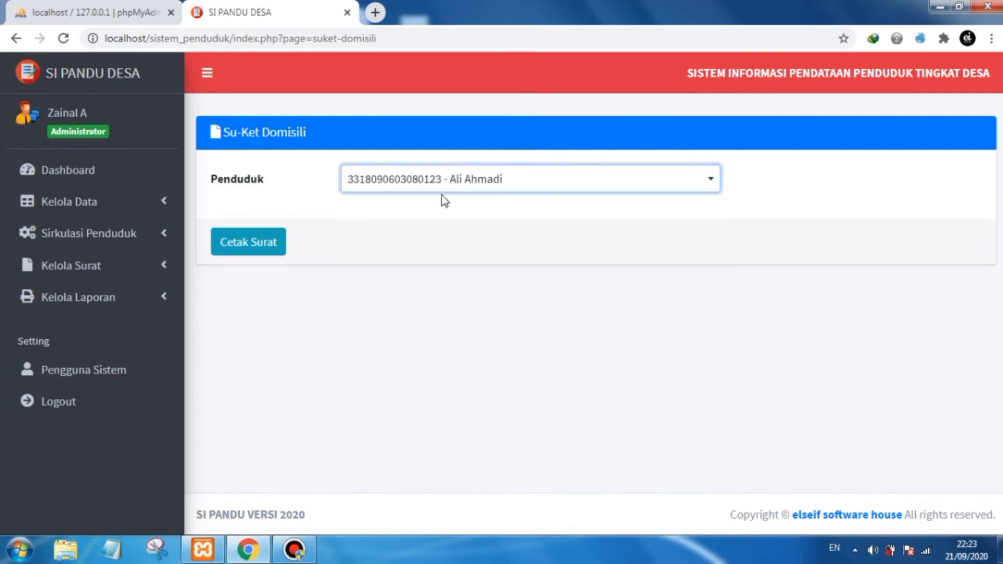
pyautogui.click(491, 206)
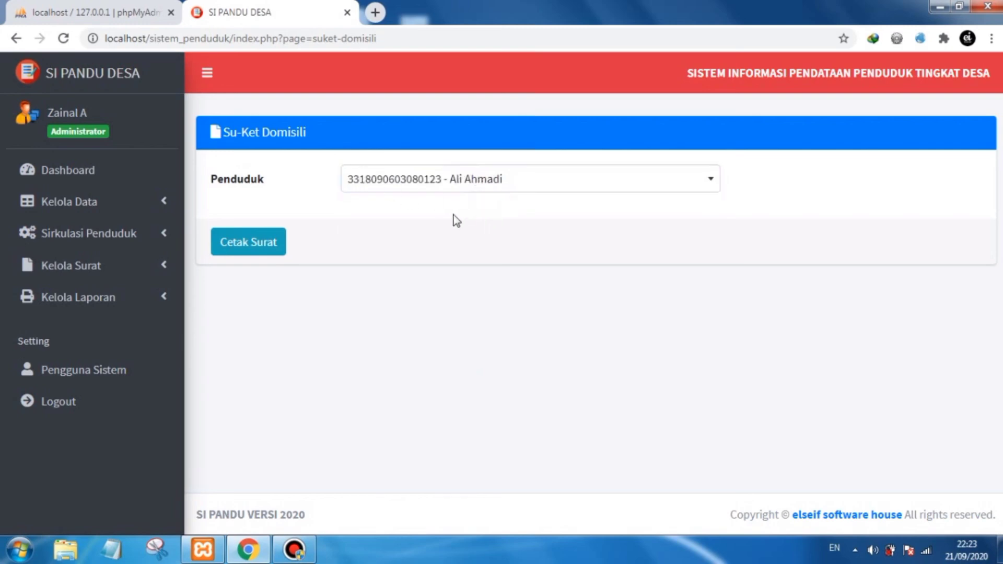
# - Try searching the resident dropdown by name and by NIK digits, keeping the current selection
pyautogui.click(425, 188)
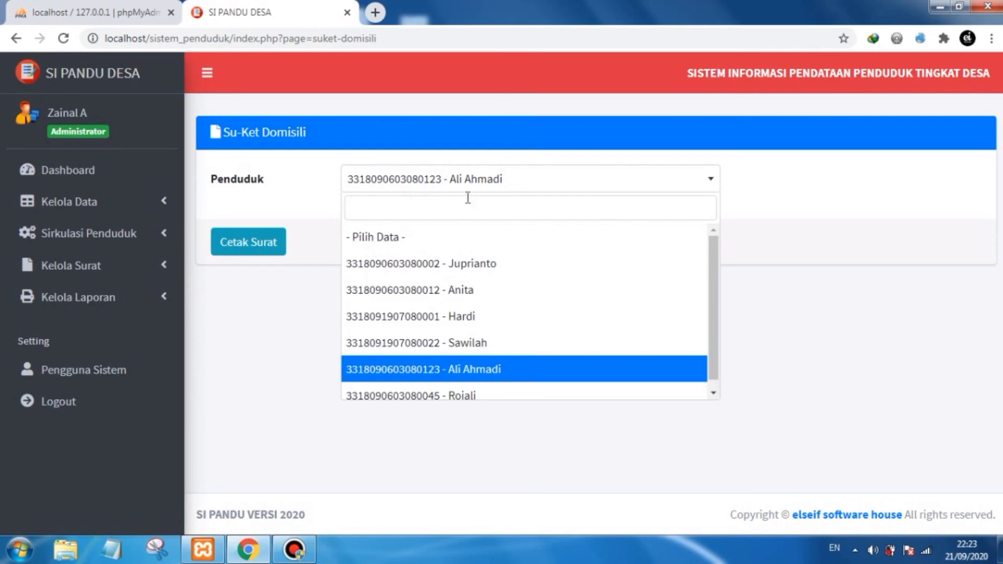
pyautogui.write('ju')
pyautogui.press('BackSpace')
pyautogui.press('BackSpace')
pyautogui.write('ali')
pyautogui.press('BackSpace')
pyautogui.press('BackSpace')
pyautogui.write('02')
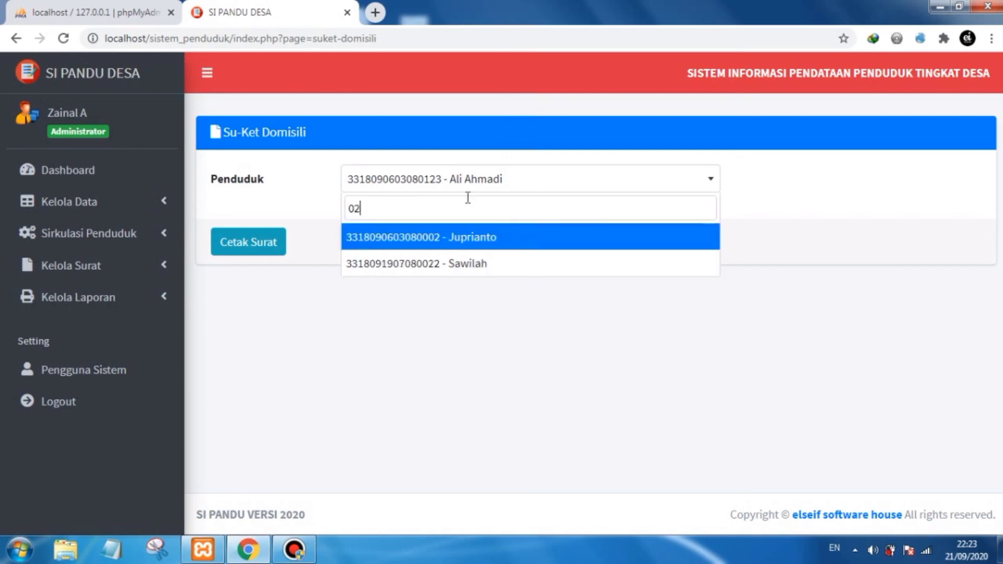
pyautogui.press('BackSpace')
pyautogui.press('BackSpace')
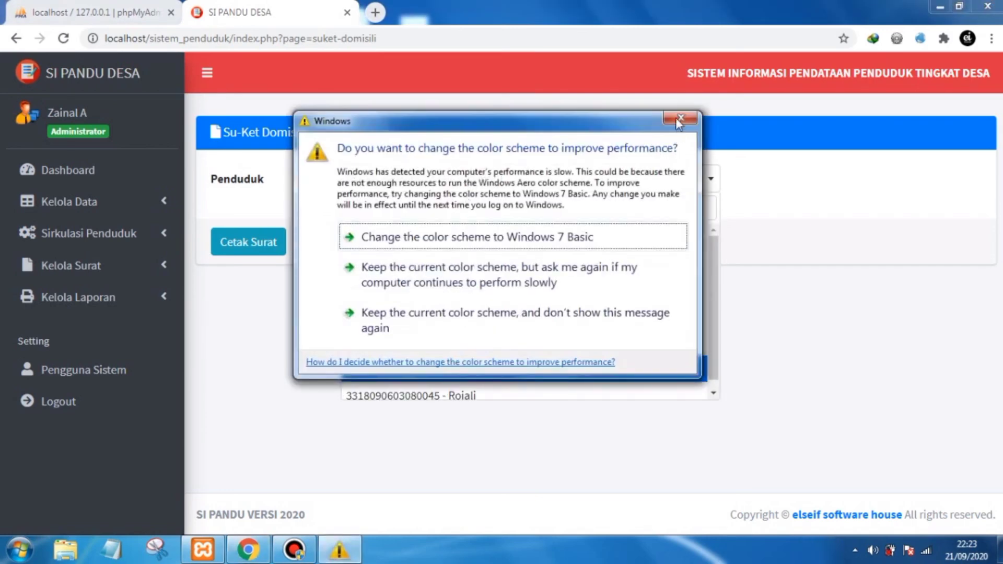
pyautogui.click(678, 118)
pyautogui.click(772, 302)
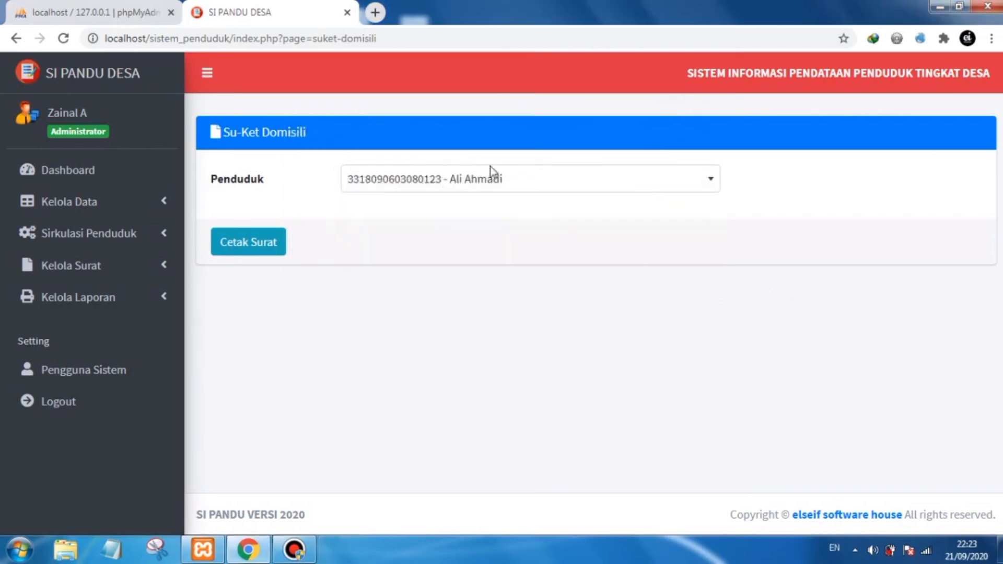
# - Print the domicile certificate for the selected resident
pyautogui.click(511, 179)
pyautogui.click(492, 365)
pyautogui.click(512, 237)
pyautogui.click(260, 243)
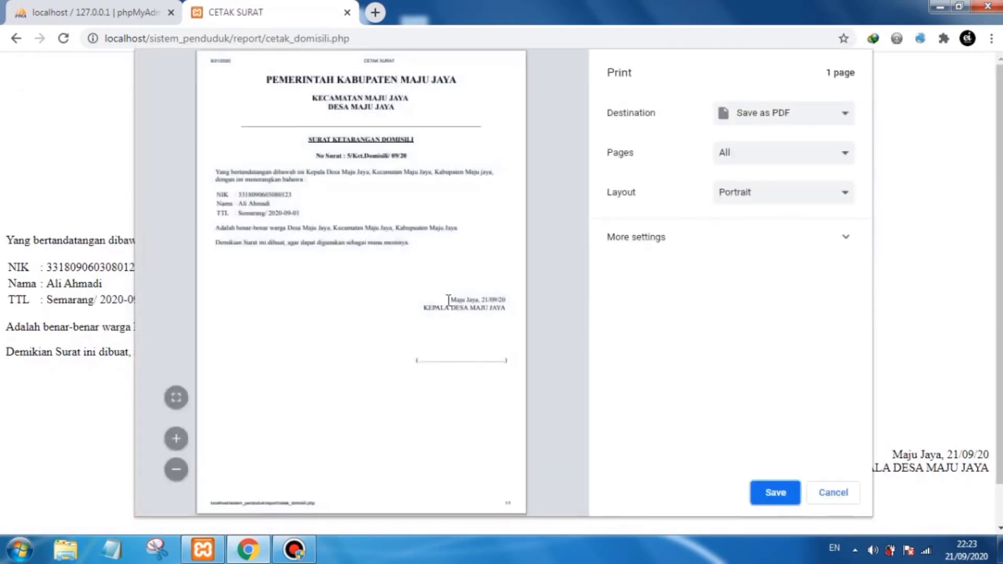
# - Zoom into and scroll through the domicile certificate print preview, then cancel printing and return to the form
pyautogui.click(176, 438)
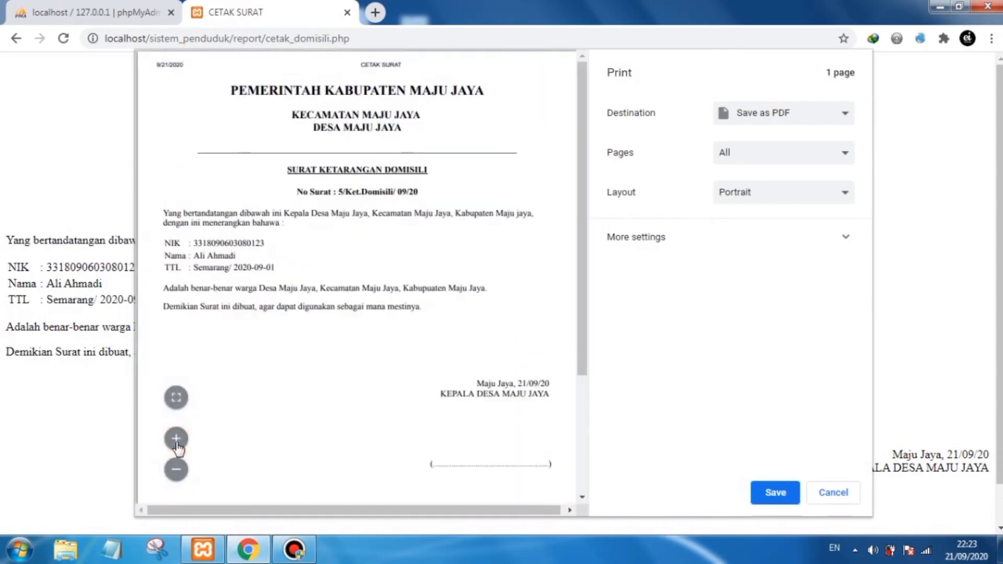
pyautogui.scroll(-1, 586, 273)
pyautogui.scroll(1, 587, 261)
pyautogui.moveTo(583, 162)
pyautogui.mouseDown()
pyautogui.moveTo(583, 212)
pyautogui.moveTo(582, 165)
pyautogui.mouseUp()
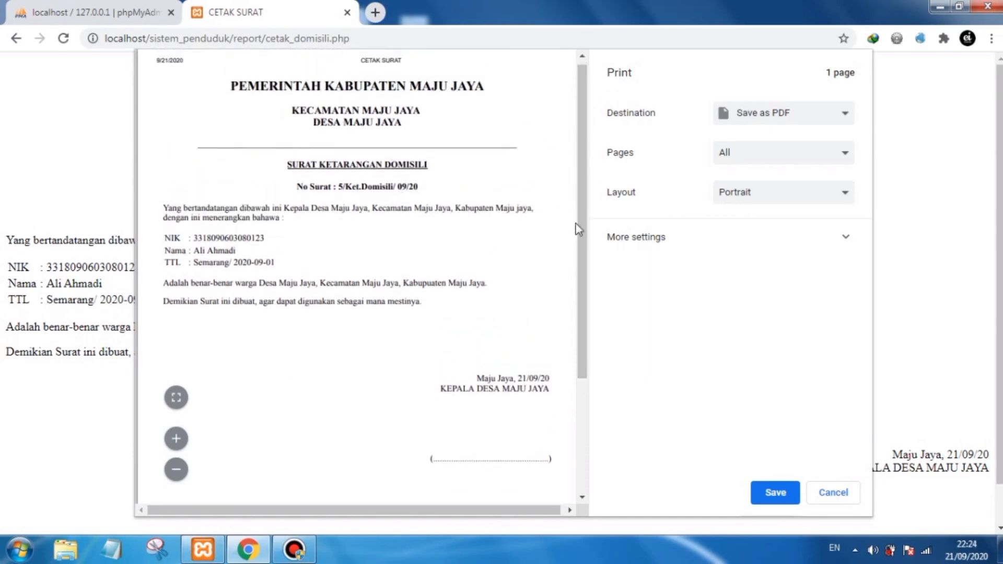
pyautogui.moveTo(580, 229); pyautogui.dragTo(582, 257)
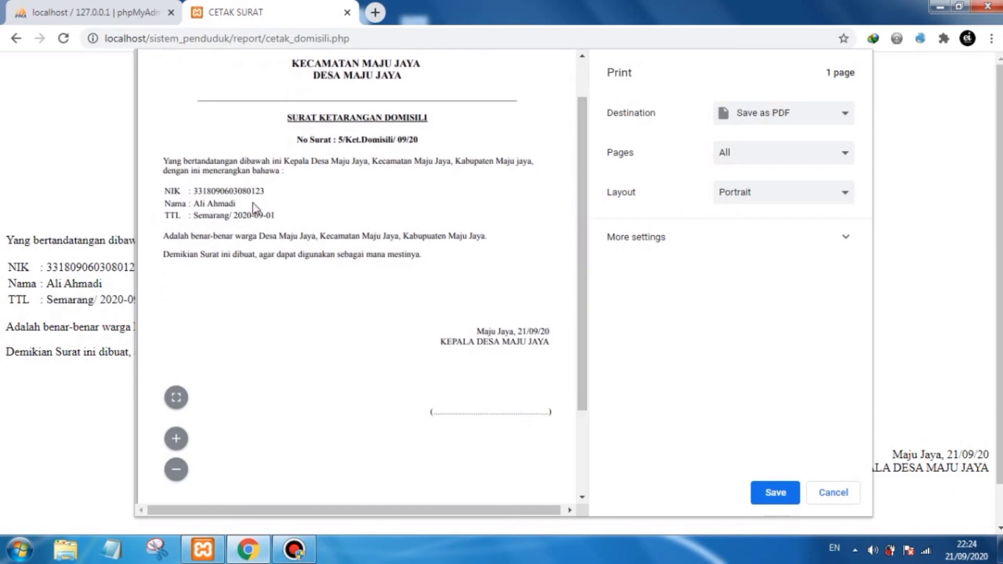
pyautogui.click(833, 493)
pyautogui.click(16, 38)
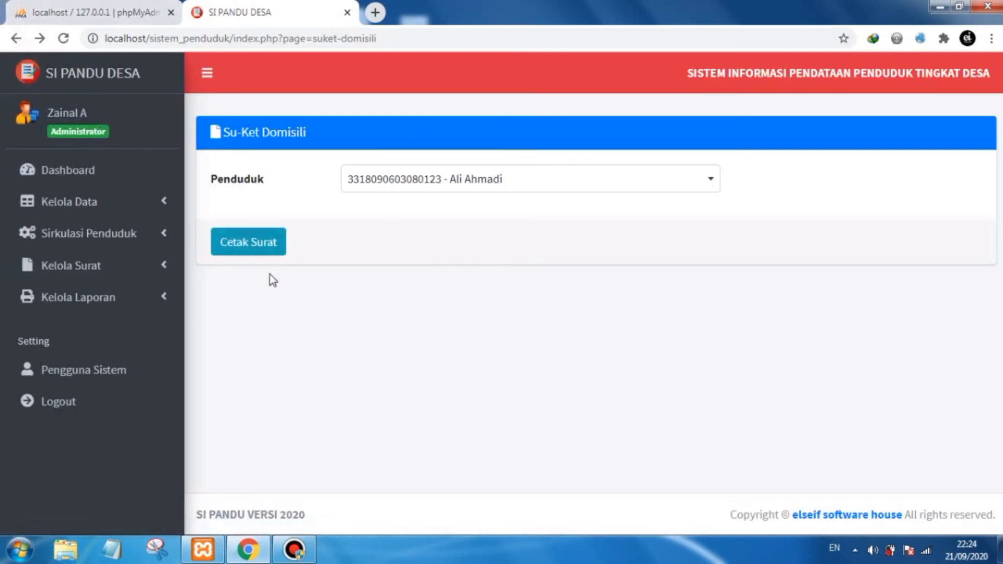
# - Open the death certificate (Su-Ket Kematian) page from the letters menu
pyautogui.click(154, 269)
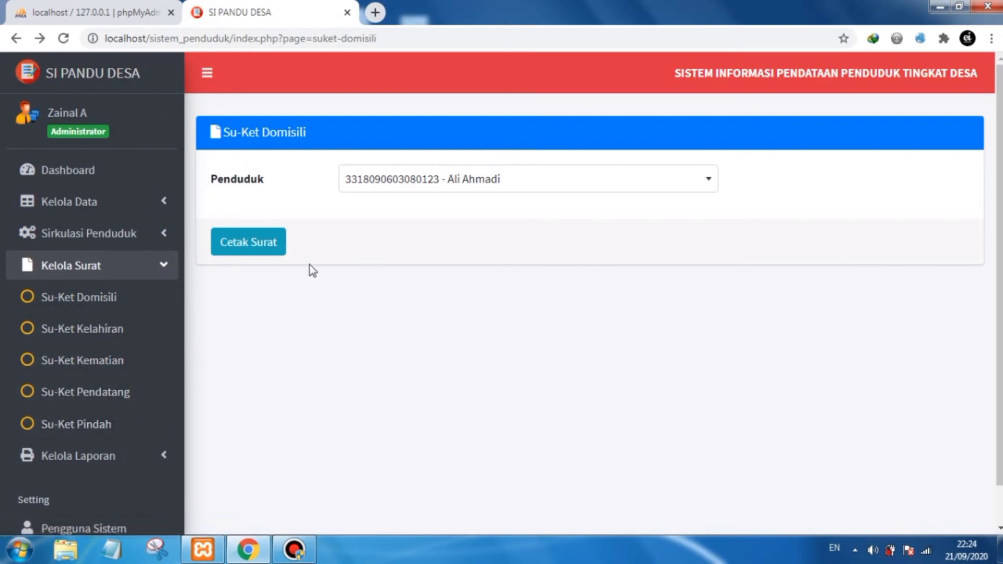
pyautogui.click(145, 266)
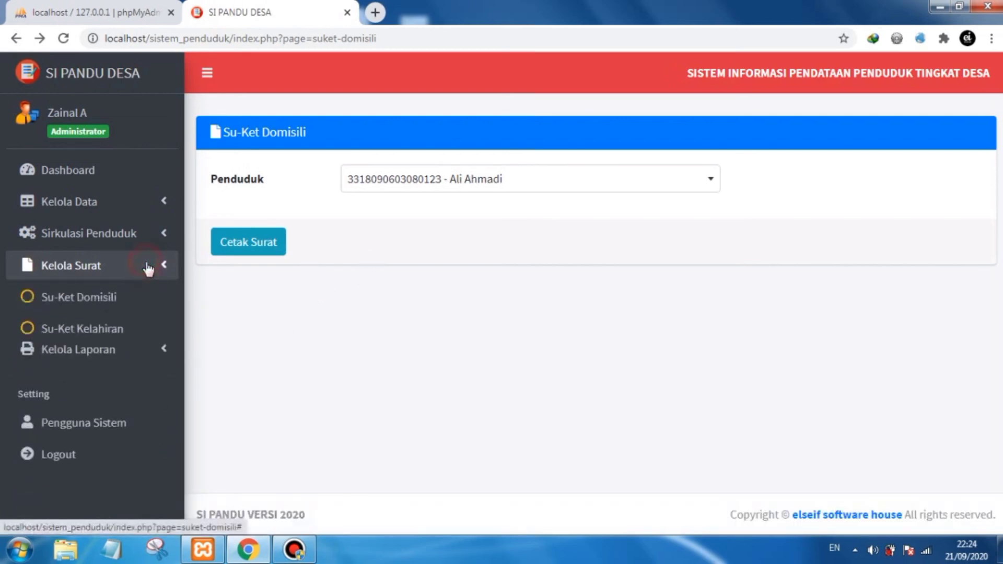
pyautogui.click(148, 268)
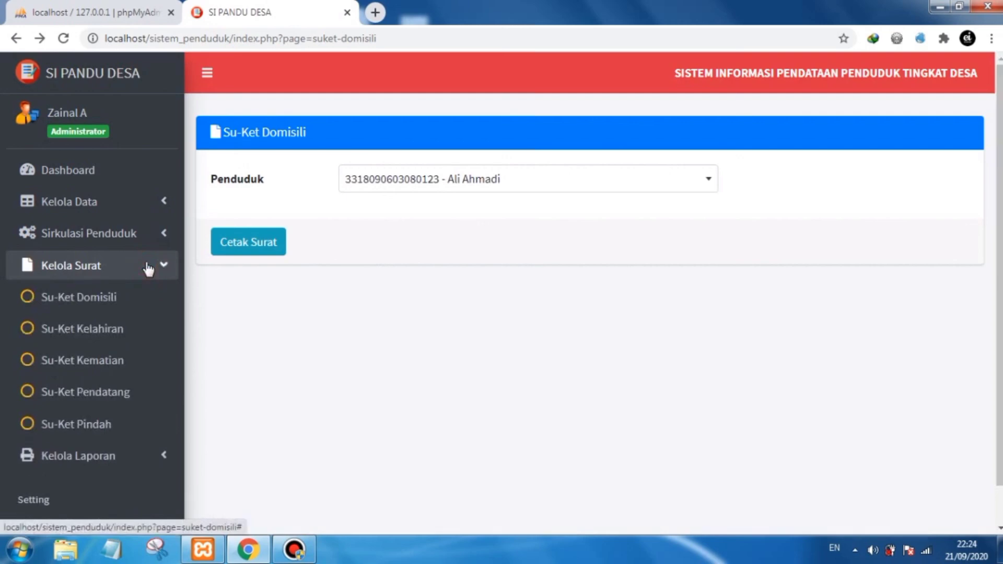
pyautogui.click(123, 367)
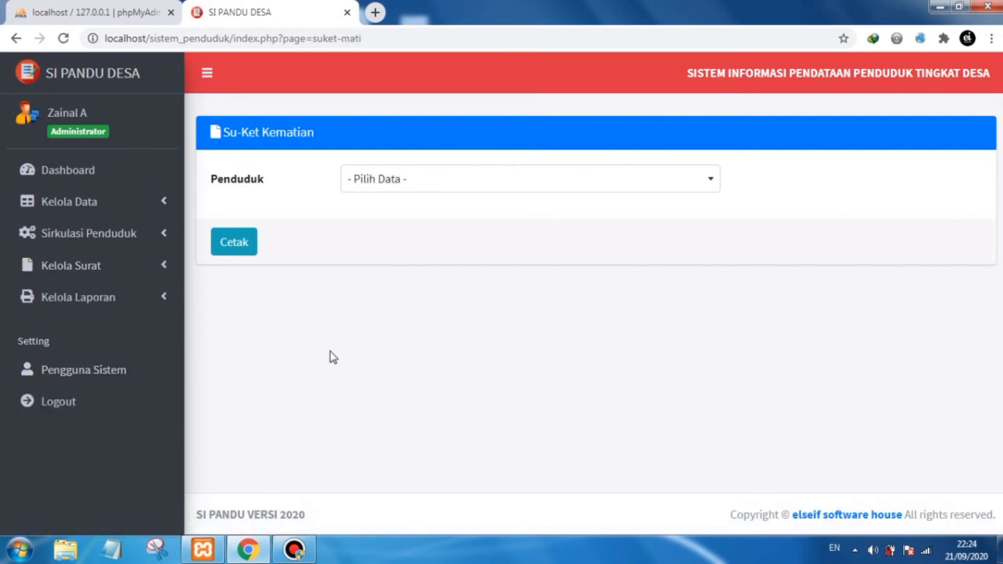
# - Select the only listed deceased resident and print the death certificate
pyautogui.click(422, 181)
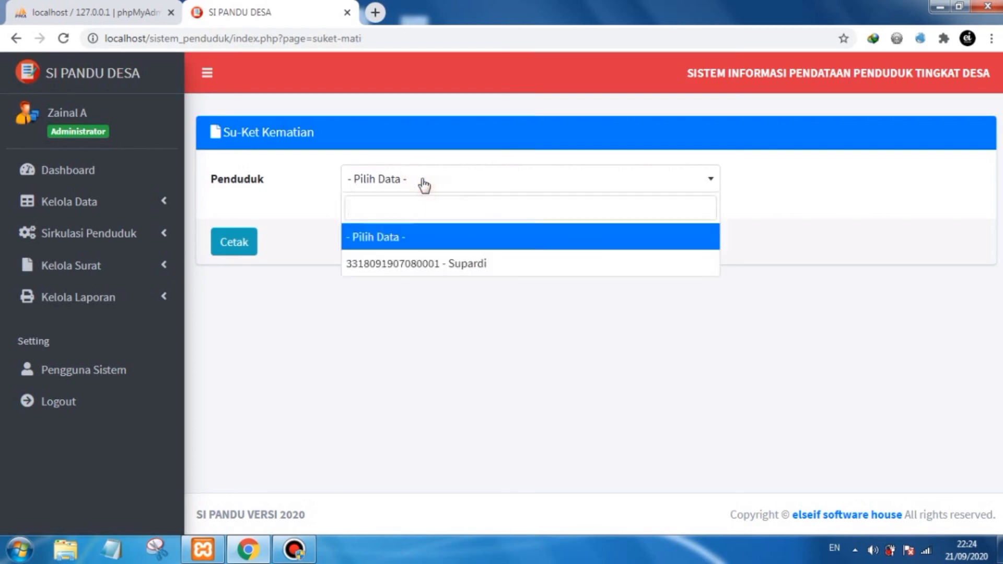
pyautogui.click(456, 266)
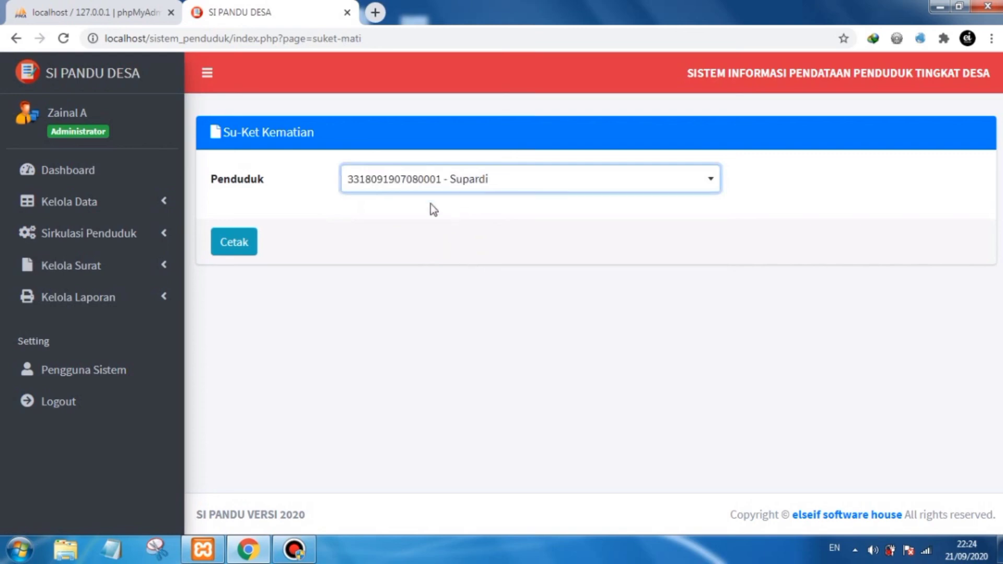
pyautogui.click(235, 241)
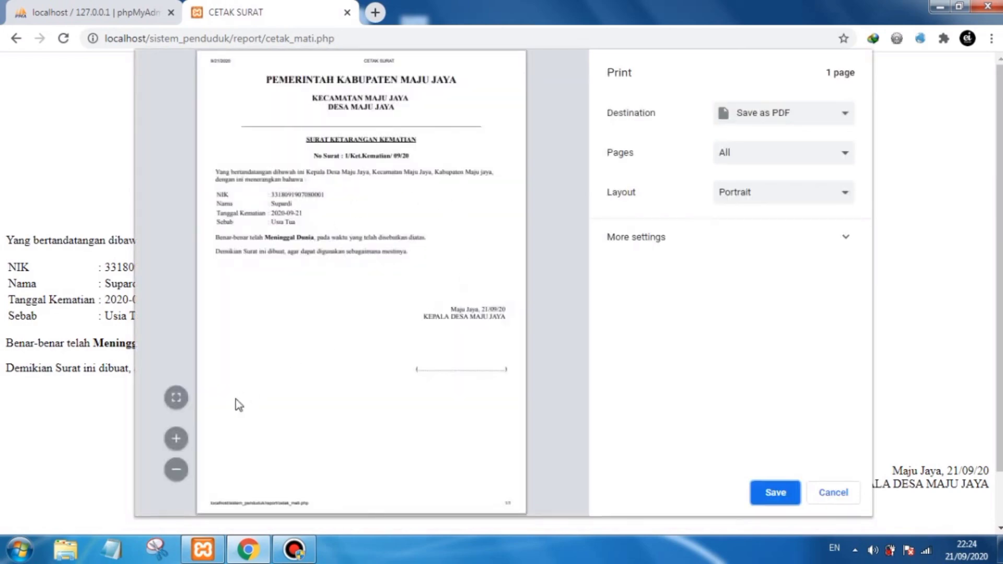
# - Zoom into and scroll through the death certificate print preview, then cancel printing and return to the form
pyautogui.click(176, 440)
pyautogui.click(176, 440)
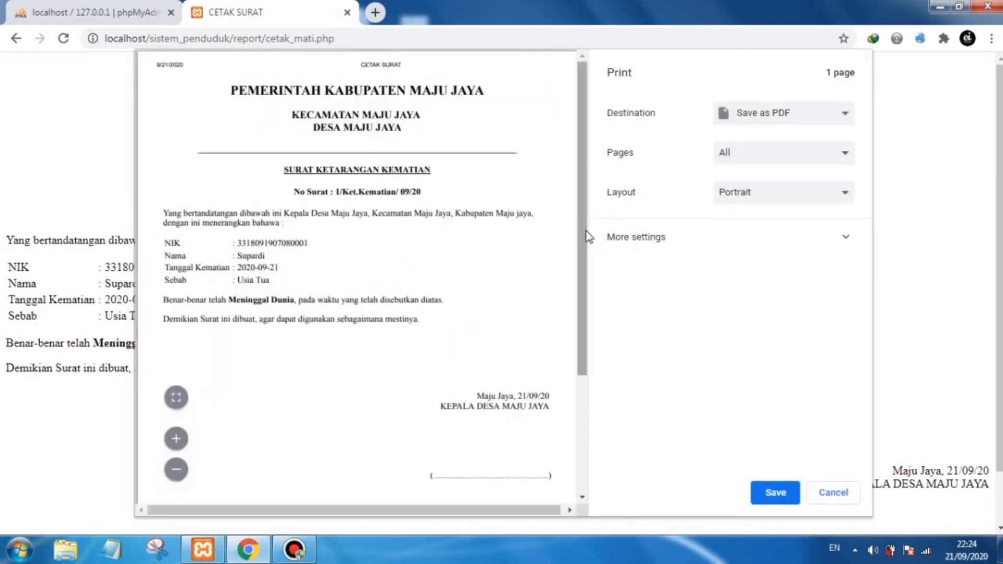
pyautogui.moveTo(579, 240); pyautogui.dragTo(581, 245)
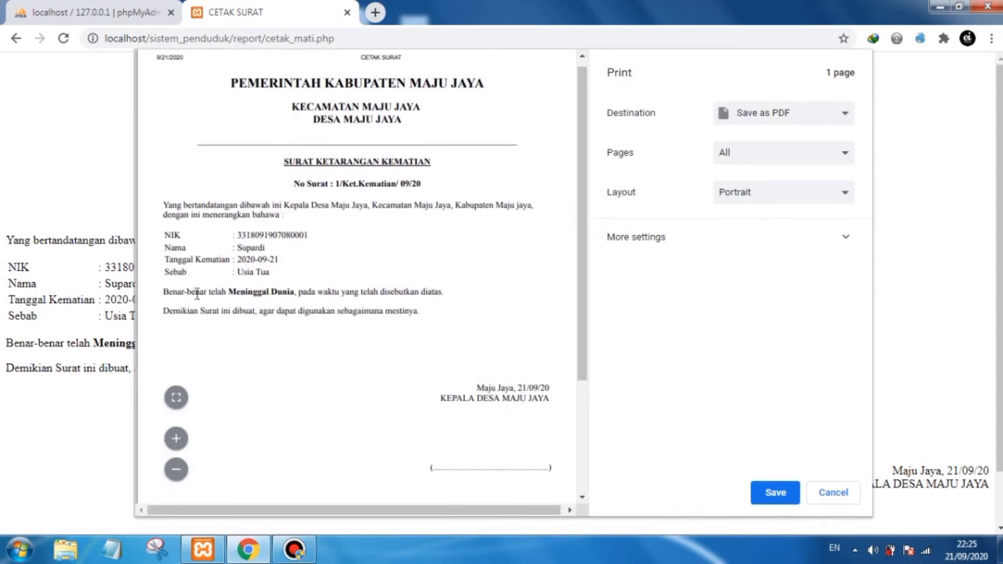
pyautogui.moveTo(578, 277)
pyautogui.mouseDown()
pyautogui.moveTo(582, 300)
pyautogui.moveTo(585, 275)
pyautogui.mouseUp()
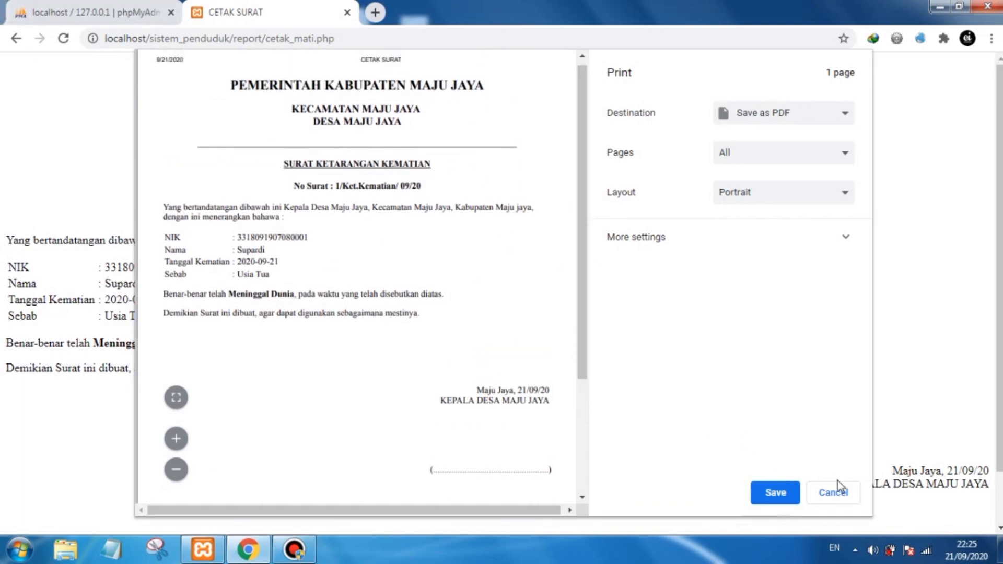
pyautogui.click(838, 494)
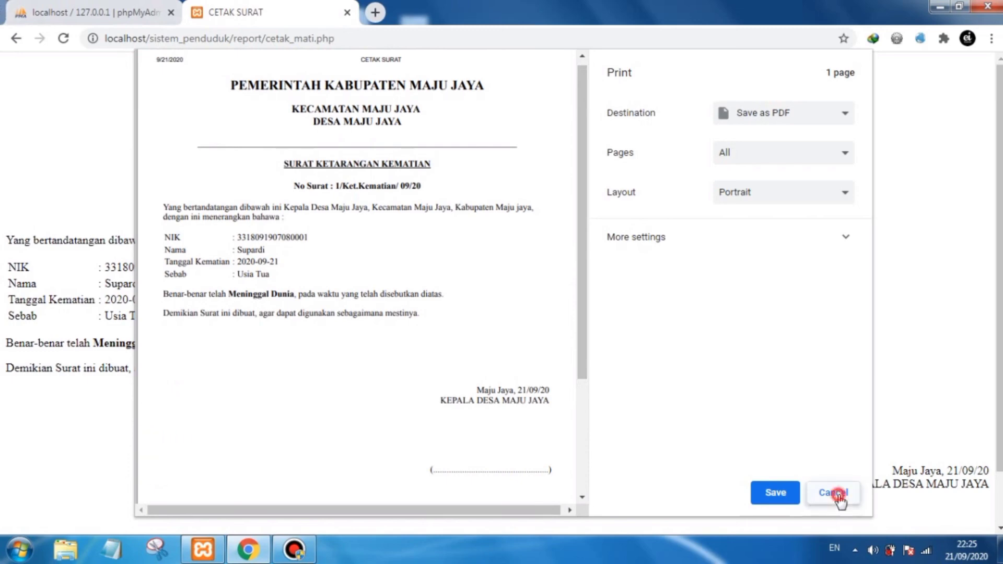
pyautogui.click(14, 39)
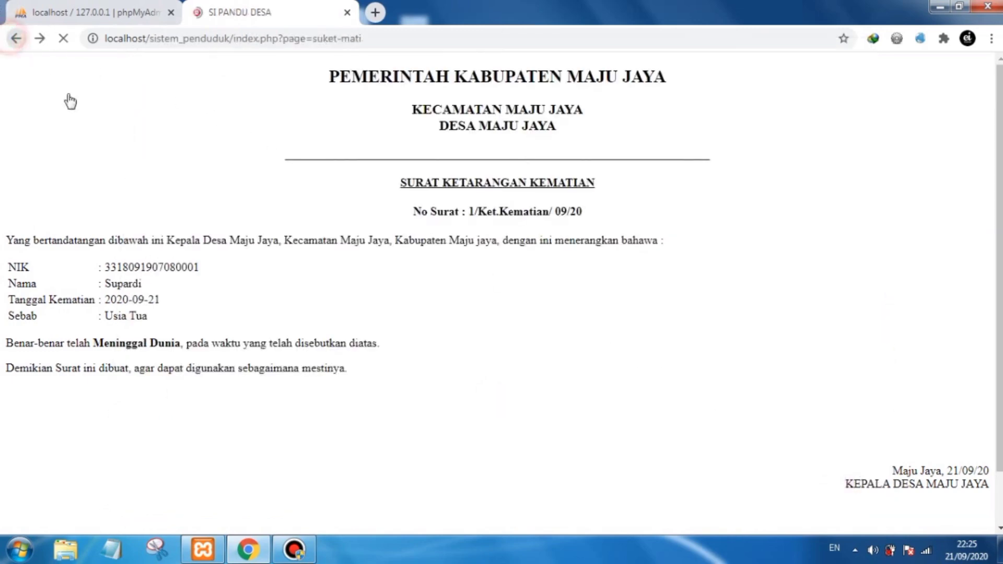
pyautogui.click(61, 265)
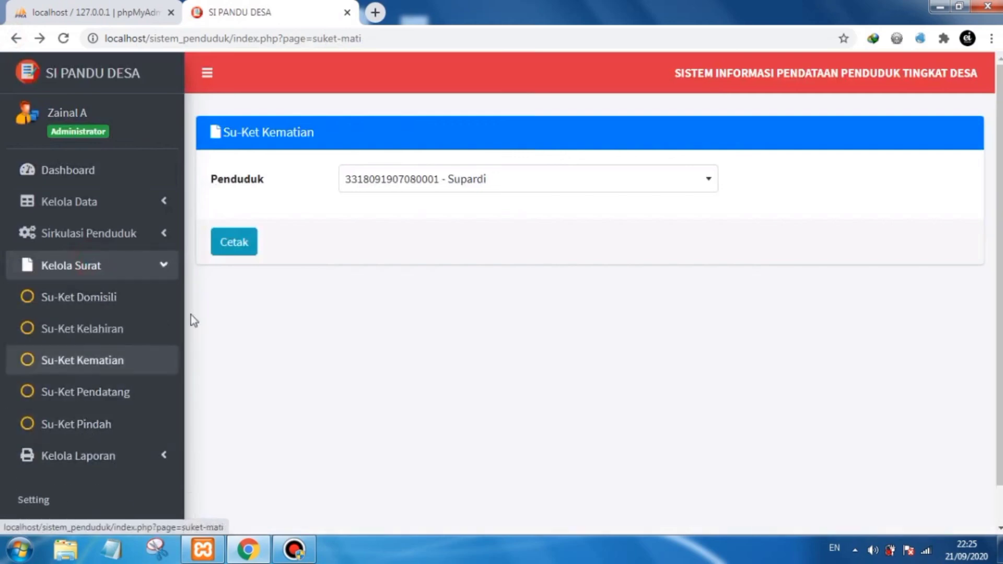
pyautogui.click(162, 269)
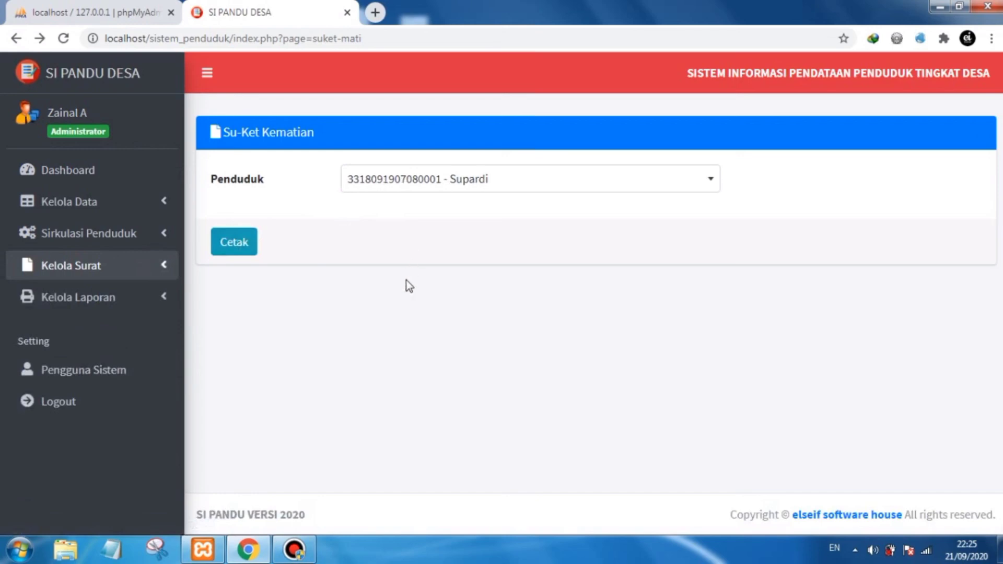
pyautogui.click(168, 264)
pyautogui.click(172, 271)
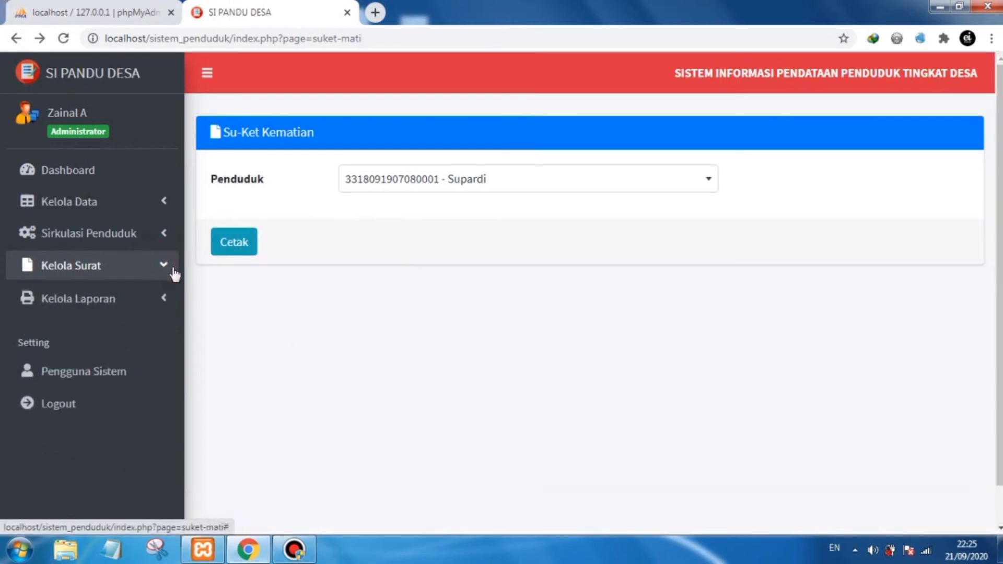
pyautogui.click(305, 331)
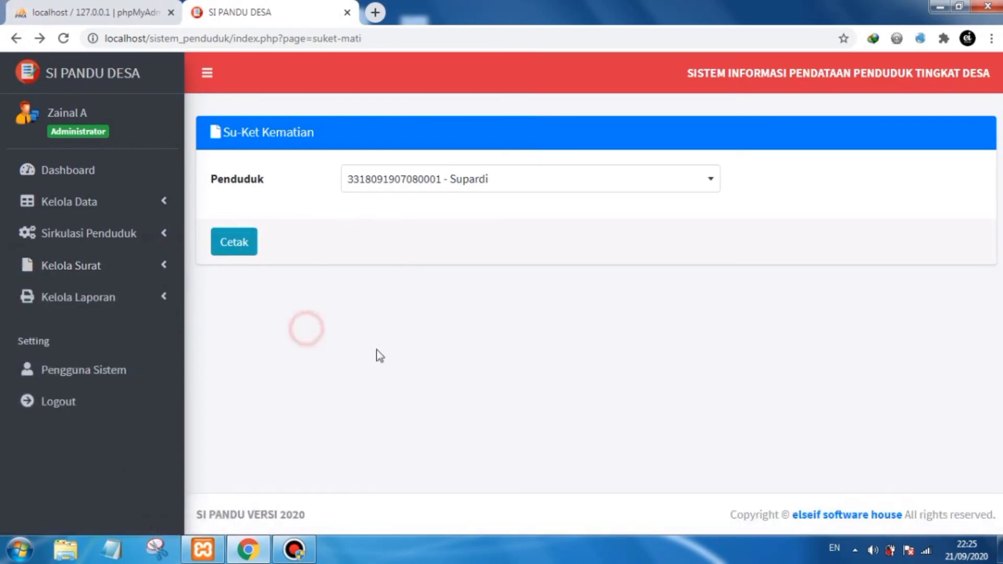
pyautogui.click(154, 295)
pyautogui.scroll(-2, 116, 315)
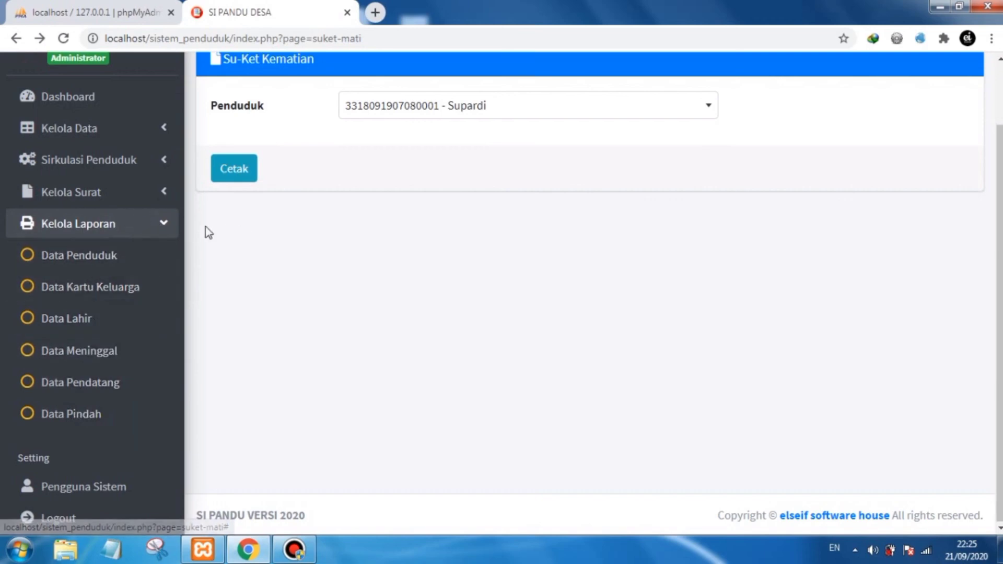
pyautogui.click(167, 229)
pyautogui.click(146, 306)
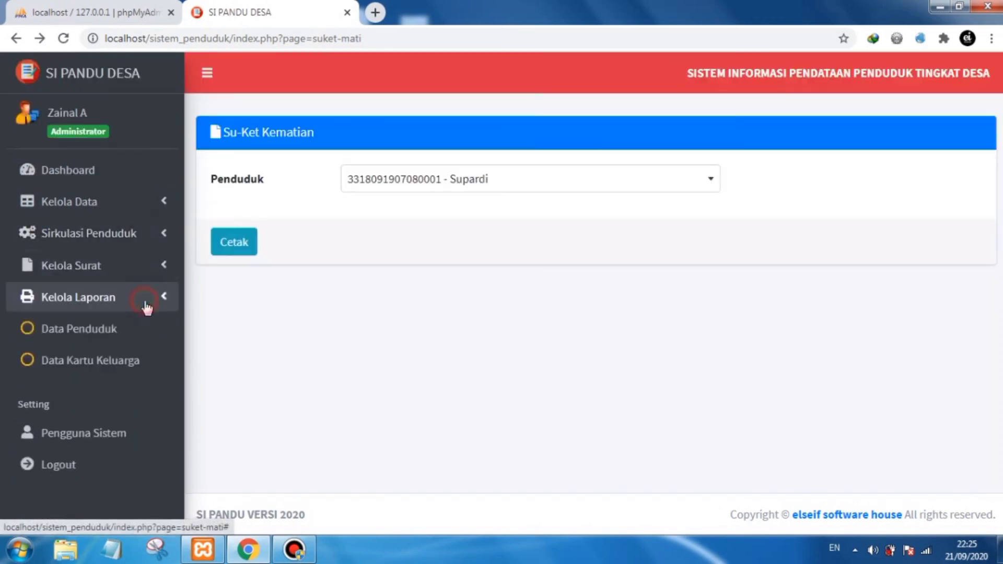
pyautogui.scroll(-1, 73, 264)
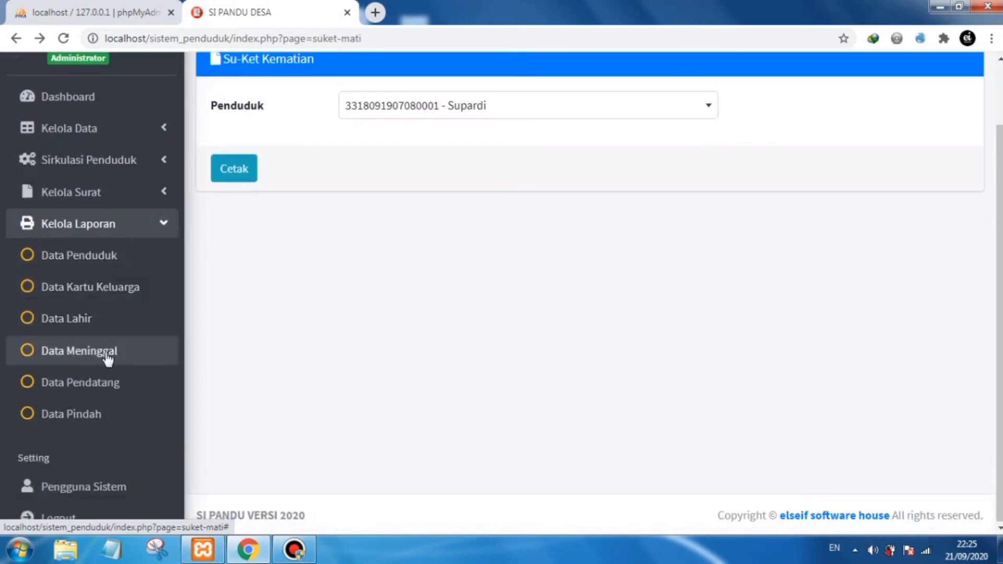
pyautogui.click(160, 228)
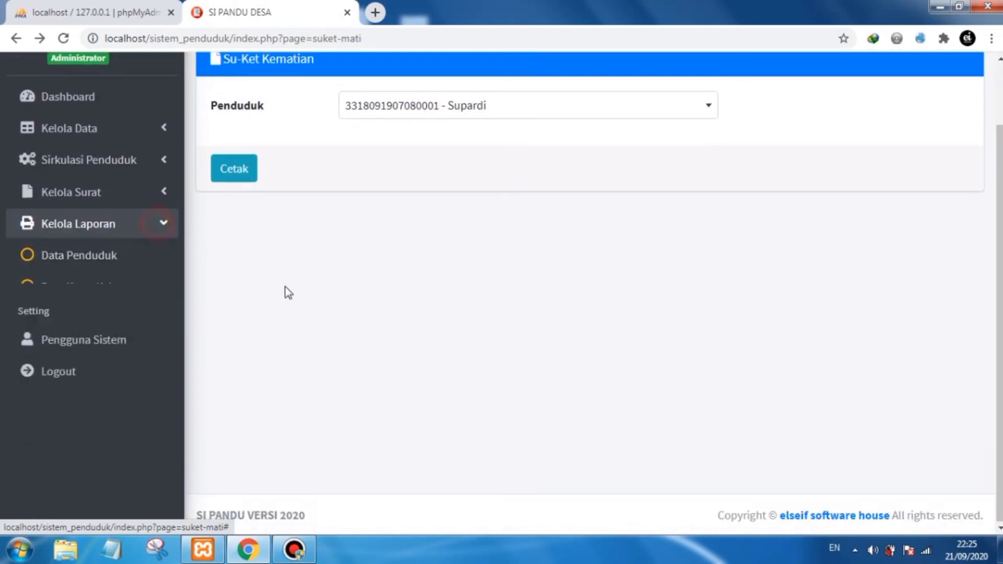
pyautogui.click(311, 292)
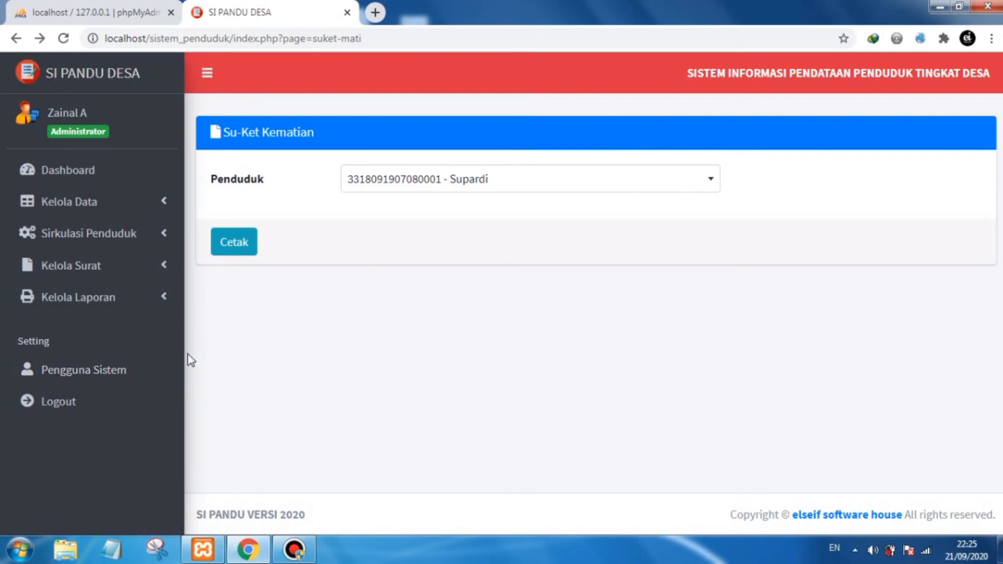
# - Open the system users list and examine each user's level
pyautogui.click(155, 368)
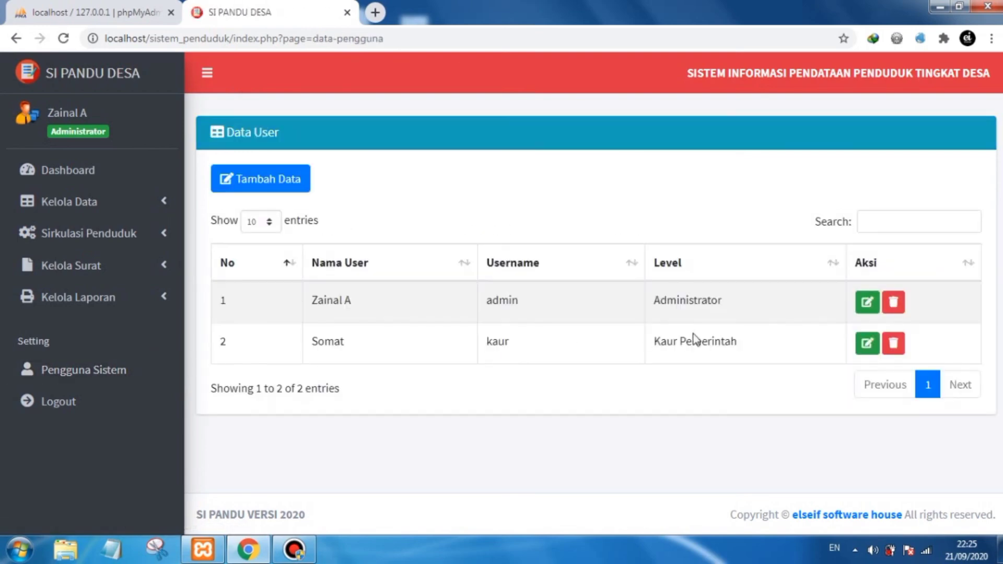
pyautogui.moveTo(726, 300); pyautogui.dragTo(655, 300)
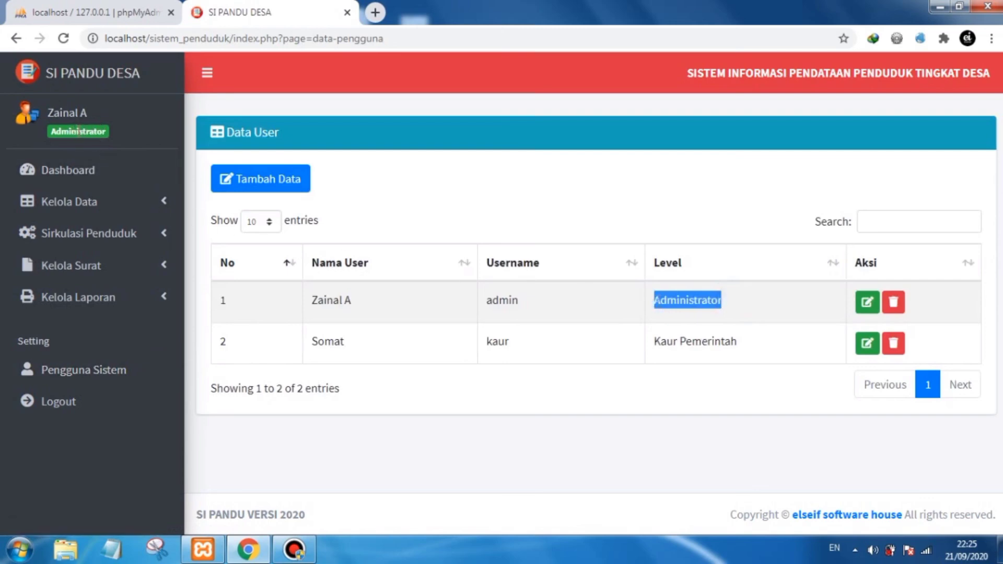
pyautogui.click(690, 372)
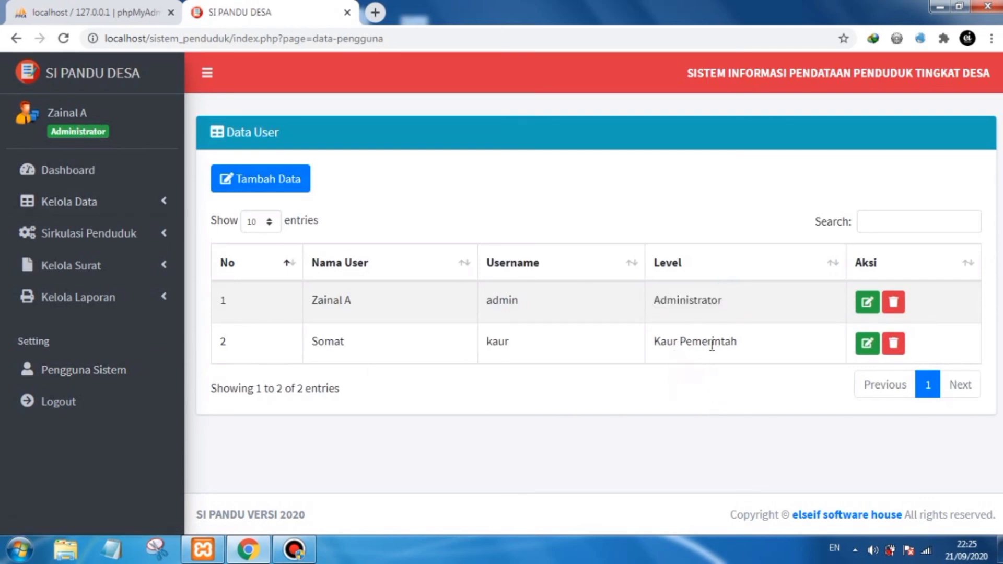
pyautogui.moveTo(743, 342); pyautogui.dragTo(653, 341)
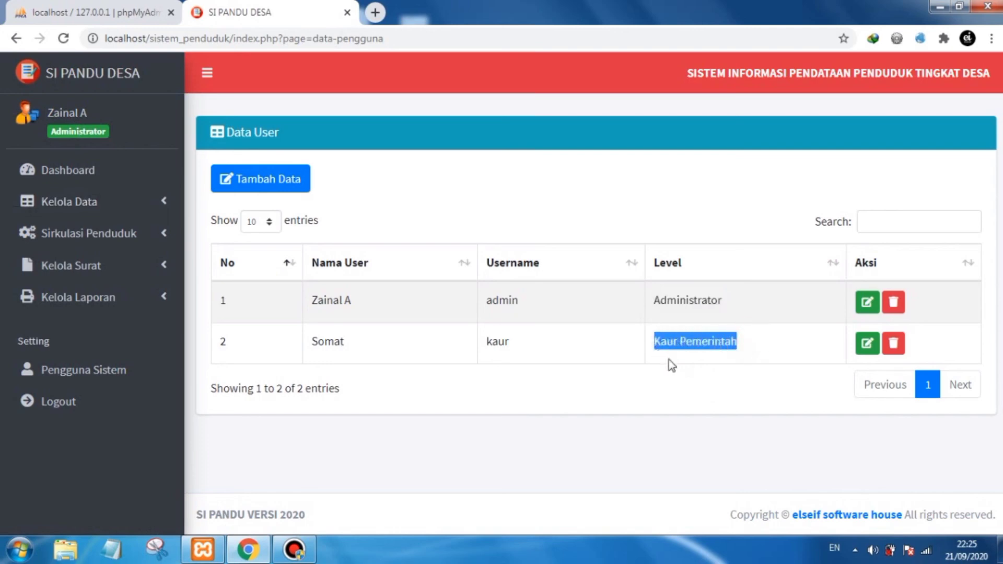
pyautogui.click(671, 386)
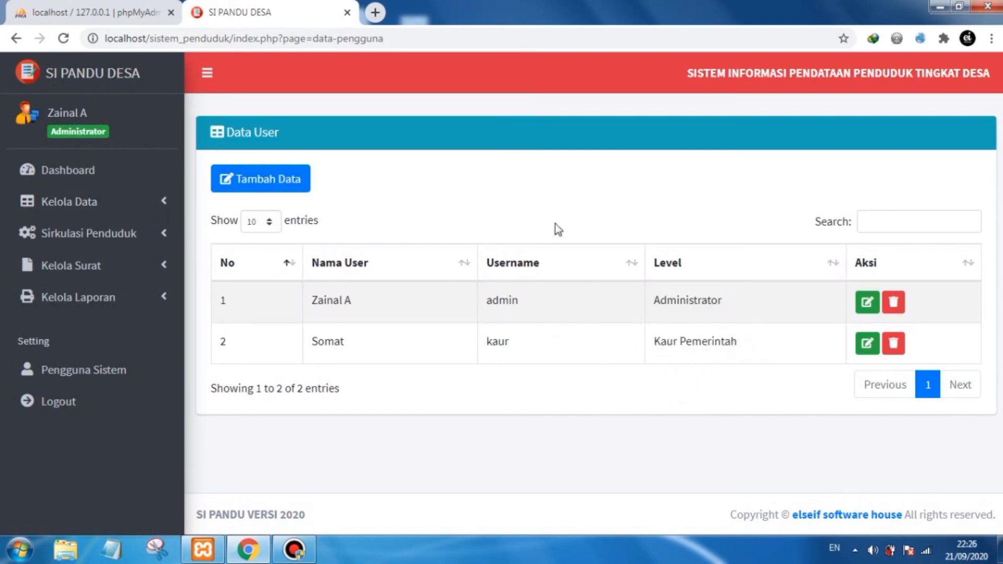
# - Log out of the administrator account and log back in as user kaur with its password
pyautogui.click(105, 396)
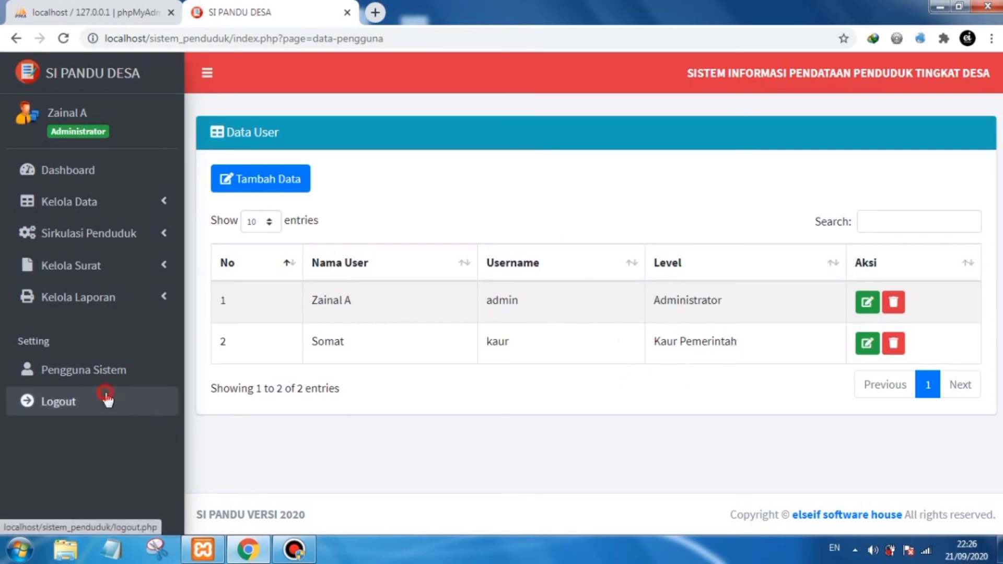
pyautogui.click(578, 125)
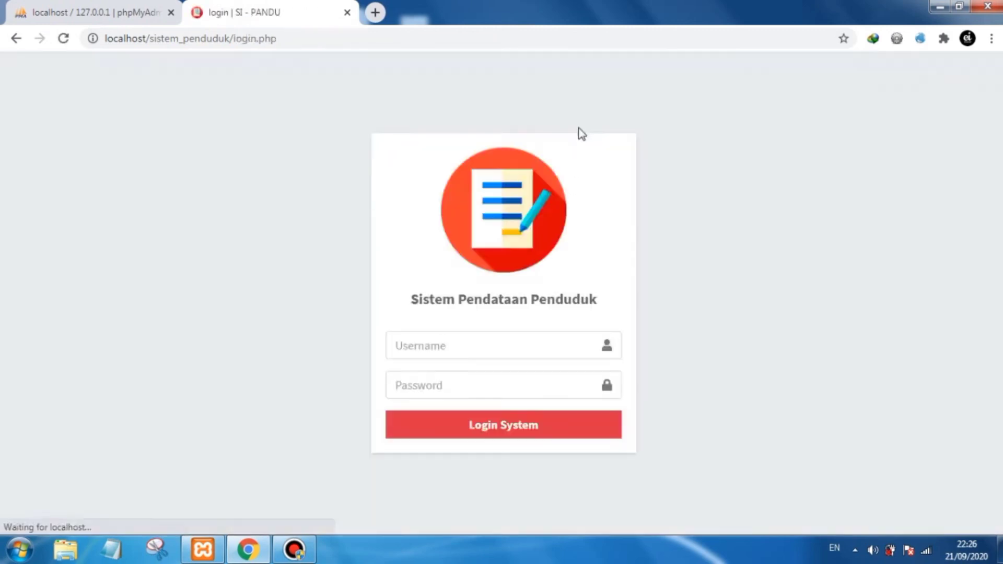
pyautogui.click(472, 342)
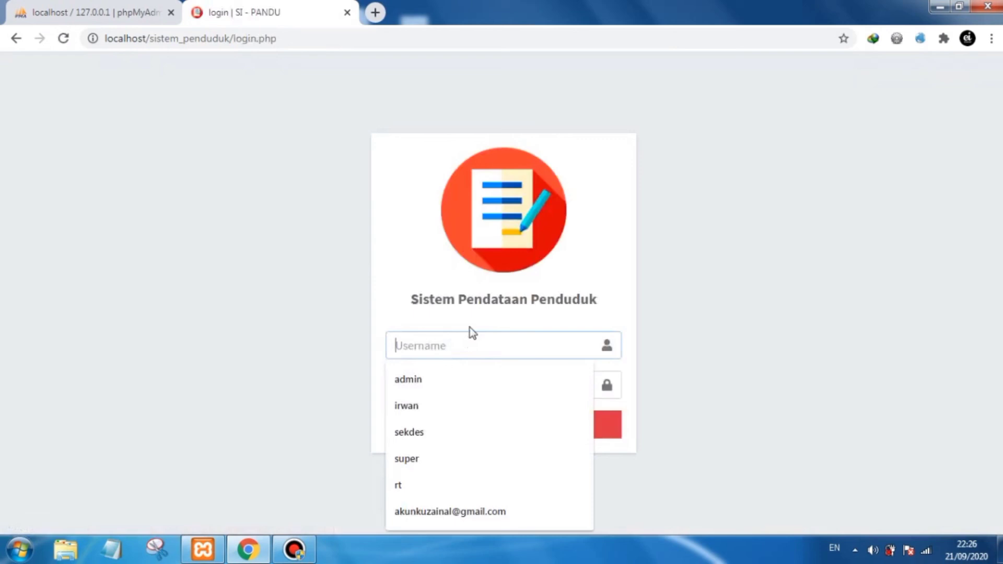
pyautogui.write('ka')
pyautogui.click(443, 399)
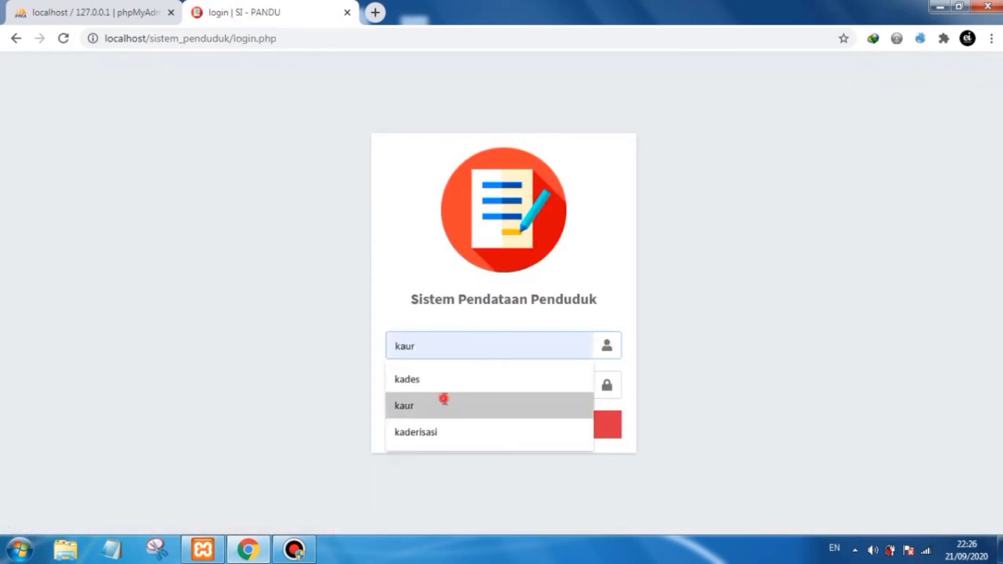
pyautogui.click(449, 375)
pyautogui.write('k')
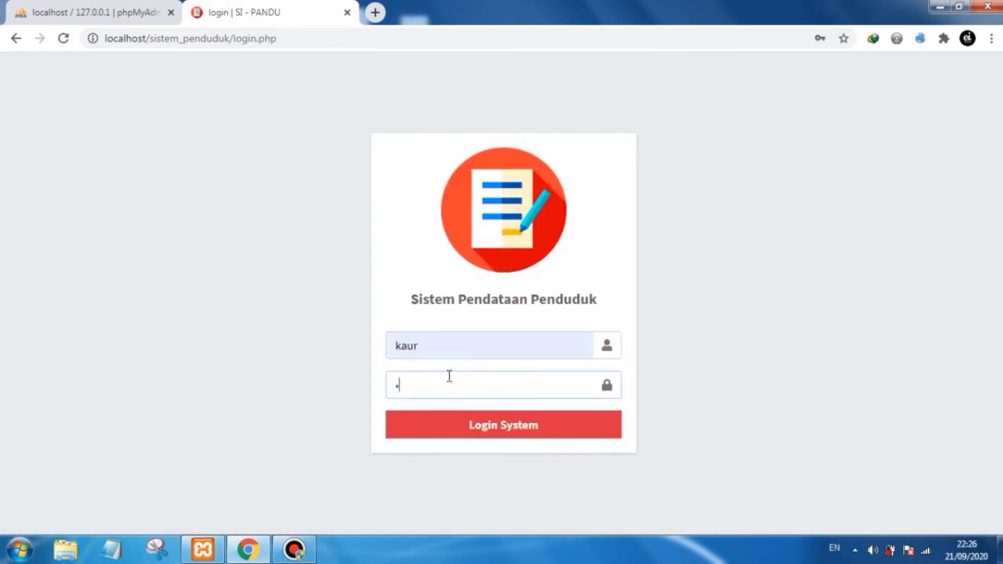
pyautogui.click(510, 428)
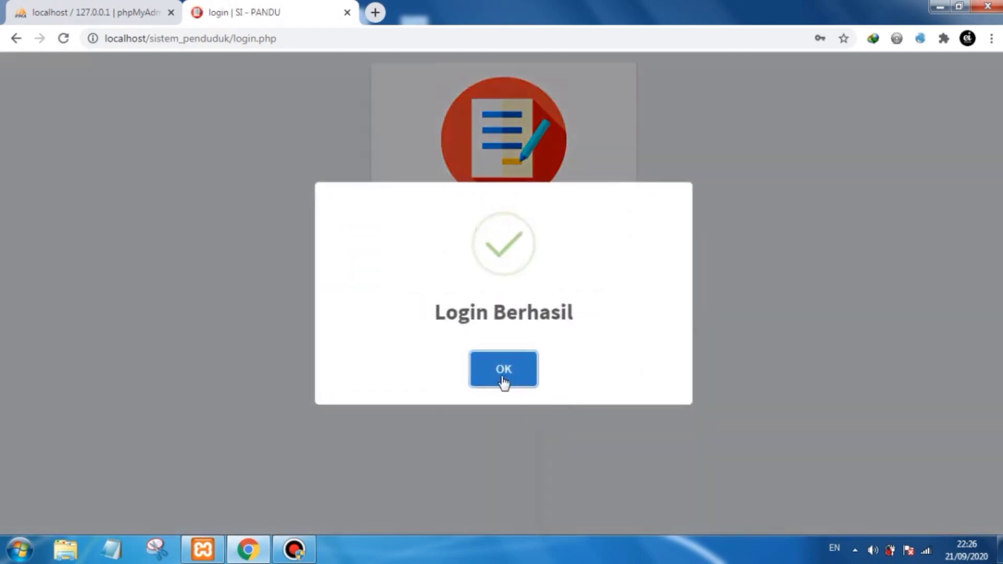
pyautogui.click(501, 376)
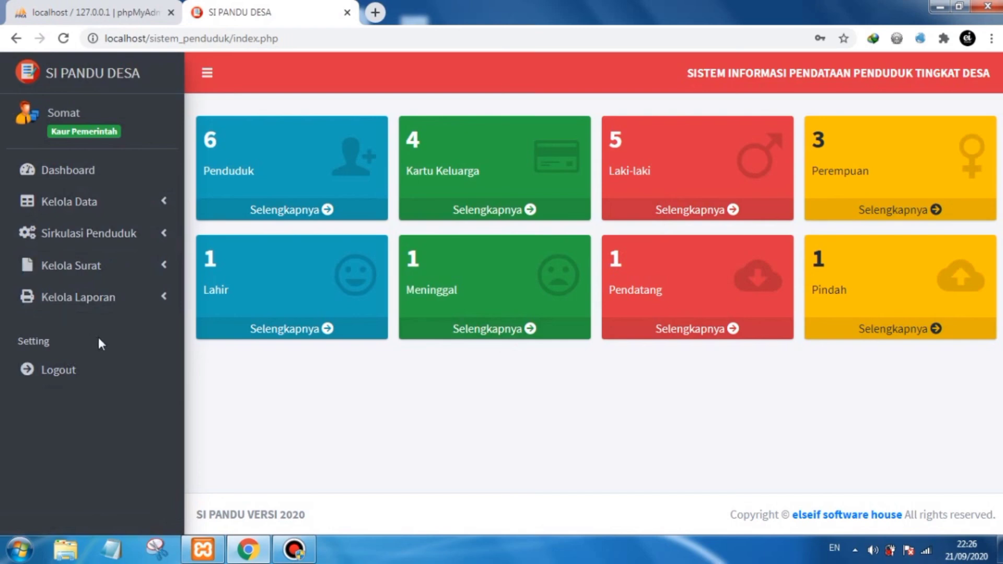
# - Expand each sidebar menu in turn to review which features the Kaur Pemerintah level can access
pyautogui.click(100, 207)
pyautogui.click(101, 210)
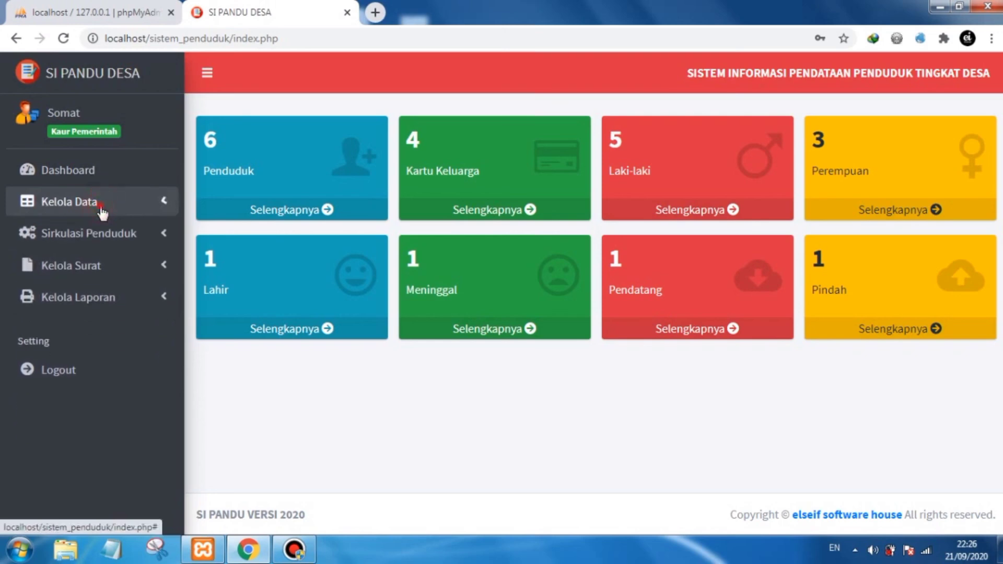
pyautogui.click(100, 210)
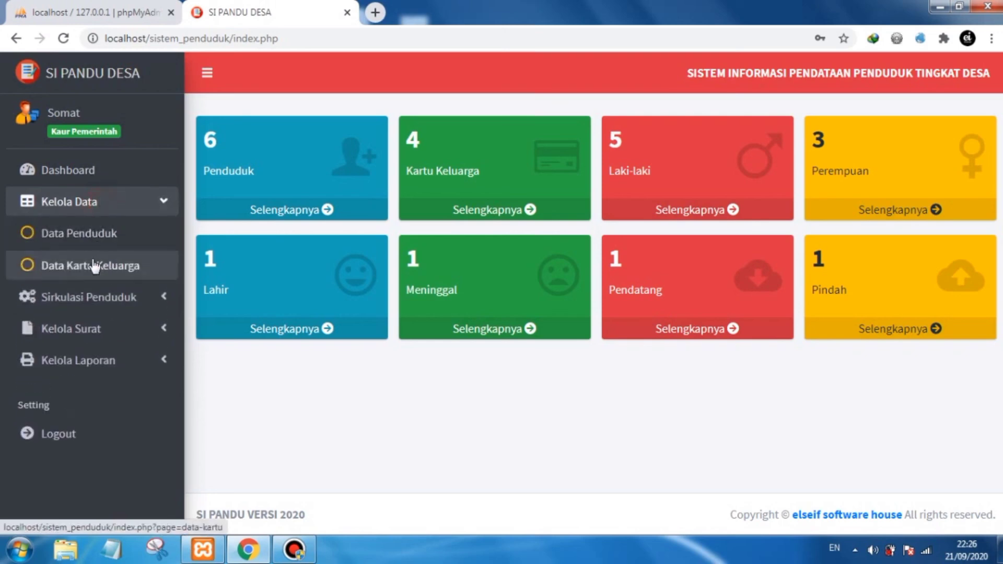
pyautogui.click(113, 205)
pyautogui.click(112, 235)
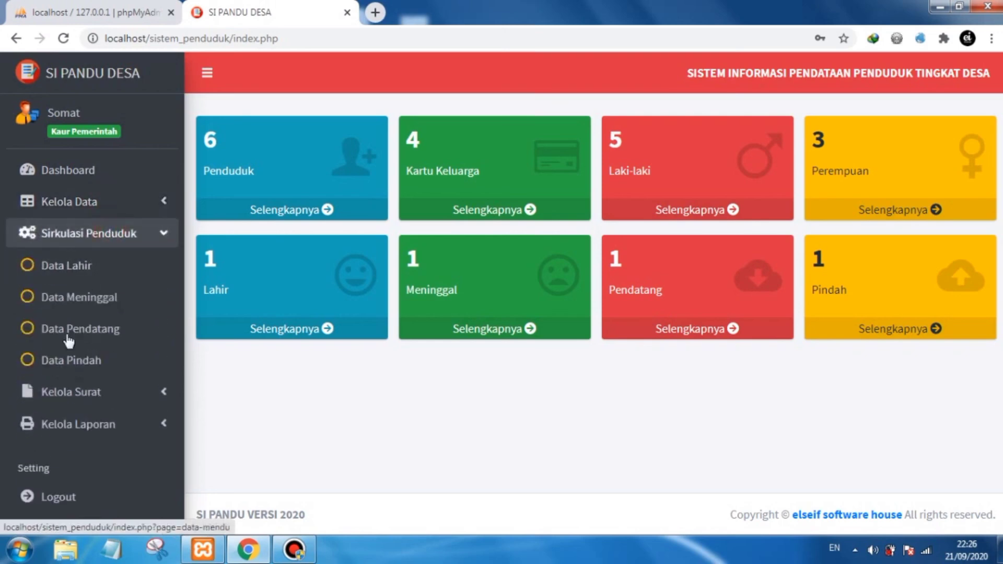
pyautogui.click(141, 240)
pyautogui.click(131, 266)
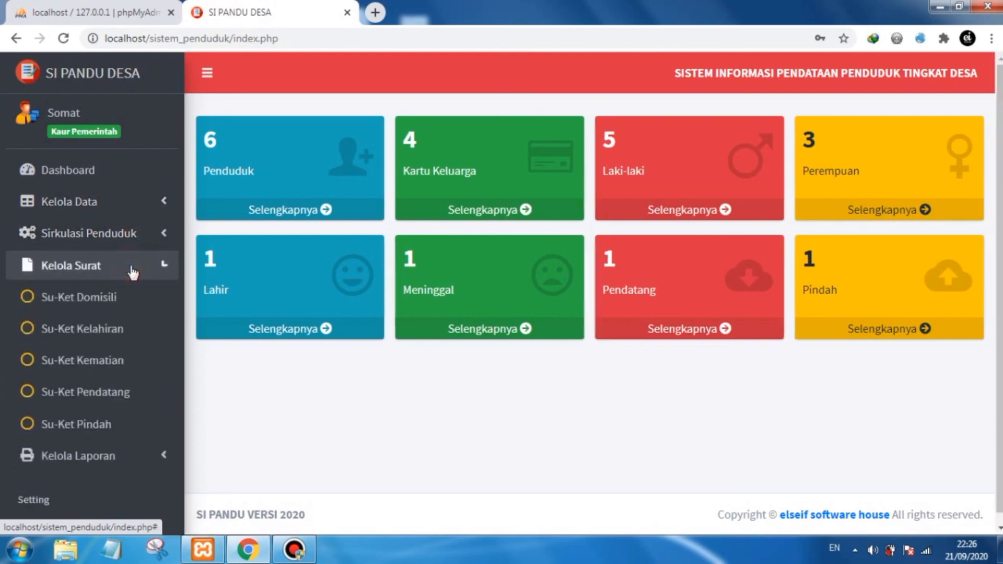
pyautogui.click(133, 264)
pyautogui.click(130, 300)
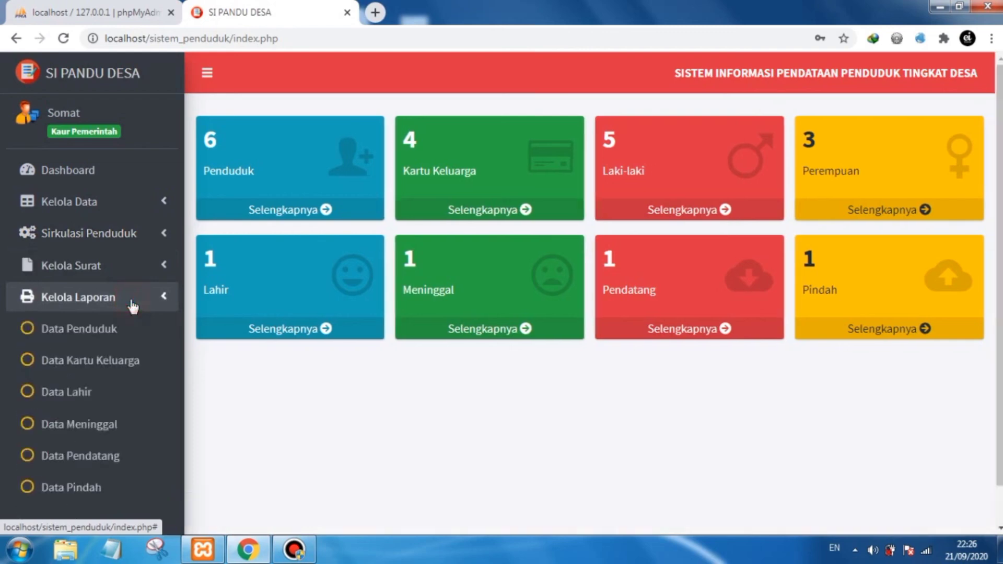
pyautogui.click(130, 301)
pyautogui.click(324, 400)
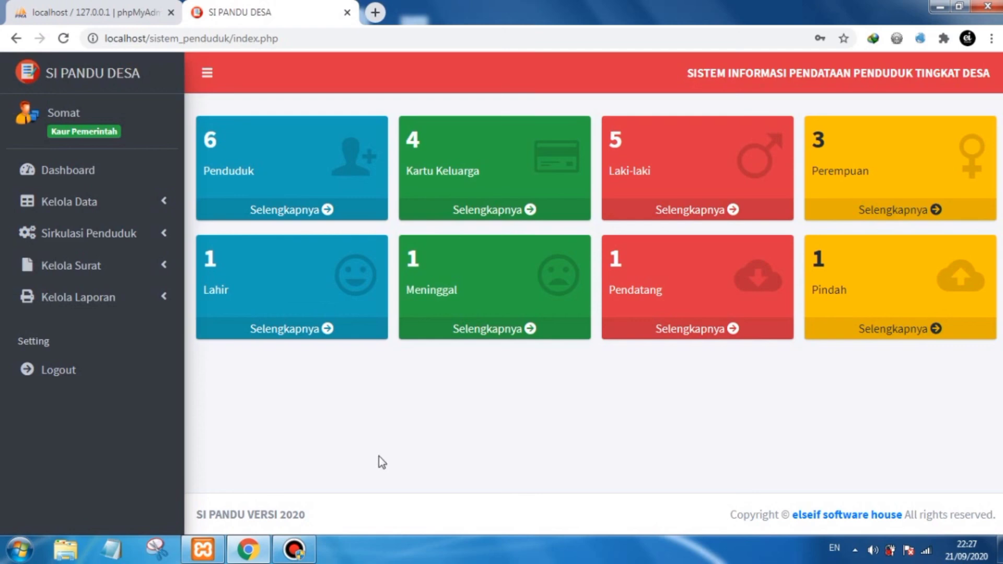
pyautogui.click(295, 551)
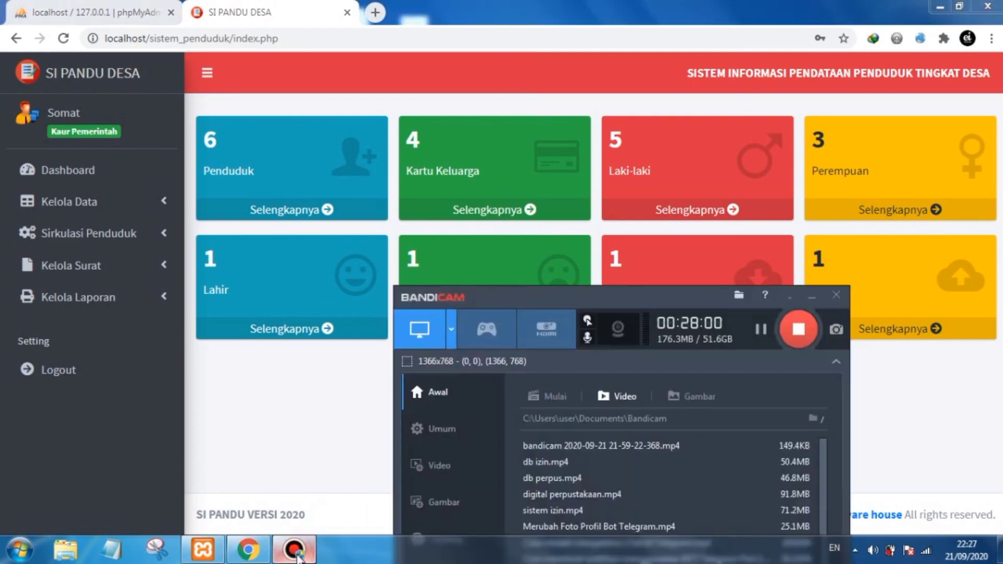
pyautogui.moveTo(653, 300); pyautogui.dragTo(586, 256)
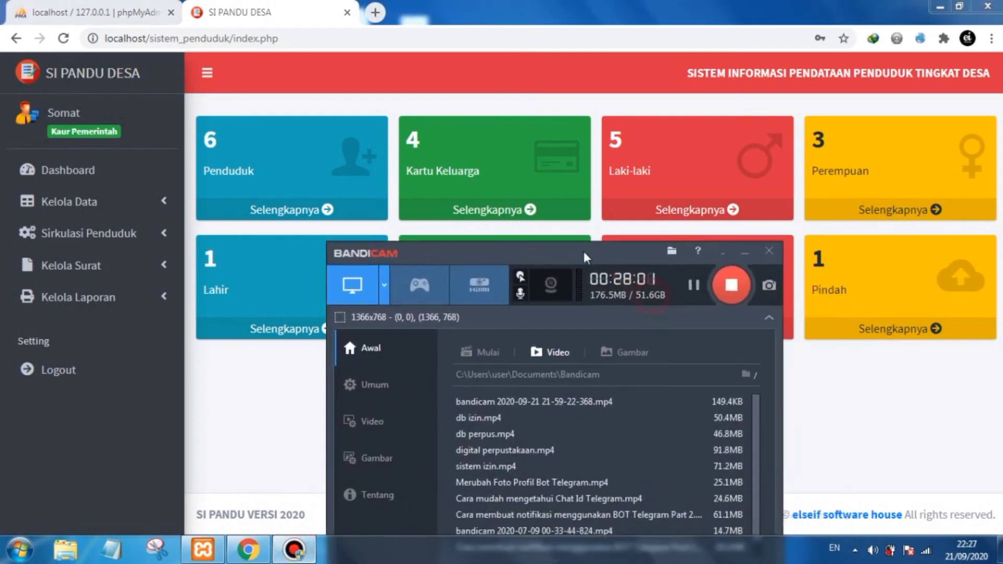
pyautogui.click(731, 284)
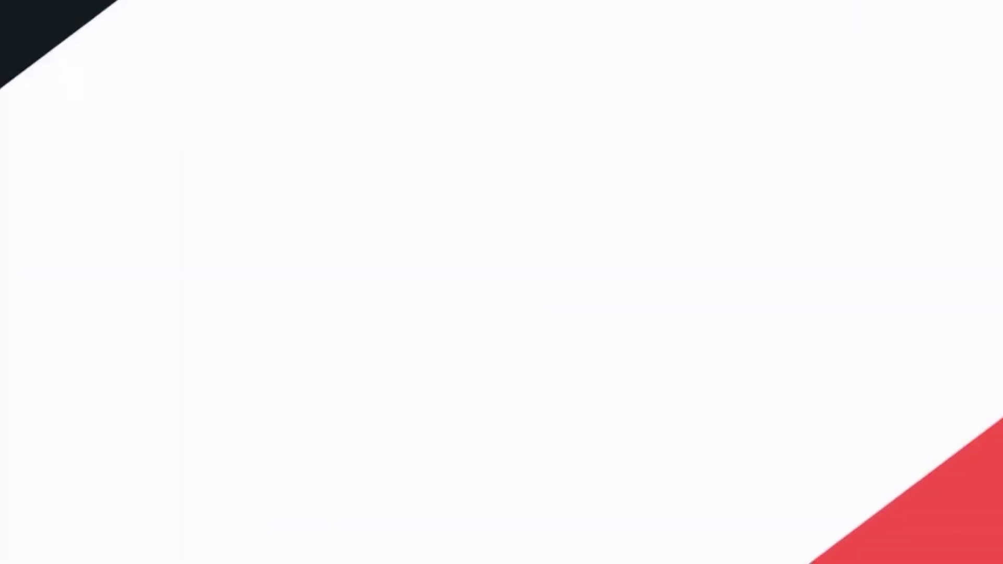